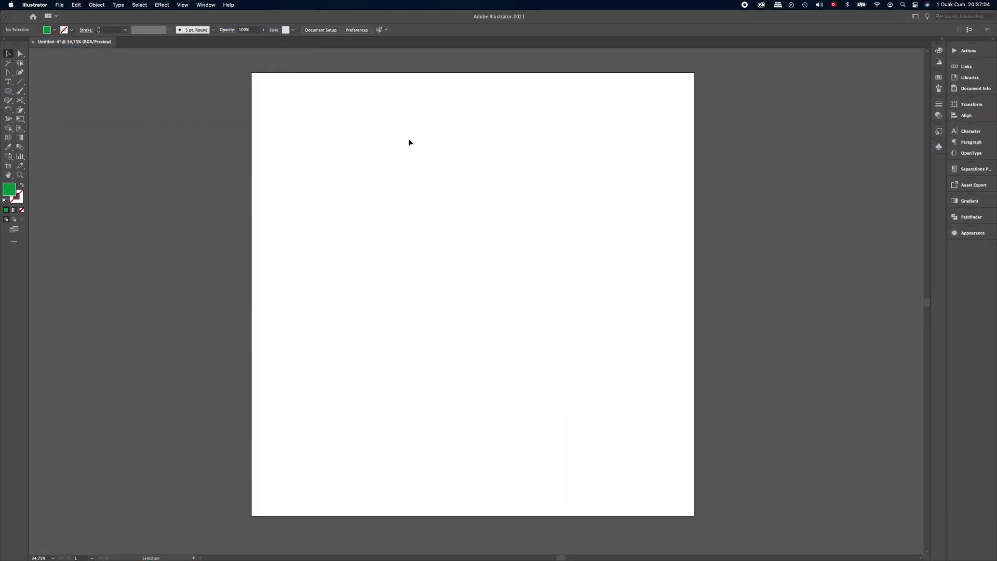
Draw a tall white-filled rectangle near the page centre.
{"action": "left_click", "coordinate": [162, 5]}
{"action": "left_click", "coordinate": [8, 91]}
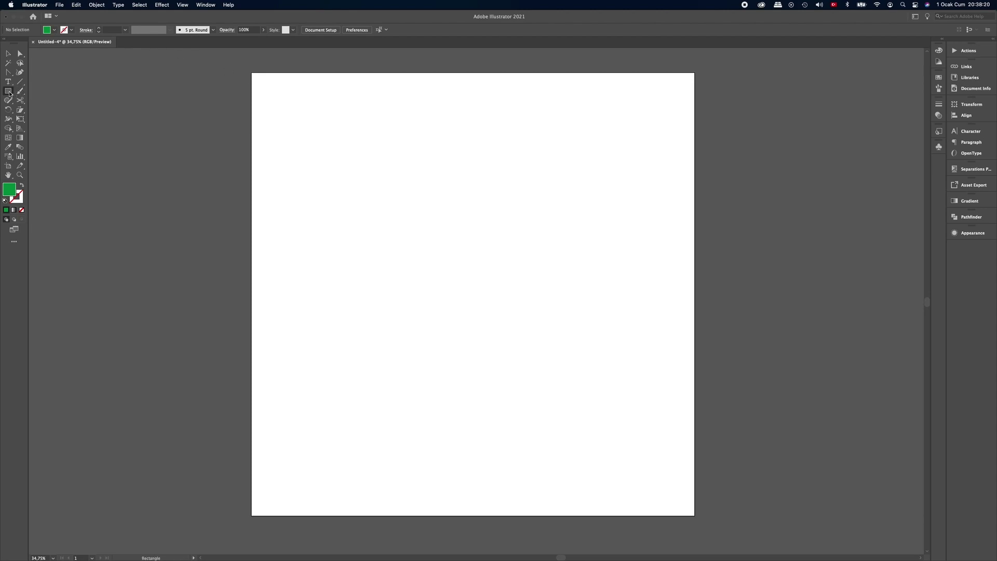
{"action": "left_click", "coordinate": [54, 30]}
{"action": "left_click", "coordinate": [66, 66]}
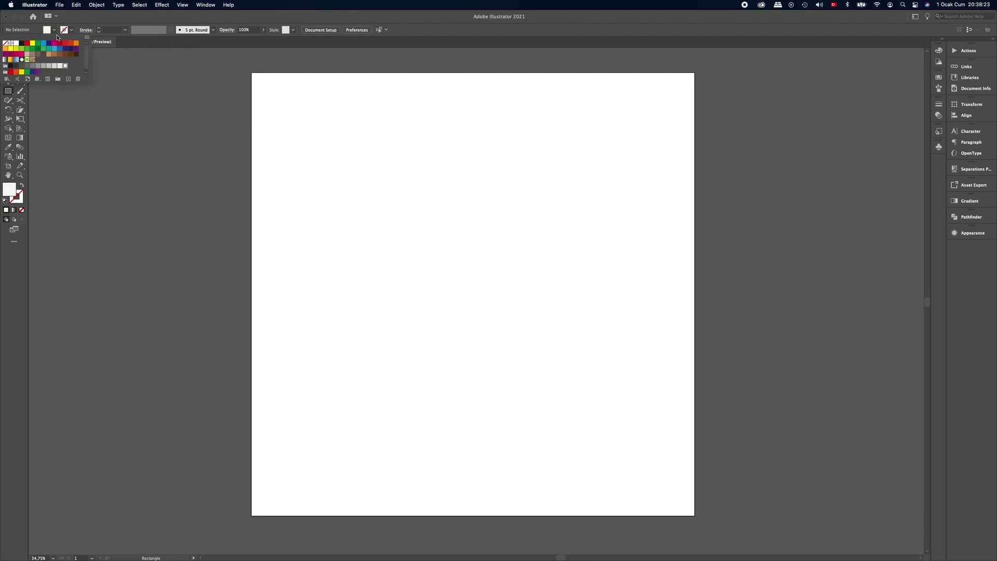
{"action": "left_click_drag", "start_coordinate": [402, 136], "coordinate": [543, 383]}
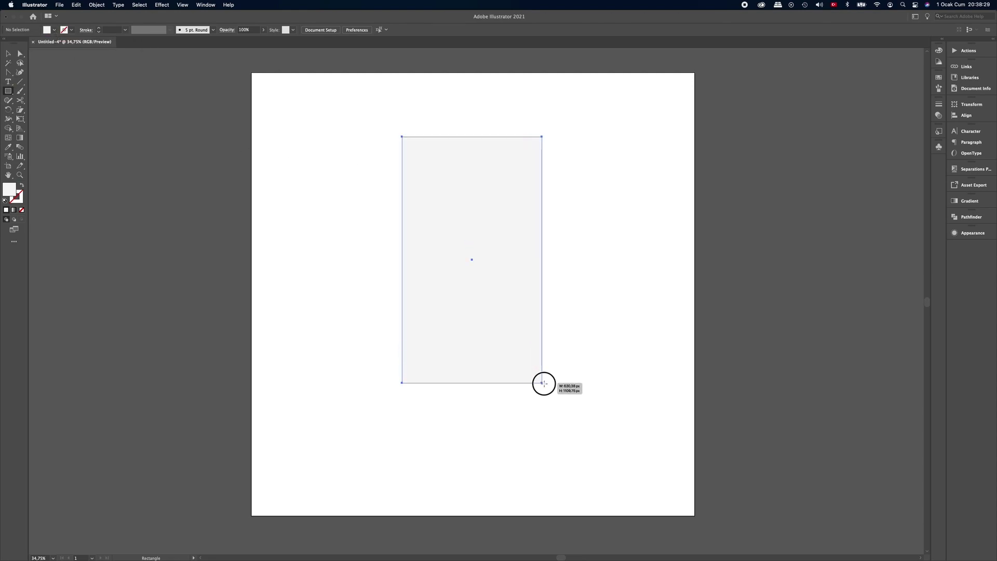
{"action": "left_click_drag", "start_coordinate": [544, 383], "coordinate": [551, 397]}
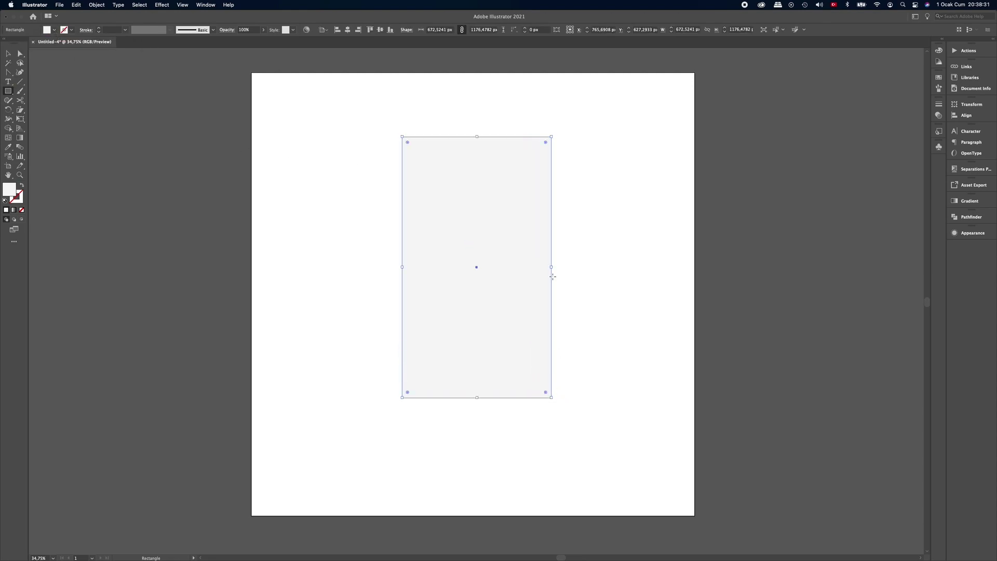
Stretch the base rectangle slightly taller and nudge it left.
{"action": "left_click", "coordinate": [7, 53]}
{"action": "left_click_drag", "start_coordinate": [478, 398], "coordinate": [477, 405]}
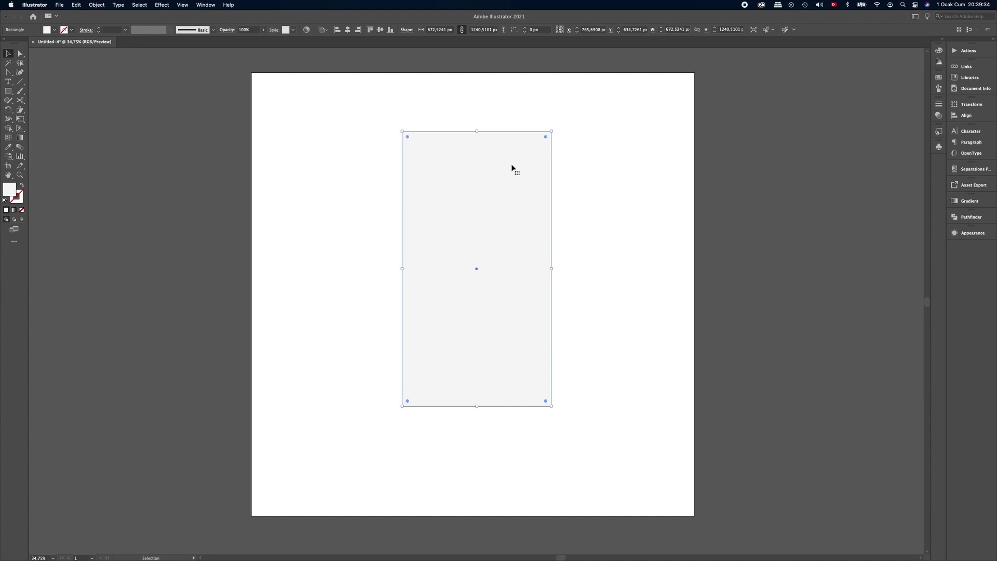
{"action": "left_click_drag", "start_coordinate": [511, 165], "coordinate": [506, 165]}
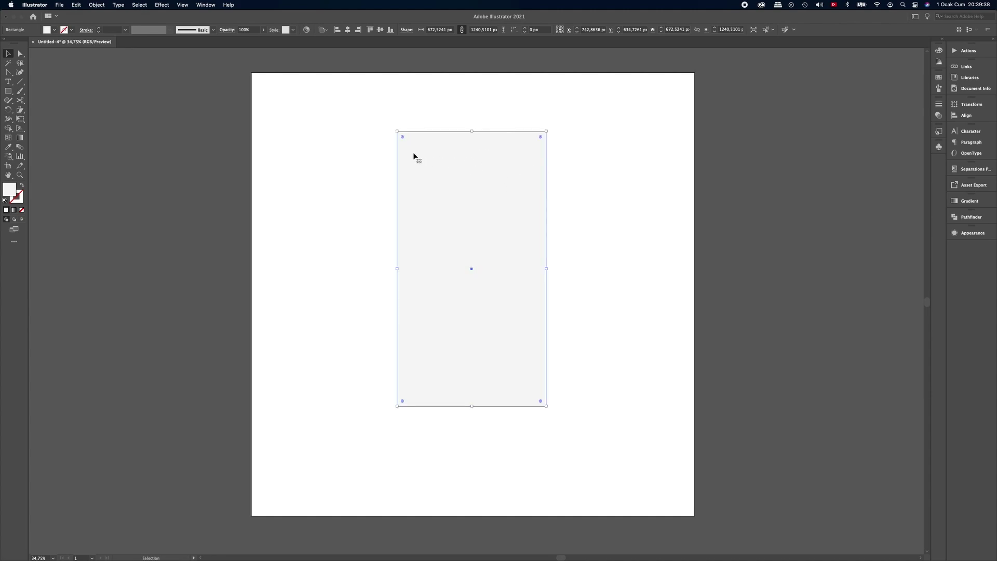
{"action": "left_click", "coordinate": [312, 148]}
Draw a 172 px square near the base's top-right and fill it CMYK Green.
{"action": "left_click", "coordinate": [8, 91]}
{"action": "left_click_drag", "start_coordinate": [495, 142], "coordinate": [527, 173]}
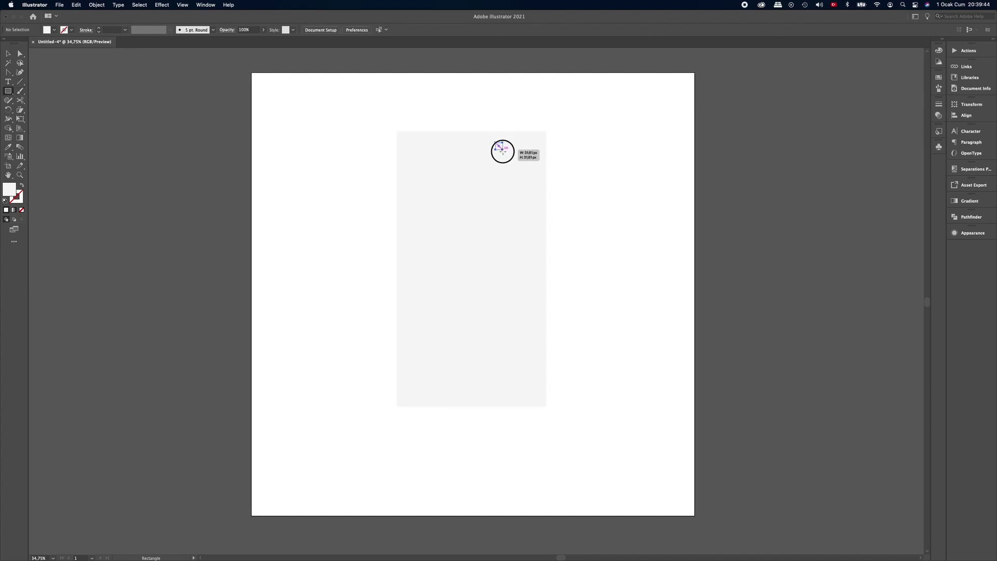
{"action": "left_click_drag", "start_coordinate": [527, 172], "coordinate": [533, 180]}
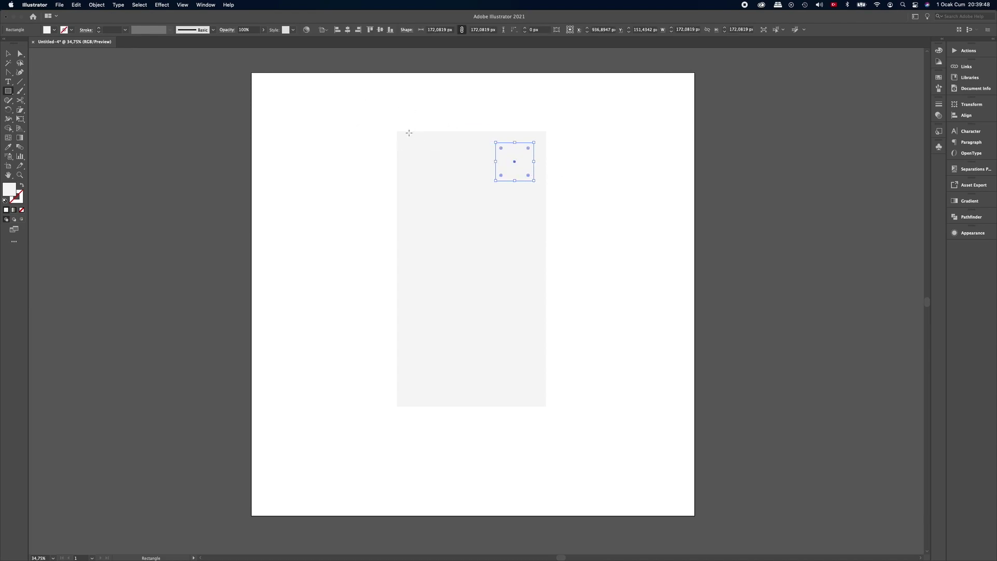
{"action": "left_click", "coordinate": [54, 30]}
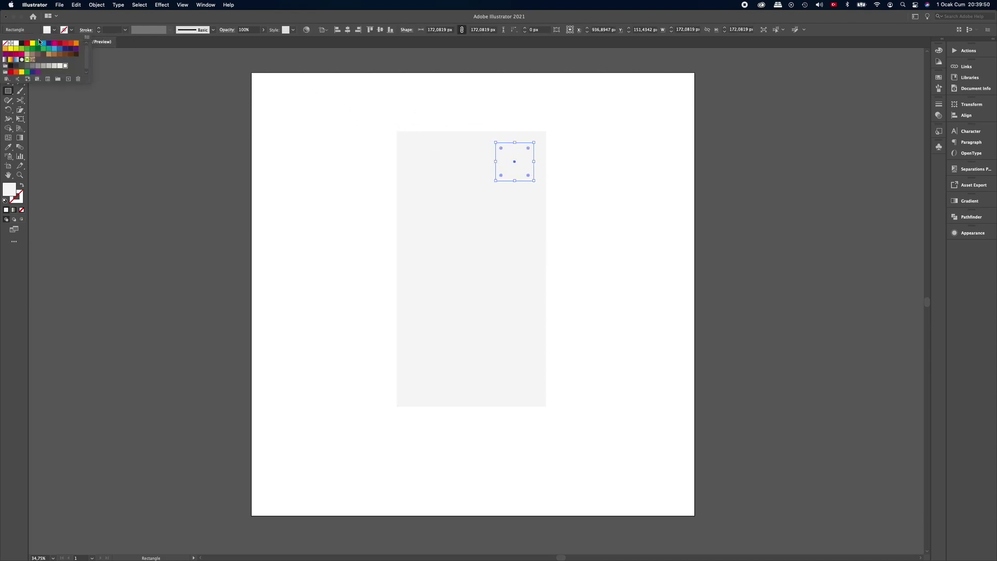
{"action": "left_click", "coordinate": [40, 46]}
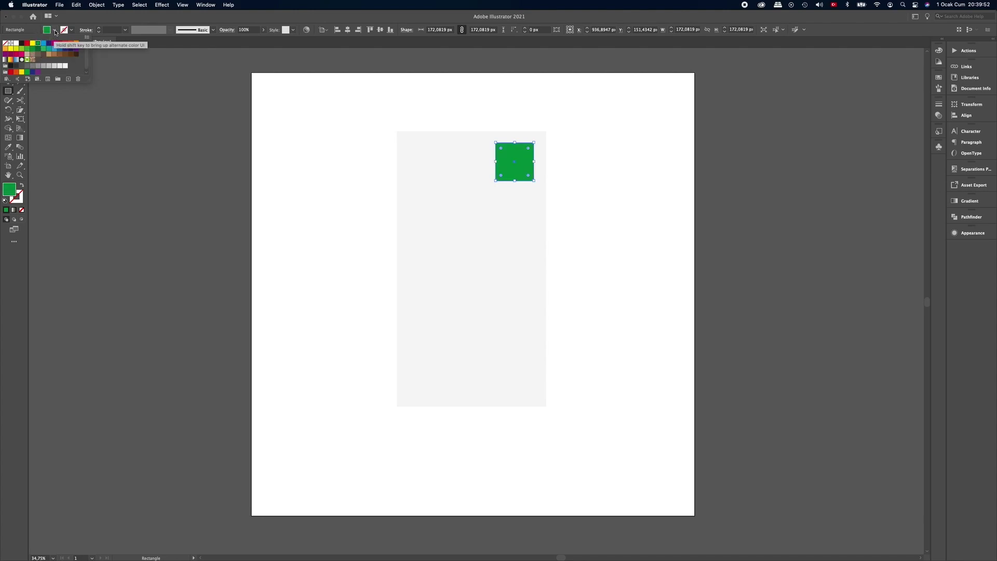
Copy the green square to the left, widen it to 340.65 px, and shift both right.
{"action": "left_click", "coordinate": [8, 53]}
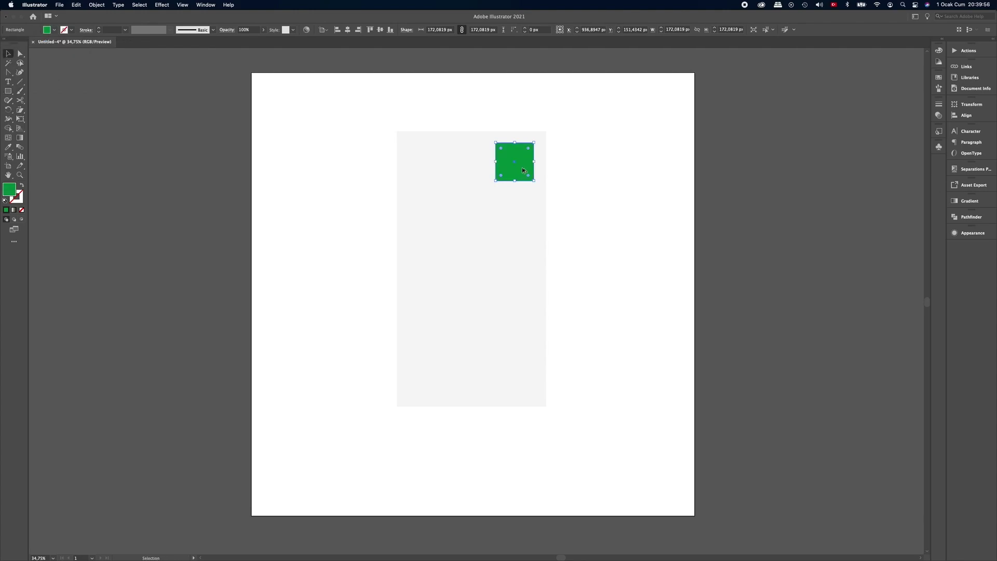
{"action": "left_click_drag", "start_coordinate": [523, 170], "coordinate": [476, 168]}
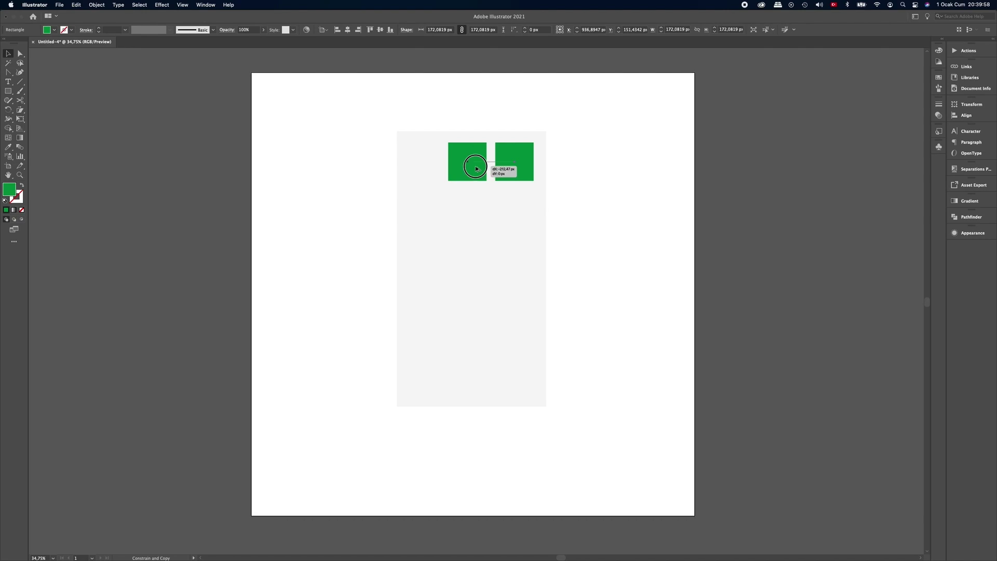
{"action": "left_click_drag", "start_coordinate": [476, 168], "coordinate": [408, 164]}
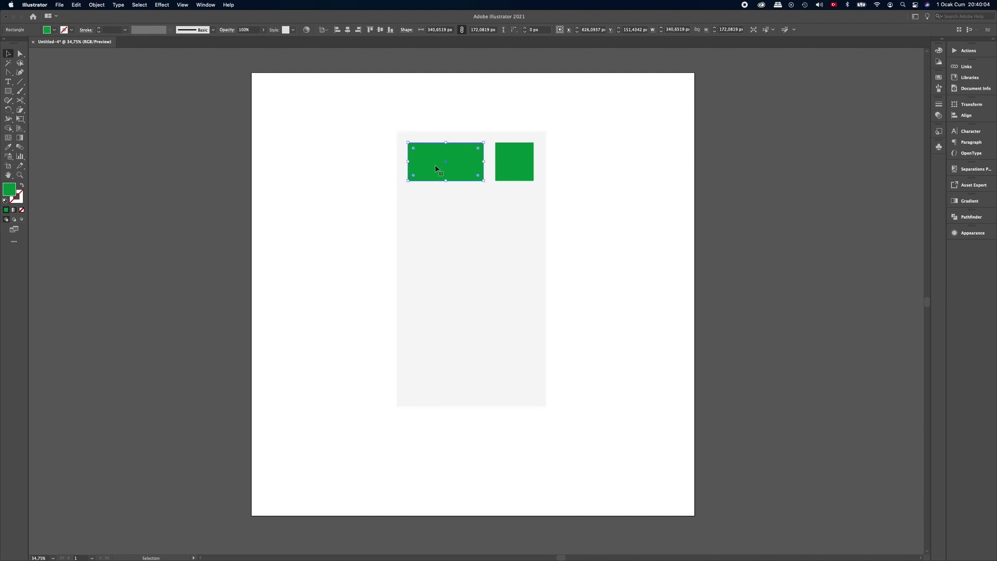
{"action": "left_click", "coordinate": [510, 164], "text": "shift"}
{"action": "left_click_drag", "start_coordinate": [509, 164], "coordinate": [512, 164]}
{"action": "left_click", "coordinate": [575, 168]}
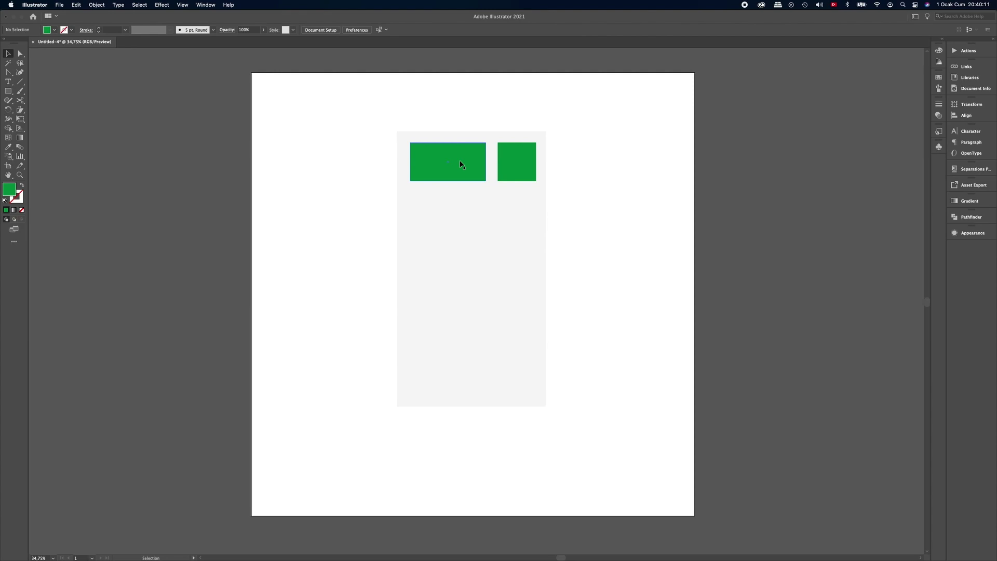
Copy green plots down the left side, turning one upright and shortening another.
{"action": "left_click_drag", "start_coordinate": [468, 164], "coordinate": [478, 249]}
{"action": "mouse_move", "coordinate": [462, 192]}
{"action": "left_mouse_down"}
{"action": "mouse_move", "coordinate": [442, 211]}
{"action": "mouse_move", "coordinate": [436, 299]}
{"action": "left_mouse_up"}
{"action": "left_click_drag", "start_coordinate": [430, 352], "coordinate": [437, 306]}
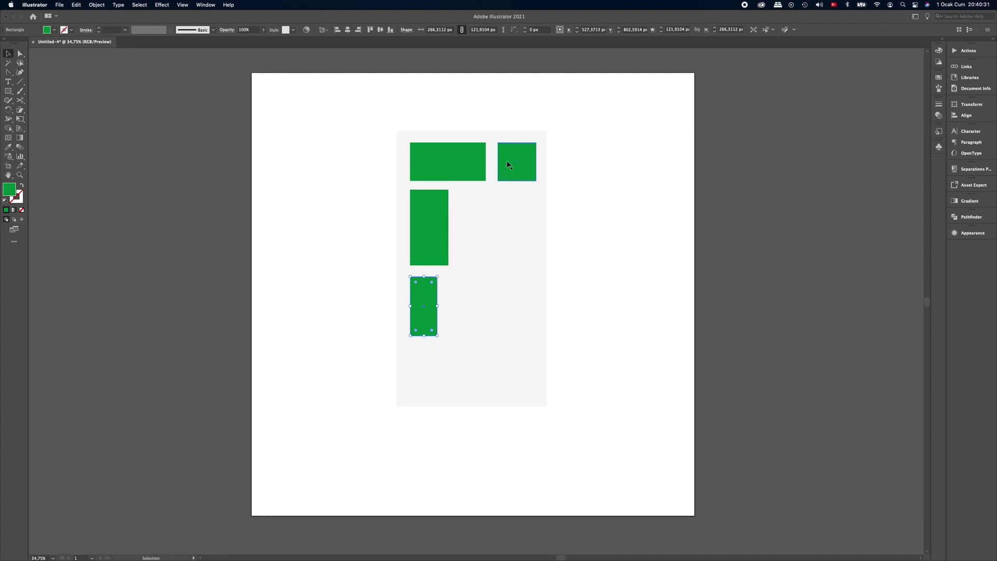
{"action": "left_click_drag", "start_coordinate": [508, 164], "coordinate": [419, 368]}
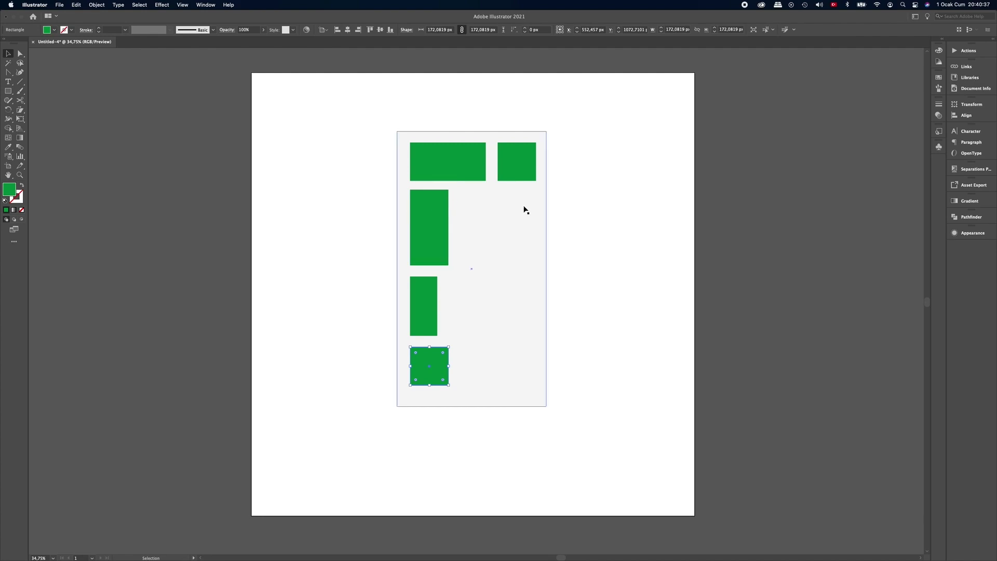
Copy the tall and small plots into the right column, shortening them to 135.79 px squares.
{"action": "left_click_drag", "start_coordinate": [439, 214], "coordinate": [511, 216]}
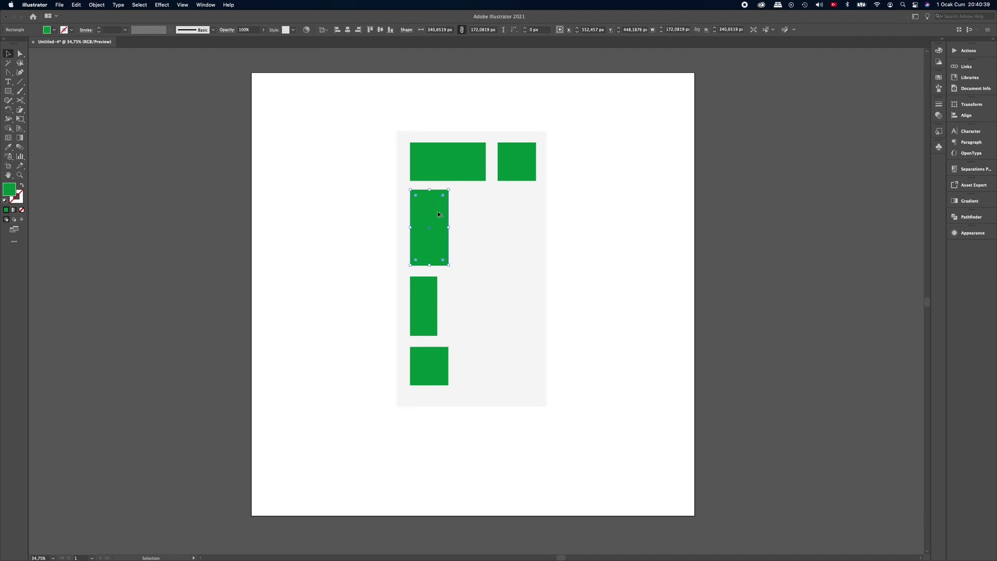
{"action": "mouse_move", "coordinate": [512, 217]}
{"action": "left_mouse_down"}
{"action": "mouse_move", "coordinate": [533, 217]}
{"action": "mouse_move", "coordinate": [508, 227]}
{"action": "left_mouse_up"}
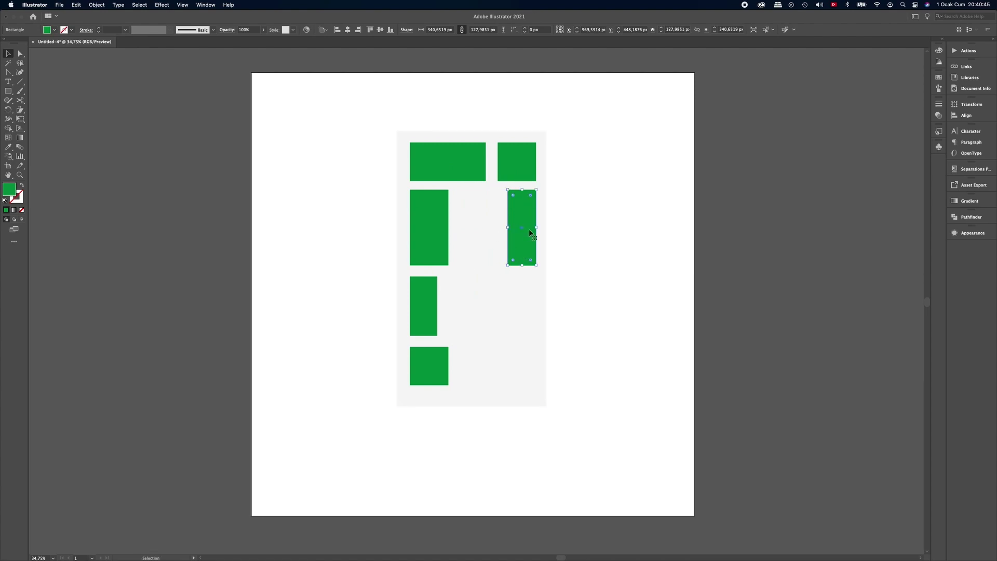
{"action": "left_click_drag", "start_coordinate": [522, 265], "coordinate": [521, 249]}
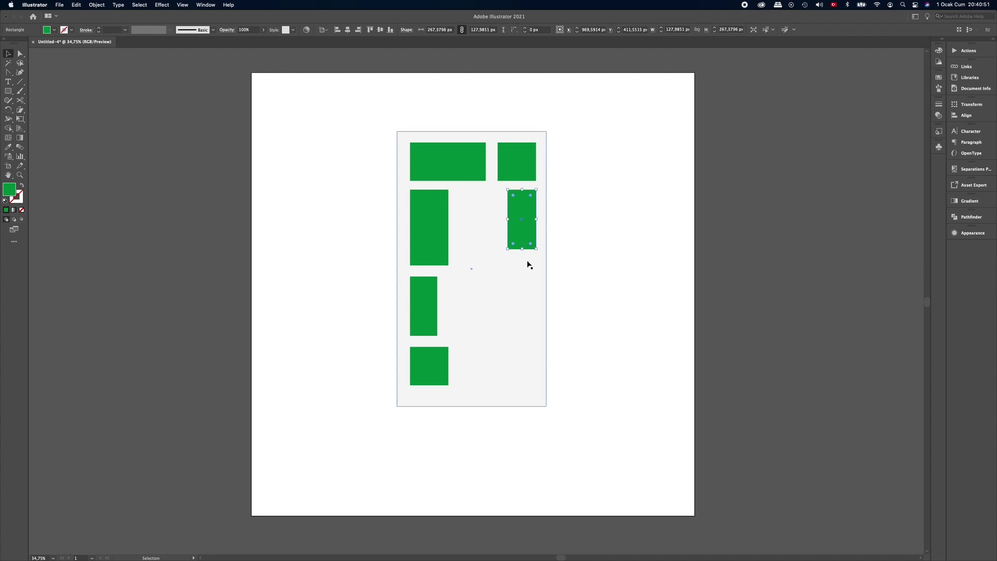
{"action": "mouse_move", "coordinate": [429, 291]}
{"action": "left_mouse_down"}
{"action": "mouse_move", "coordinate": [528, 288]}
{"action": "mouse_move", "coordinate": [497, 306]}
{"action": "left_mouse_up"}
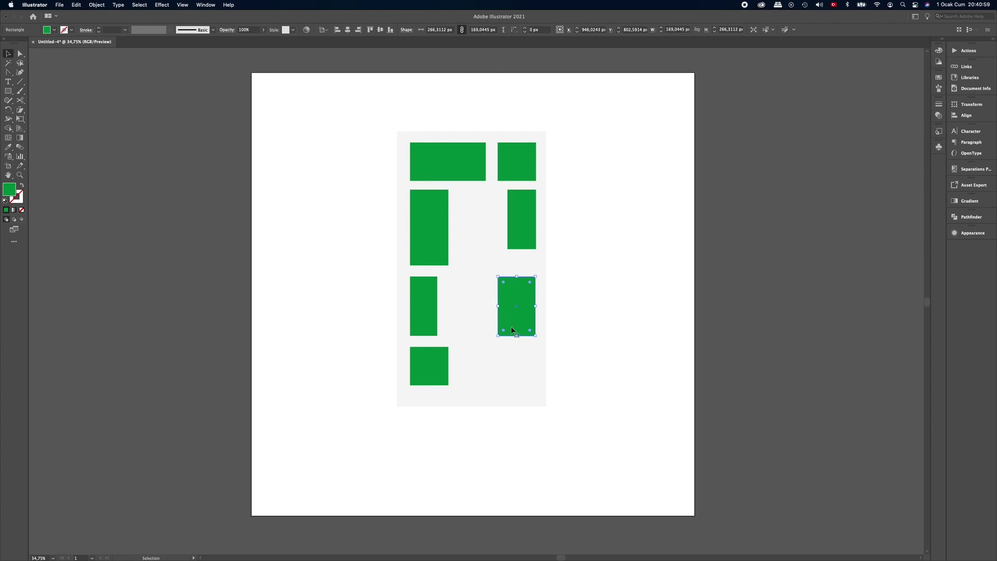
{"action": "mouse_move", "coordinate": [516, 336]}
{"action": "left_mouse_down"}
{"action": "mouse_move", "coordinate": [518, 314]}
{"action": "mouse_move", "coordinate": [504, 307]}
{"action": "left_mouse_up"}
Copy two more squares into the right column and narrow the bottom-right one.
{"action": "left_click", "coordinate": [582, 303]}
{"action": "mouse_move", "coordinate": [520, 291]}
{"action": "left_mouse_down"}
{"action": "mouse_move", "coordinate": [522, 327]}
{"action": "mouse_move", "coordinate": [529, 288]}
{"action": "left_mouse_up"}
{"action": "left_click", "coordinate": [529, 293], "text": "shift"}
{"action": "left_click", "coordinate": [549, 329]}
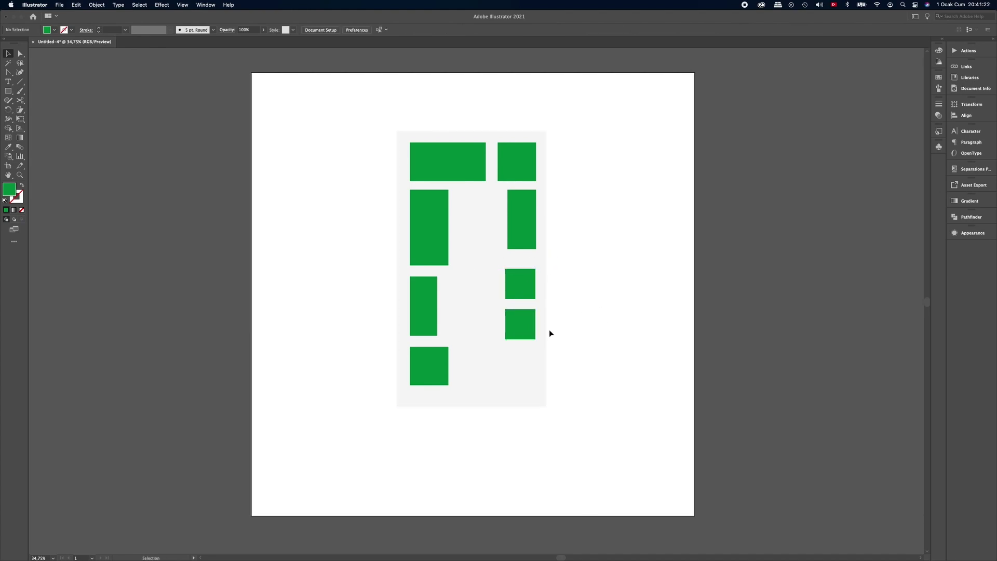
{"action": "left_click", "coordinate": [436, 374]}
{"action": "left_click_drag", "start_coordinate": [436, 373], "coordinate": [523, 369]}
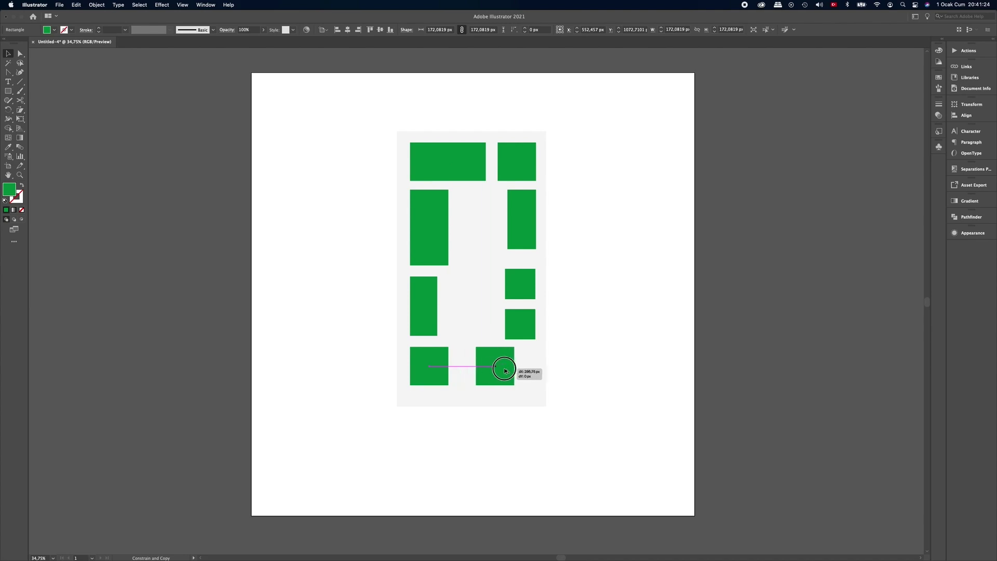
{"action": "left_click_drag", "start_coordinate": [524, 368], "coordinate": [523, 369]}
{"action": "left_click", "coordinate": [581, 362]}
{"action": "left_click", "coordinate": [531, 369]}
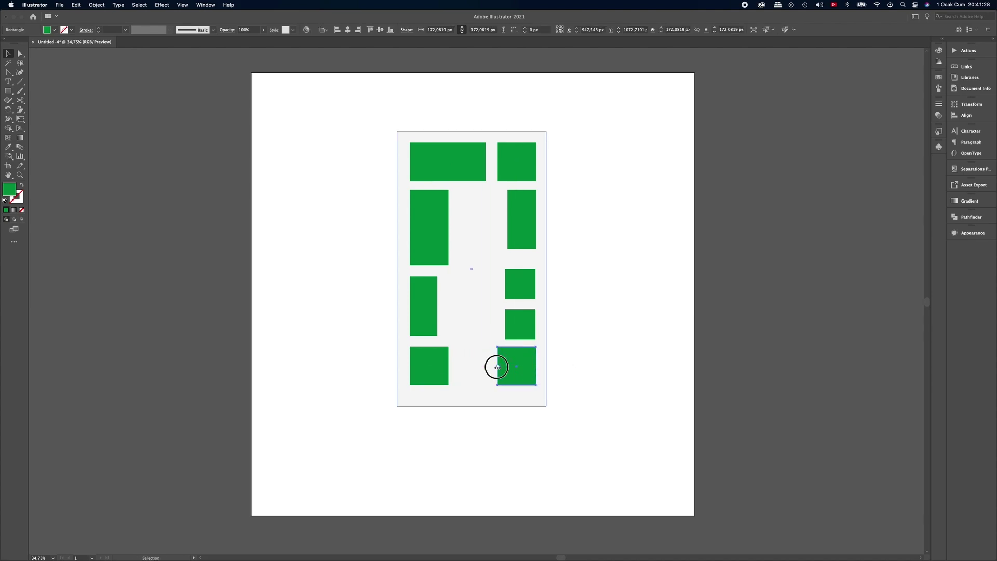
{"action": "left_click_drag", "start_coordinate": [497, 366], "coordinate": [506, 366]}
Extend the grey base rectangle further downward.
{"action": "left_click", "coordinate": [473, 385]}
{"action": "left_click_drag", "start_coordinate": [471, 406], "coordinate": [472, 418]}
{"action": "left_click", "coordinate": [472, 422]}
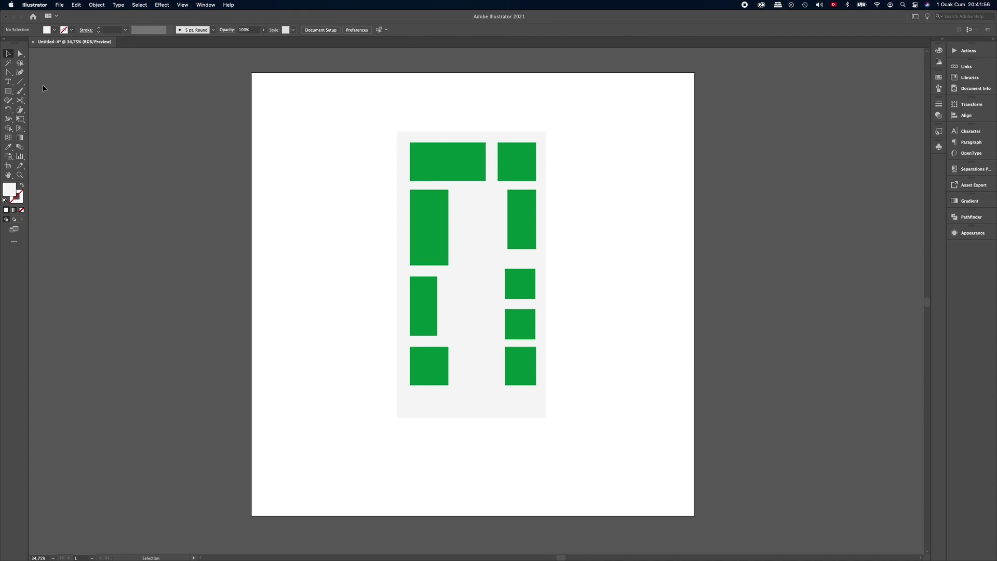
{"action": "left_click", "coordinate": [8, 91]}
Draw a thin 22.83 px vertical strip in the centre column and fill it green.
{"action": "left_click_drag", "start_coordinate": [458, 190], "coordinate": [463, 347]}
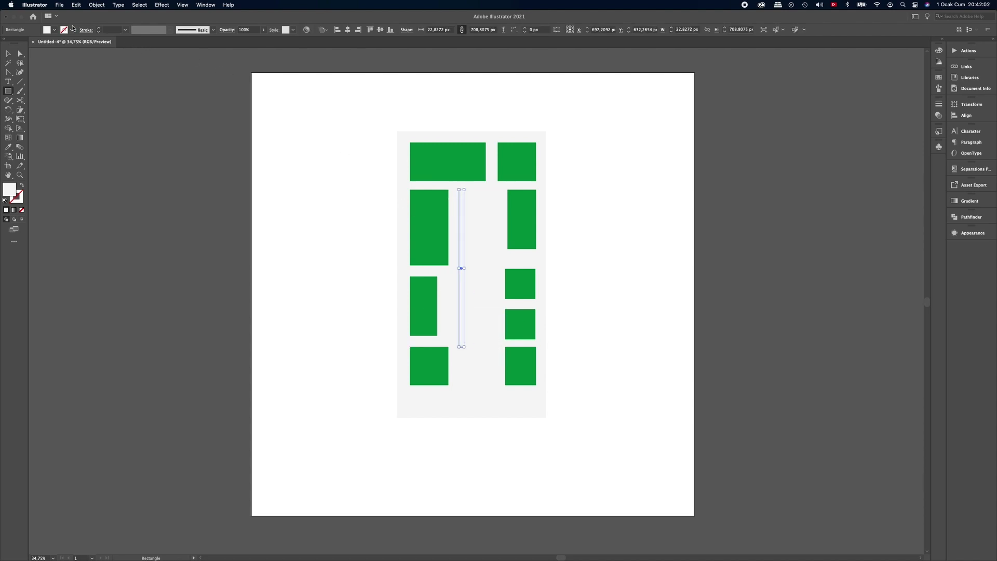
{"action": "left_click", "coordinate": [56, 32]}
{"action": "left_click", "coordinate": [38, 44]}
{"action": "left_click", "coordinate": [8, 53]}
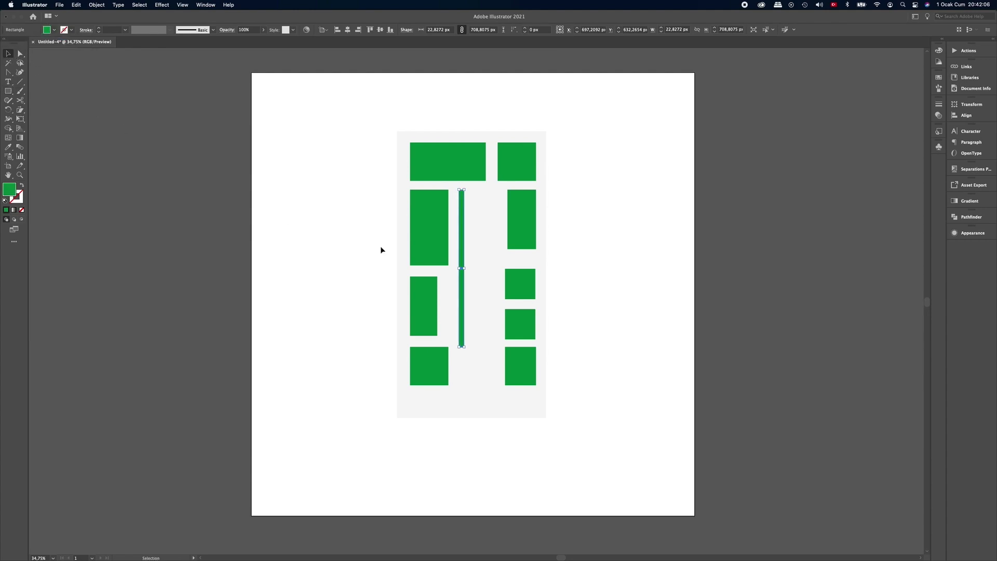
Copy the strip twice to the right and space the three strips evenly.
{"action": "scroll", "coordinate": [467, 267], "scroll_direction": "up", "scroll_amount": 2}
{"action": "left_click_drag", "start_coordinate": [455, 153], "coordinate": [497, 165]}
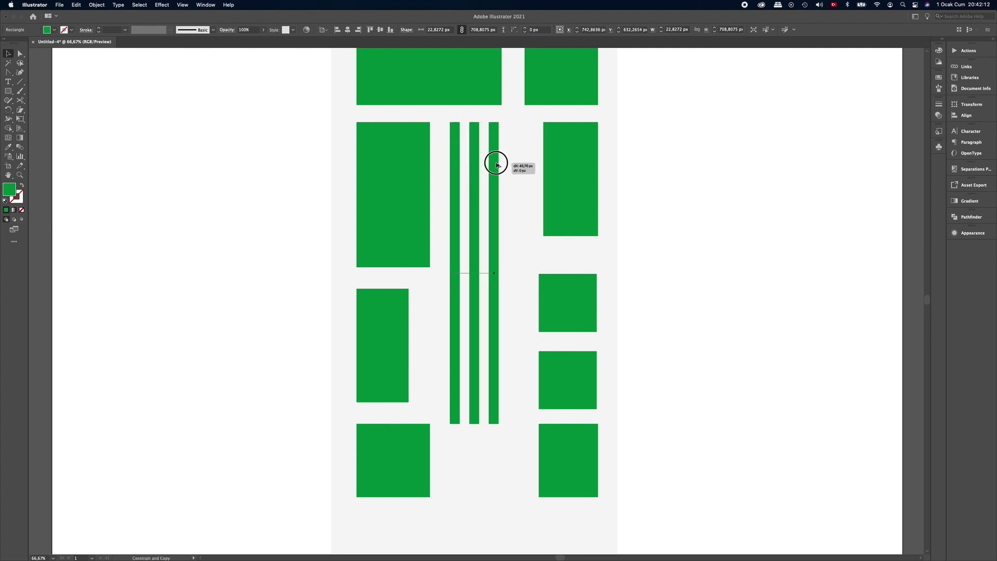
{"action": "left_click_drag", "start_coordinate": [497, 165], "coordinate": [500, 165]}
{"action": "left_click", "coordinate": [474, 172], "text": "shift"}
{"action": "left_click", "coordinate": [457, 175], "text": "shift"}
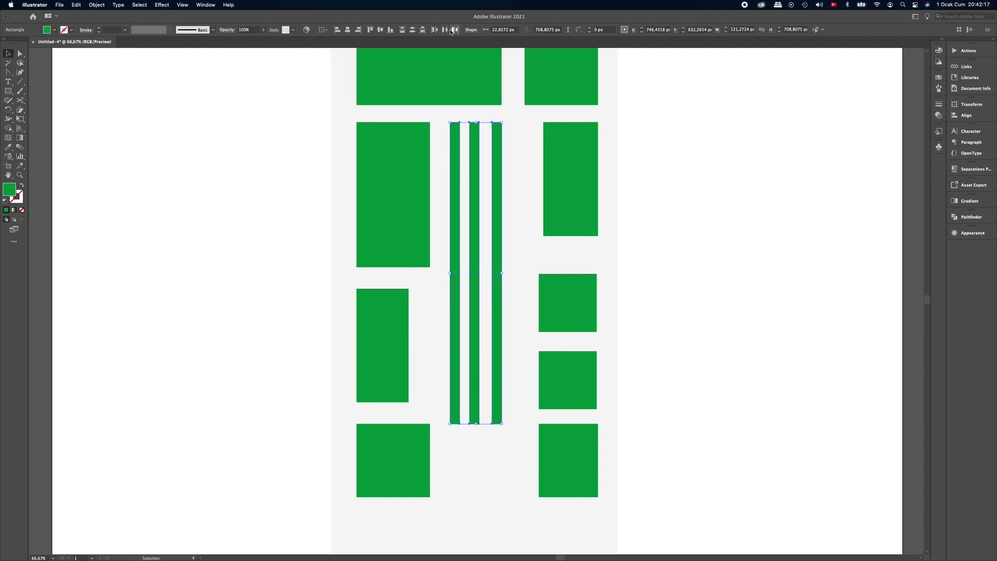
{"action": "left_click", "coordinate": [444, 29]}
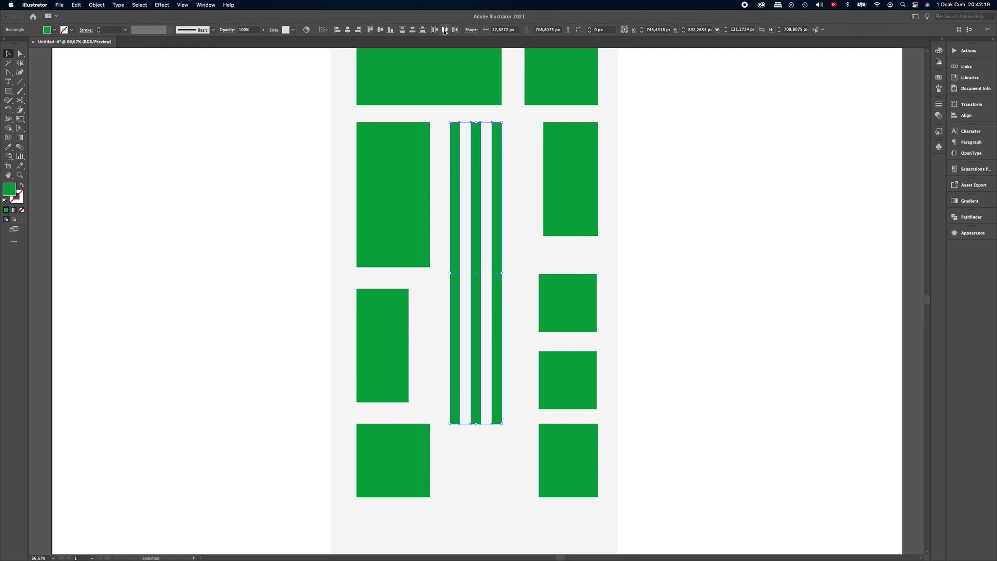
{"action": "left_click", "coordinate": [705, 324]}
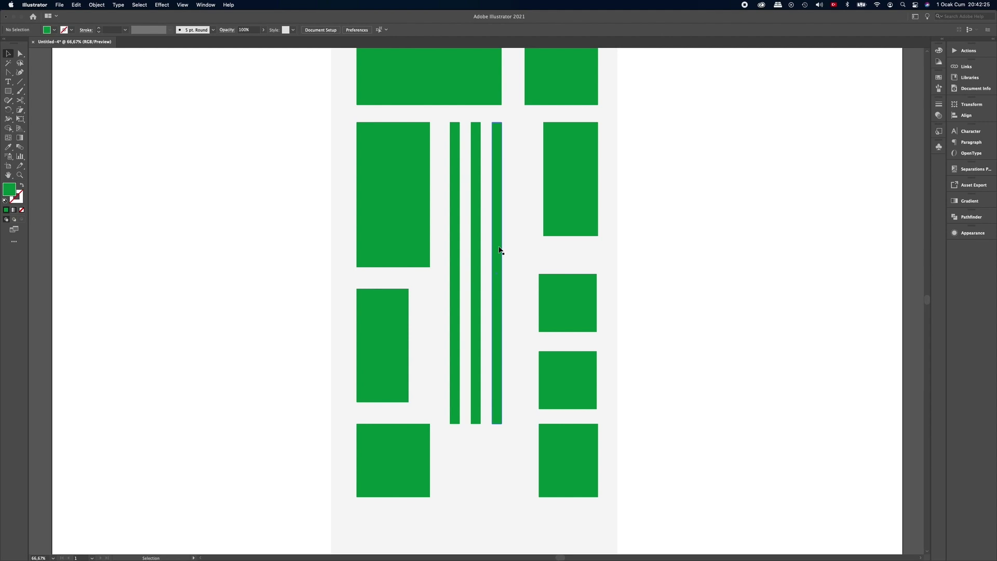
{"action": "left_click", "coordinate": [8, 91]}
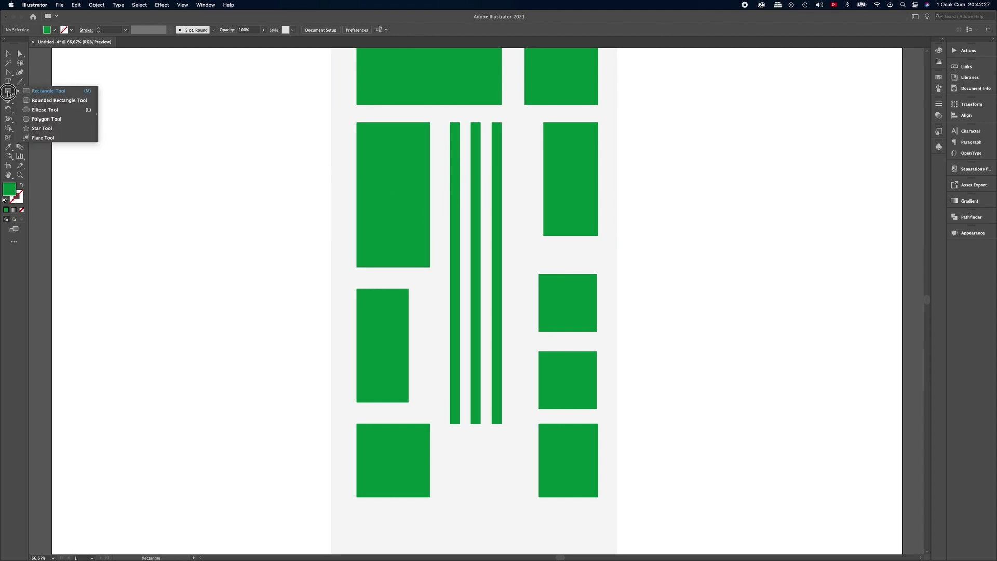
Draw a circle centred on the middle green strip.
{"action": "left_click", "coordinate": [43, 110]}
{"action": "left_click_drag", "start_coordinate": [446, 235], "coordinate": [513, 282]}
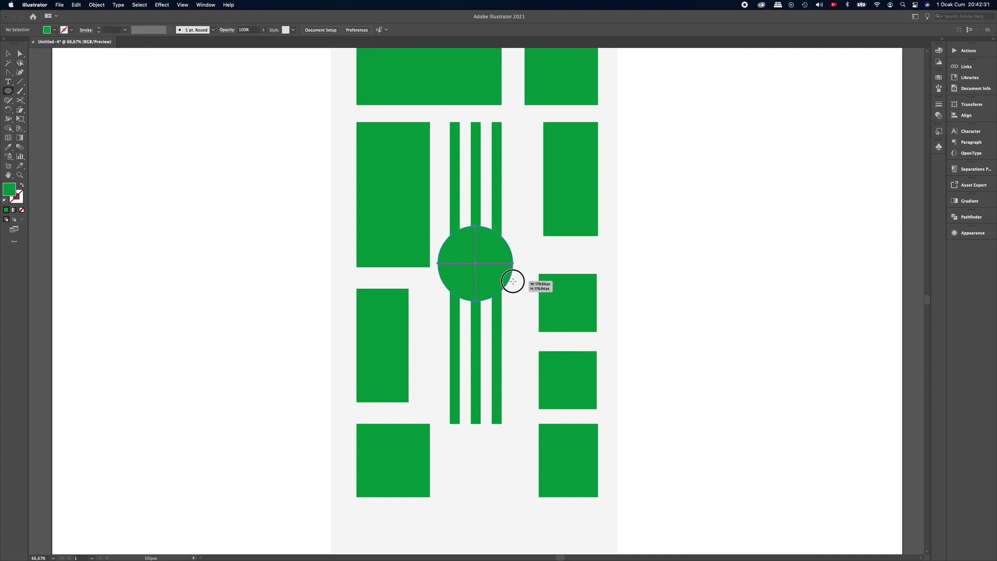
{"action": "left_click_drag", "start_coordinate": [513, 281], "coordinate": [513, 281]}
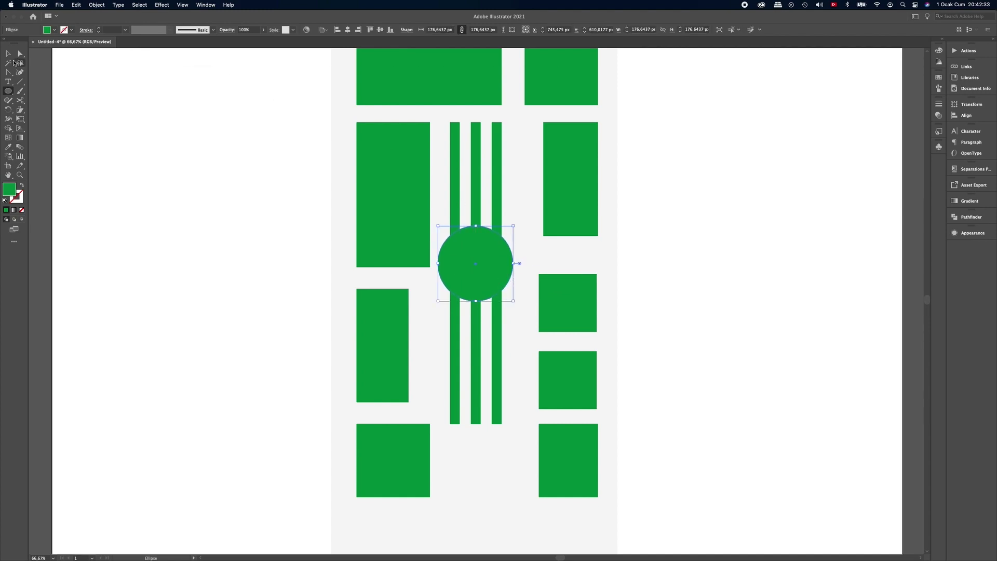
{"action": "key", "text": "v"}
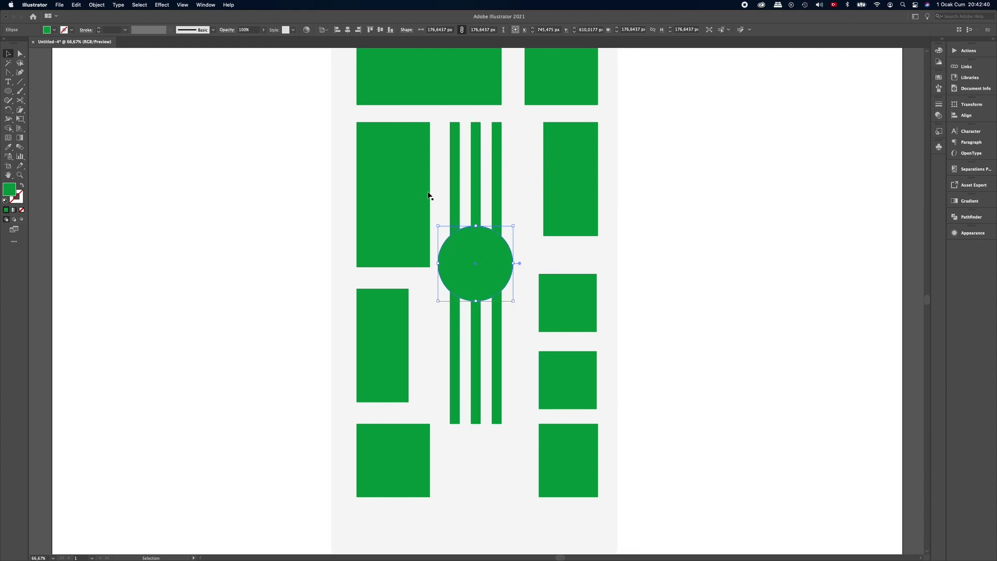
Enlarge the circle with a 15 px Offset Path.
{"action": "left_click", "coordinate": [92, 5]}
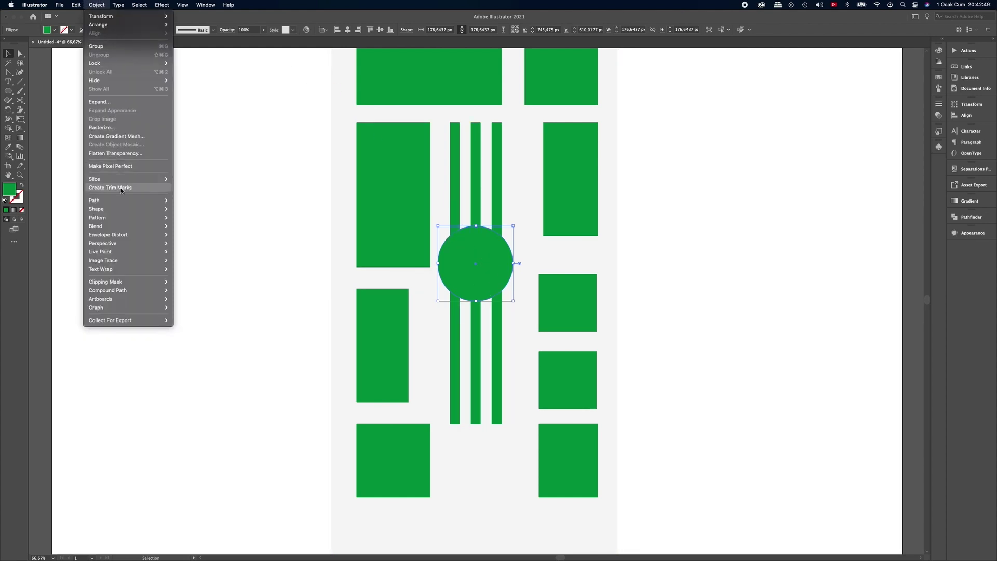
{"action": "left_click", "coordinate": [192, 230]}
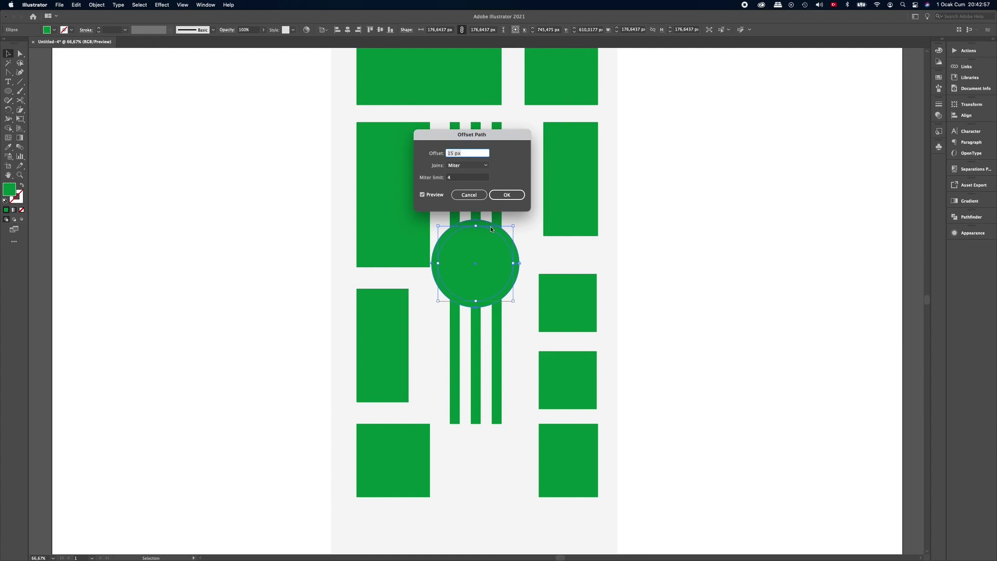
{"action": "left_click", "coordinate": [510, 199]}
{"action": "left_click", "coordinate": [655, 224]}
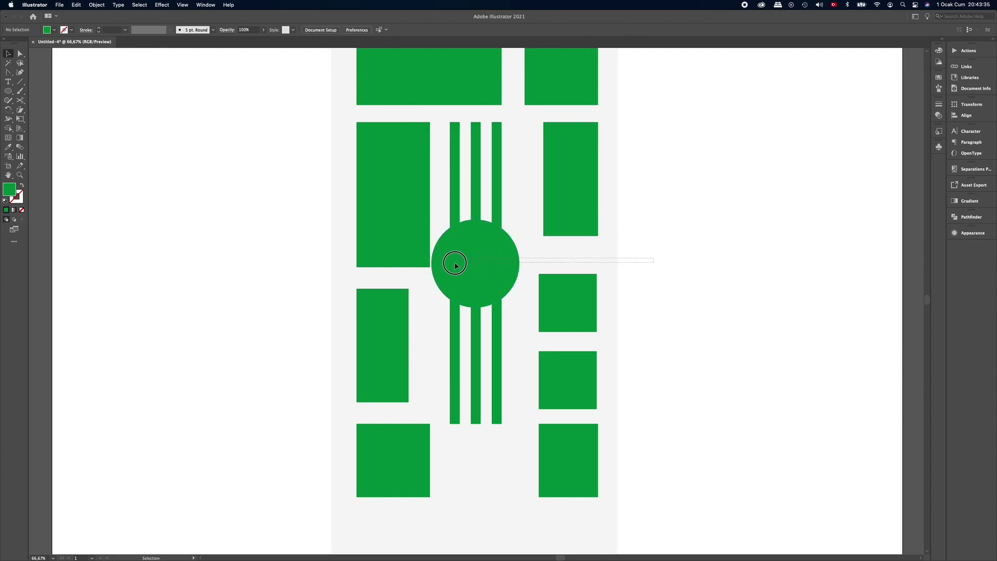
{"action": "left_click_drag", "start_coordinate": [454, 264], "coordinate": [448, 265]}
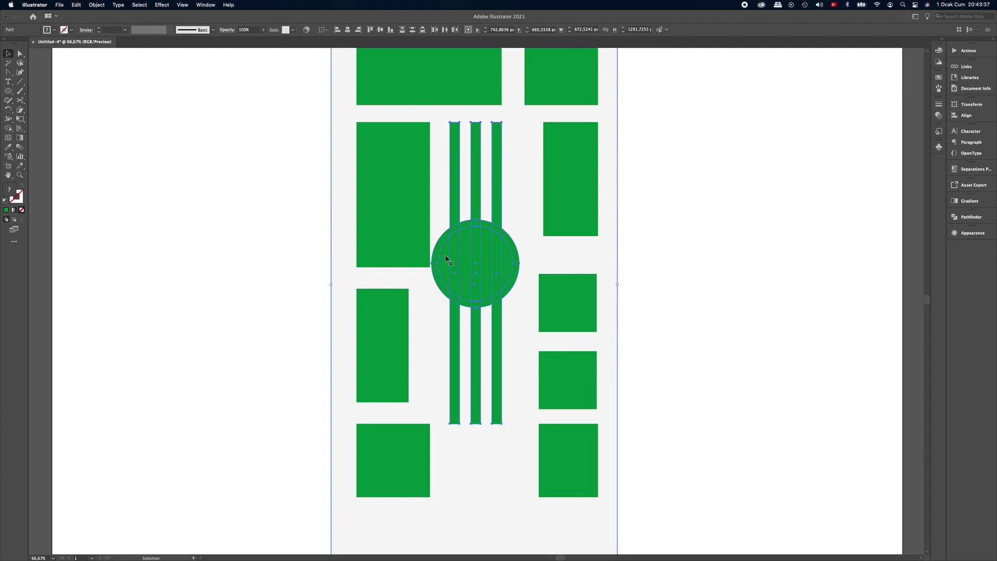
Narrow the tall green plot on the left.
{"action": "left_click", "coordinate": [416, 200]}
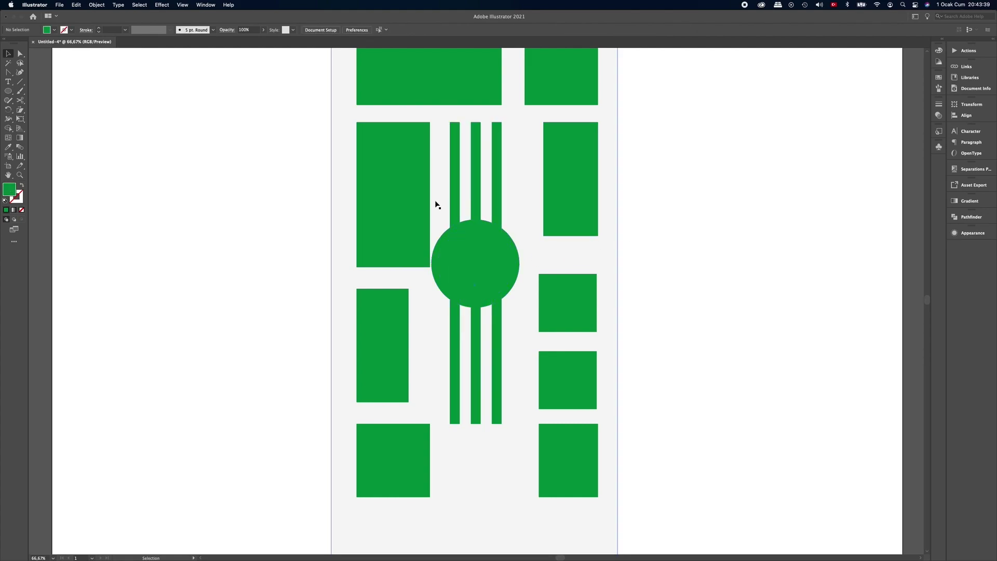
{"action": "left_click_drag", "start_coordinate": [431, 196], "coordinate": [418, 196]}
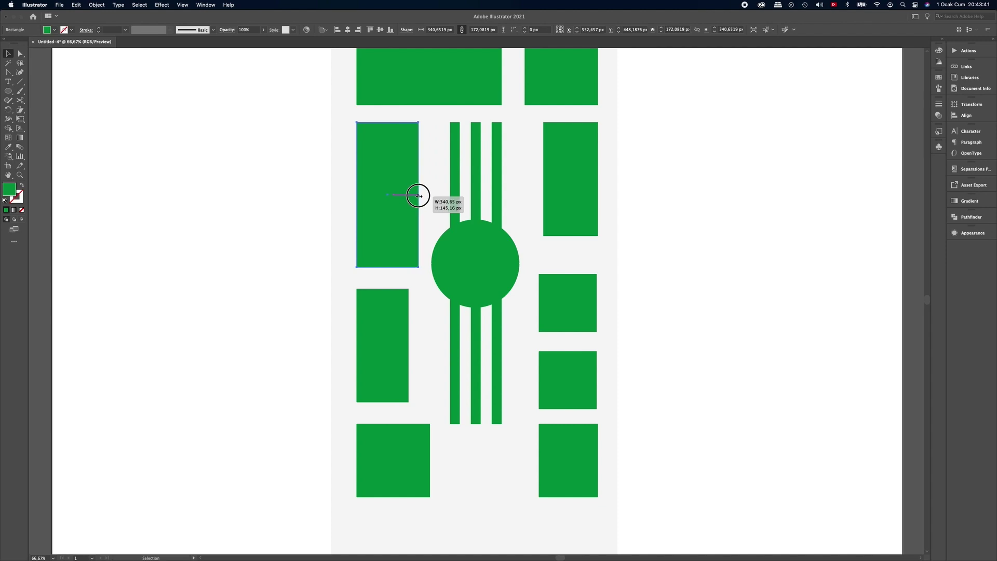
{"action": "left_click", "coordinate": [694, 234]}
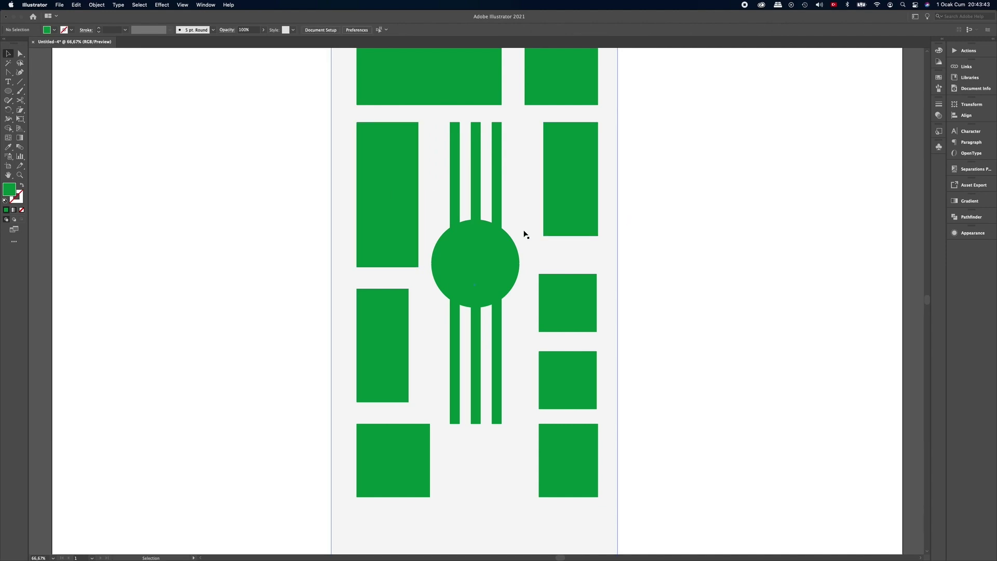
Merge the circle and strip pieces along its top and bottom arcs with the Shape Builder.
{"action": "left_click", "coordinate": [434, 263]}
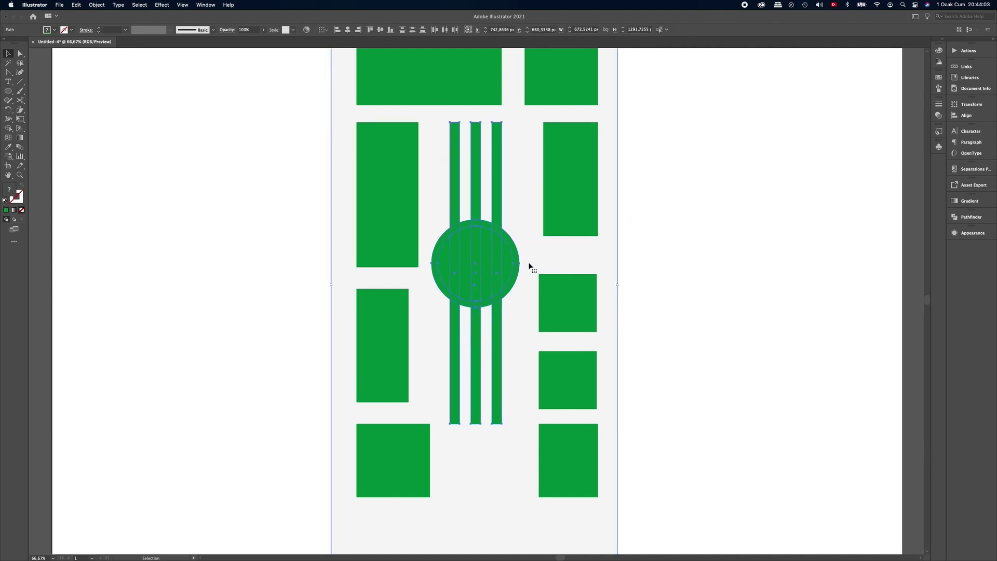
{"action": "left_click", "coordinate": [596, 258], "text": "shift"}
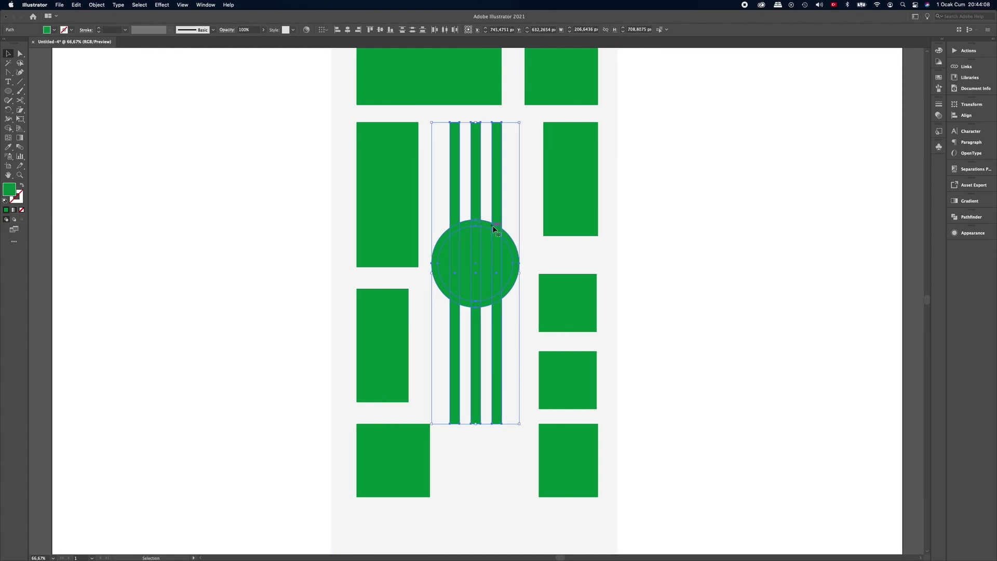
{"action": "left_click", "coordinate": [7, 128]}
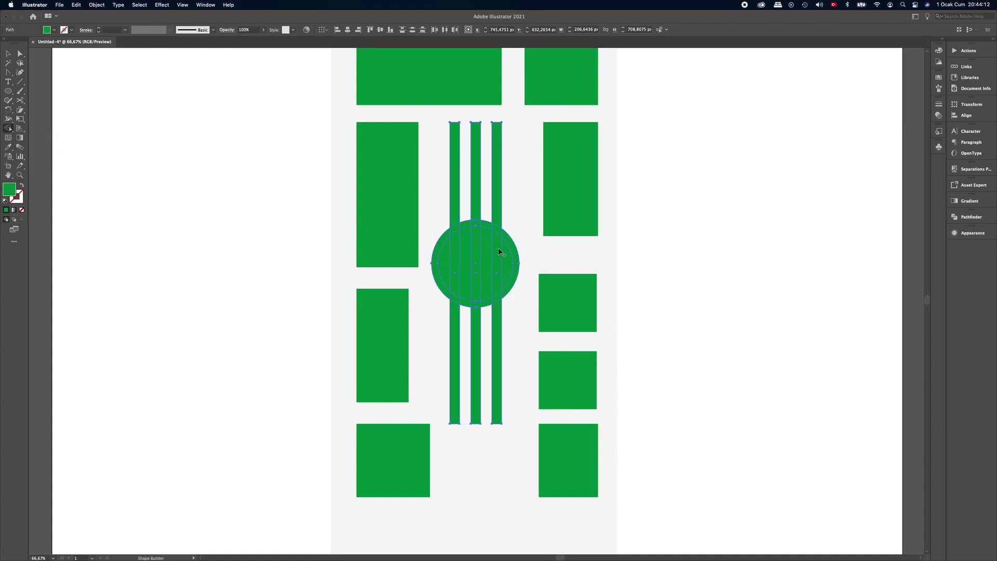
{"action": "left_click_drag", "start_coordinate": [445, 236], "coordinate": [502, 235]}
{"action": "left_click_drag", "start_coordinate": [501, 234], "coordinate": [508, 233]}
{"action": "left_click_drag", "start_coordinate": [499, 297], "coordinate": [447, 276]}
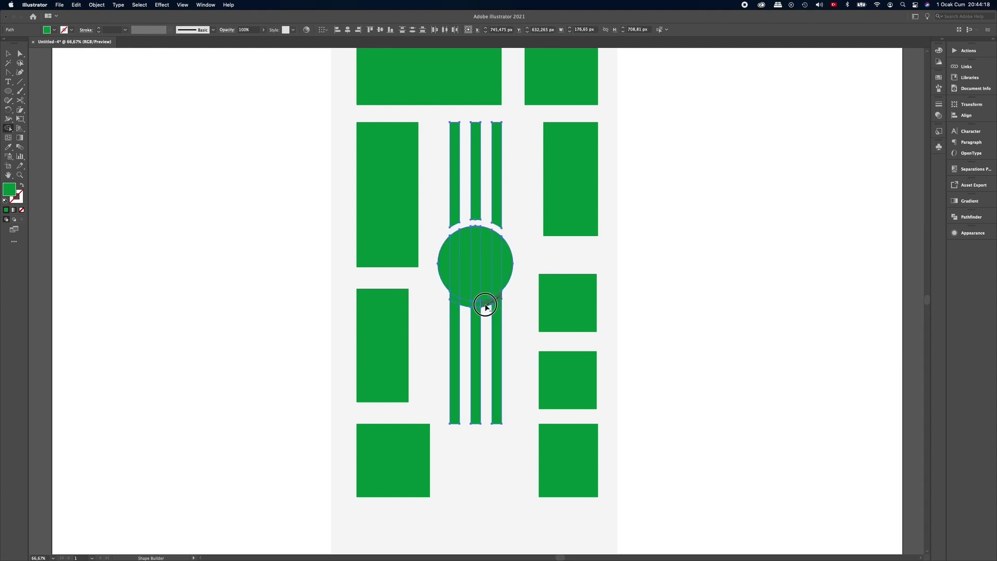
{"action": "key", "text": "v"}
{"action": "left_click", "coordinate": [257, 175]}
Delete the merged circle to expose the strip pieces beneath.
{"action": "left_click", "coordinate": [478, 251]}
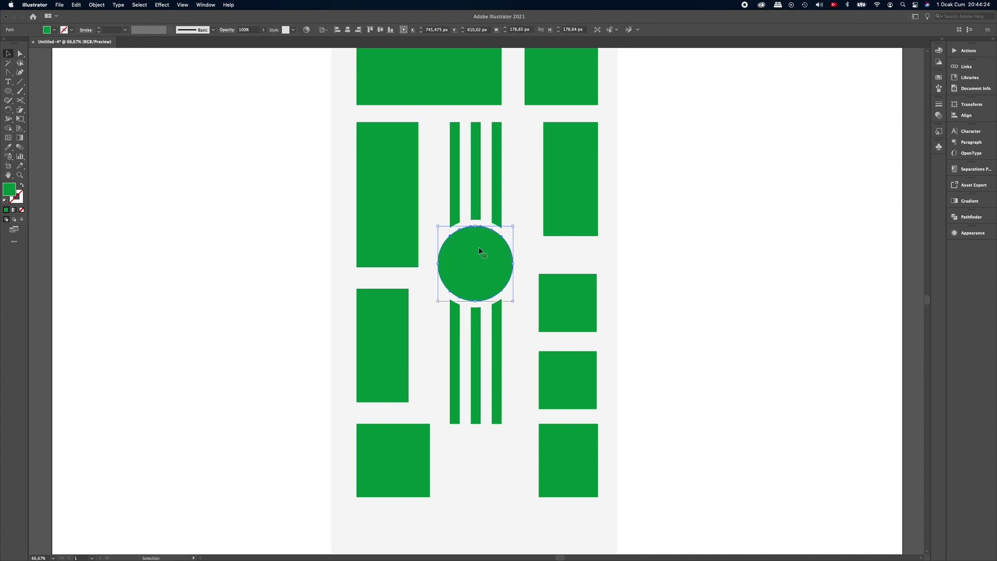
{"action": "key", "text": "super+shift+a"}
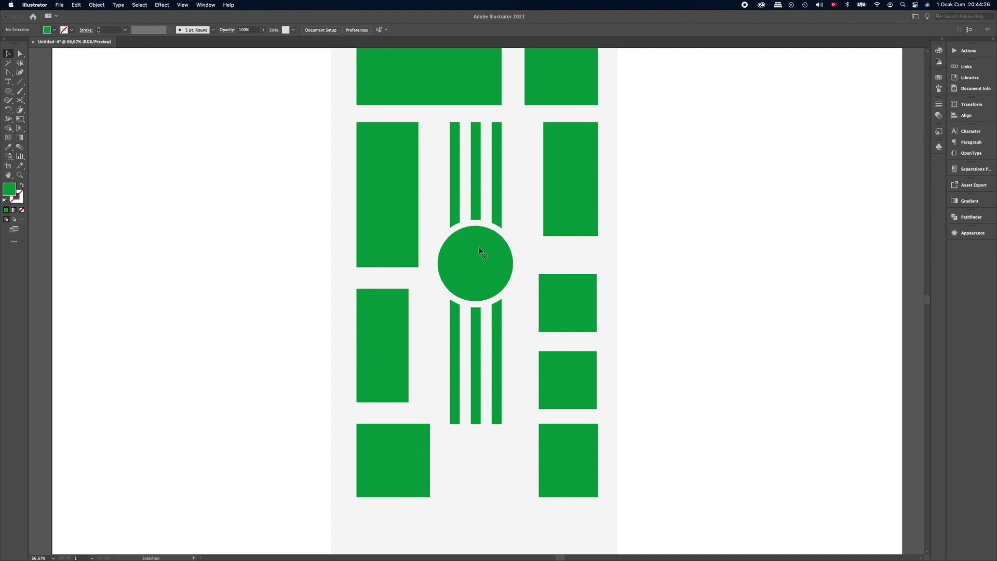
{"action": "left_click", "coordinate": [479, 249]}
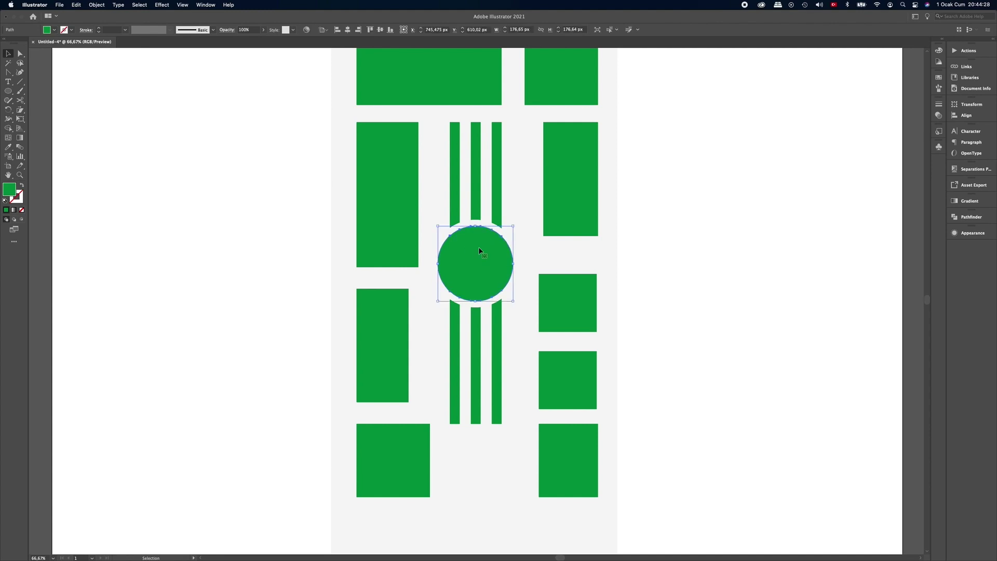
{"action": "key", "text": "Delete"}
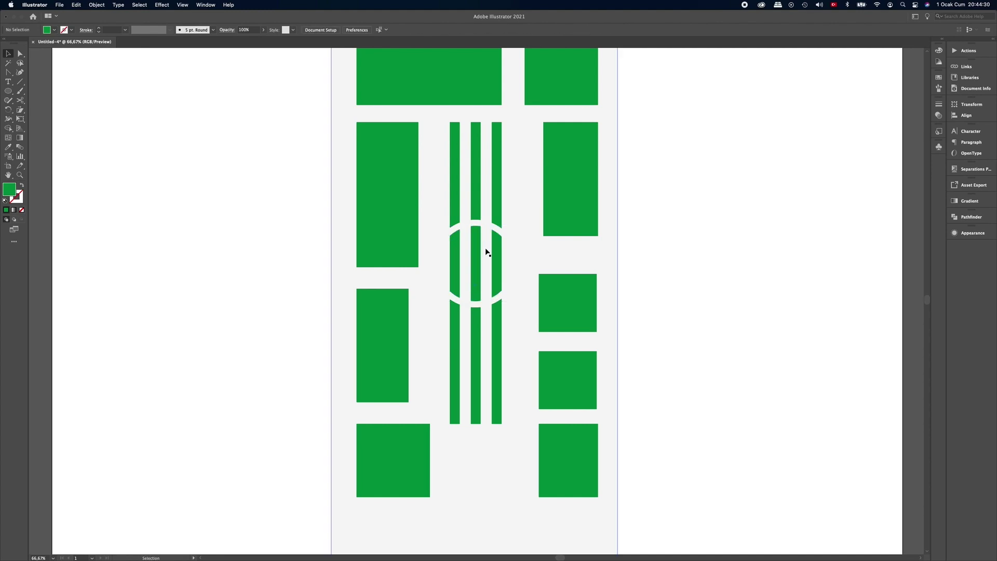
Delete the three strip pieces inside the circle and paste the green circle back in front.
{"action": "left_click", "coordinate": [496, 252]}
{"action": "key", "text": "Delete"}
{"action": "left_click", "coordinate": [475, 252]}
{"action": "key", "text": "Delete"}
{"action": "left_click", "coordinate": [456, 253]}
{"action": "key", "text": "Delete"}
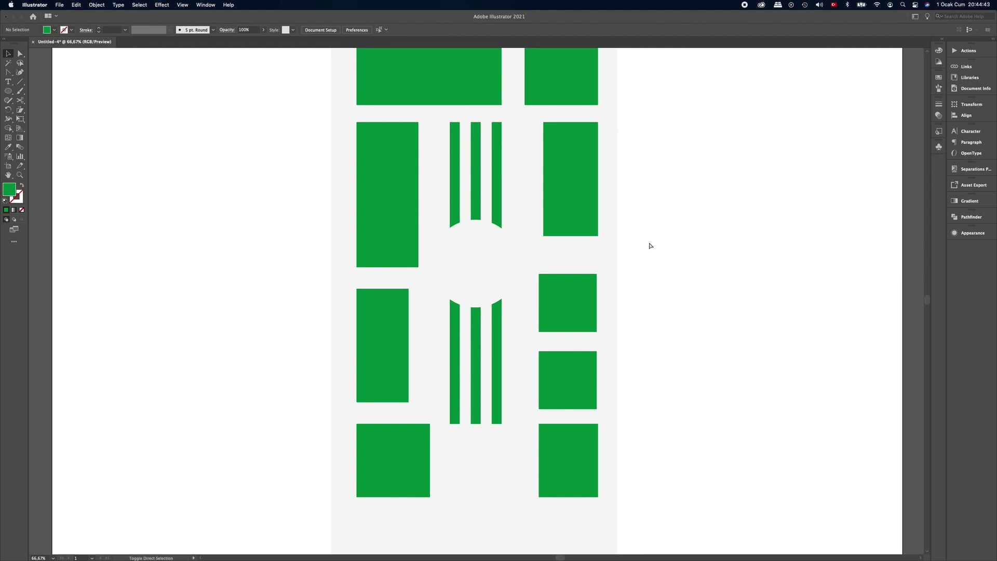
{"action": "key", "text": "super+f"}
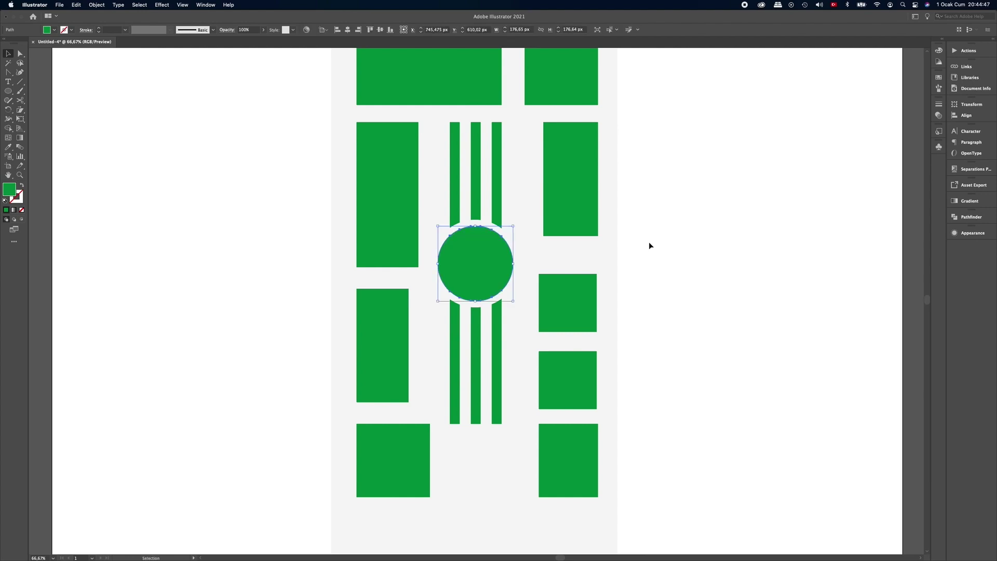
{"action": "left_click", "coordinate": [649, 242]}
{"action": "key", "text": "z"}
{"action": "left_click_drag", "start_coordinate": [666, 235], "coordinate": [632, 237]}
{"action": "key", "text": "v"}
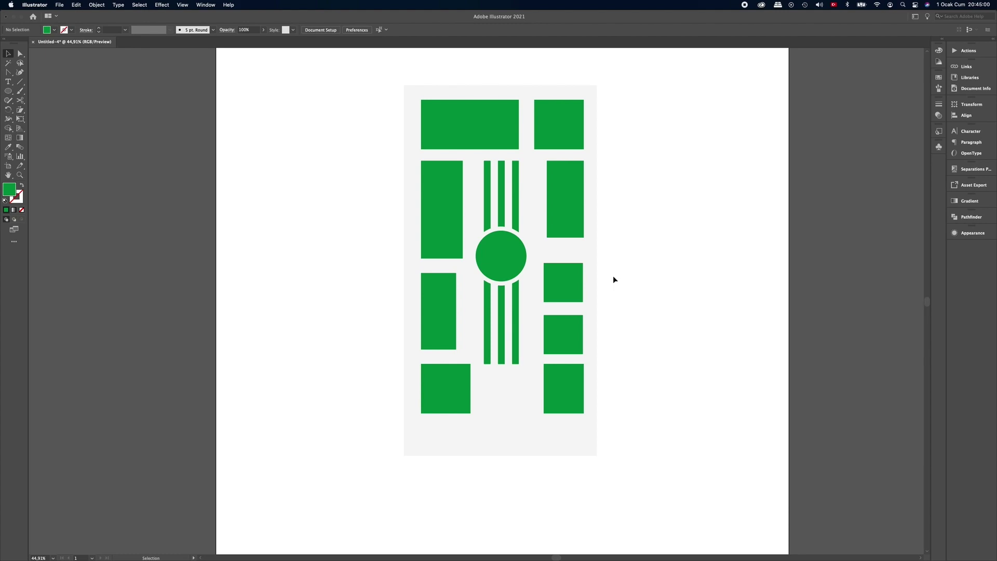
Rotate the whole plan 90°, shrink it to 801.69 x 417.39 px, and duplicate it alongside.
{"action": "left_click_drag", "start_coordinate": [665, 87], "coordinate": [407, 468]}
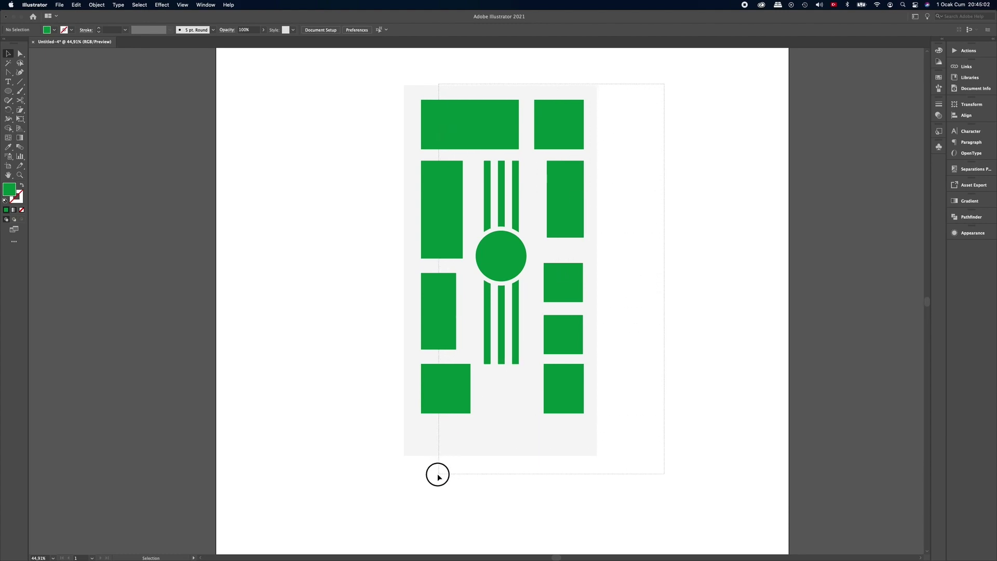
{"action": "left_click_drag", "start_coordinate": [439, 453], "coordinate": [514, 453]}
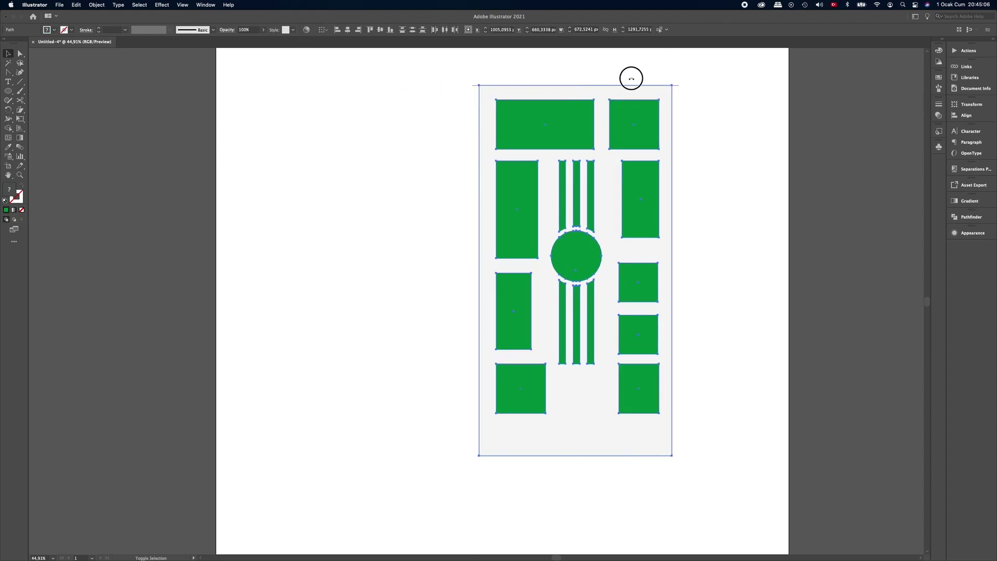
{"action": "left_click_drag", "start_coordinate": [630, 80], "coordinate": [412, 127]}
{"action": "left_click_drag", "start_coordinate": [761, 366], "coordinate": [621, 312]}
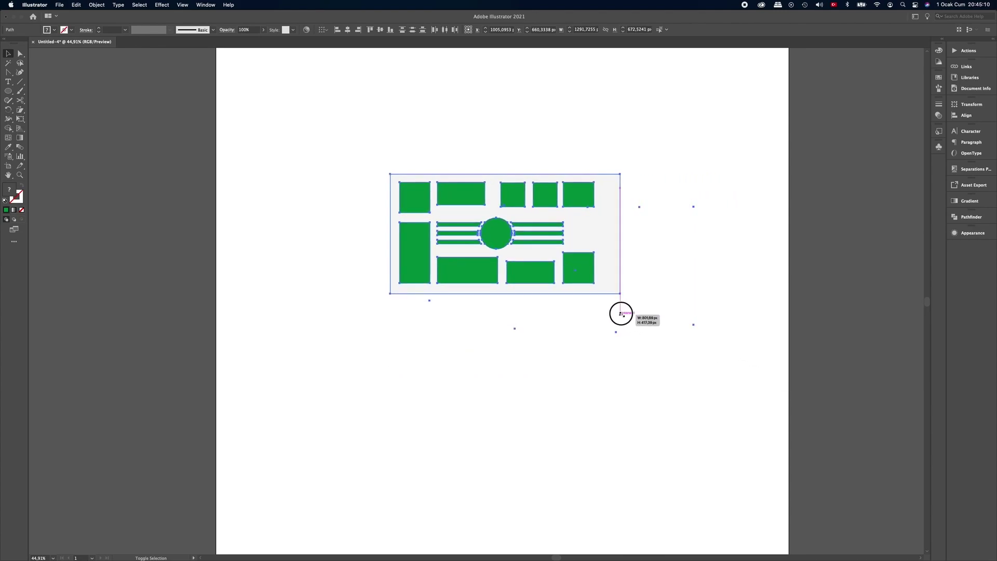
{"action": "mouse_move", "coordinate": [603, 243]}
{"action": "left_mouse_down"}
{"action": "mouse_move", "coordinate": [696, 215]}
{"action": "mouse_move", "coordinate": [746, 215]}
{"action": "mouse_move", "coordinate": [498, 207]}
{"action": "left_mouse_up"}
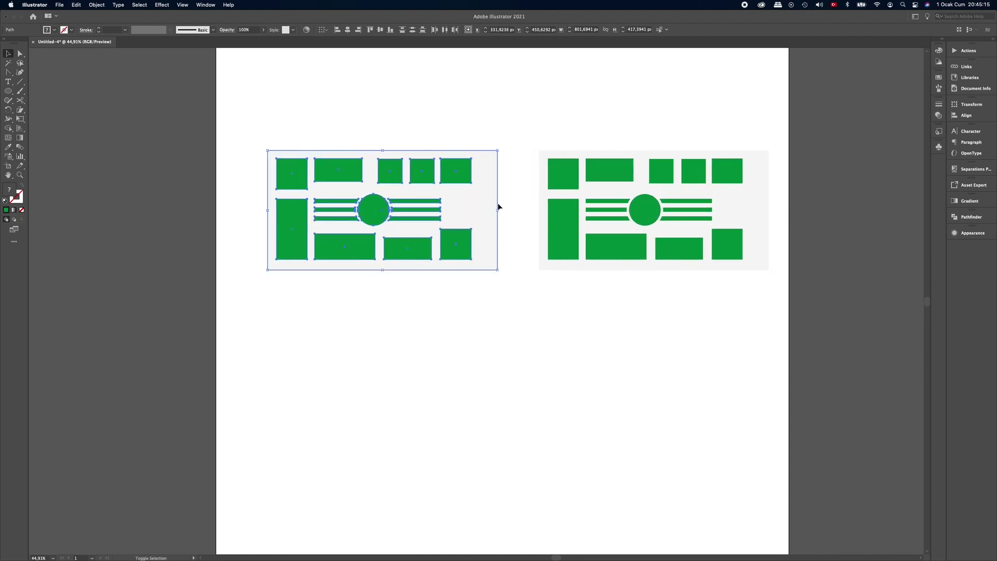
{"action": "left_click", "coordinate": [532, 136]}
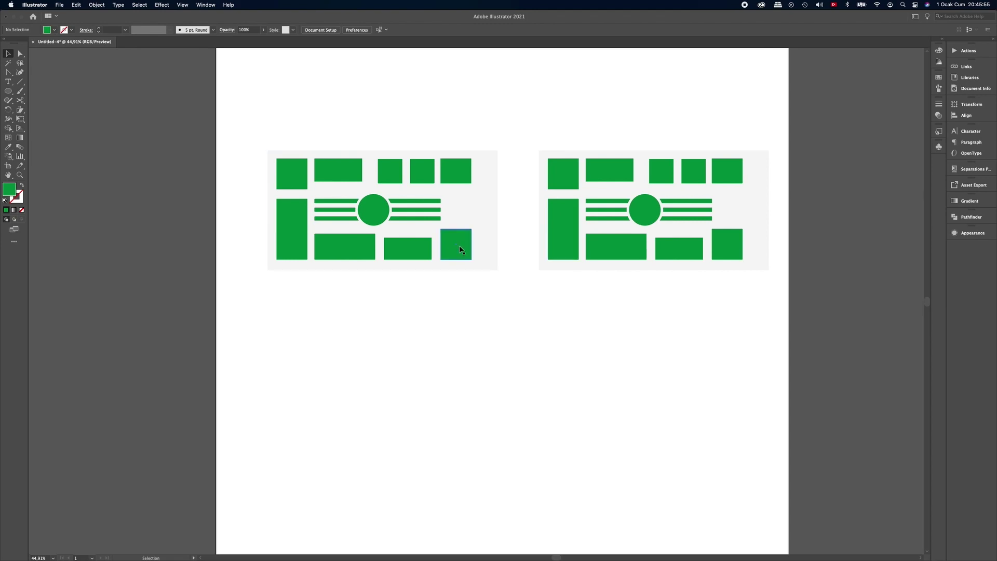
Delete the left copy's strips, circle and grey base, then select its remaining green plots.
{"action": "left_click_drag", "start_coordinate": [507, 190], "coordinate": [348, 227]}
{"action": "left_click_drag", "start_coordinate": [348, 227], "coordinate": [349, 229]}
{"action": "key", "text": "Delete"}
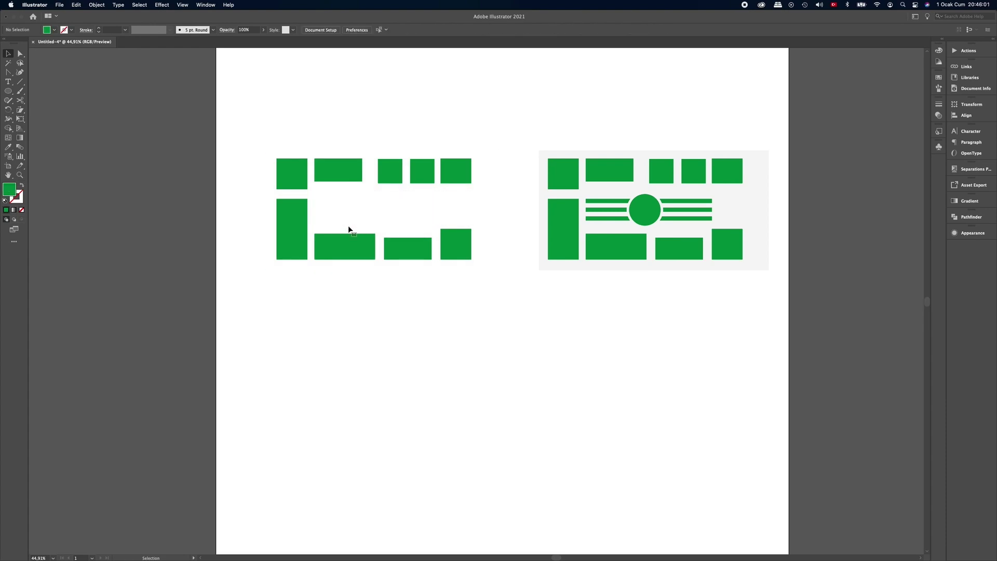
{"action": "left_click_drag", "start_coordinate": [263, 139], "coordinate": [478, 273]}
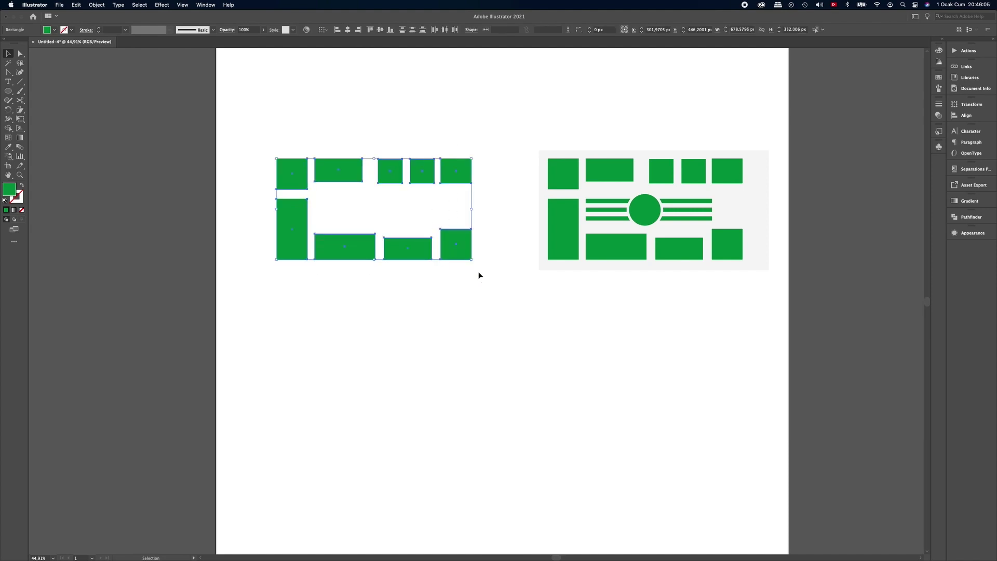
Inset the selected green plots with a -10 px Offset Path.
{"action": "left_click", "coordinate": [97, 6]}
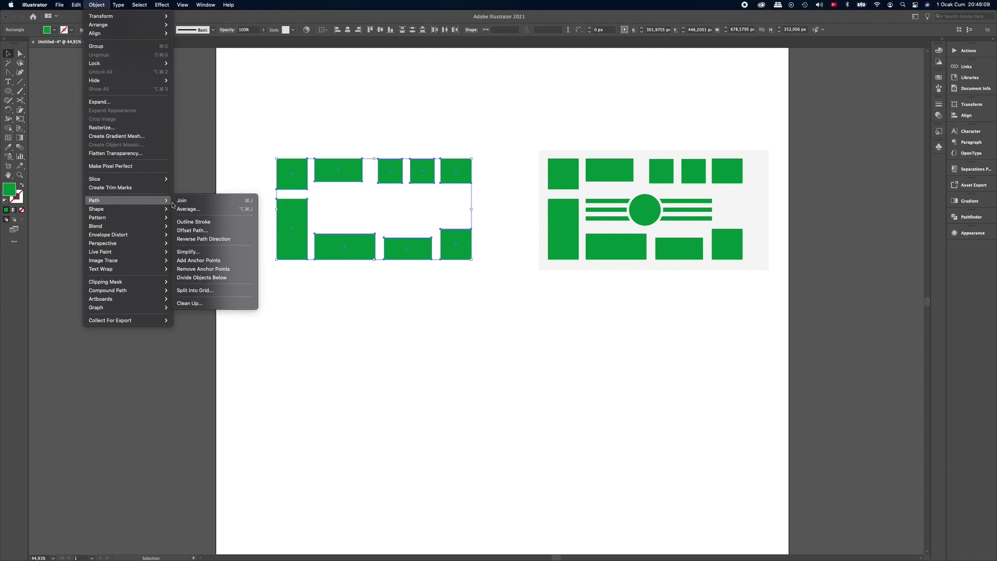
{"action": "left_click", "coordinate": [192, 230]}
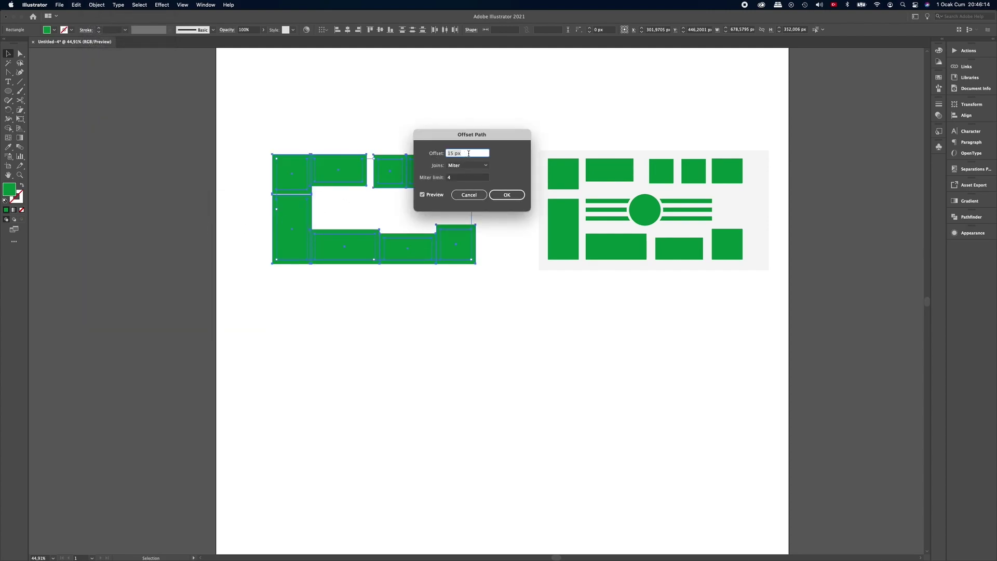
{"action": "key", "text": "Down"}
{"action": "key", "text": "Down"}
{"action": "key", "text": "Down"}
{"action": "key", "text": "Down"}
{"action": "key", "text": "Down"}
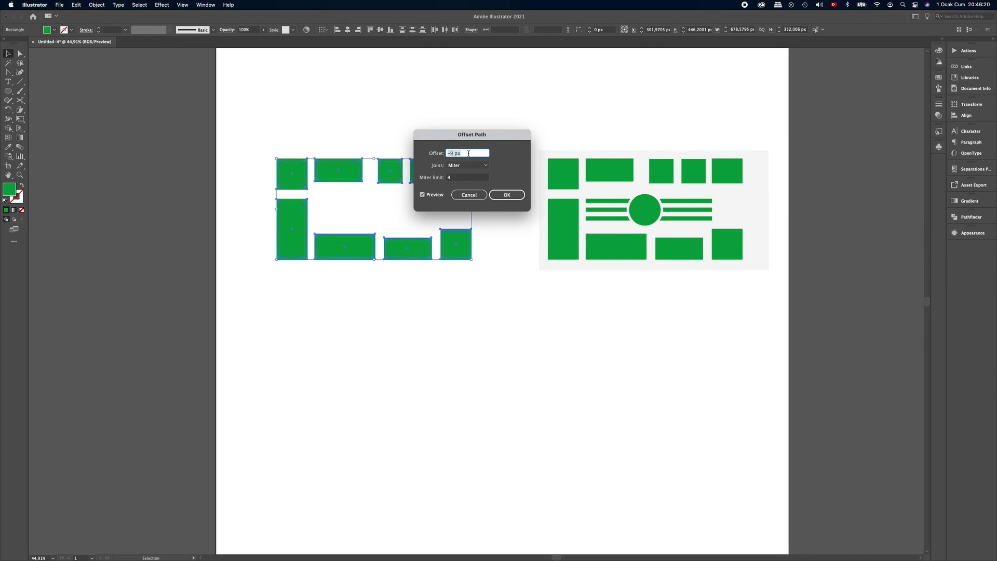
{"action": "key", "text": "Down"}
{"action": "key", "text": "Down"}
{"action": "left_click", "coordinate": [506, 194]}
{"action": "left_click", "coordinate": [507, 195]}
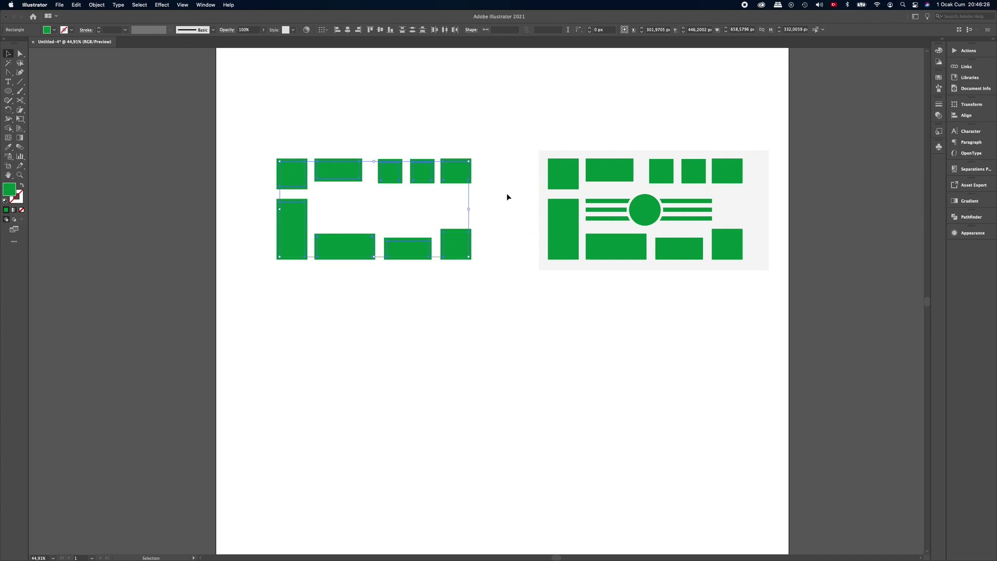
{"action": "key", "text": "a"}
{"action": "left_click", "coordinate": [508, 197]}
Move the green plot rectangles off the artboard to the left, restoring them after an accidental delete.
{"action": "key", "text": "v"}
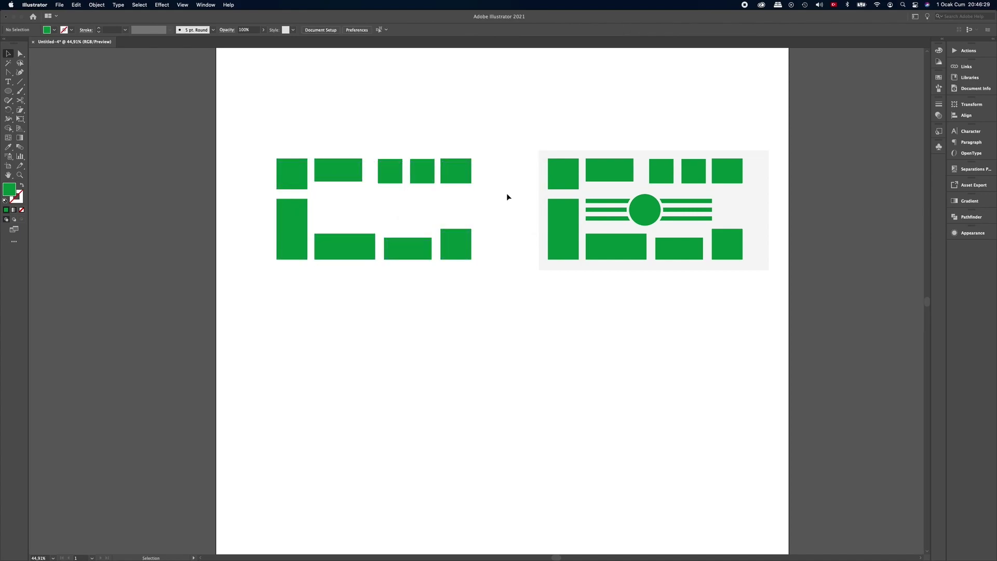
{"action": "left_click_drag", "start_coordinate": [509, 134], "coordinate": [273, 282]}
{"action": "key", "text": "Delete"}
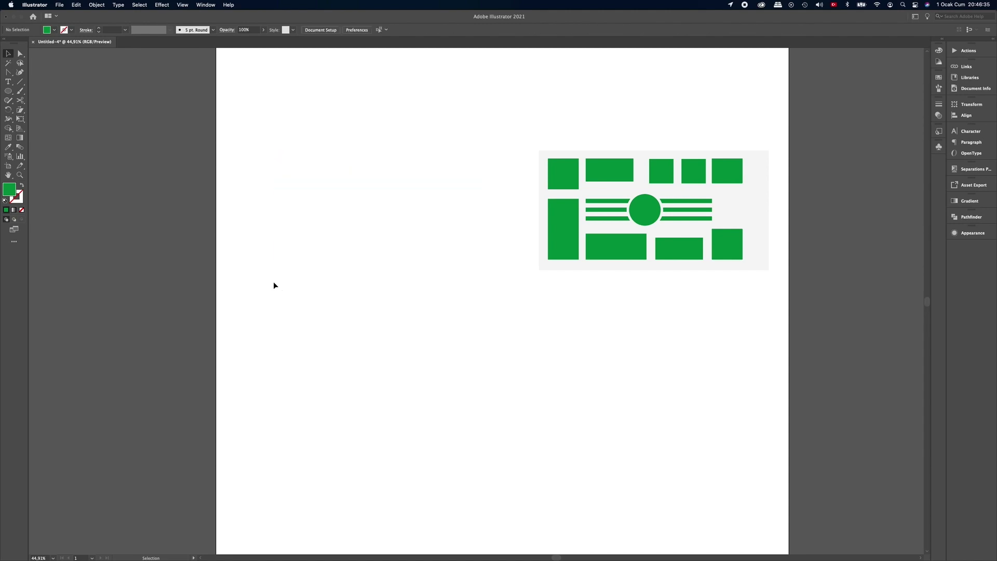
{"action": "key", "text": "a"}
{"action": "key", "text": "v"}
{"action": "key", "text": "super+z"}
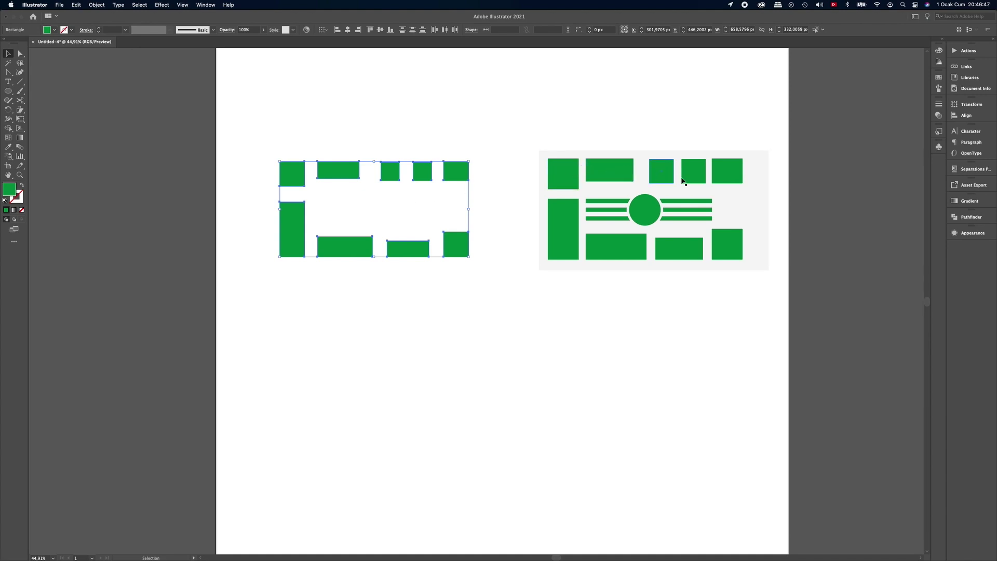
{"action": "left_click_drag", "start_coordinate": [459, 169], "coordinate": [185, 142]}
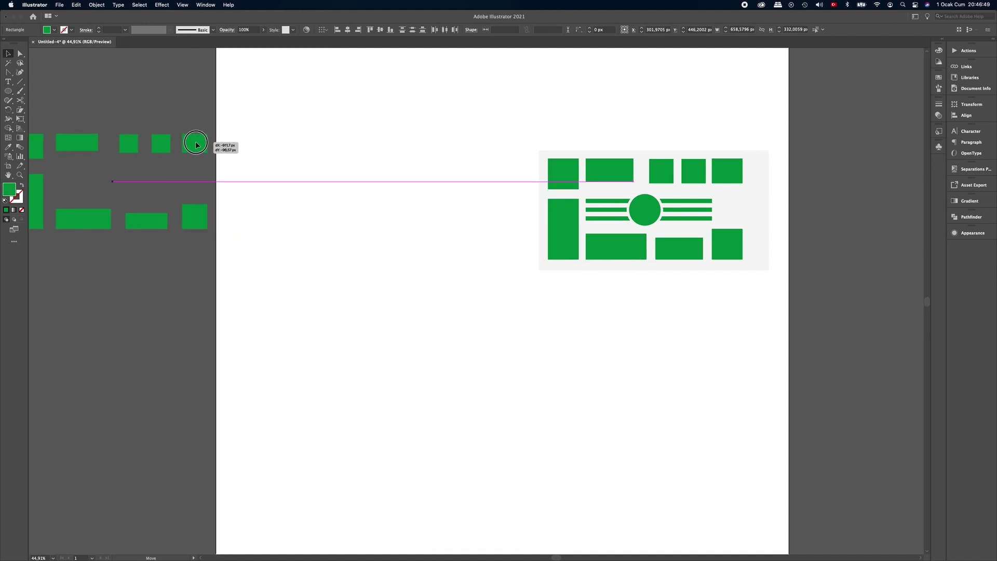
Shift the reference plan artwork further left and group it as one object.
{"action": "left_click_drag", "start_coordinate": [508, 135], "coordinate": [767, 283]}
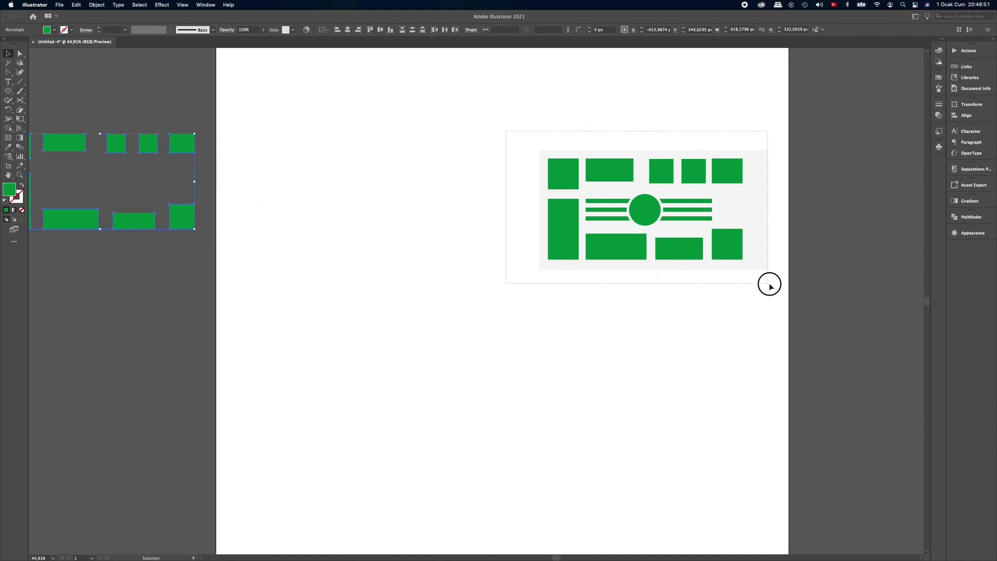
{"action": "left_click_drag", "start_coordinate": [755, 248], "coordinate": [671, 241]}
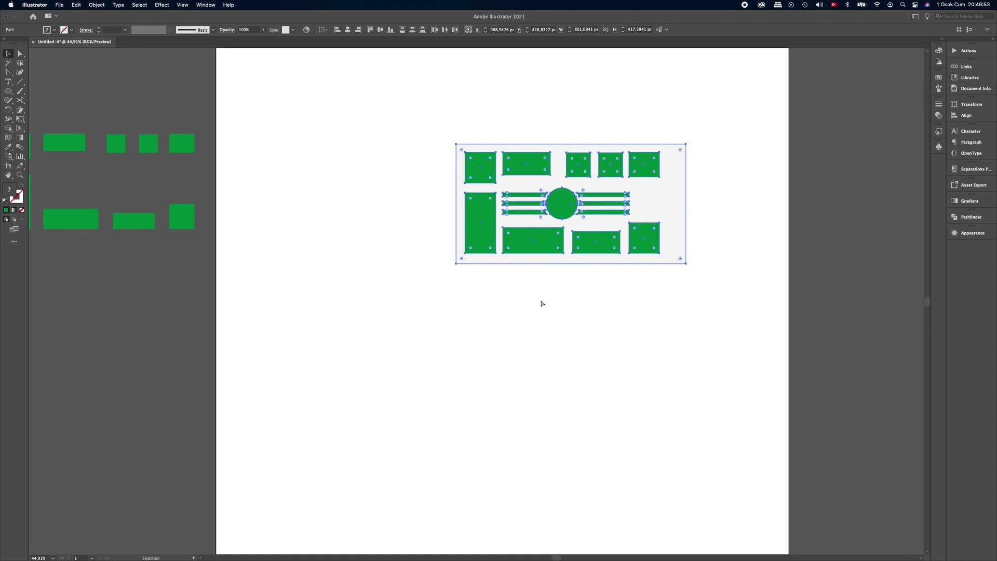
{"action": "key", "text": "super+g"}
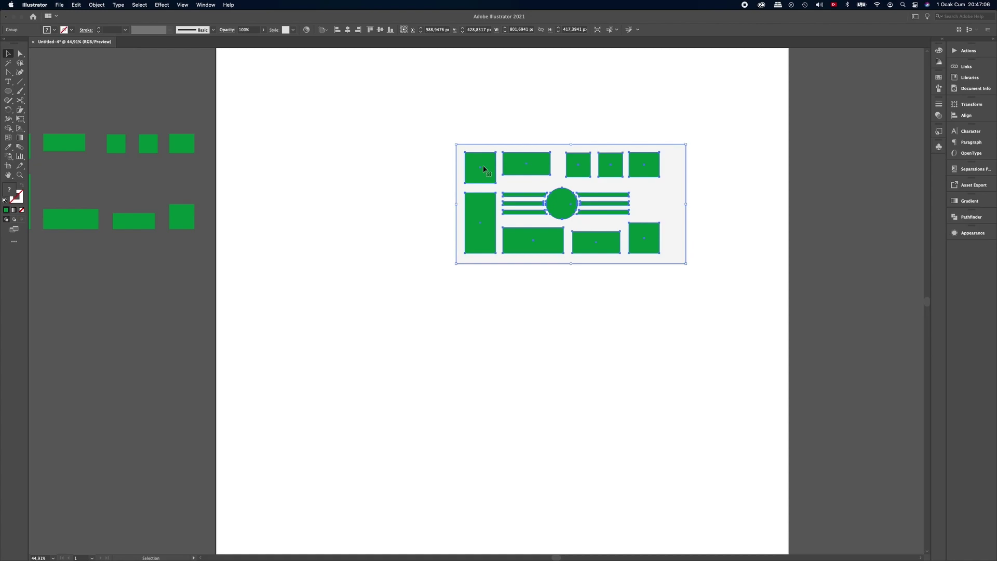
Apply Extrude & Bevel to the plan with Isometric Top position and 30 pt depth.
{"action": "left_click", "coordinate": [159, 5]}
{"action": "mouse_move", "coordinate": [180, 59]}
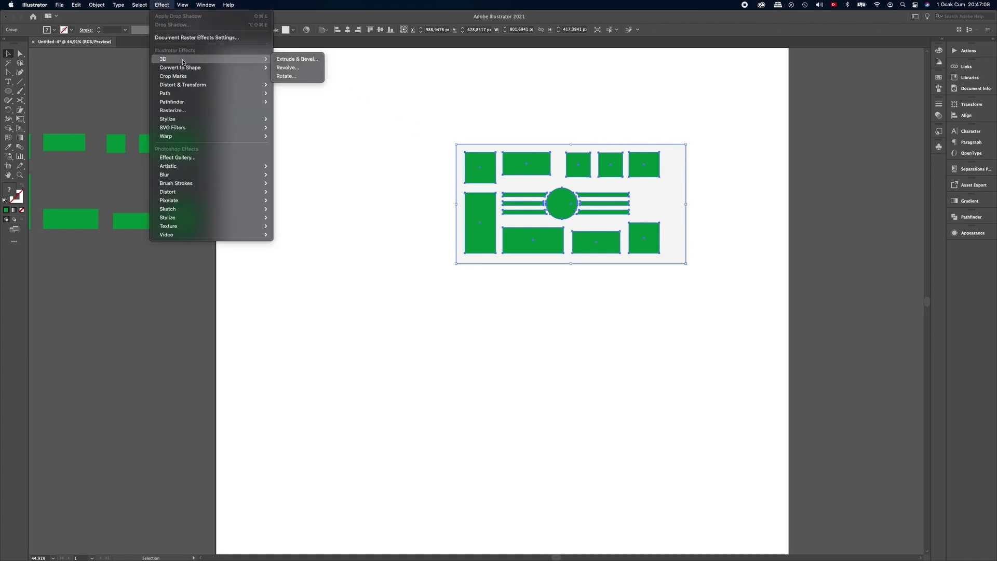
{"action": "left_click", "coordinate": [300, 60]}
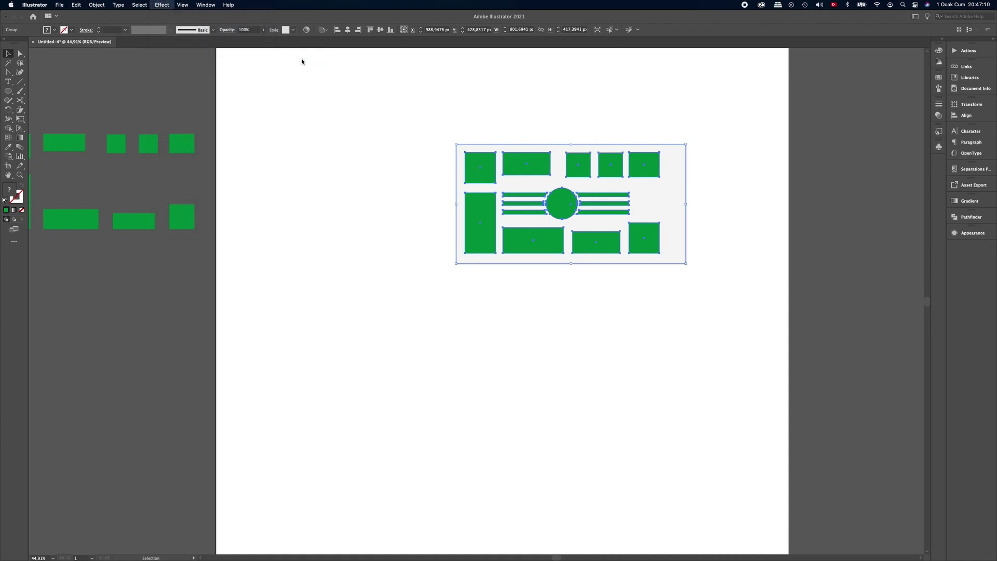
{"action": "left_click", "coordinate": [660, 113]}
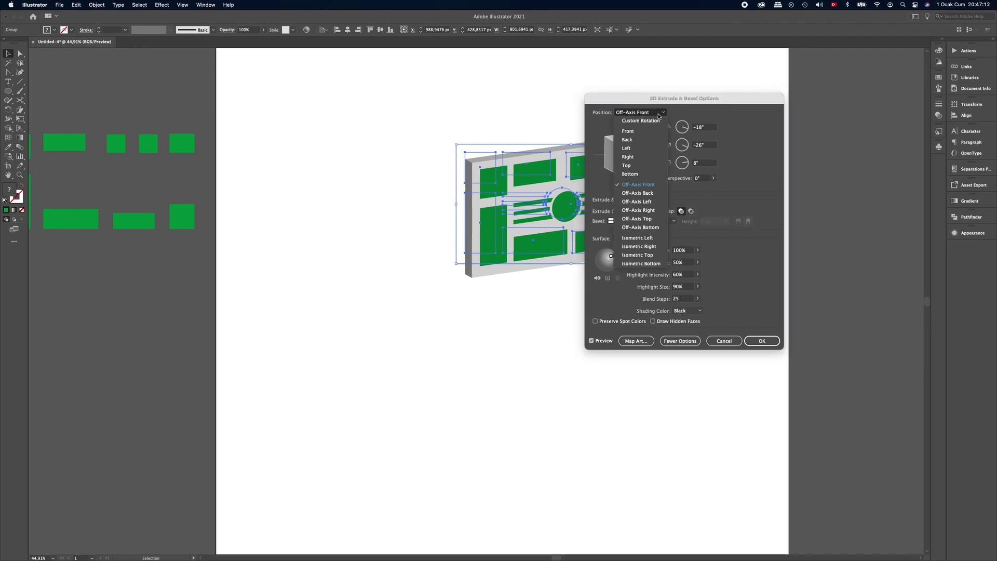
{"action": "left_click", "coordinate": [642, 255]}
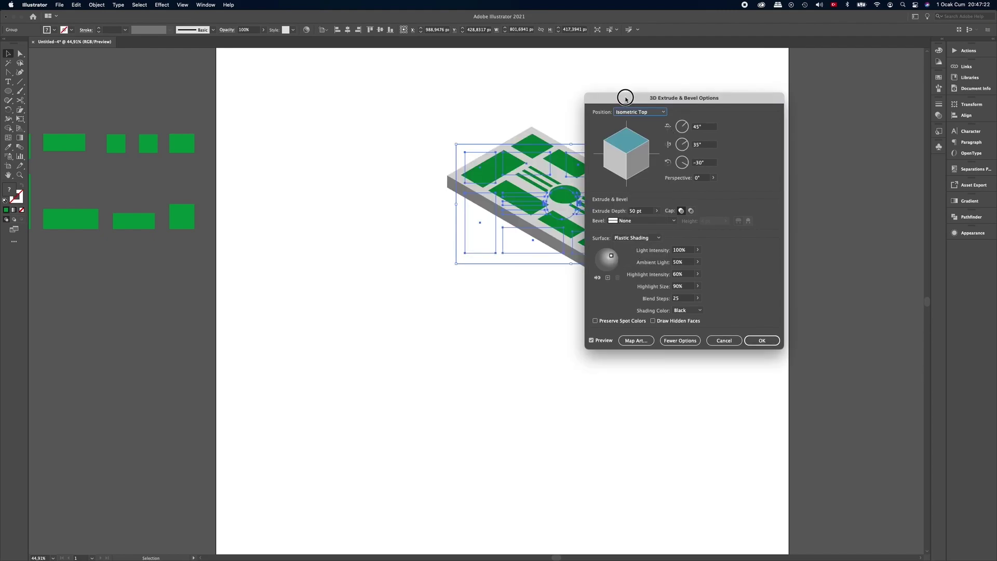
{"action": "left_click_drag", "start_coordinate": [625, 99], "coordinate": [730, 96]}
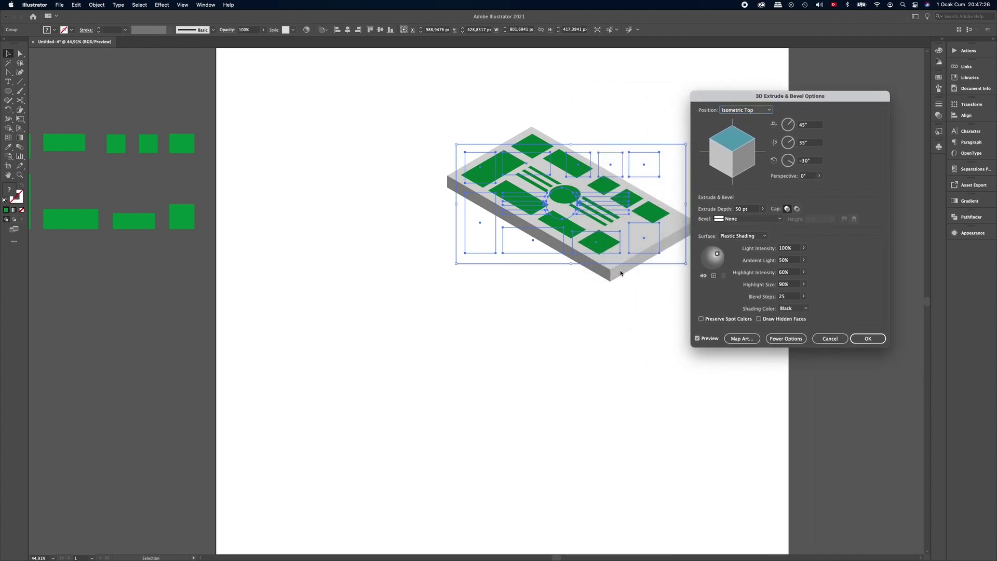
{"action": "left_click", "coordinate": [752, 209]}
{"action": "type", "text": "30"}
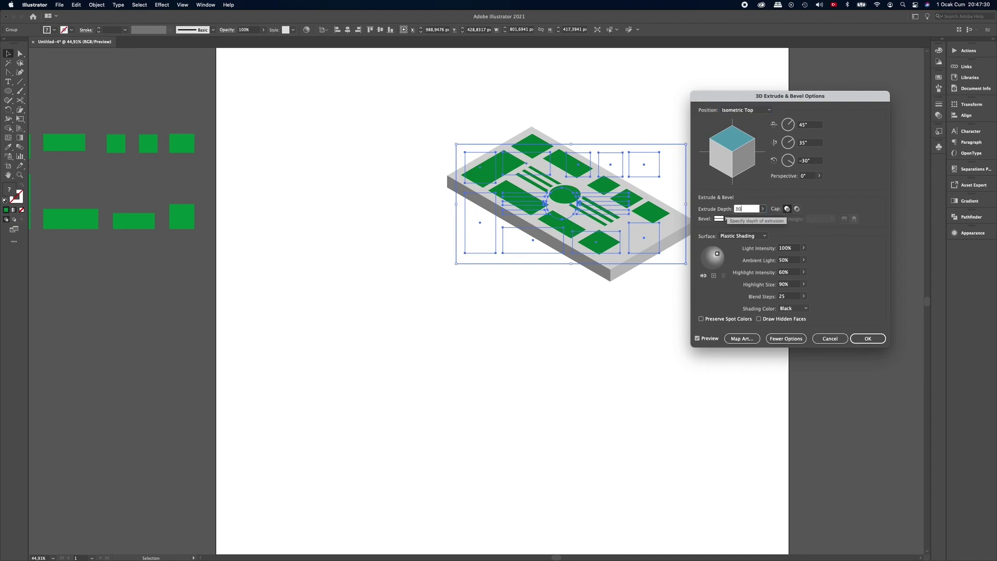
{"action": "key", "text": "Tab"}
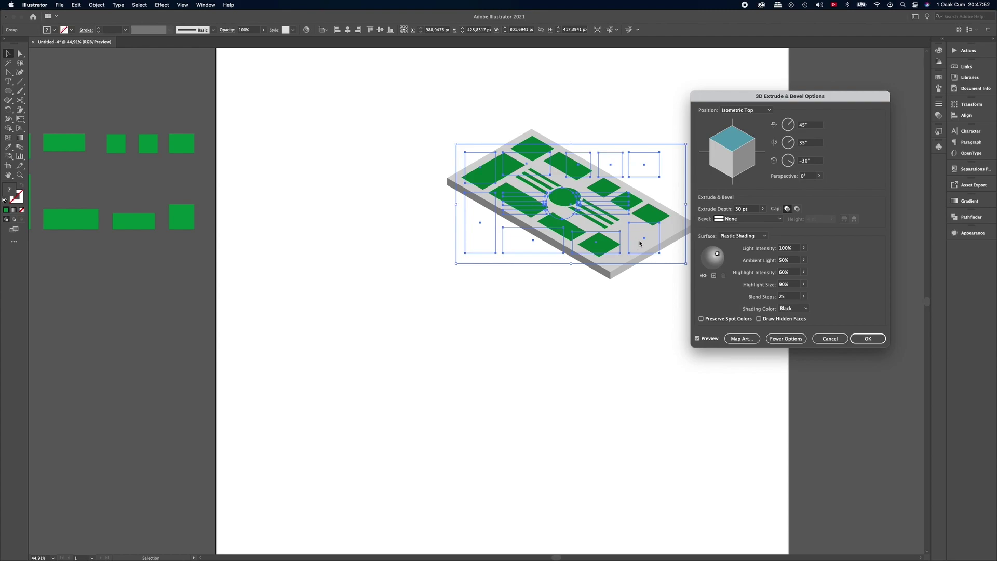
Set the extrusion's shading to a custom mid grey (757575) and apply the 3D effect.
{"action": "left_click", "coordinate": [792, 310]}
{"action": "left_click", "coordinate": [795, 334]}
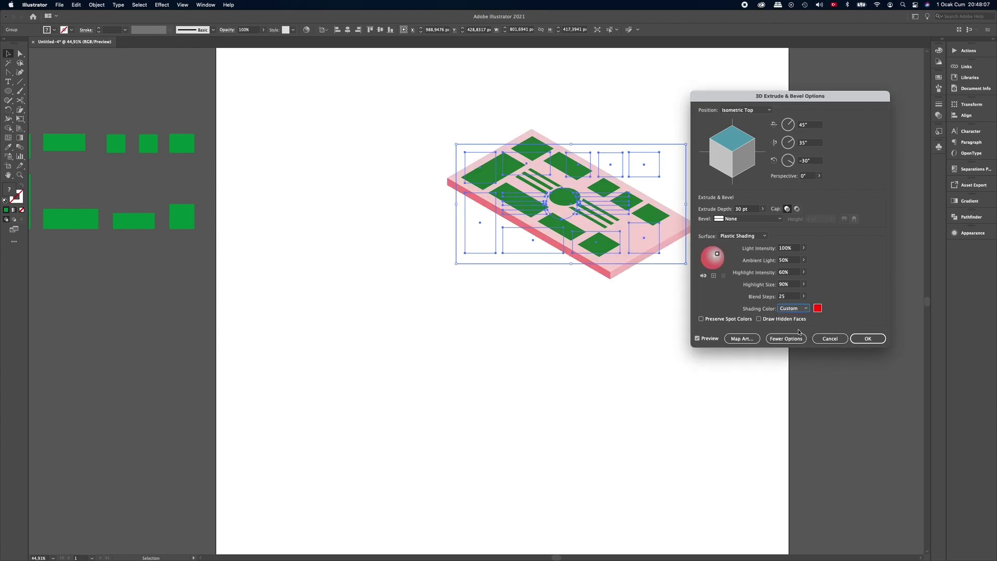
{"action": "left_click", "coordinate": [817, 308]}
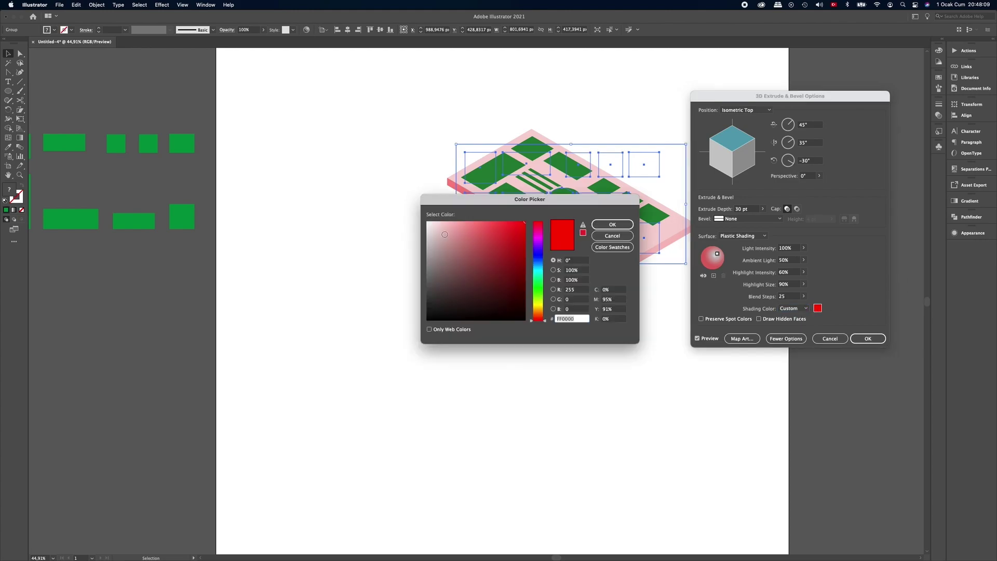
{"action": "left_click_drag", "start_coordinate": [430, 247], "coordinate": [427, 275]}
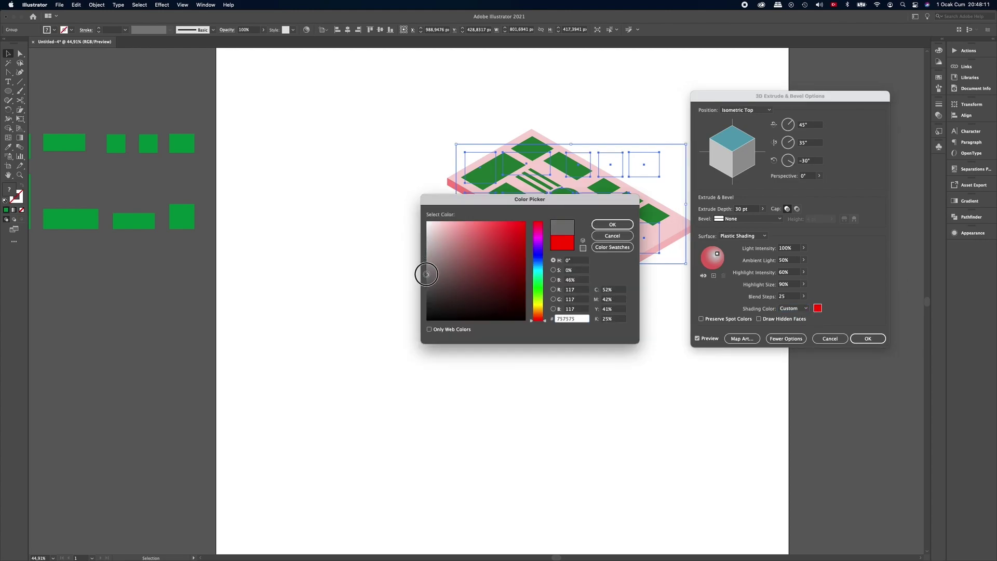
{"action": "left_click", "coordinate": [604, 227]}
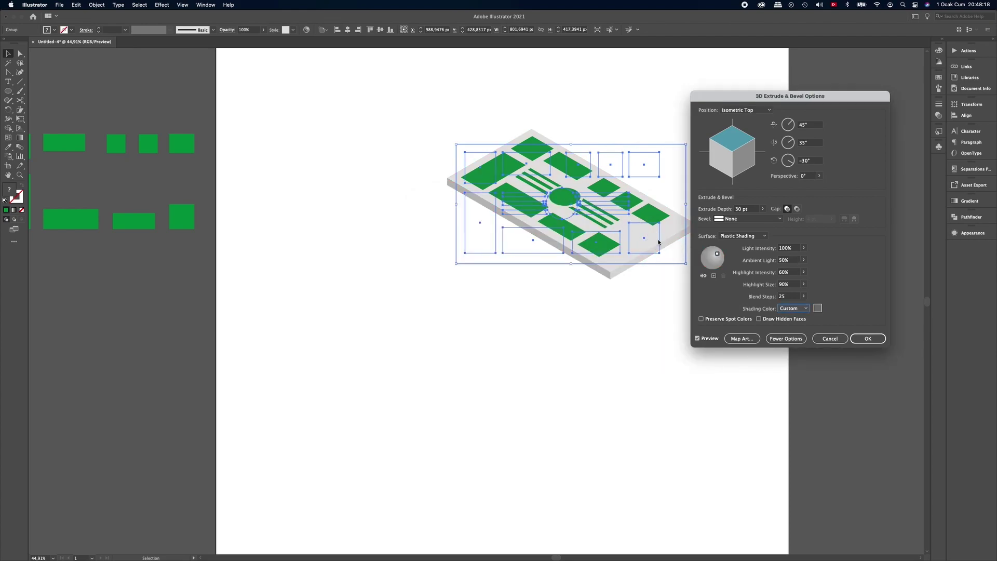
{"action": "left_click", "coordinate": [874, 340]}
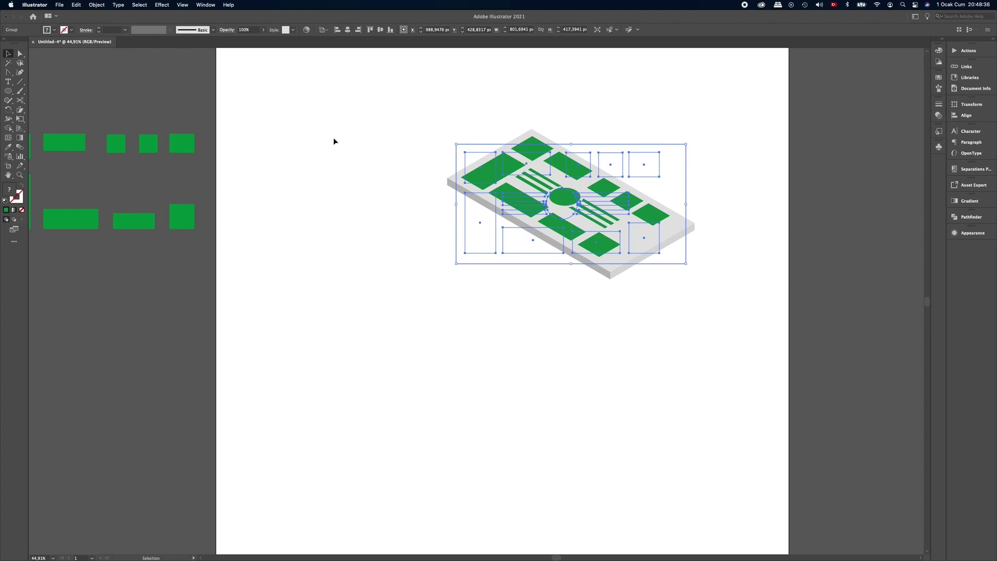
{"action": "left_click", "coordinate": [20, 54]}
Round all four corners of the base slab to about 35 px.
{"action": "left_click", "coordinate": [707, 176]}
{"action": "left_click", "coordinate": [686, 174]}
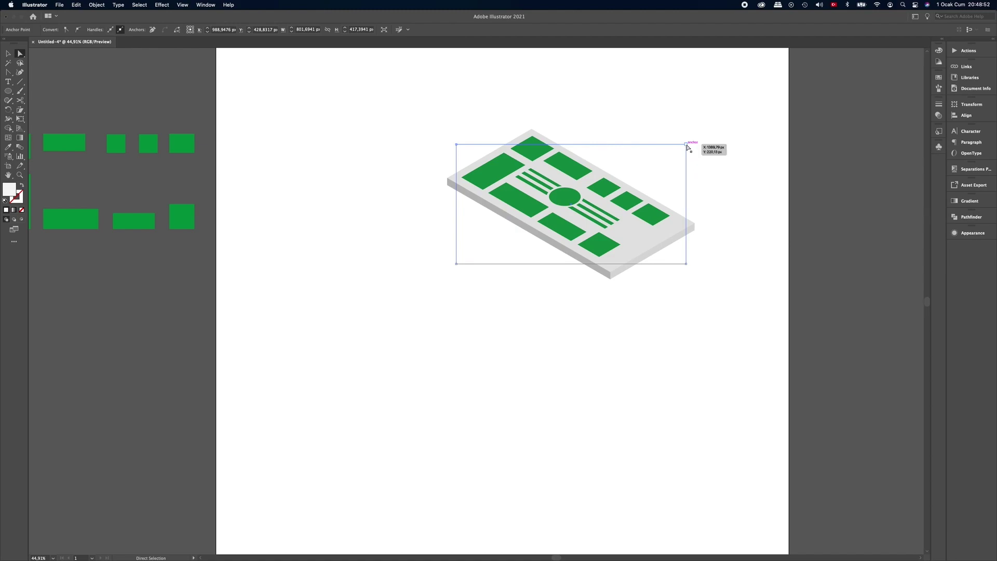
{"action": "left_click", "coordinate": [686, 145]}
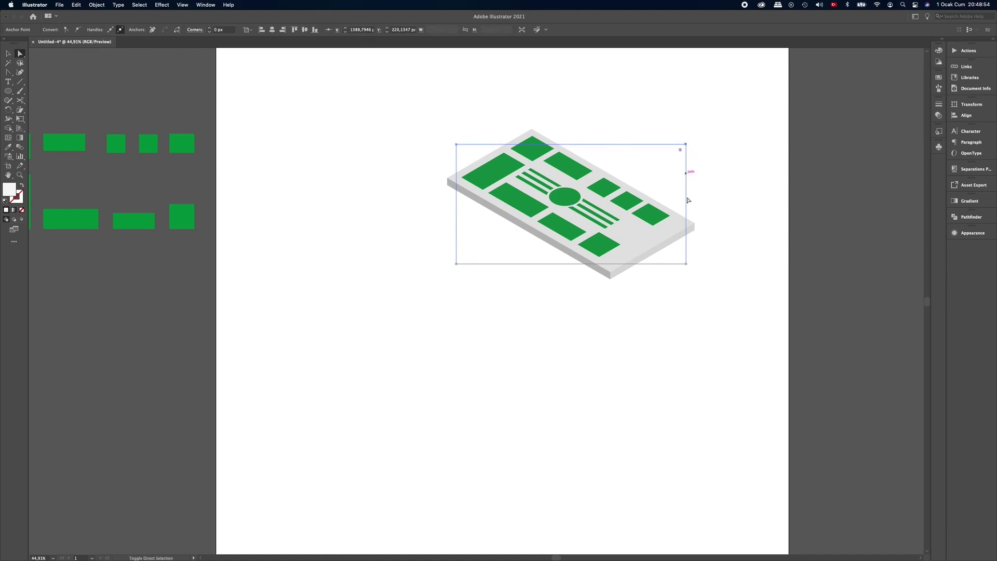
{"action": "left_click", "coordinate": [686, 263], "text": "shift"}
{"action": "left_click", "coordinate": [456, 263], "text": "shift"}
{"action": "left_click", "coordinate": [456, 144], "text": "shift"}
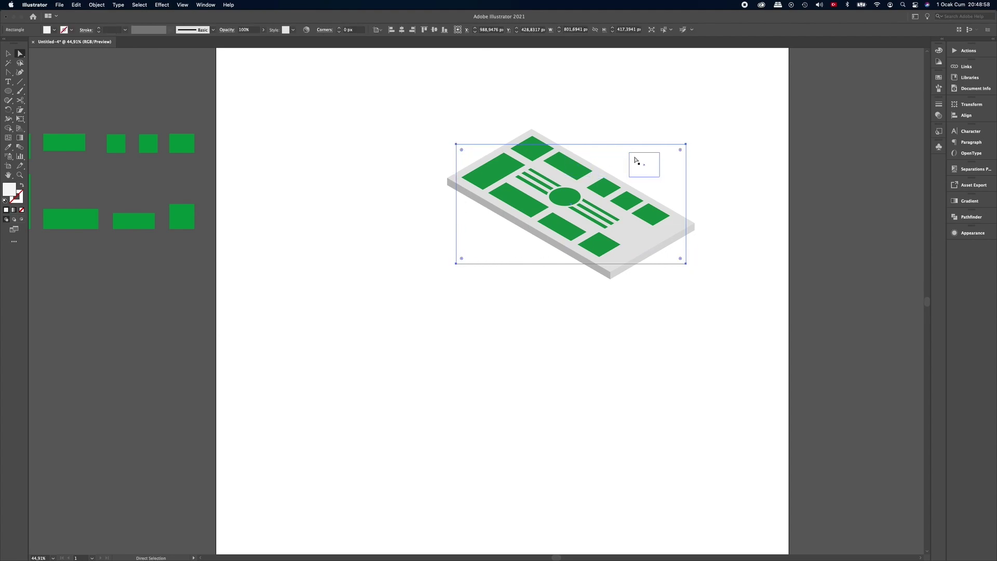
{"action": "left_click_drag", "start_coordinate": [681, 152], "coordinate": [672, 154]}
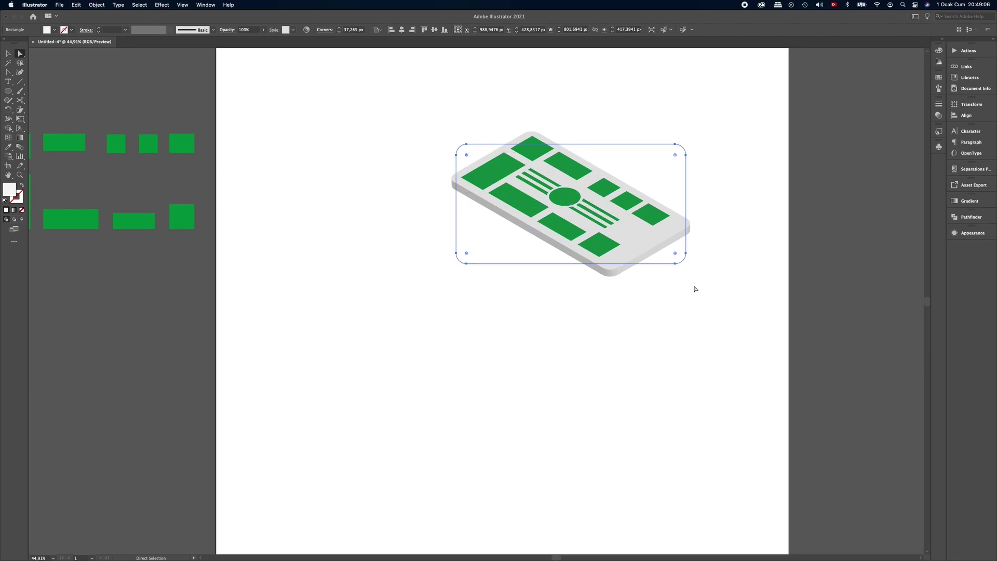
{"action": "left_click", "coordinate": [720, 281]}
Move the isometric city right and bring the green rectangles back onto the artboard.
{"action": "left_click", "coordinate": [7, 54]}
{"action": "left_click_drag", "start_coordinate": [396, 107], "coordinate": [722, 301]}
{"action": "left_click_drag", "start_coordinate": [629, 245], "coordinate": [667, 248]}
{"action": "left_click", "coordinate": [522, 300]}
{"action": "mouse_move", "coordinate": [252, 113]}
{"action": "left_mouse_down"}
{"action": "mouse_move", "coordinate": [192, 171]}
{"action": "mouse_move", "coordinate": [21, 234]}
{"action": "left_mouse_up"}
{"action": "left_click_drag", "start_coordinate": [84, 215], "coordinate": [331, 292]}
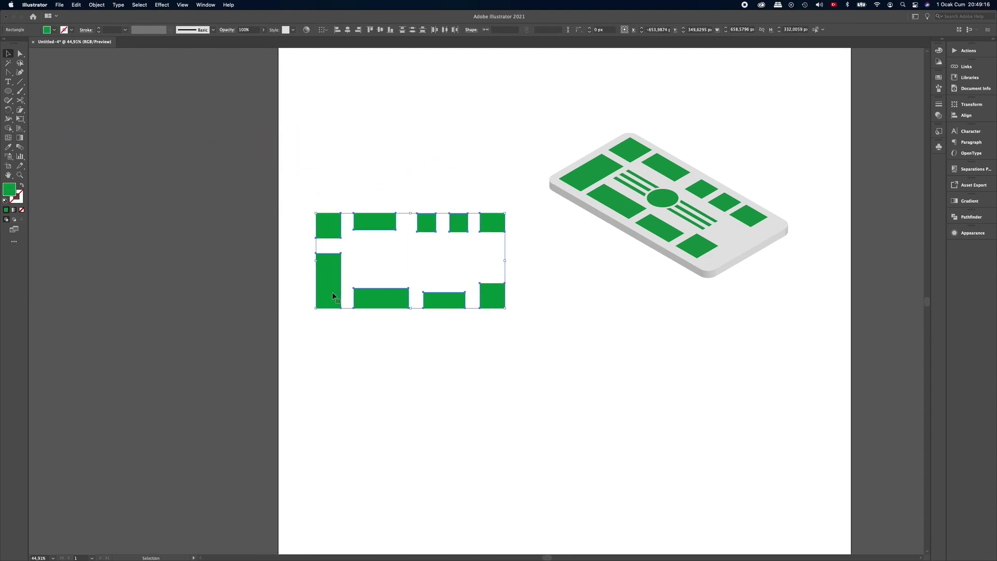
Fill the plot rectangles white and extrude them with the Isometric Top position.
{"action": "scroll", "coordinate": [470, 129], "scroll_direction": "up", "scroll_amount": 3}
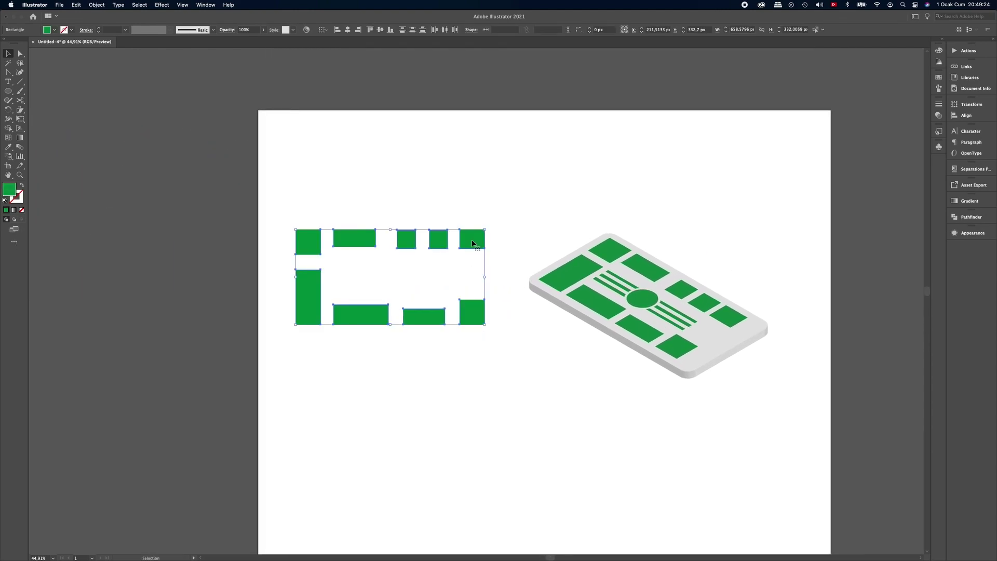
{"action": "left_click", "coordinate": [55, 31]}
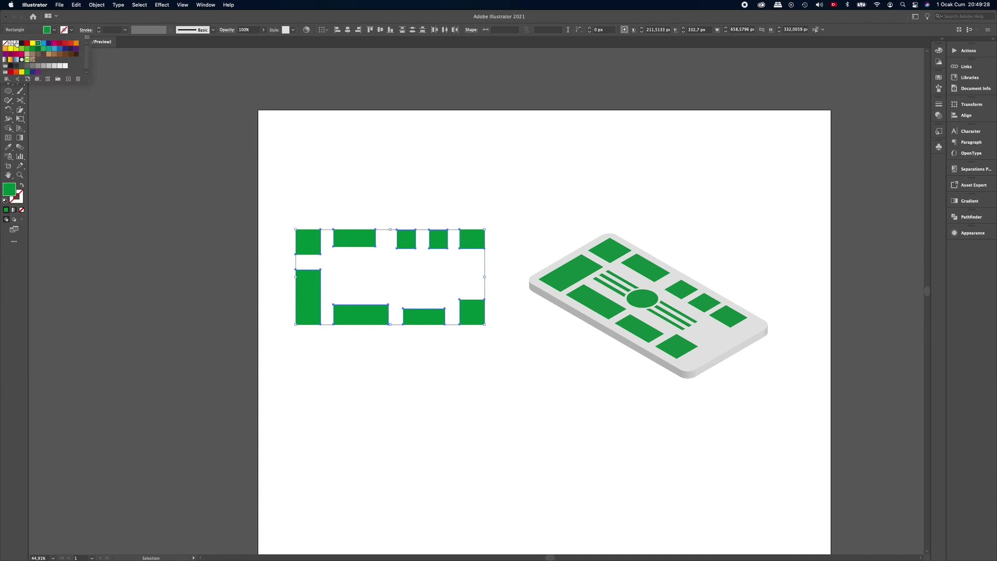
{"action": "left_click", "coordinate": [15, 43]}
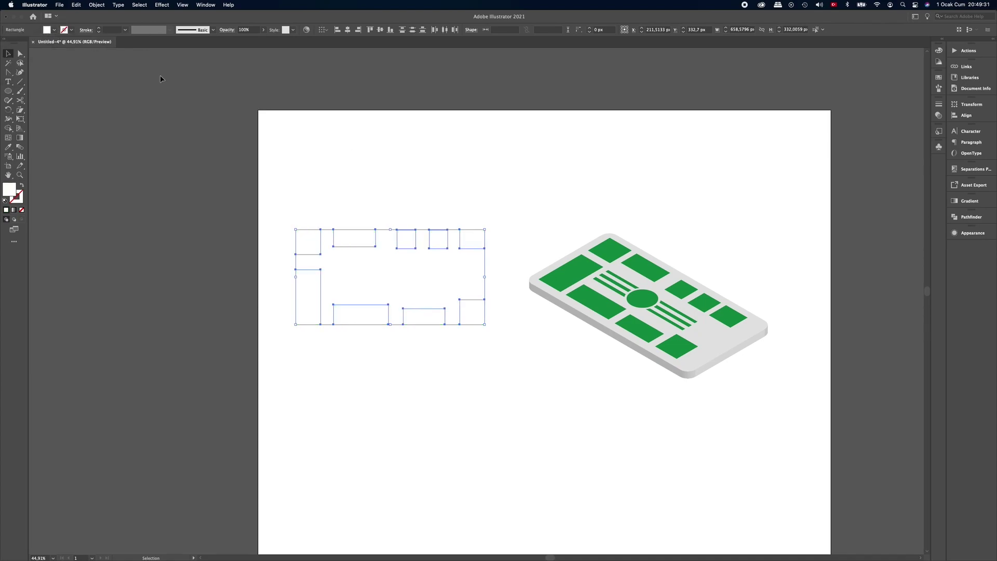
{"action": "left_click", "coordinate": [157, 6]}
{"action": "mouse_move", "coordinate": [202, 60]}
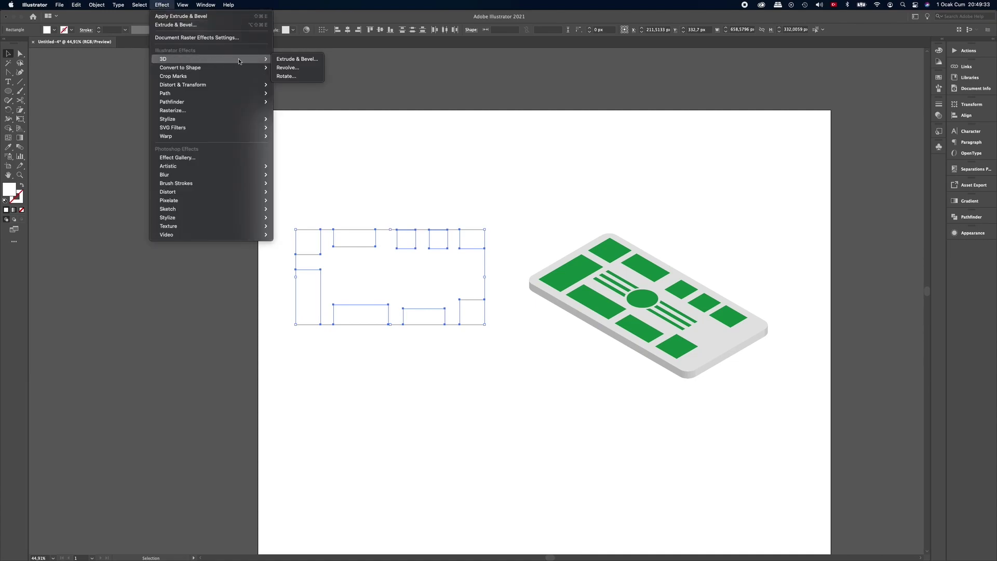
{"action": "left_click", "coordinate": [289, 59]}
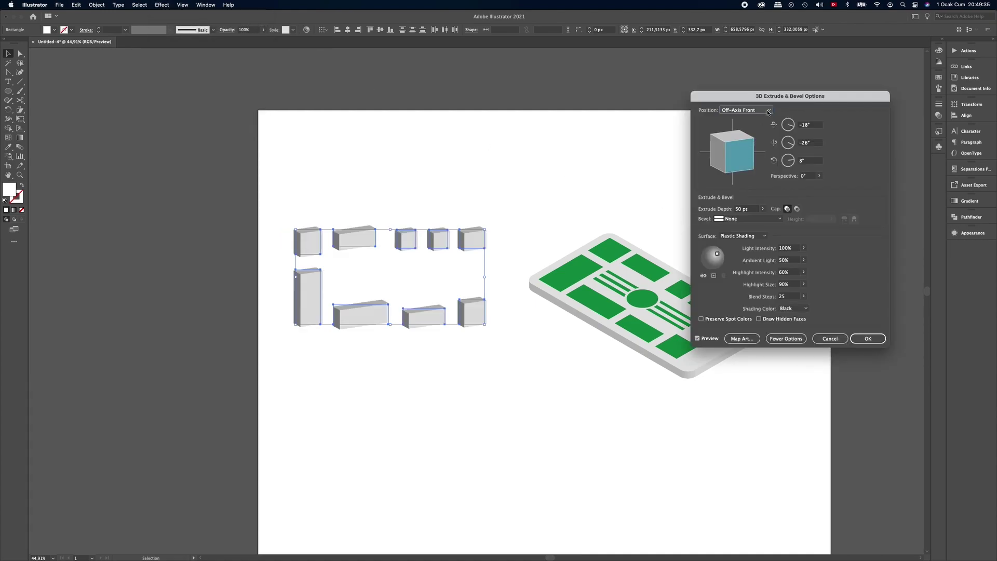
{"action": "left_click", "coordinate": [768, 111]}
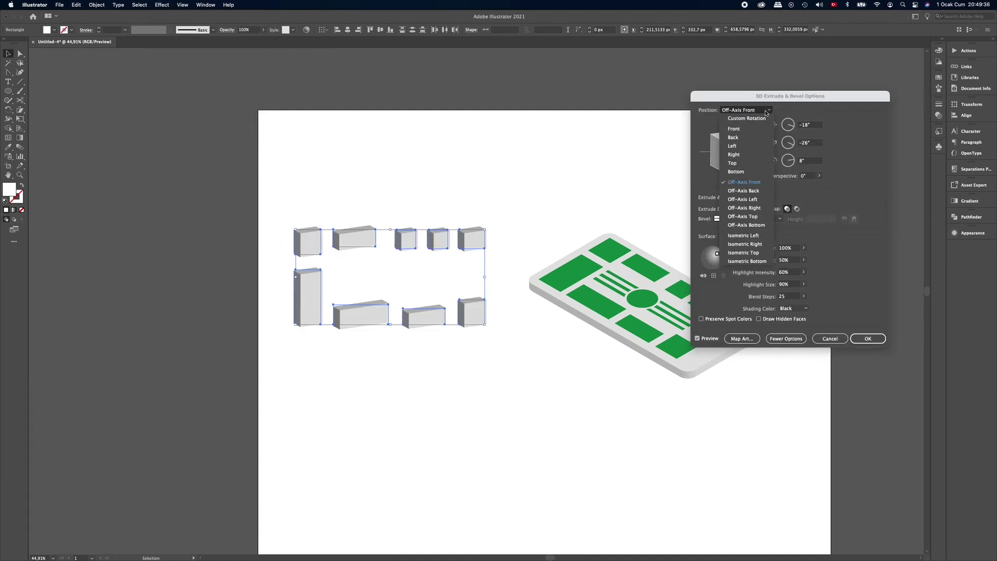
{"action": "left_click", "coordinate": [748, 253]}
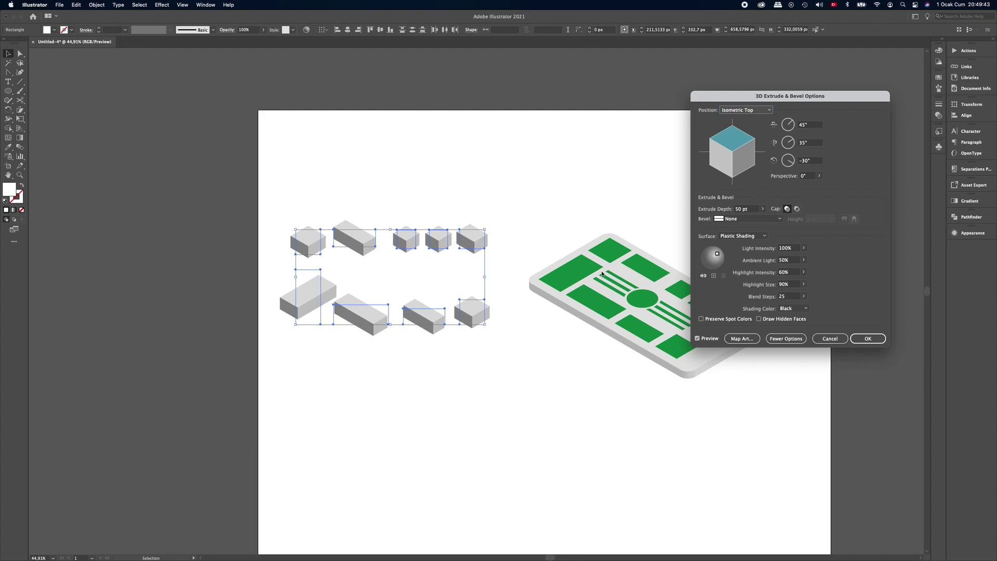
Give the extruded blocks custom mid-grey shading and apply the 3D effect.
{"action": "left_click", "coordinate": [792, 308]}
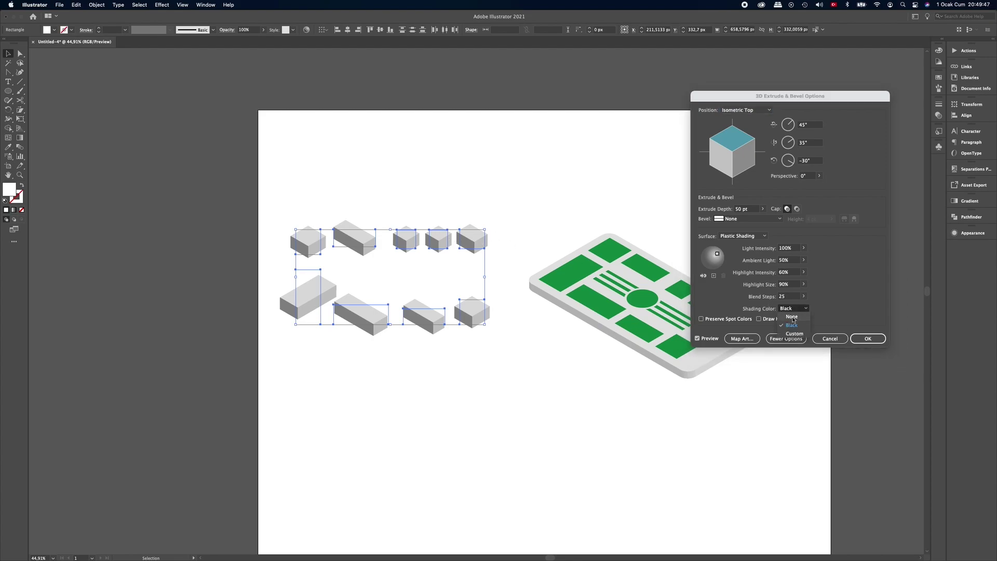
{"action": "left_click", "coordinate": [794, 333]}
{"action": "left_click", "coordinate": [818, 308]}
{"action": "left_click_drag", "start_coordinate": [427, 257], "coordinate": [425, 270]}
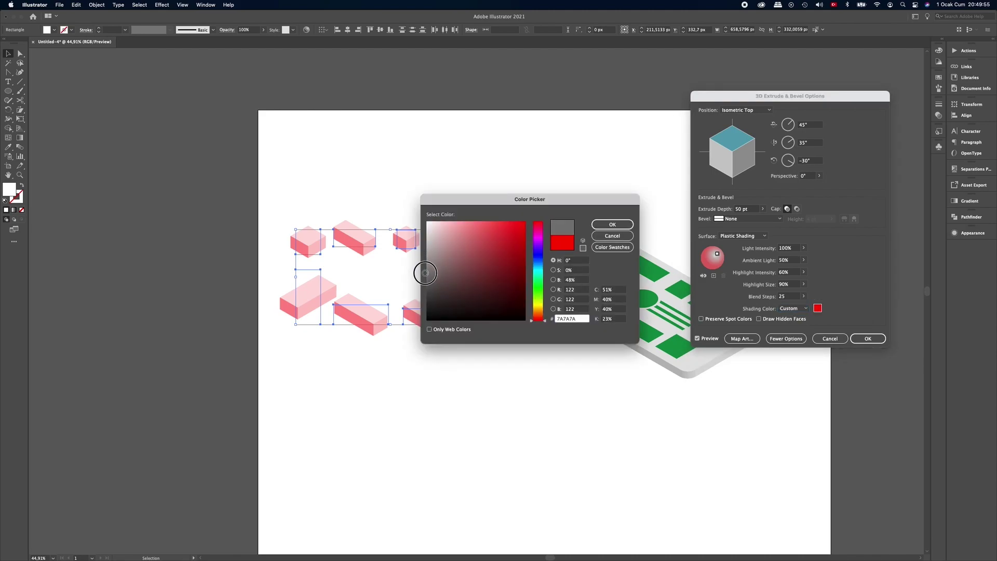
{"action": "left_click", "coordinate": [612, 225]}
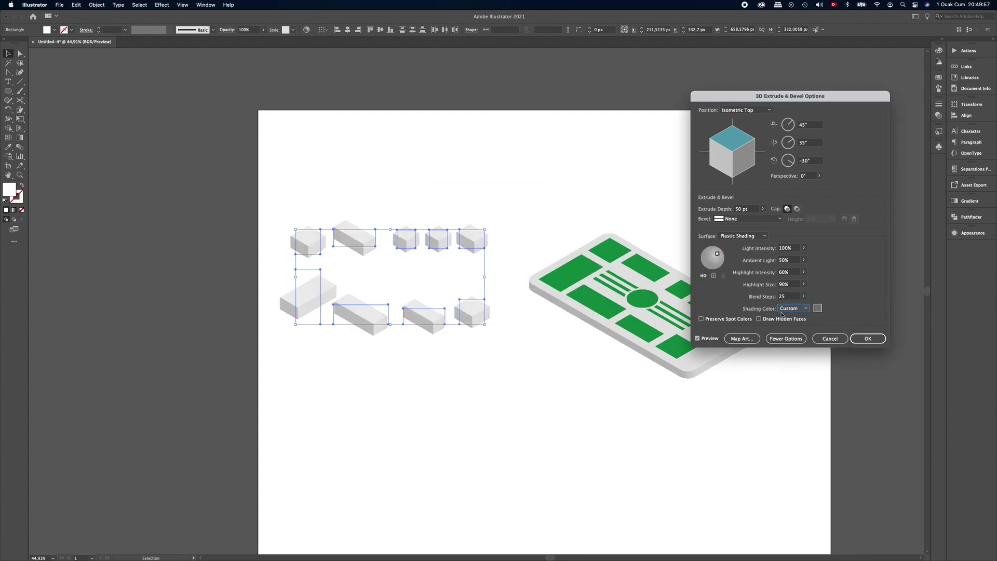
{"action": "left_click", "coordinate": [867, 339]}
{"action": "left_click", "coordinate": [596, 165]}
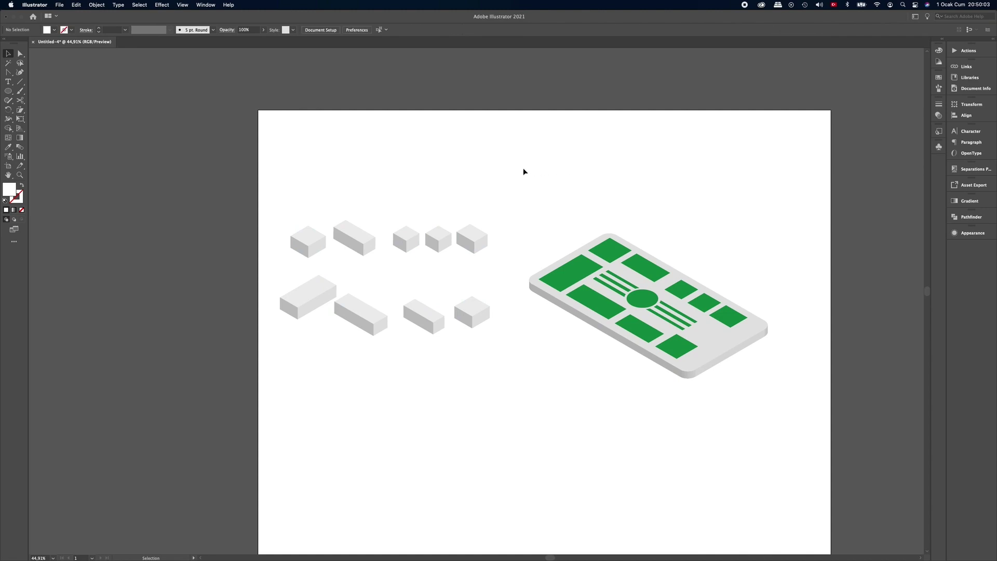
Place the first grey block on the top green plot, aligning it precisely.
{"action": "mouse_move", "coordinate": [313, 241]}
{"action": "left_mouse_down"}
{"action": "mouse_move", "coordinate": [547, 217]}
{"action": "mouse_move", "coordinate": [616, 247]}
{"action": "left_mouse_up"}
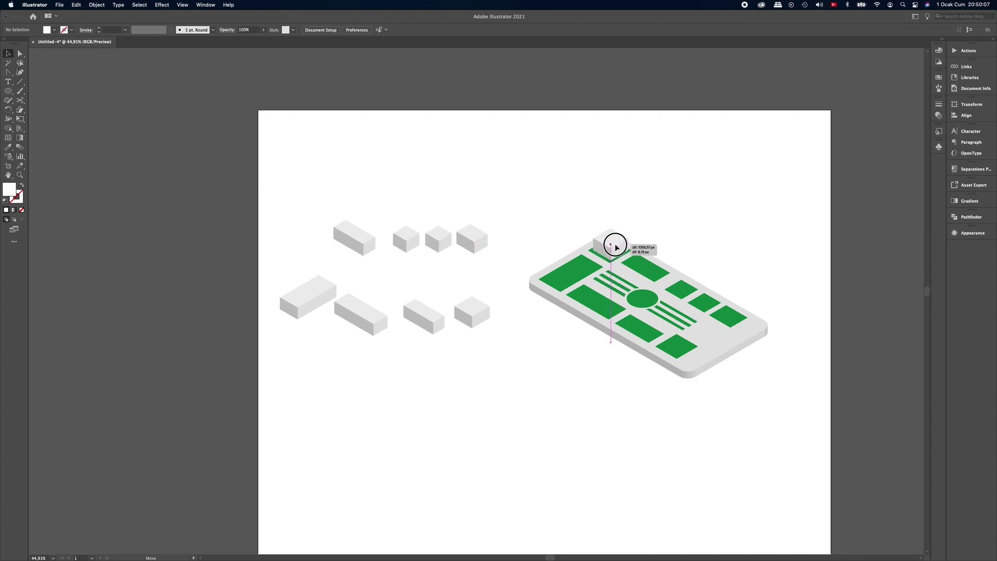
{"action": "left_click_drag", "start_coordinate": [616, 247], "coordinate": [614, 244]}
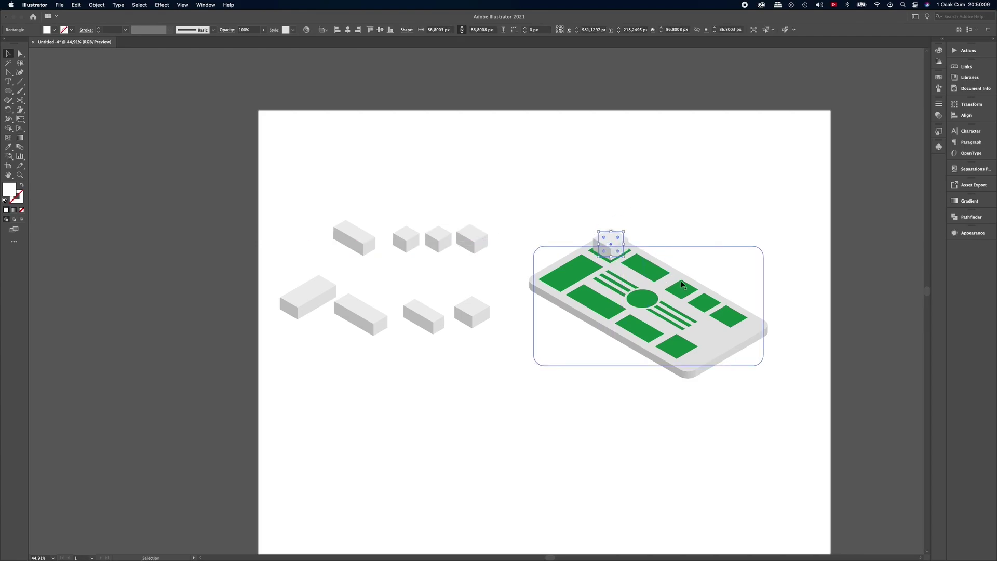
{"action": "key", "text": "super+1"}
{"action": "left_click_drag", "start_coordinate": [507, 251], "coordinate": [554, 250]}
{"action": "left_click", "coordinate": [554, 250]}
{"action": "left_click", "coordinate": [652, 123]}
{"action": "left_click_drag", "start_coordinate": [580, 194], "coordinate": [579, 192]}
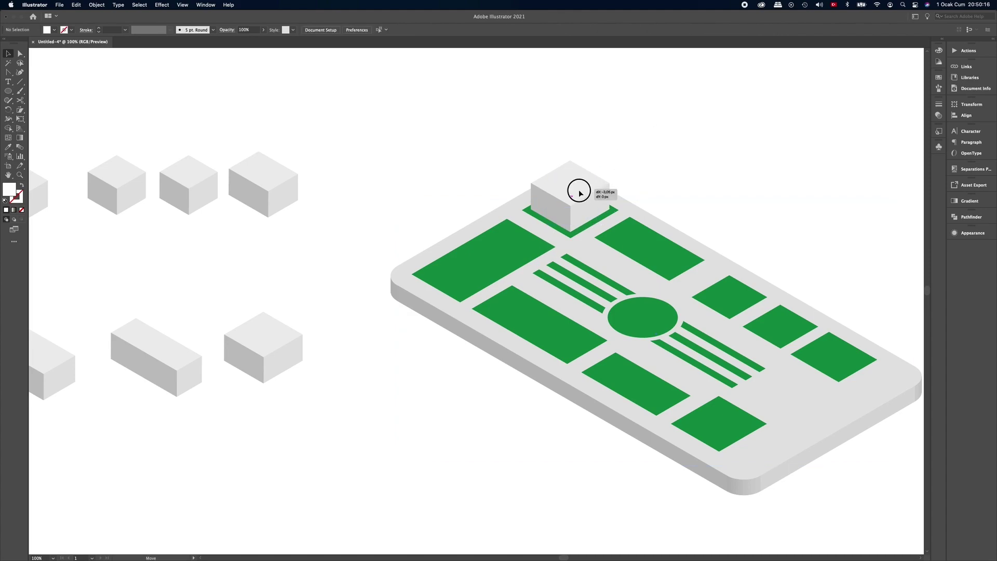
{"action": "left_click", "coordinate": [521, 142]}
{"action": "left_click_drag", "start_coordinate": [643, 101], "coordinate": [494, 101]}
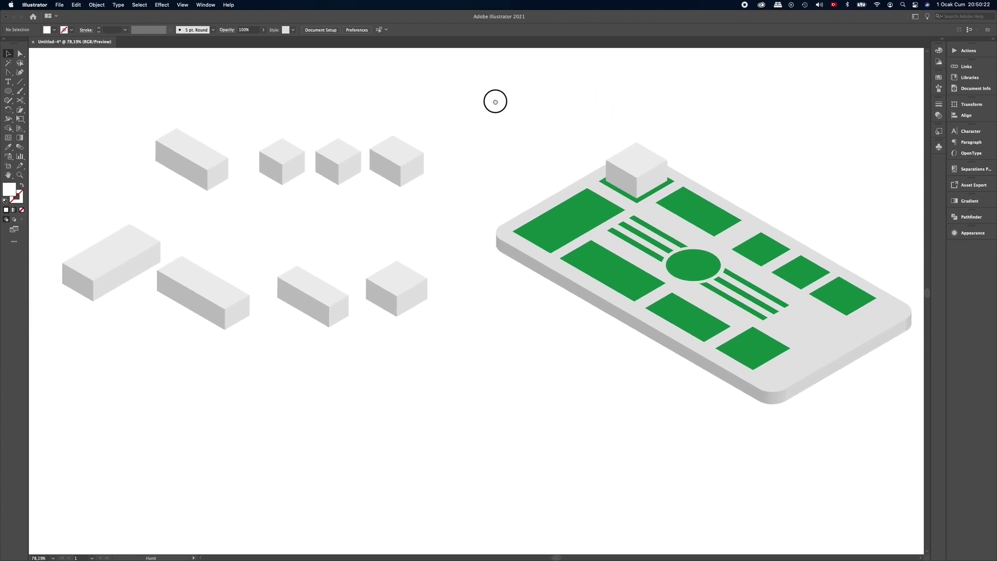
Place four long blocks and a cube onto their plots, including the one beside the circle.
{"action": "mouse_move", "coordinate": [158, 237]}
{"action": "left_mouse_down"}
{"action": "mouse_move", "coordinate": [494, 196]}
{"action": "mouse_move", "coordinate": [594, 196]}
{"action": "left_mouse_up"}
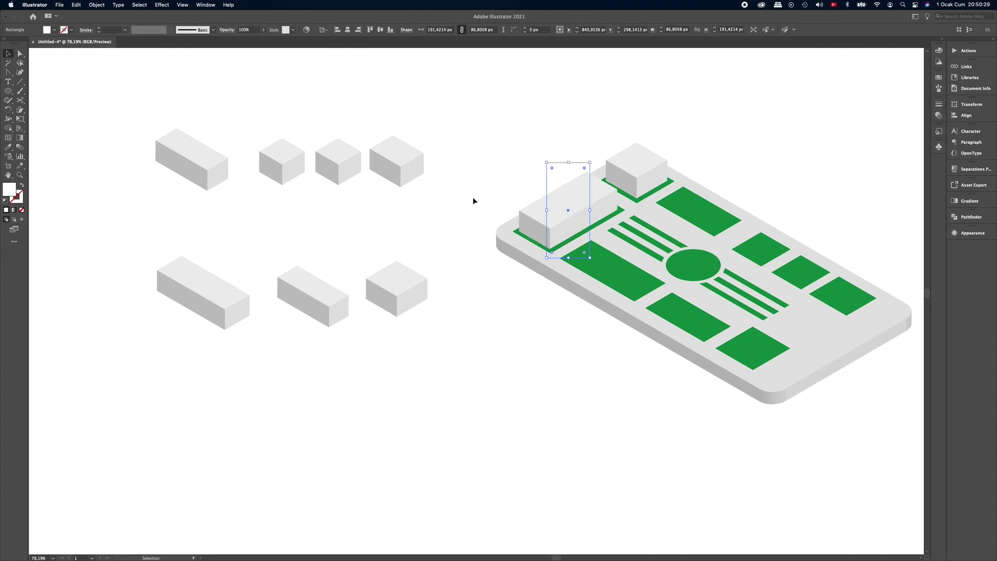
{"action": "mouse_move", "coordinate": [218, 296]}
{"action": "left_mouse_down"}
{"action": "mouse_move", "coordinate": [436, 267]}
{"action": "mouse_move", "coordinate": [625, 270]}
{"action": "left_mouse_up"}
{"action": "left_click_drag", "start_coordinate": [329, 289], "coordinate": [697, 307]}
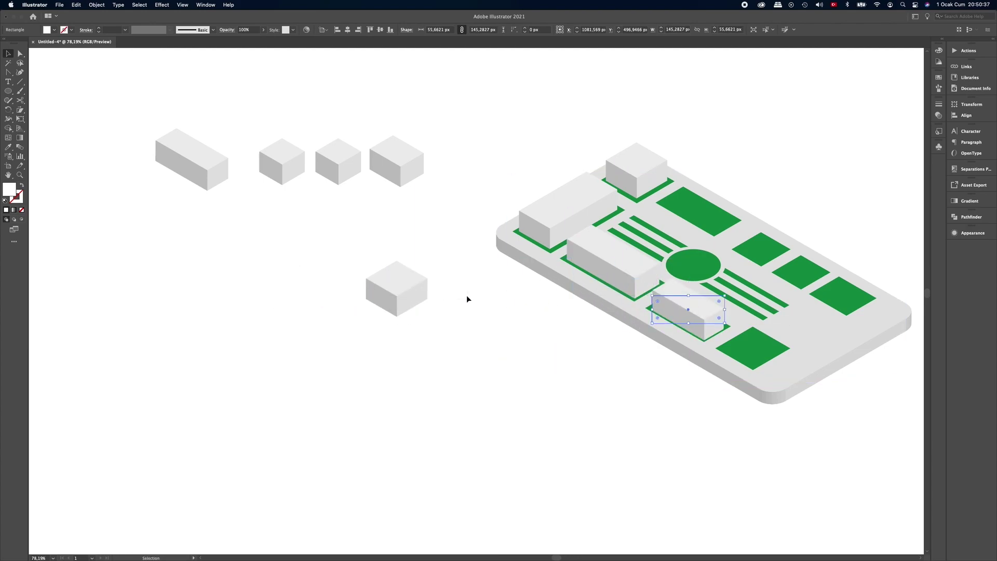
{"action": "mouse_move", "coordinate": [394, 283]}
{"action": "left_mouse_down"}
{"action": "mouse_move", "coordinate": [709, 303]}
{"action": "mouse_move", "coordinate": [751, 335]}
{"action": "left_mouse_up"}
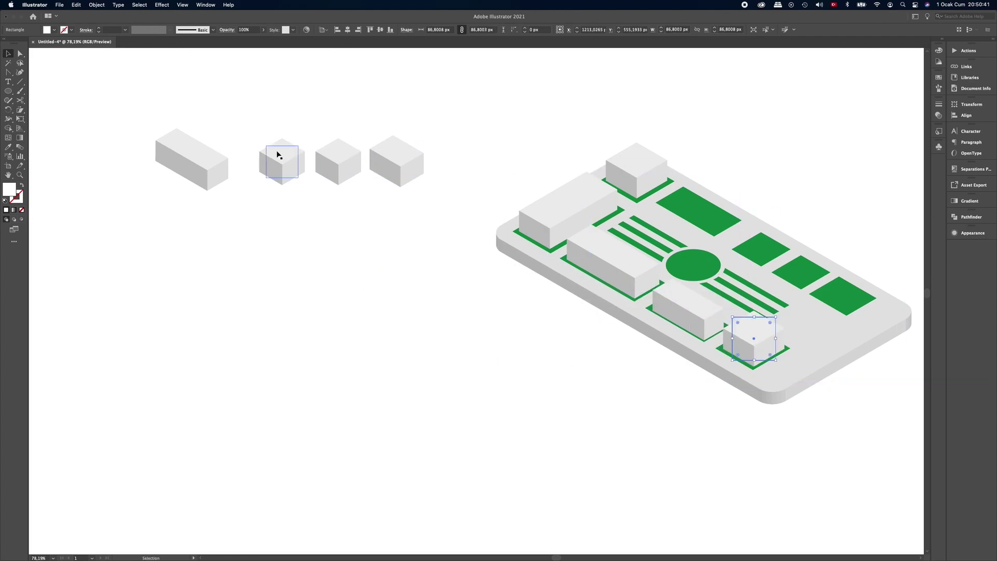
{"action": "mouse_move", "coordinate": [214, 167]}
{"action": "left_mouse_down"}
{"action": "mouse_move", "coordinate": [252, 156]}
{"action": "mouse_move", "coordinate": [647, 189]}
{"action": "mouse_move", "coordinate": [718, 209]}
{"action": "left_mouse_up"}
{"action": "key", "text": "Up"}
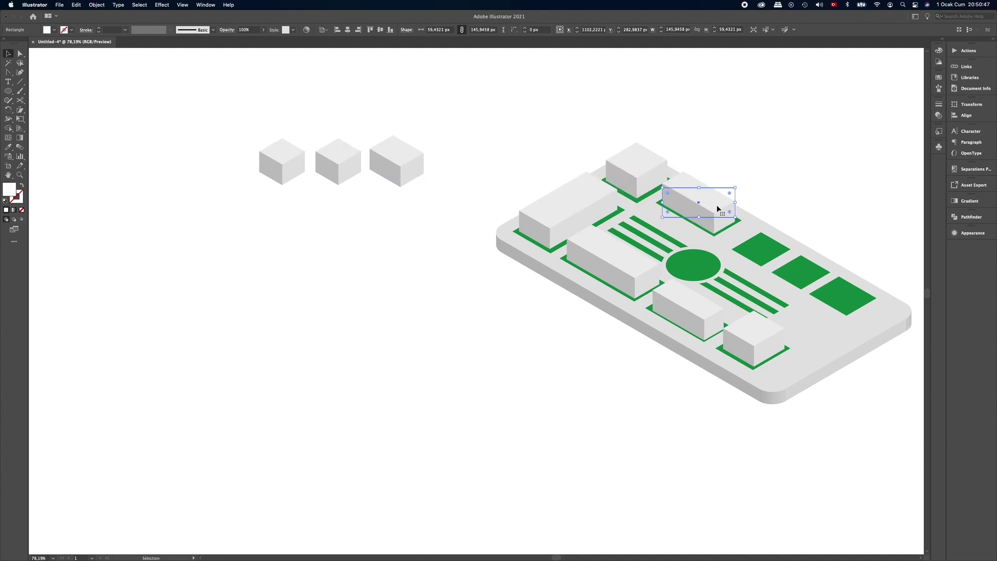
Place the three small cubes onto the green squares on the right side of the base.
{"action": "mouse_move", "coordinate": [266, 156]}
{"action": "left_mouse_down"}
{"action": "mouse_move", "coordinate": [774, 237]}
{"action": "mouse_move", "coordinate": [766, 235]}
{"action": "left_mouse_up"}
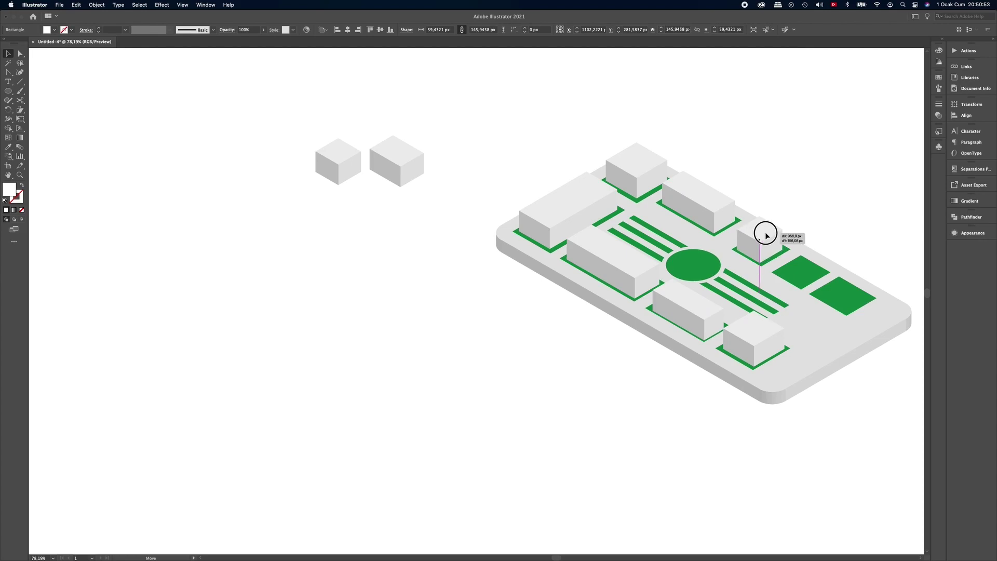
{"action": "left_click_drag", "start_coordinate": [765, 235], "coordinate": [767, 236]}
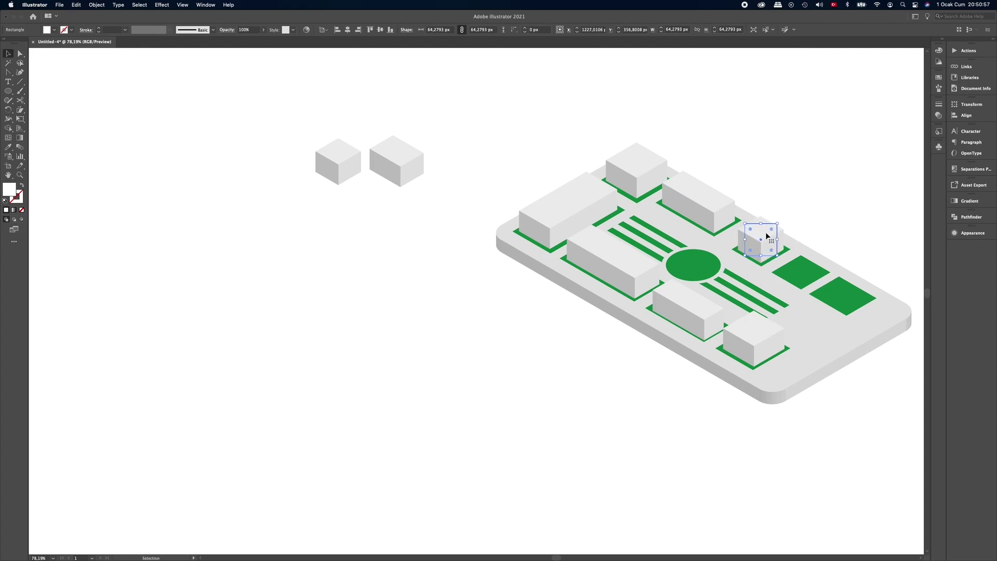
{"action": "left_click_drag", "start_coordinate": [337, 161], "coordinate": [745, 218]}
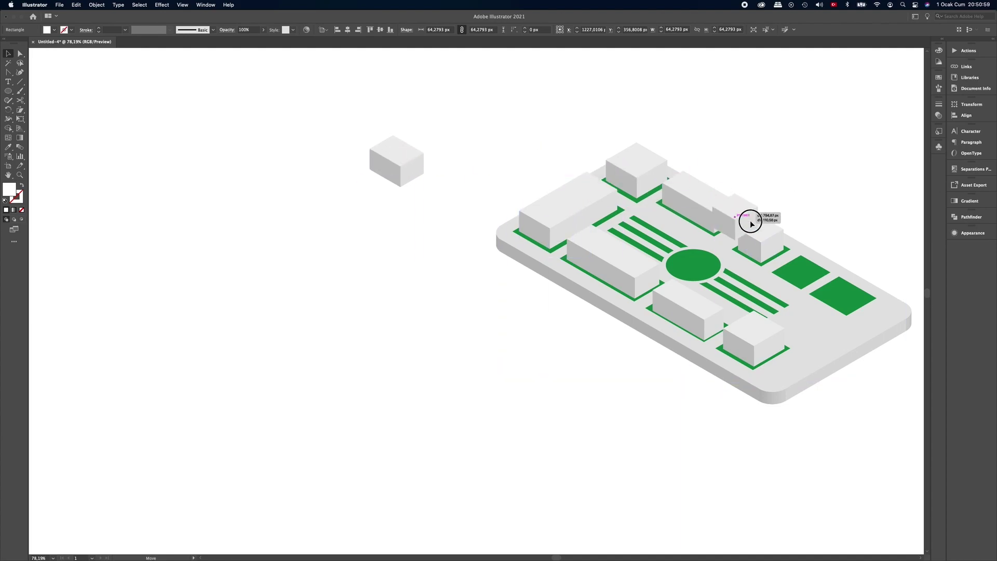
{"action": "left_click_drag", "start_coordinate": [745, 218], "coordinate": [805, 258]}
{"action": "left_click_drag", "start_coordinate": [419, 156], "coordinate": [857, 287]}
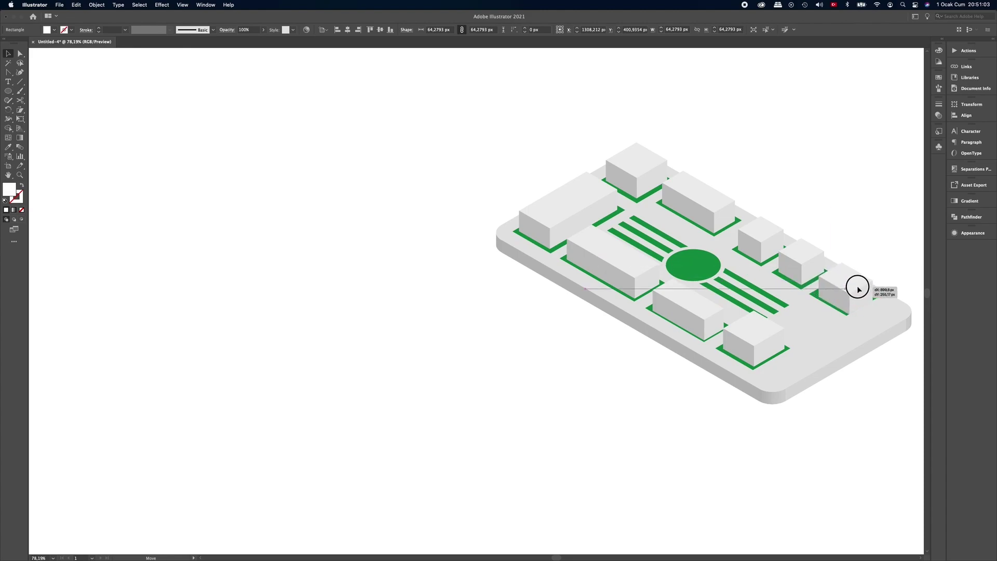
{"action": "left_click_drag", "start_coordinate": [857, 287], "coordinate": [845, 287]}
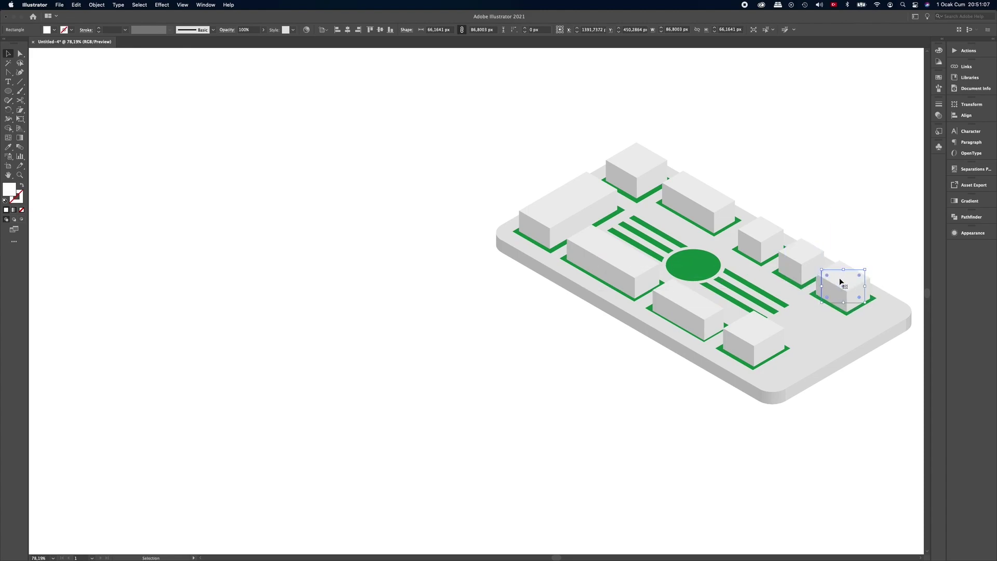
{"action": "right_click", "coordinate": [841, 282]}
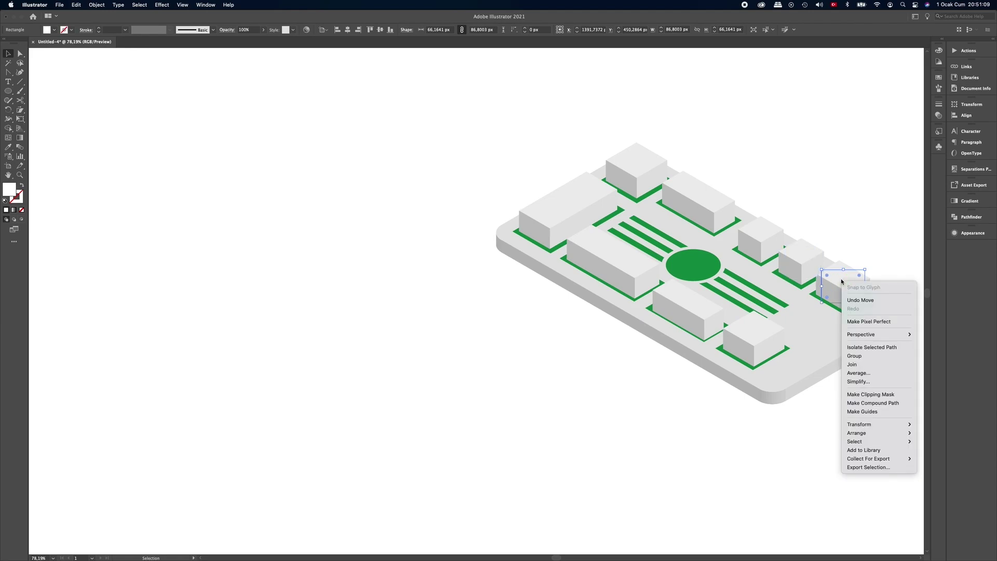
{"action": "mouse_move", "coordinate": [857, 433]}
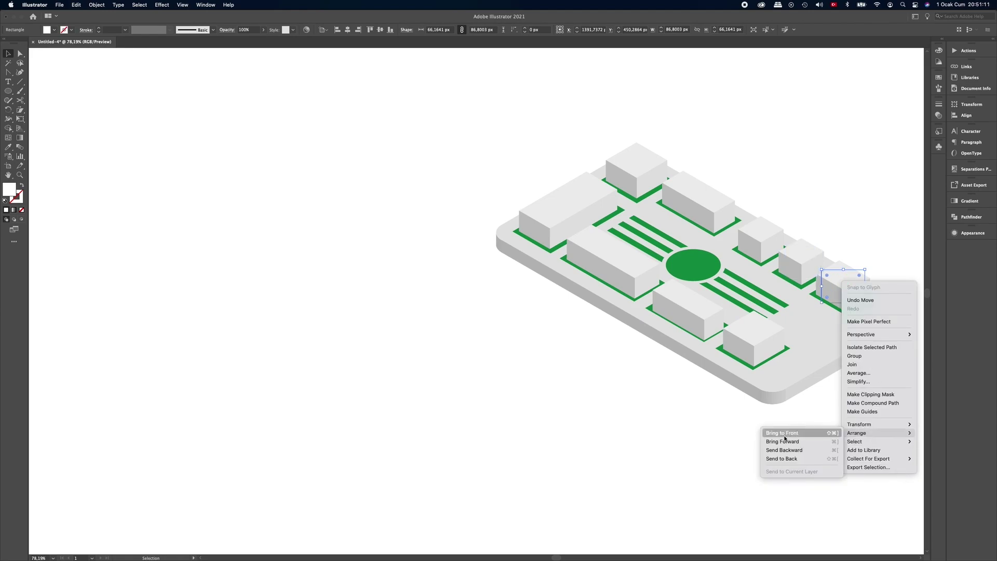
Bring the last cube in front of the surrounding artwork.
{"action": "left_click", "coordinate": [785, 434]}
{"action": "left_click", "coordinate": [795, 424]}
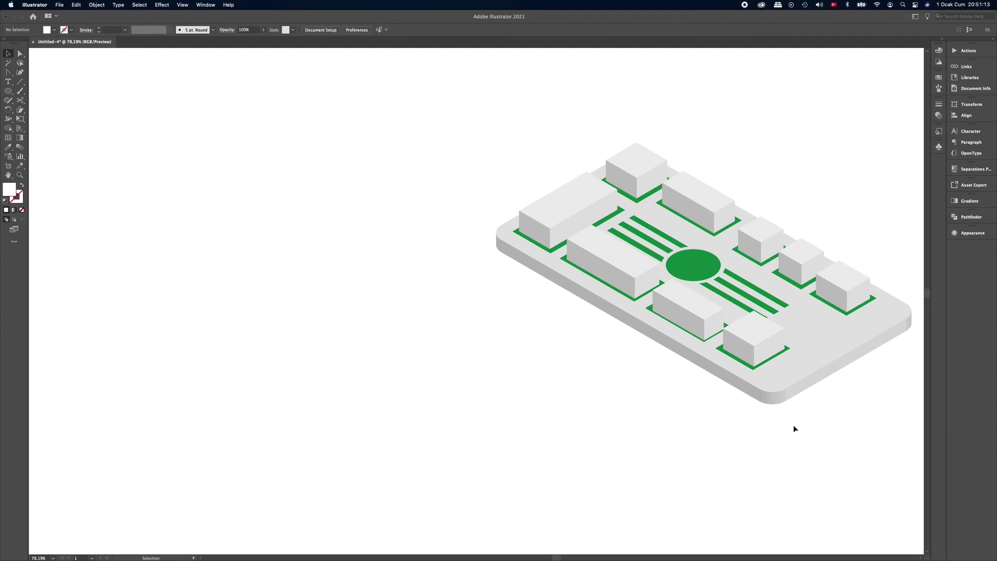
{"action": "scroll", "coordinate": [802, 406], "scroll_direction": "right", "scroll_amount": 3}
{"action": "scroll", "coordinate": [725, 385], "scroll_direction": "down", "scroll_amount": 3}
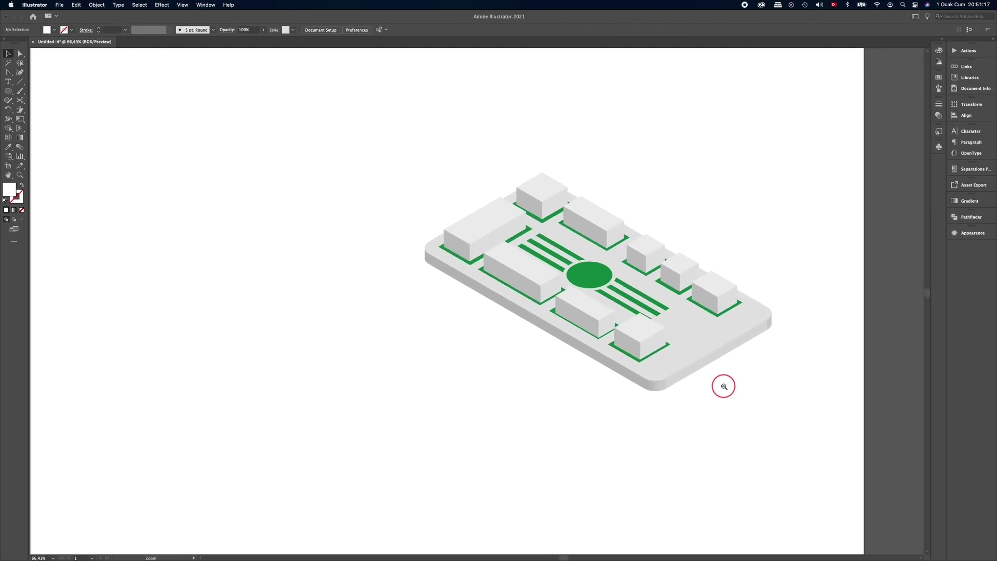
{"action": "left_click_drag", "start_coordinate": [704, 404], "coordinate": [716, 384]}
Centre the whole city block on the artboard and float the Appearance panel over the canvas.
{"action": "left_click_drag", "start_coordinate": [777, 397], "coordinate": [489, 184]}
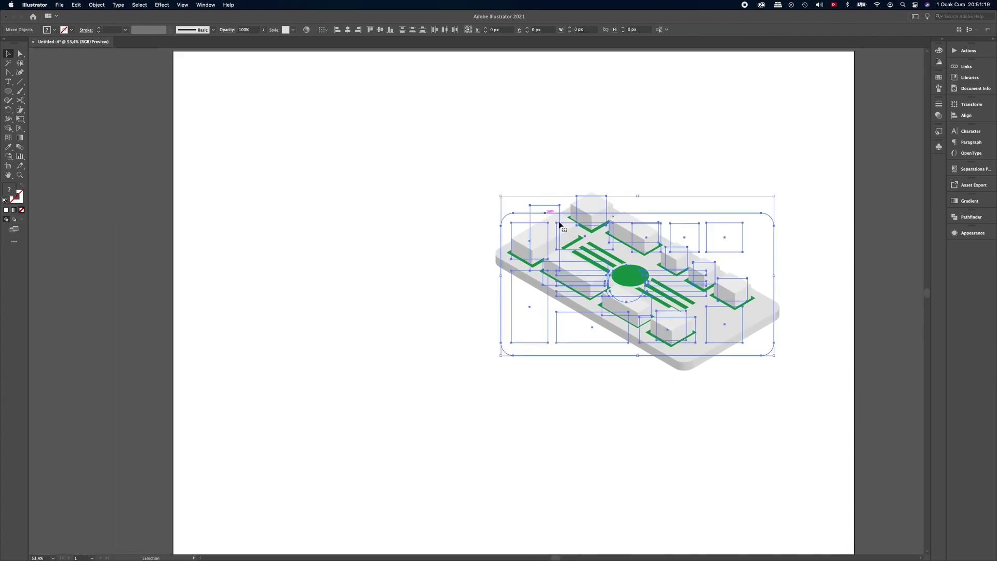
{"action": "left_click_drag", "start_coordinate": [638, 278], "coordinate": [498, 293]}
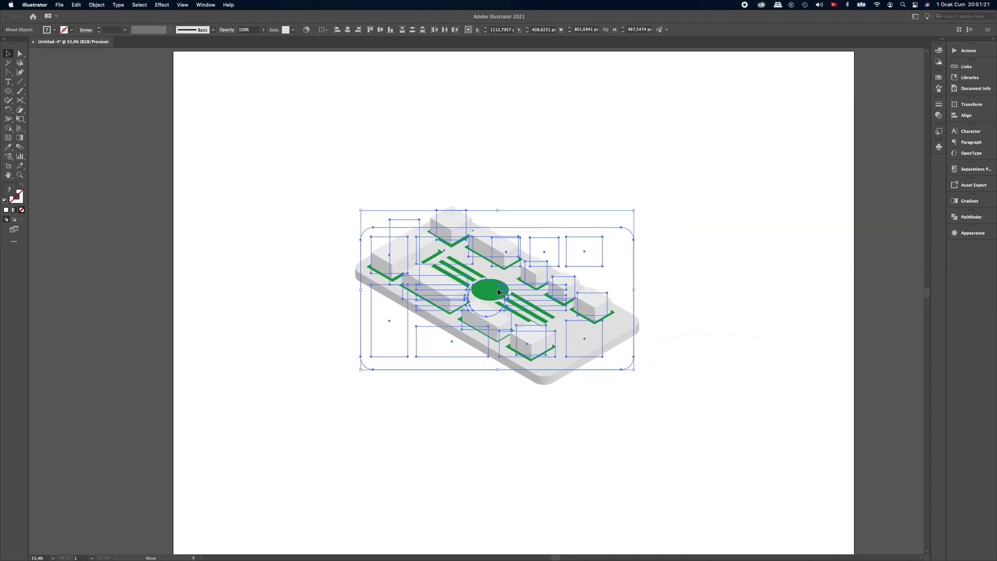
{"action": "left_click", "coordinate": [743, 214]}
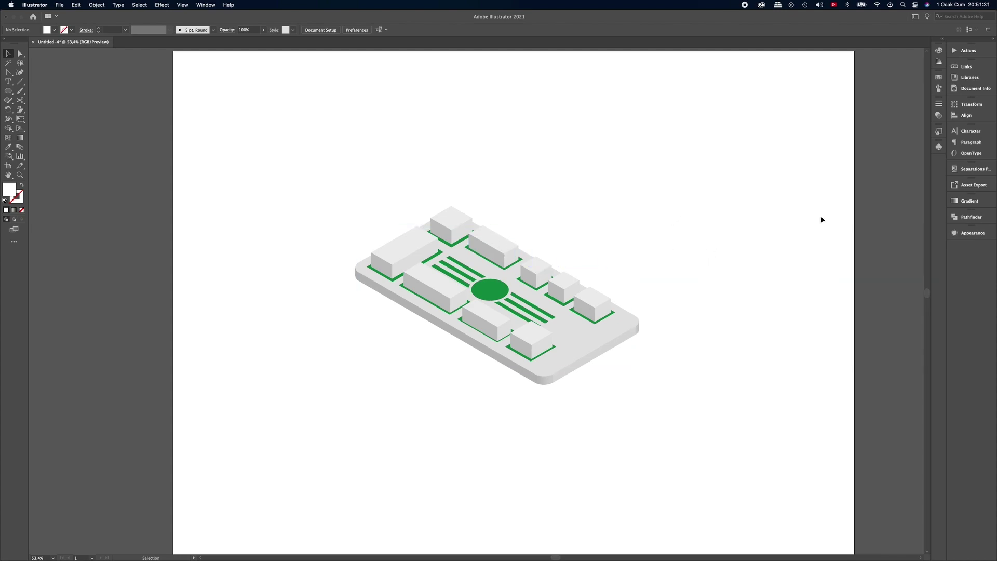
{"action": "left_click_drag", "start_coordinate": [972, 233], "coordinate": [748, 222]}
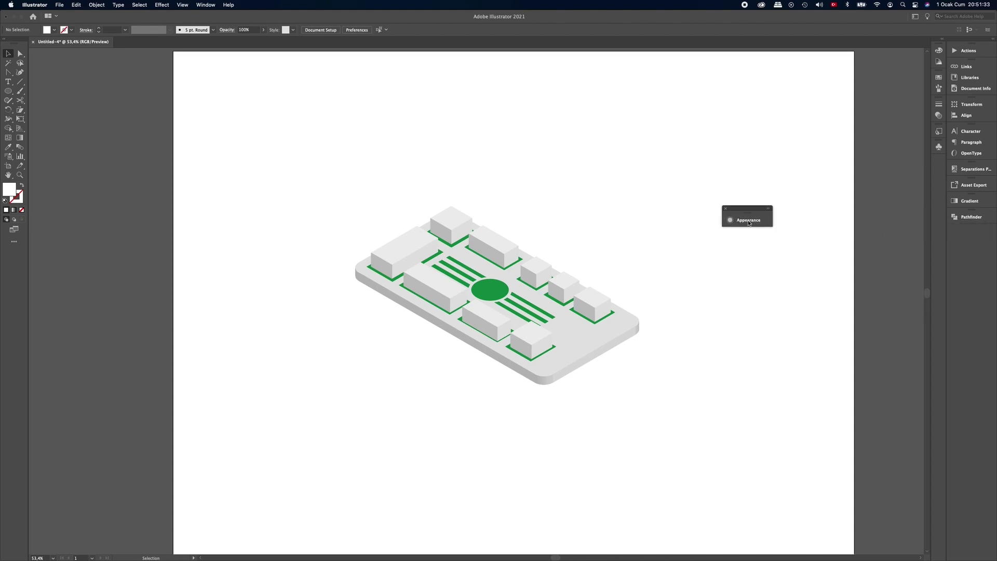
Float and expand the Symbols and Appearance panels, stacking Symbols above Appearance.
{"action": "left_click_drag", "start_coordinate": [938, 150], "coordinate": [730, 149]}
{"action": "left_click", "coordinate": [744, 220]}
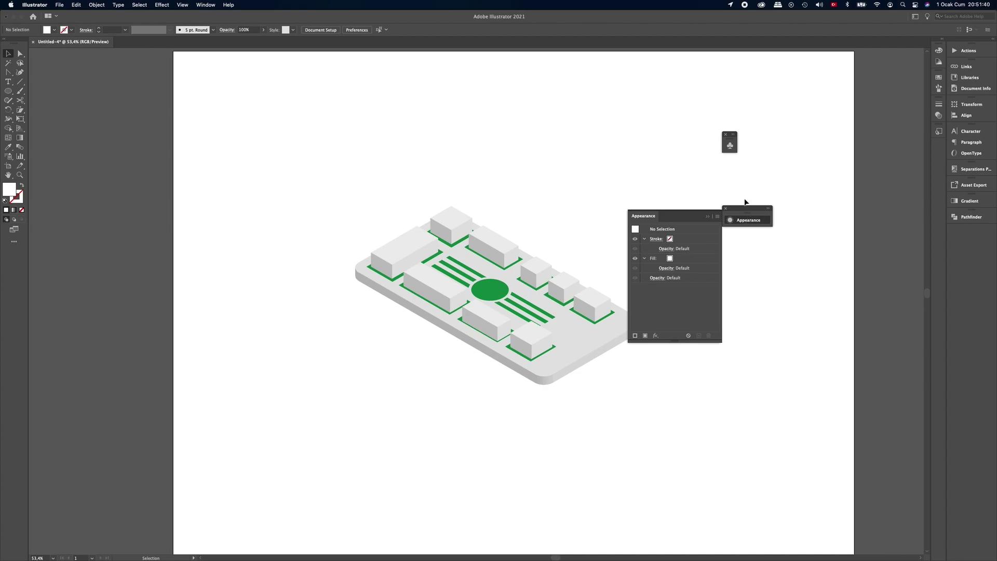
{"action": "left_click_drag", "start_coordinate": [740, 214], "coordinate": [783, 214]}
{"action": "left_click", "coordinate": [789, 220]}
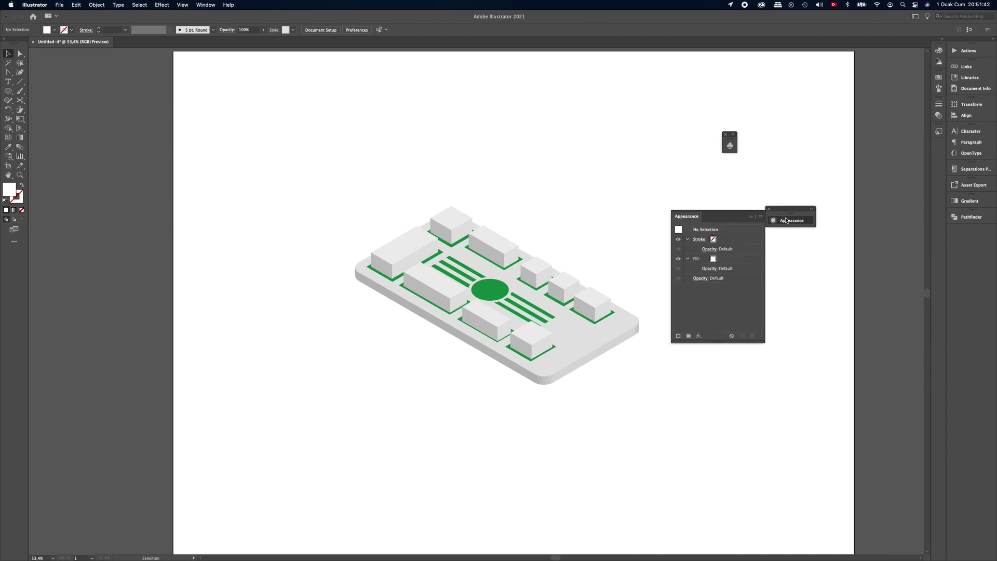
{"action": "left_click_drag", "start_coordinate": [742, 223], "coordinate": [778, 226]}
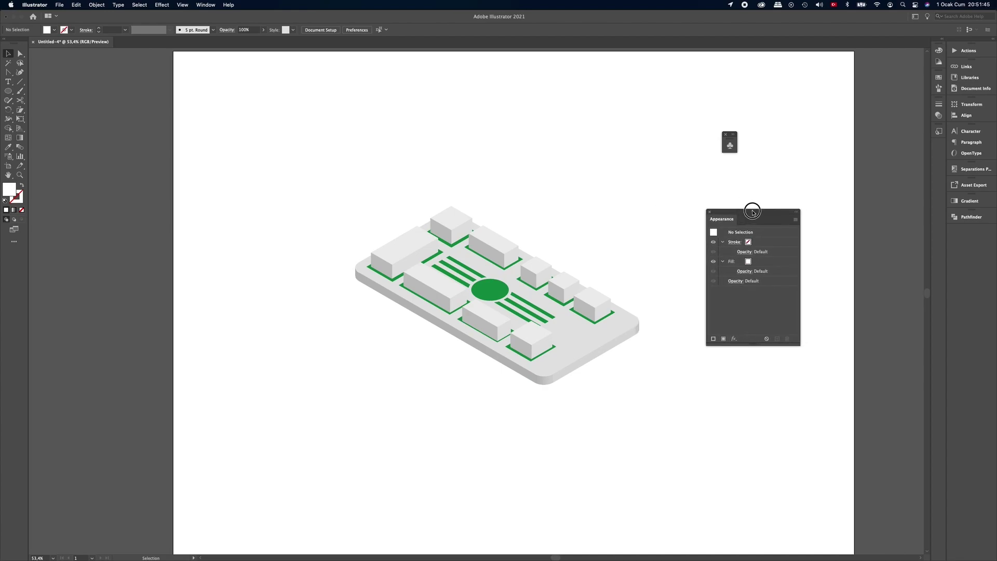
{"action": "left_click", "coordinate": [728, 147]}
{"action": "left_click_drag", "start_coordinate": [698, 140], "coordinate": [775, 117]}
{"action": "left_click", "coordinate": [451, 222]}
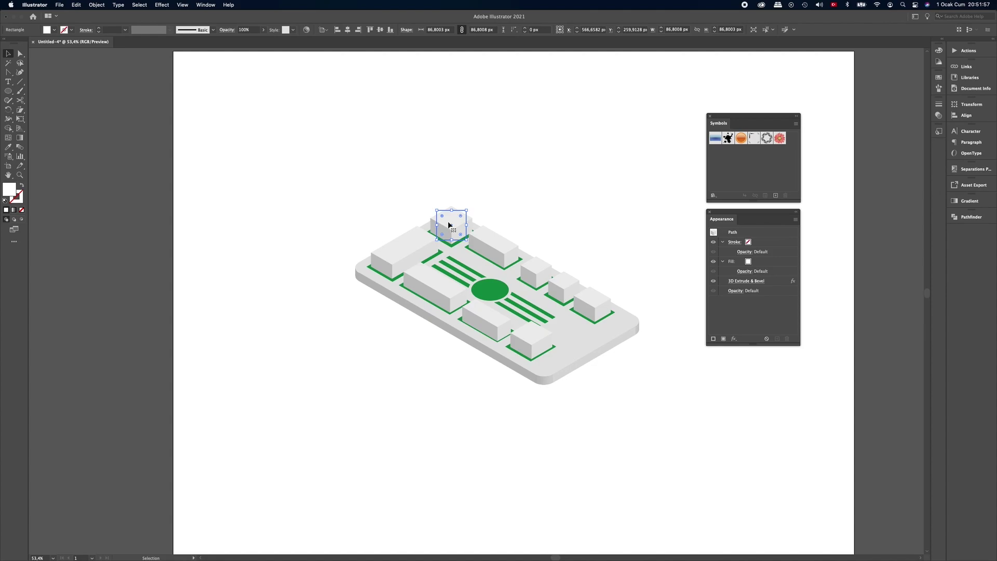
Increase the small box's extrusion depth from 200 to 300 pt to form a tall tower.
{"action": "left_click", "coordinate": [742, 281]}
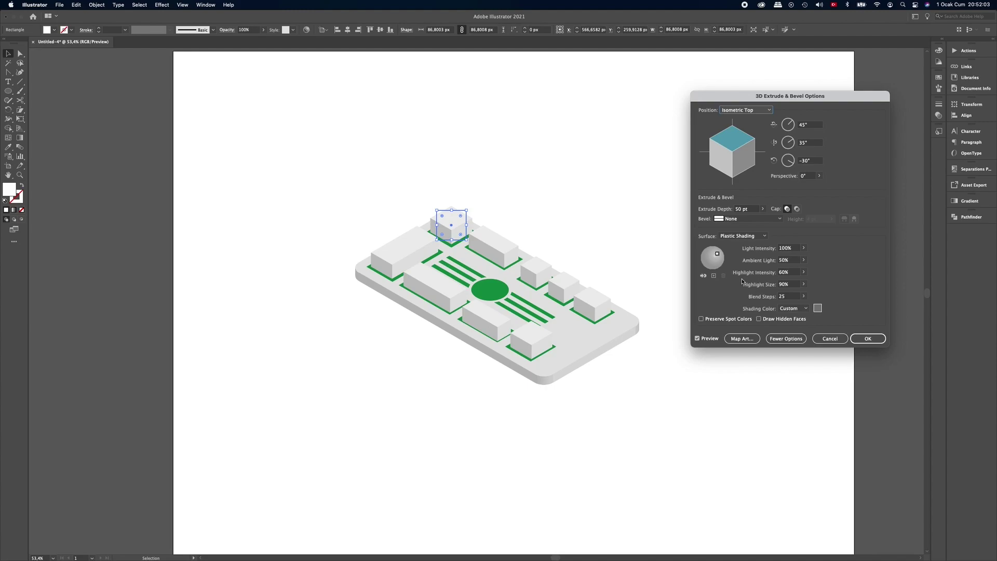
{"action": "left_click", "coordinate": [750, 208]}
{"action": "type", "text": "200"}
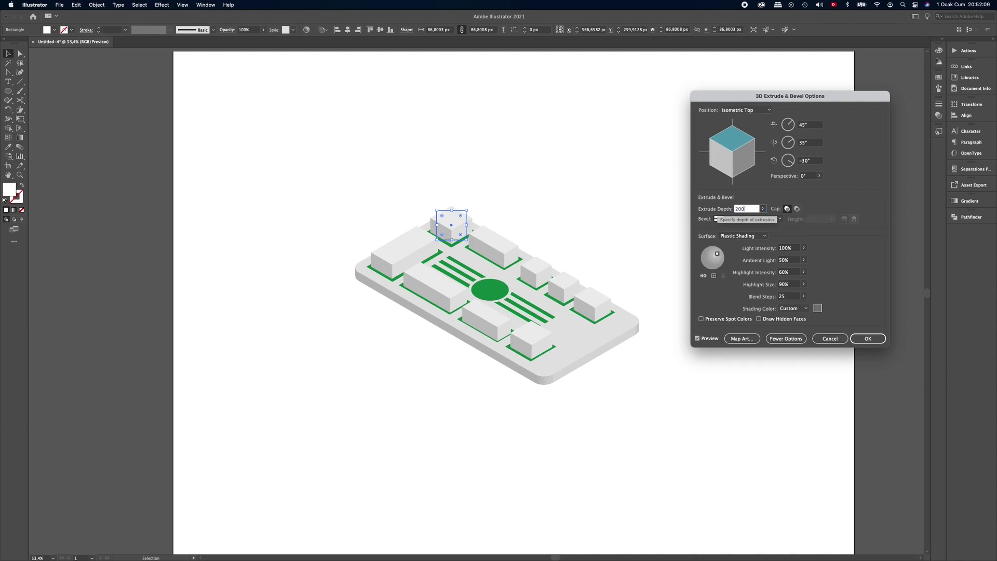
{"action": "key", "text": "Tab"}
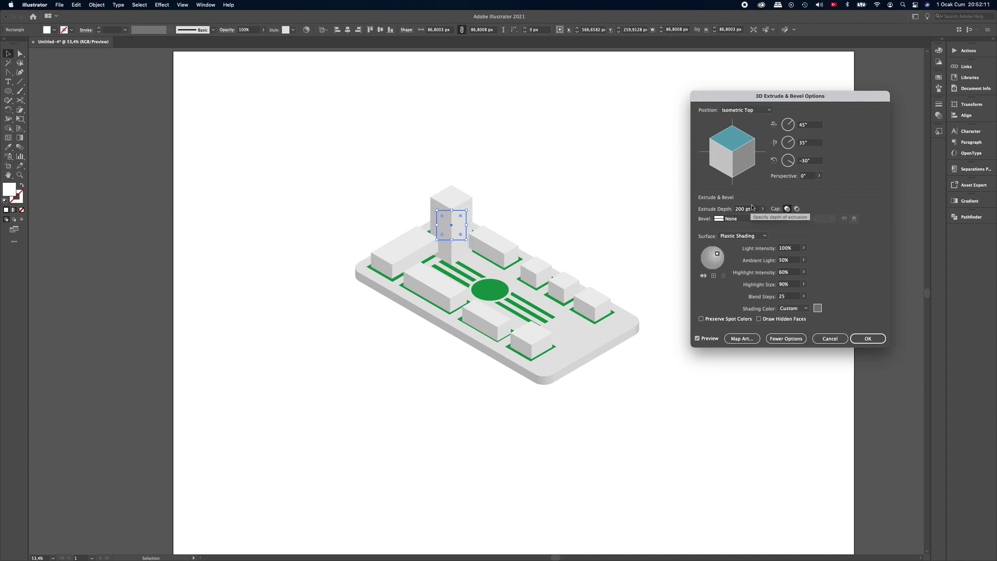
{"action": "left_click", "coordinate": [746, 208]}
{"action": "type", "text": "300"}
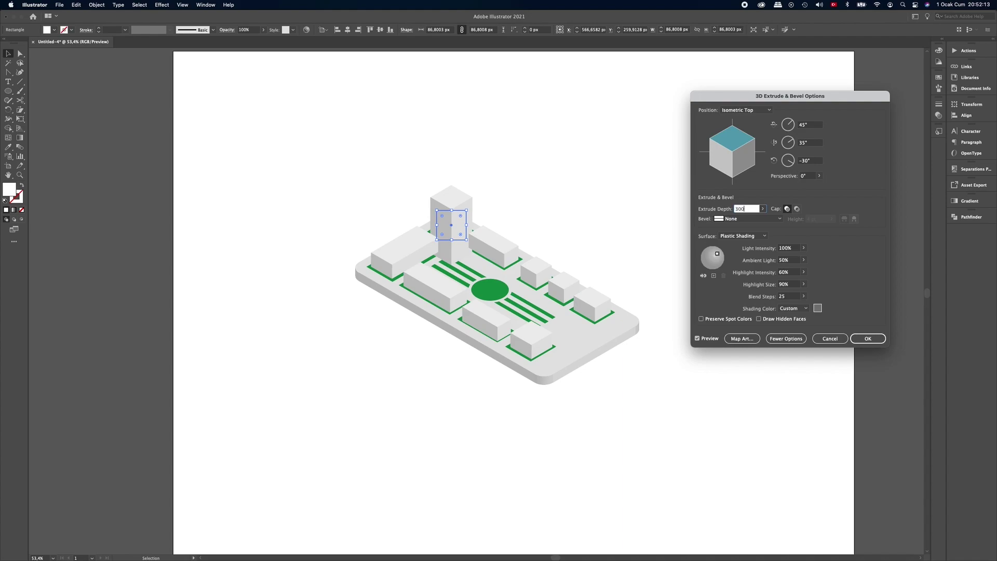
{"action": "key", "text": "Tab"}
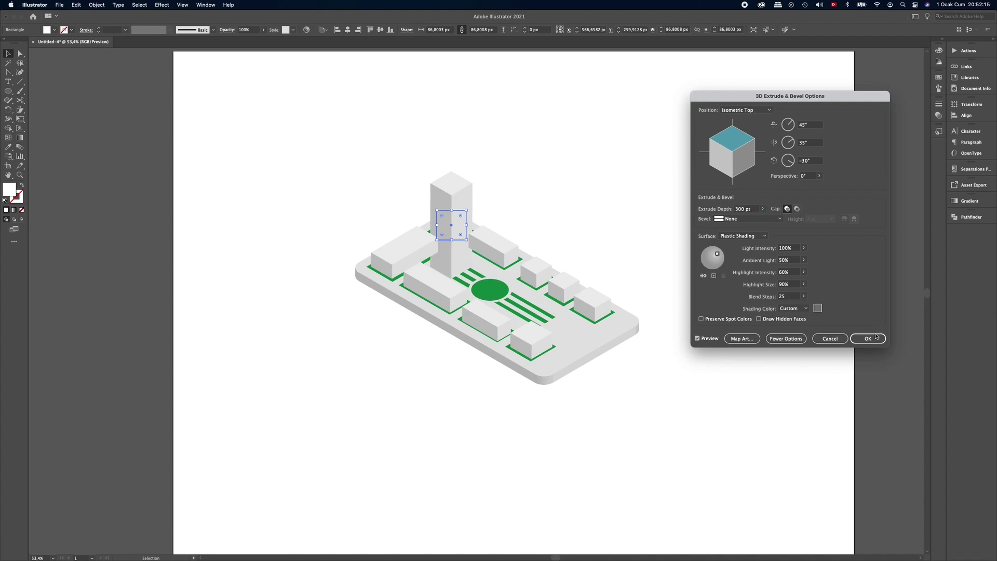
{"action": "left_click", "coordinate": [872, 338]}
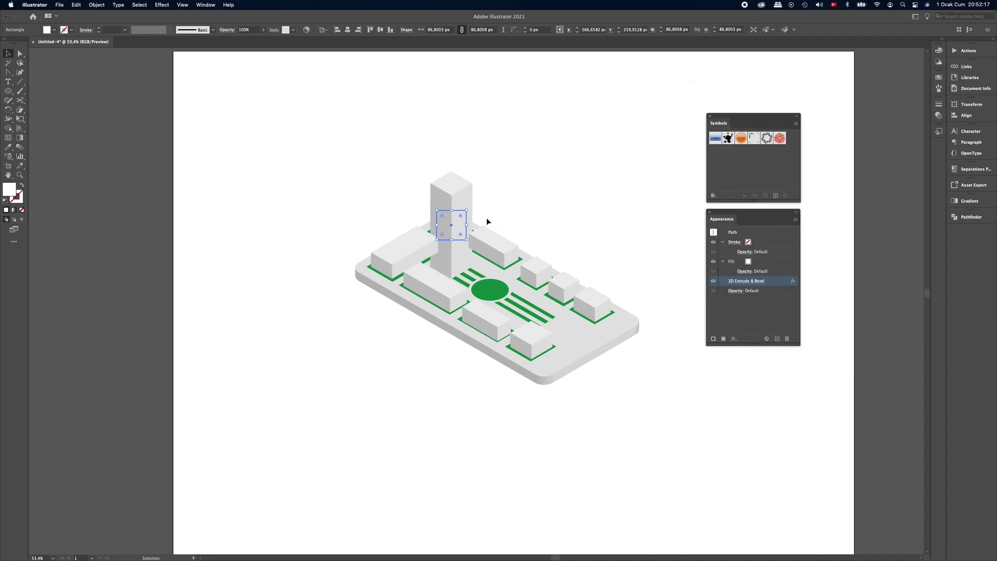
{"action": "left_click_drag", "start_coordinate": [453, 225], "coordinate": [454, 192]}
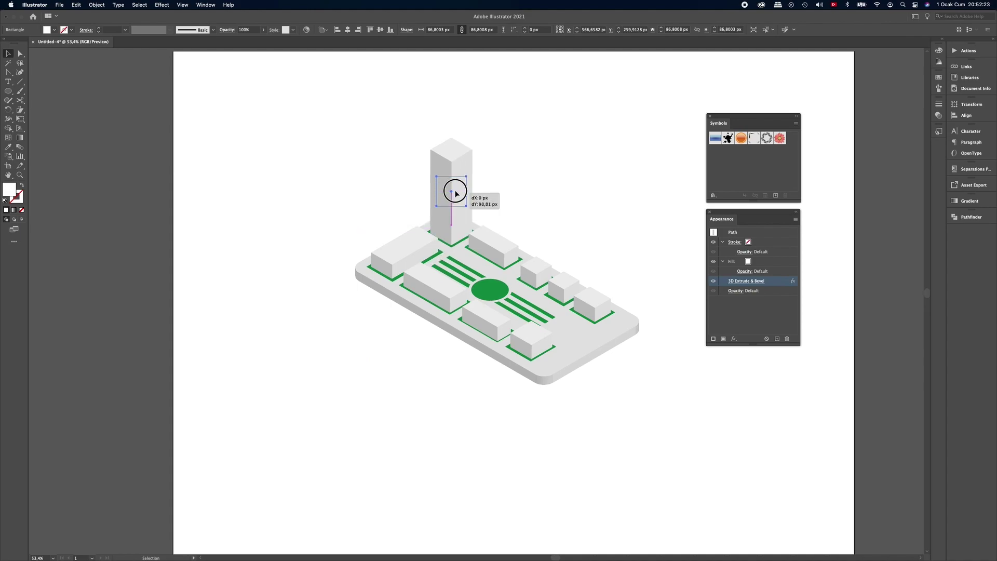
{"action": "left_click", "coordinate": [554, 192]}
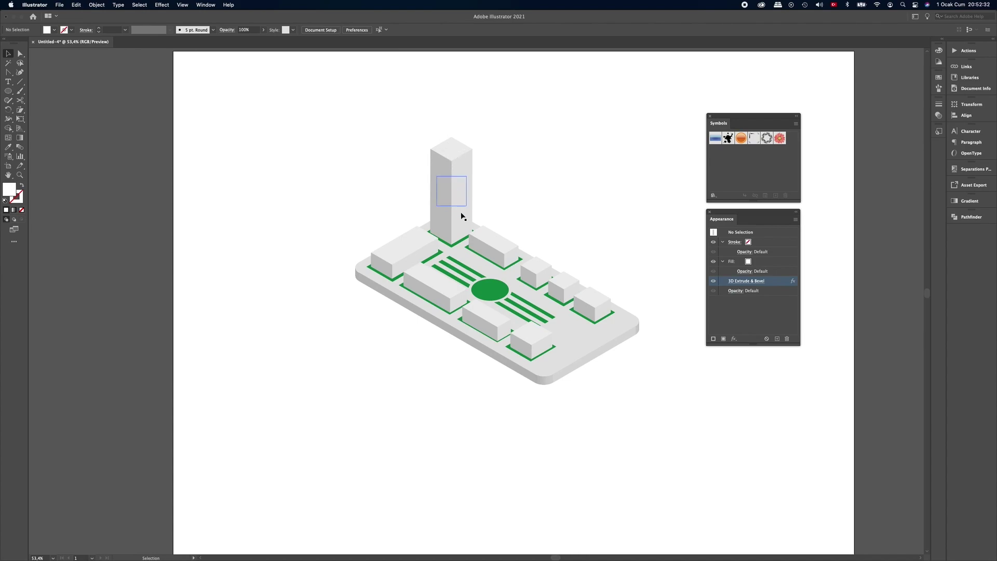
Duplicate the tower's square upward and give the copy a 15 pt extrusion depth.
{"action": "left_click", "coordinate": [451, 196]}
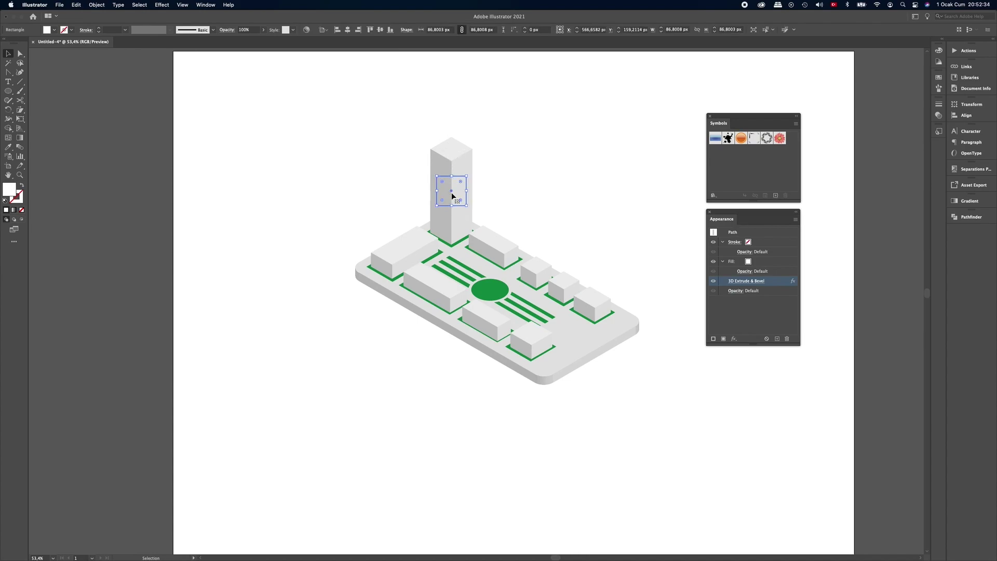
{"action": "left_click_drag", "start_coordinate": [451, 196], "coordinate": [455, 137]}
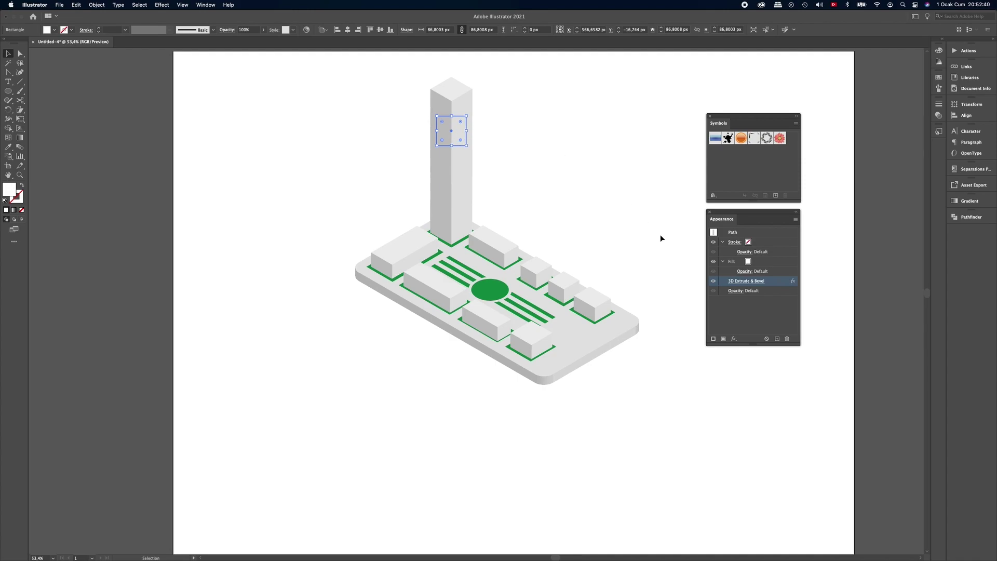
{"action": "left_click", "coordinate": [744, 281]}
{"action": "left_click", "coordinate": [746, 208]}
{"action": "type", "text": "15"}
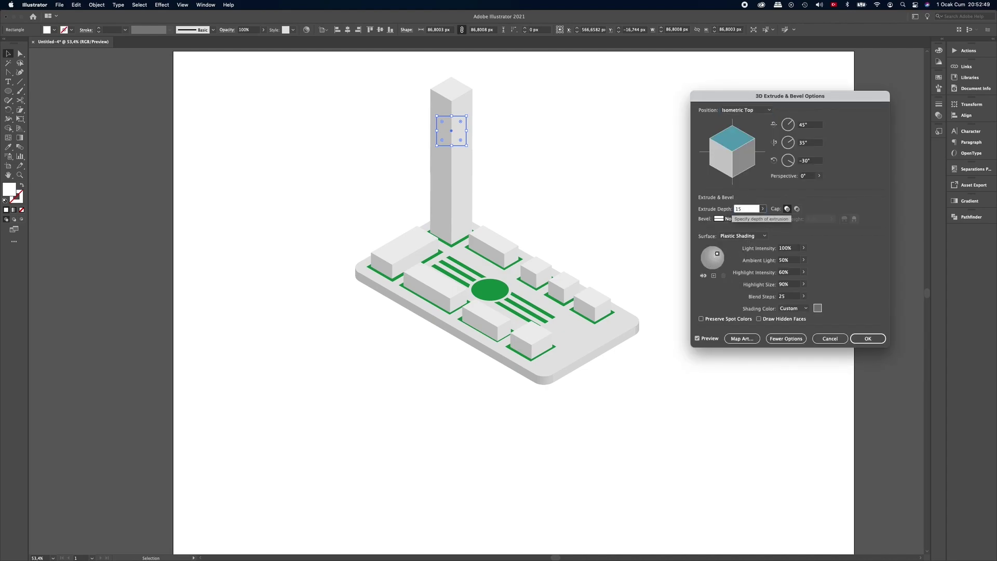
{"action": "left_click", "coordinate": [867, 338]}
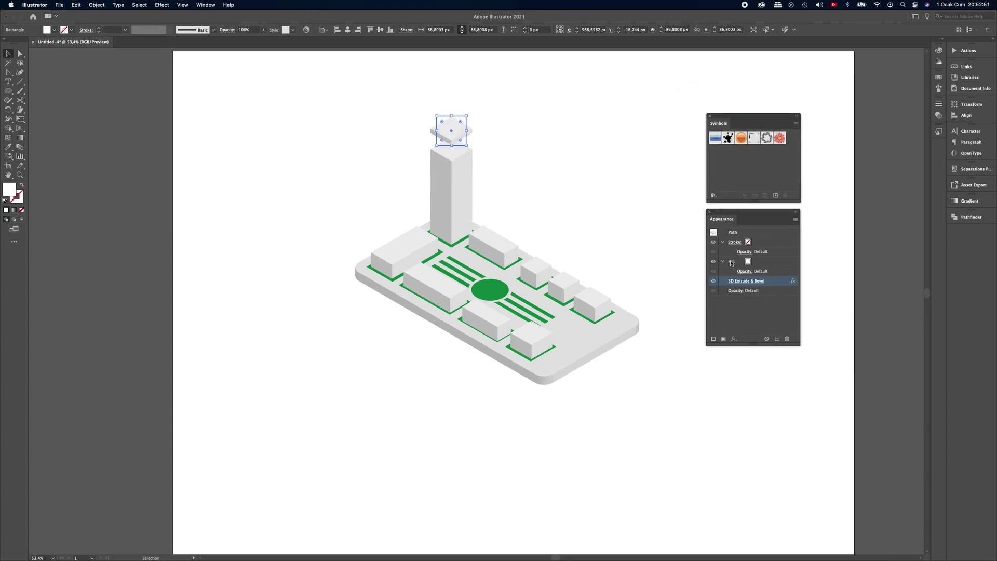
Seat the thin 15 pt slab on the tower top and shrink it into a smaller cap.
{"action": "left_click_drag", "start_coordinate": [454, 133], "coordinate": [456, 148]}
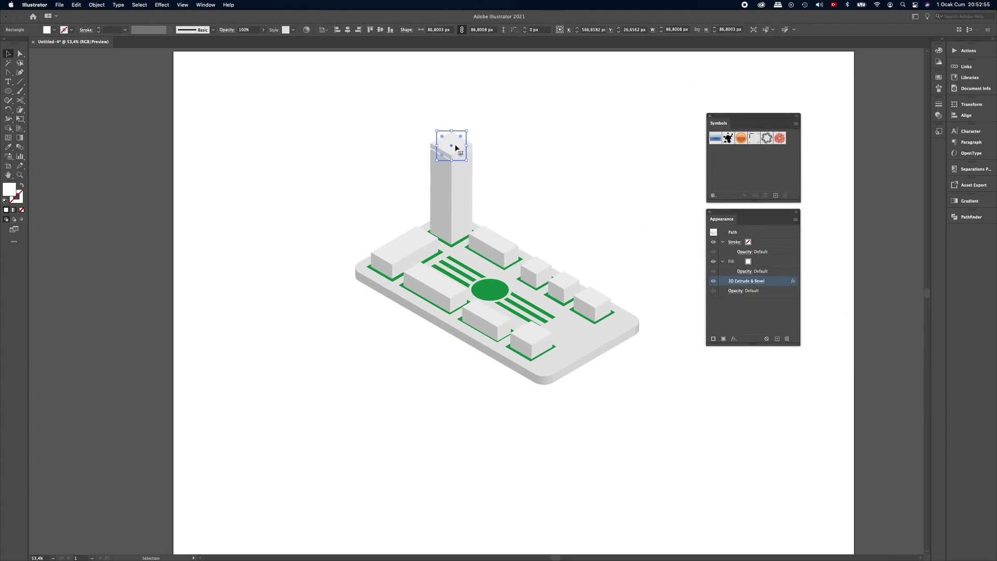
{"action": "scroll", "coordinate": [456, 155], "scroll_direction": "up", "scroll_amount": 4}
{"action": "scroll", "coordinate": [456, 155], "scroll_direction": "up", "scroll_amount": 1}
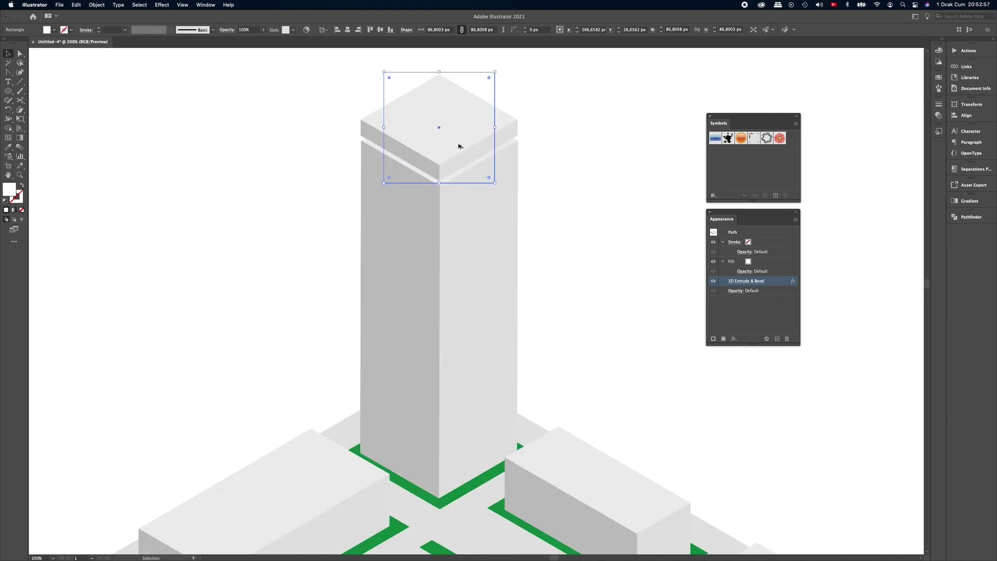
{"action": "left_click_drag", "start_coordinate": [459, 146], "coordinate": [484, 130]}
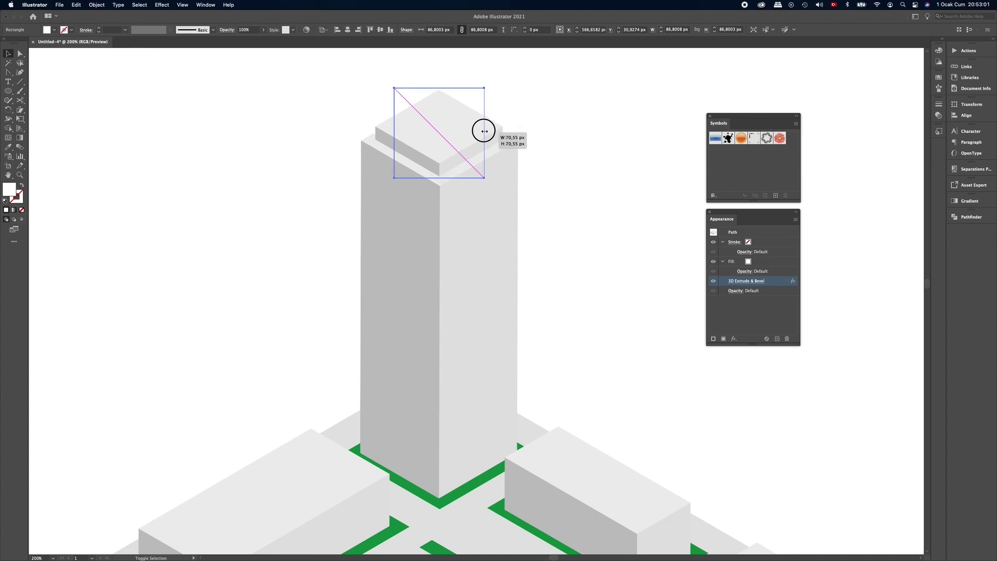
{"action": "left_click_drag", "start_coordinate": [484, 131], "coordinate": [470, 129]}
{"action": "key", "text": "ctrl+shift+a"}
{"action": "key", "text": "ctrl+0"}
{"action": "scroll", "coordinate": [574, 154], "scroll_direction": "down", "scroll_amount": 1}
{"action": "scroll", "coordinate": [566, 156], "scroll_direction": "down", "scroll_amount": 1}
{"action": "scroll", "coordinate": [583, 156], "scroll_direction": "down", "scroll_amount": 1}
{"action": "scroll", "coordinate": [558, 156], "scroll_direction": "down", "scroll_amount": 1}
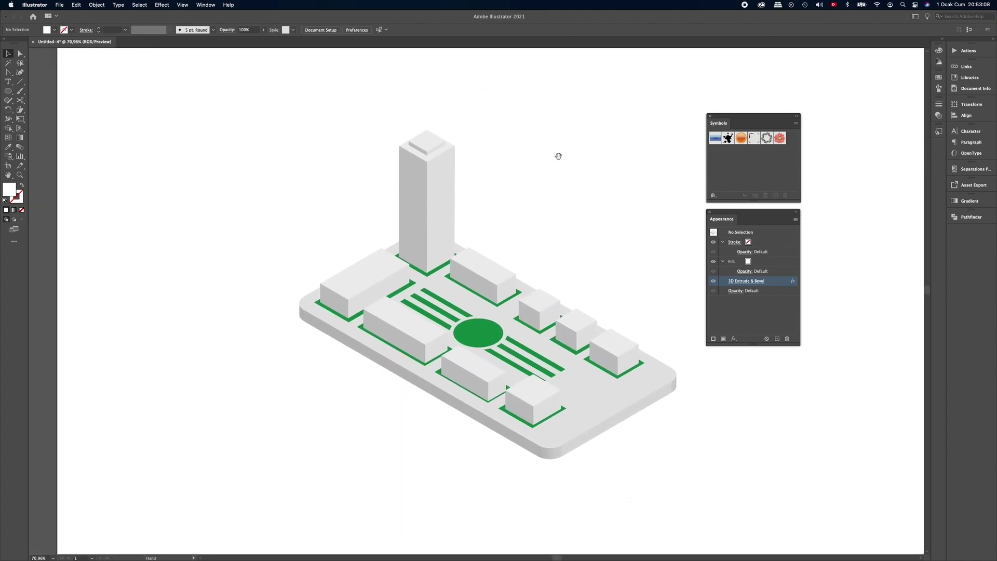
{"action": "scroll", "coordinate": [558, 156], "scroll_direction": "down", "scroll_amount": 1}
{"action": "scroll", "coordinate": [553, 163], "scroll_direction": "down", "scroll_amount": 1}
{"action": "scroll", "coordinate": [545, 172], "scroll_direction": "down", "scroll_amount": 1}
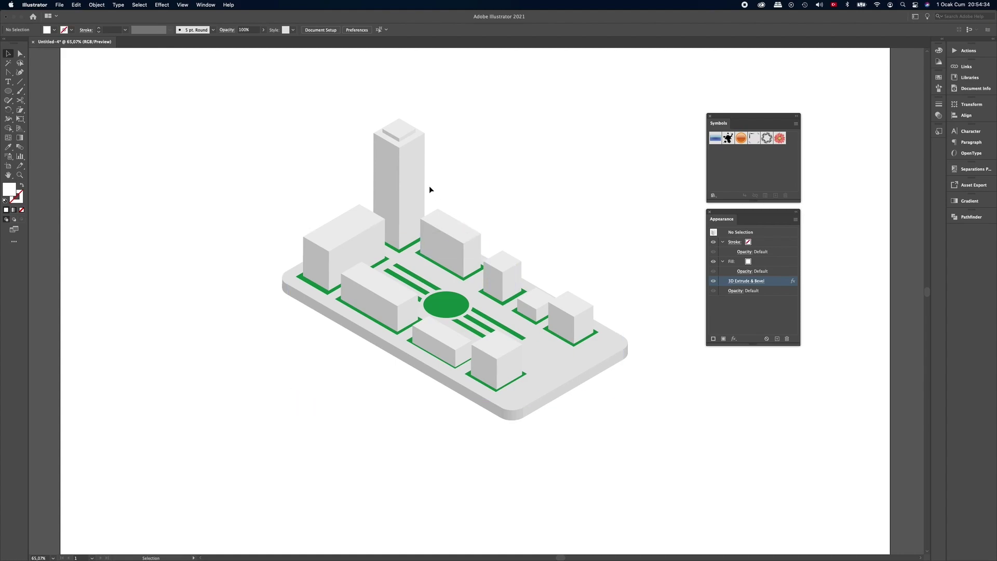
Copy the left building's rectangle upward and make it a scaled 10 pt roof slab on top.
{"action": "left_click", "coordinate": [356, 243]}
{"action": "left_click_drag", "start_coordinate": [355, 250], "coordinate": [354, 211]}
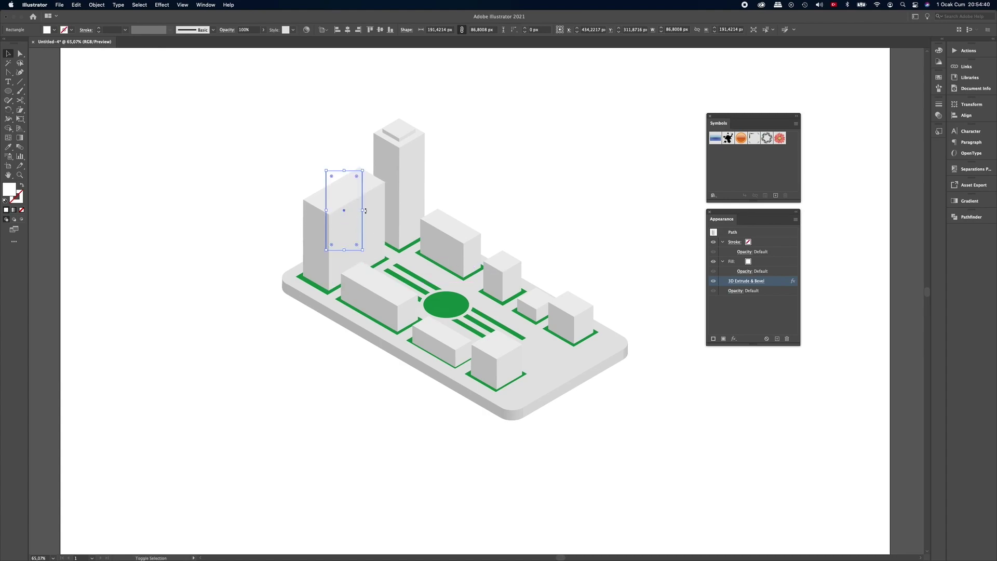
{"action": "left_click", "coordinate": [743, 280]}
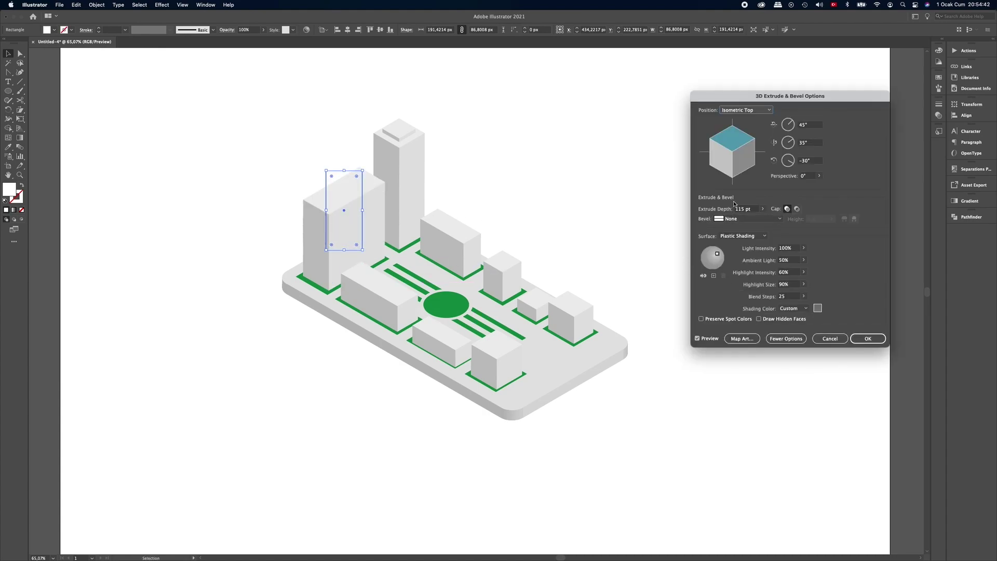
{"action": "left_click", "coordinate": [748, 208]}
{"action": "type", "text": "10"}
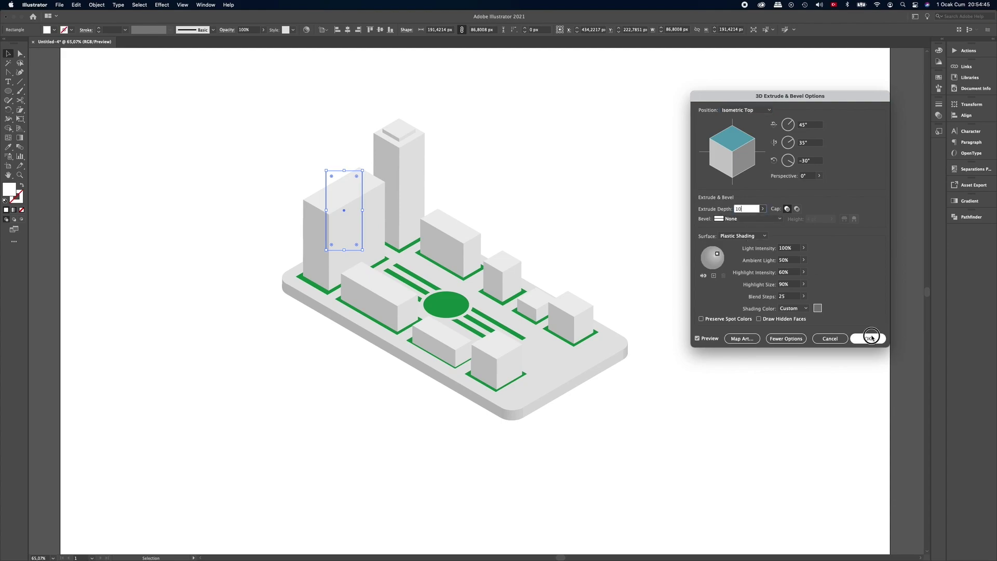
{"action": "left_click", "coordinate": [867, 338]}
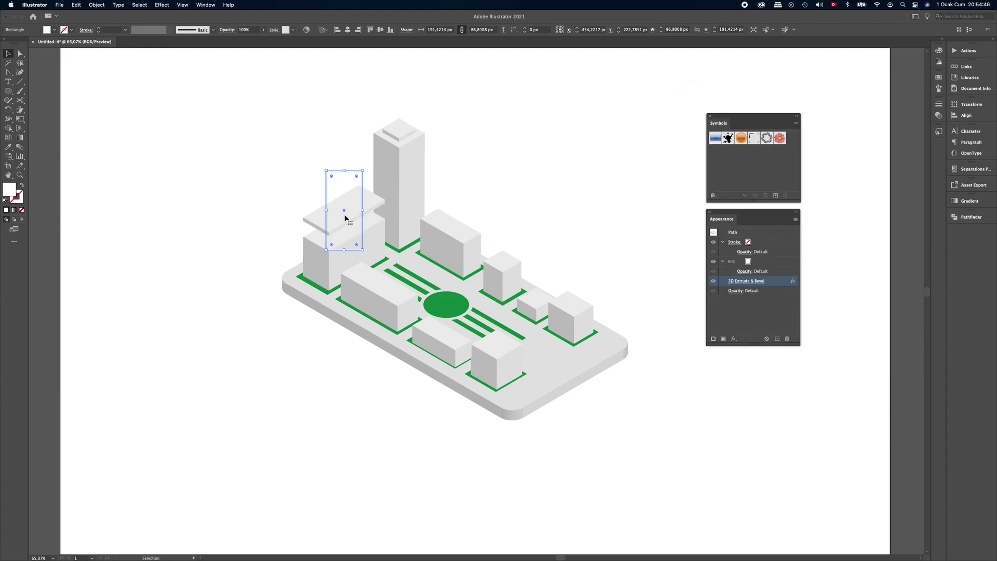
{"action": "mouse_move", "coordinate": [363, 210]}
{"action": "left_mouse_down"}
{"action": "mouse_move", "coordinate": [351, 232]}
{"action": "mouse_move", "coordinate": [388, 288]}
{"action": "left_mouse_up"}
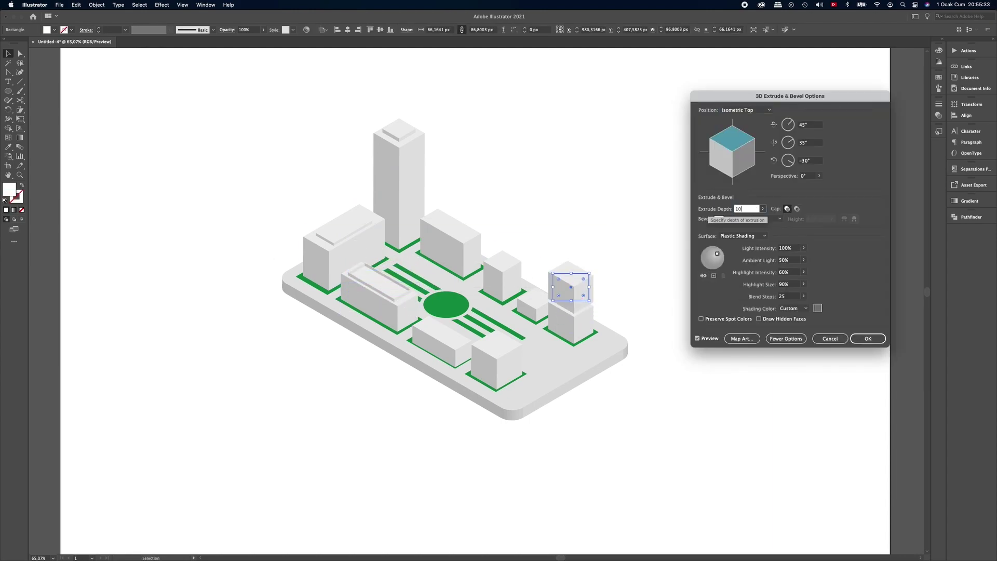
{"action": "left_click", "coordinate": [585, 308]}
{"action": "left_click", "coordinate": [654, 307]}
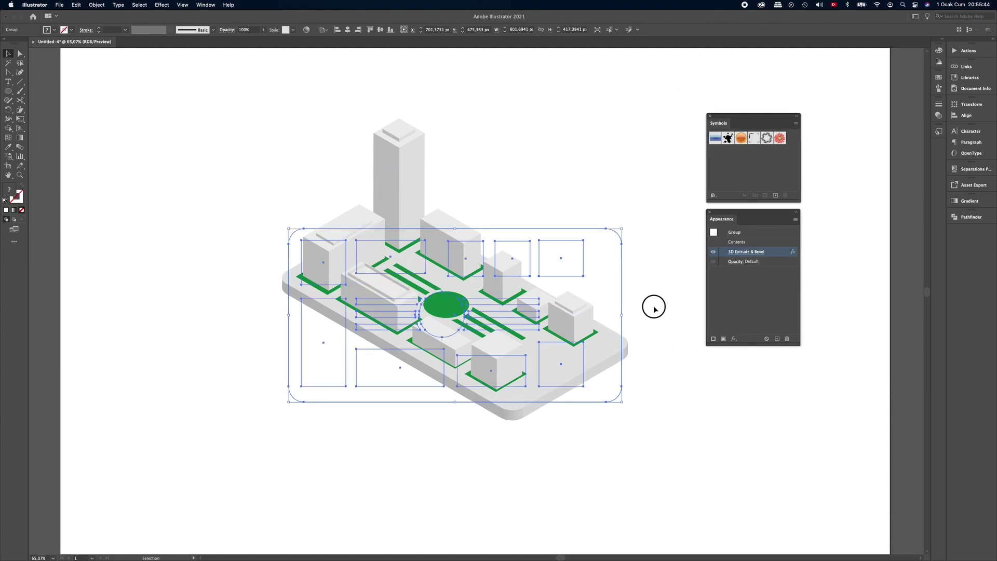
Draw a small circle and extrude it with Isometric Top at 10 pt depth.
{"action": "left_click", "coordinate": [14, 94]}
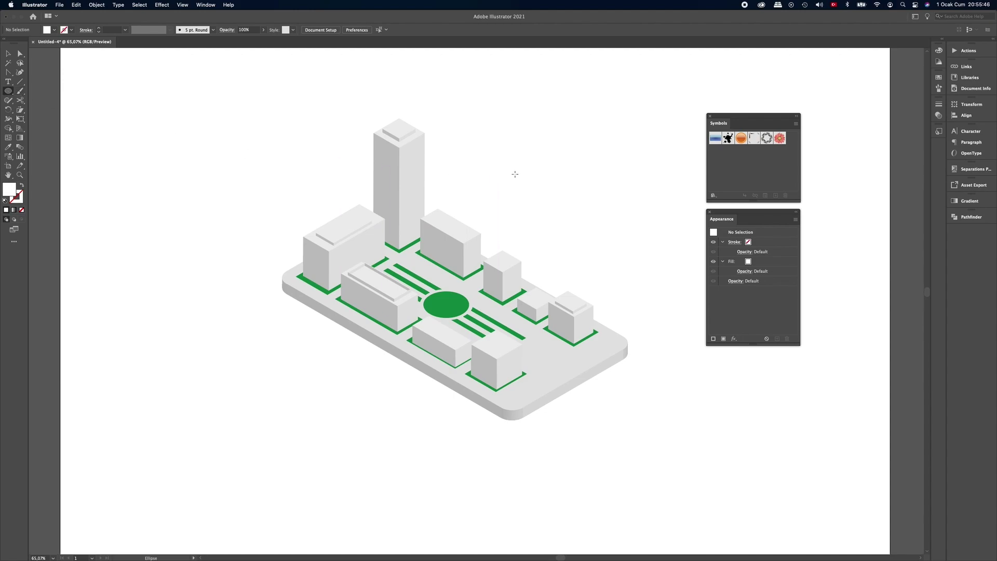
{"action": "left_click_drag", "start_coordinate": [538, 172], "coordinate": [549, 183]}
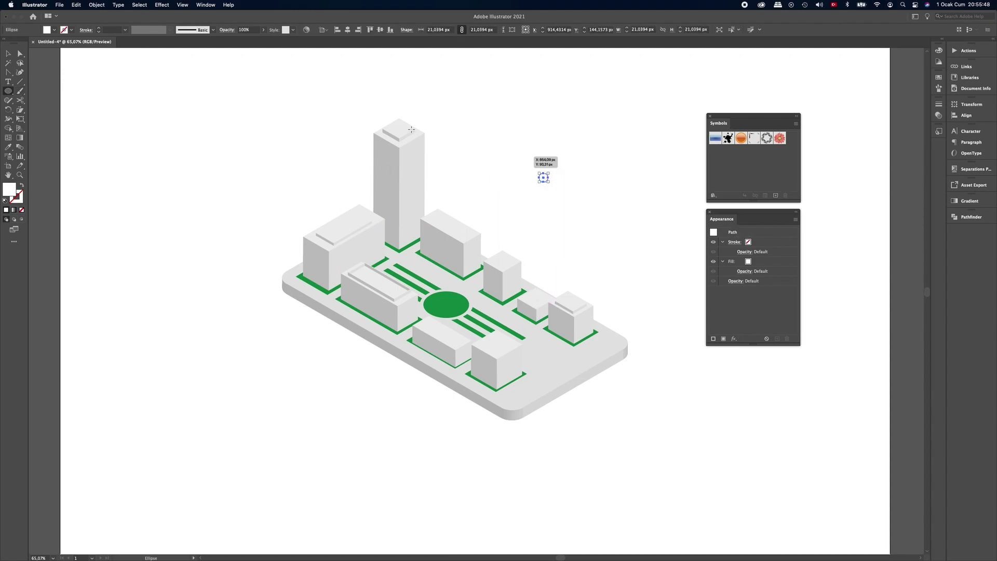
{"action": "key", "text": "v"}
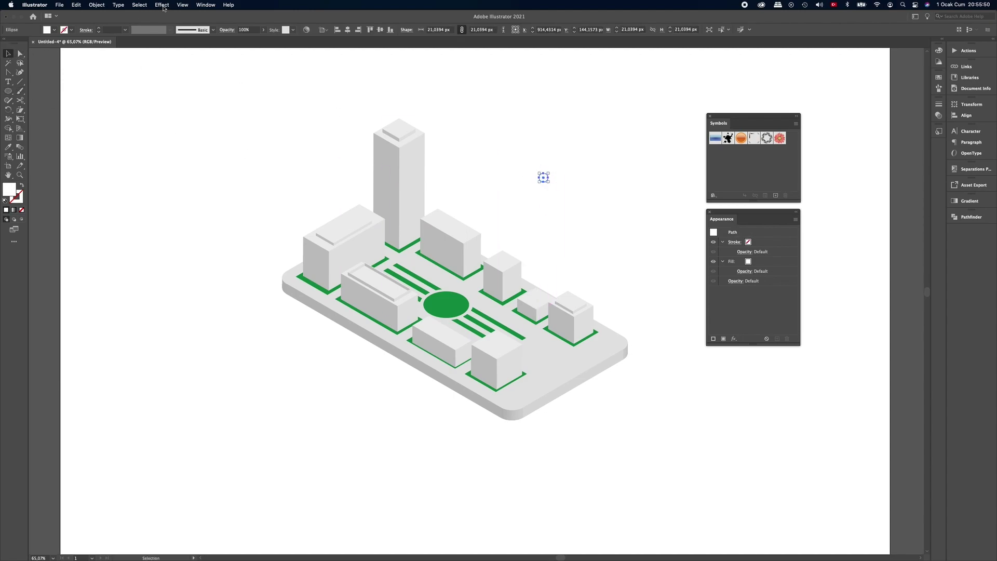
{"action": "left_click", "coordinate": [162, 5]}
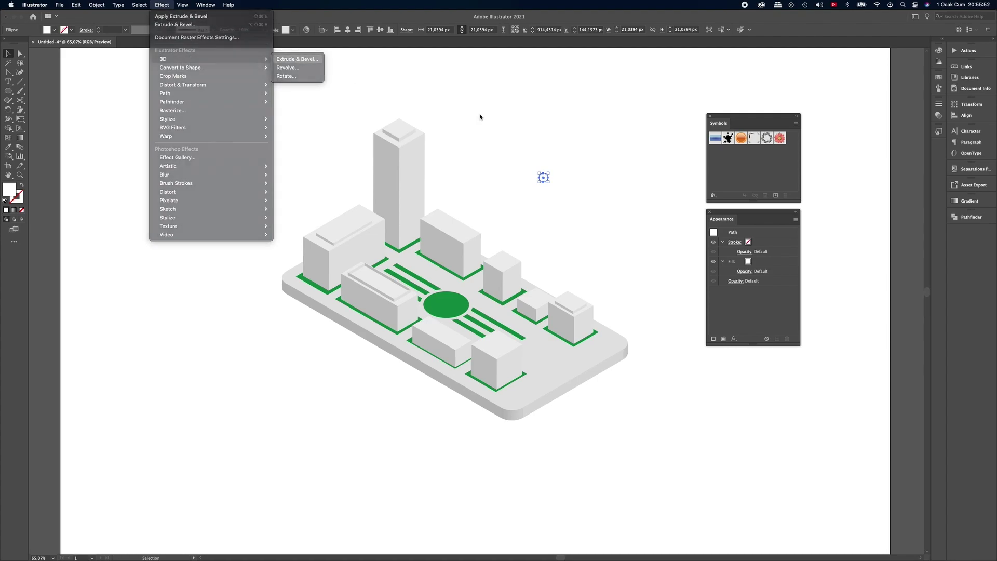
{"action": "key", "text": "Return"}
{"action": "left_click", "coordinate": [757, 111]}
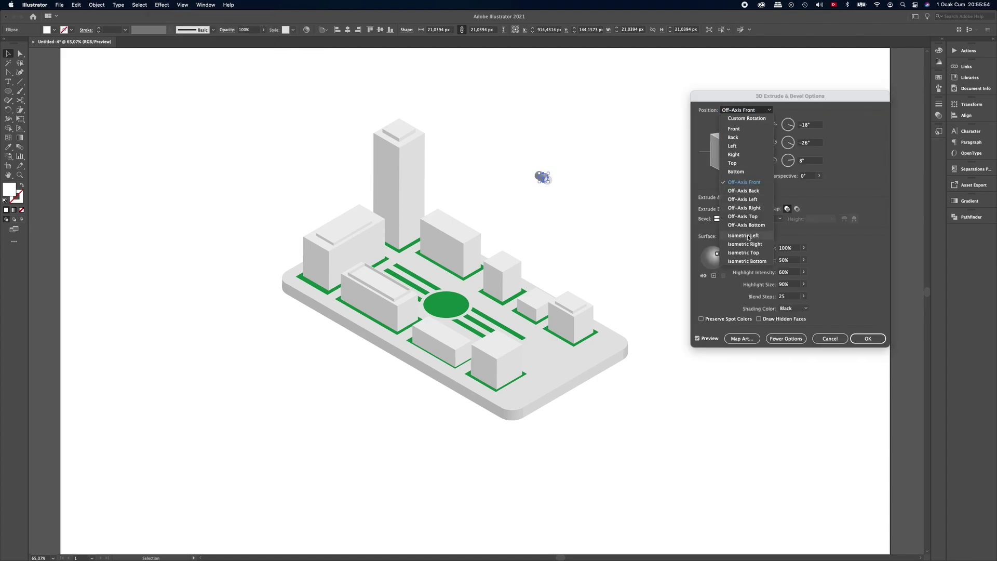
{"action": "left_click", "coordinate": [753, 252]}
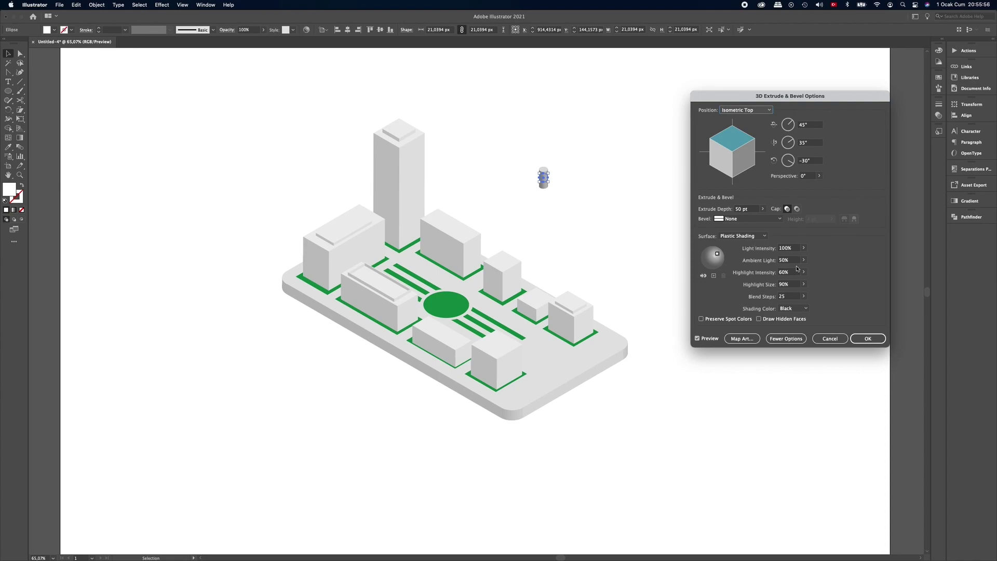
{"action": "double_click", "coordinate": [751, 208]}
{"action": "type", "text": "1"}
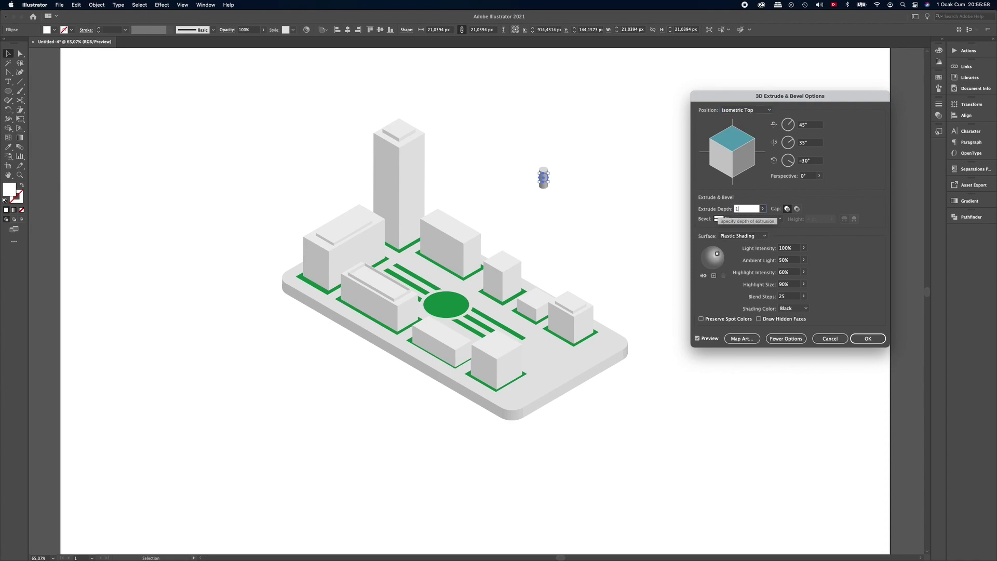
{"action": "left_click", "coordinate": [868, 339]}
Drag the small cylinder onto the right-hand building's roof.
{"action": "left_click", "coordinate": [587, 179]}
{"action": "left_click_drag", "start_coordinate": [543, 177], "coordinate": [578, 301]}
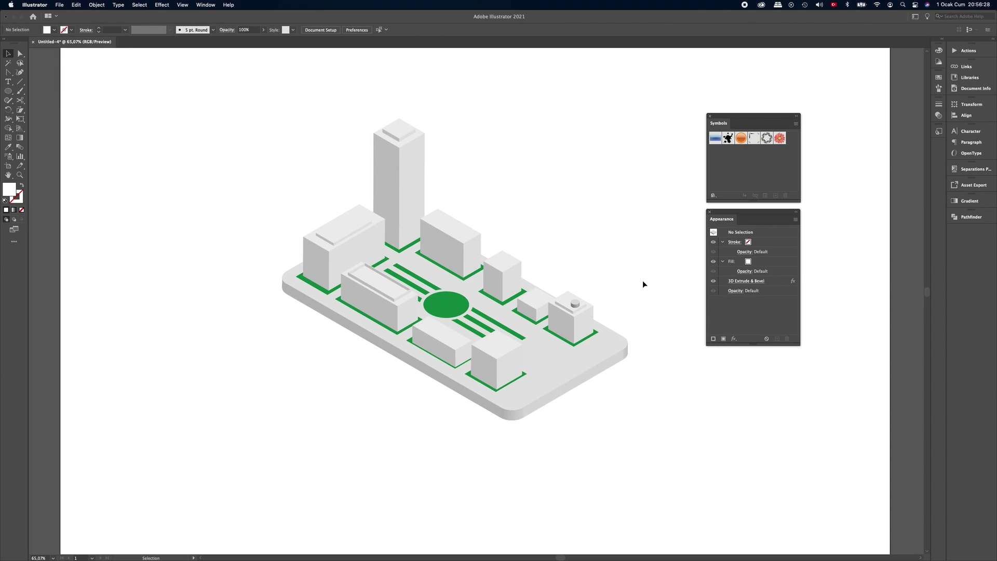
{"action": "key", "text": "space"}
Nudge the front lower-right cube slightly left onto its green plot, then zoom back out.
{"action": "left_click_drag", "start_coordinate": [475, 350], "coordinate": [535, 352]}
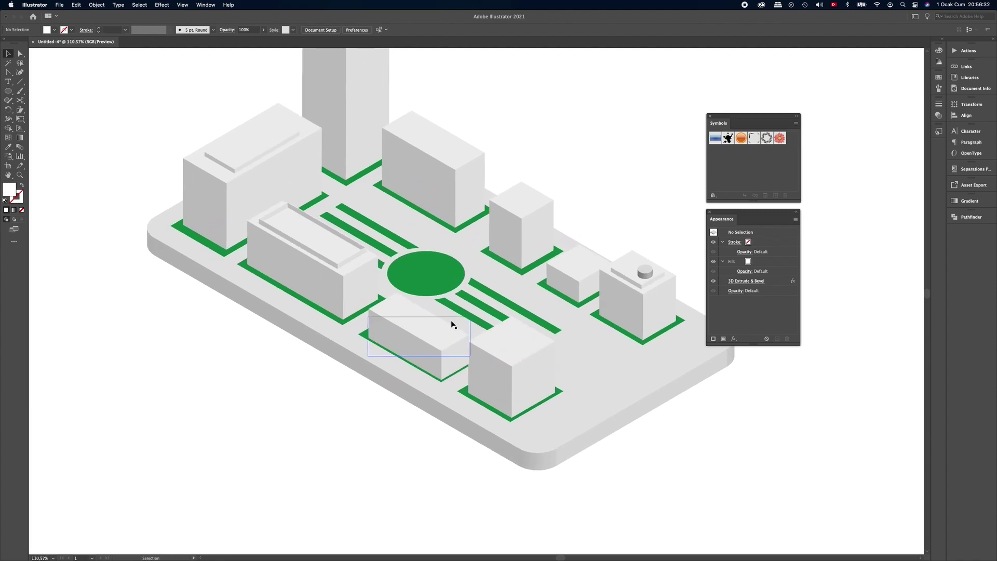
{"action": "left_click", "coordinate": [440, 344]}
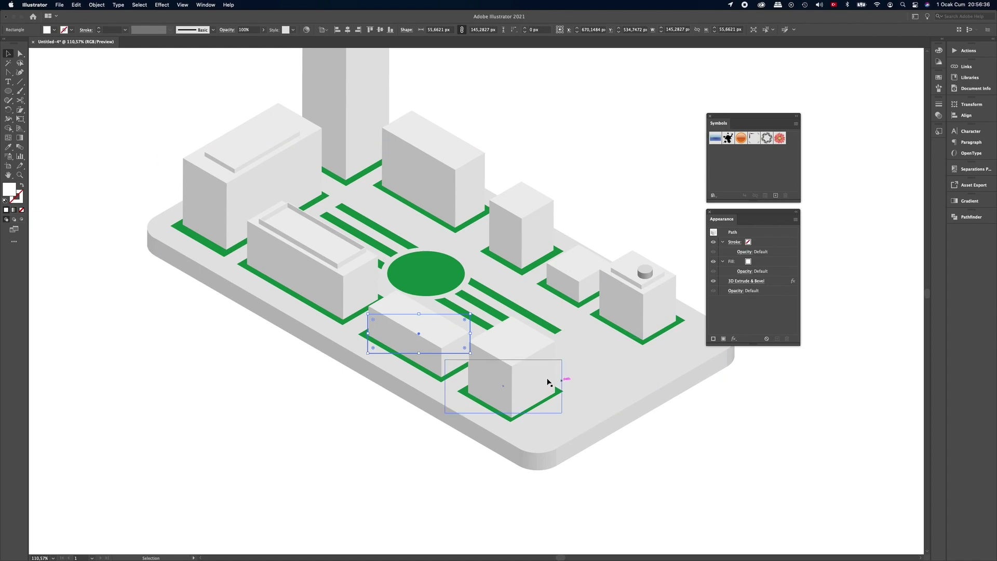
{"action": "left_click_drag", "start_coordinate": [526, 379], "coordinate": [524, 379]}
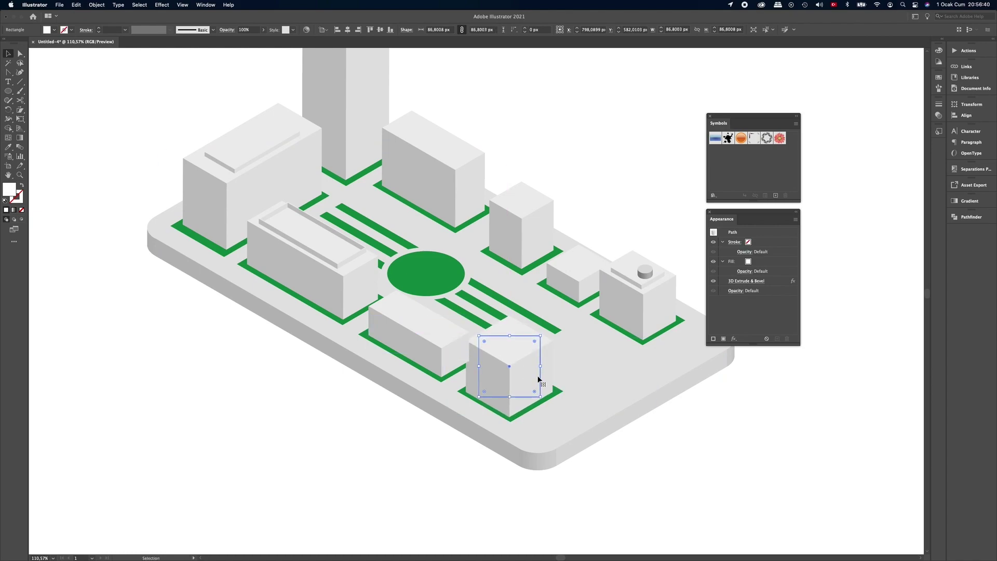
{"action": "left_click", "coordinate": [592, 245]}
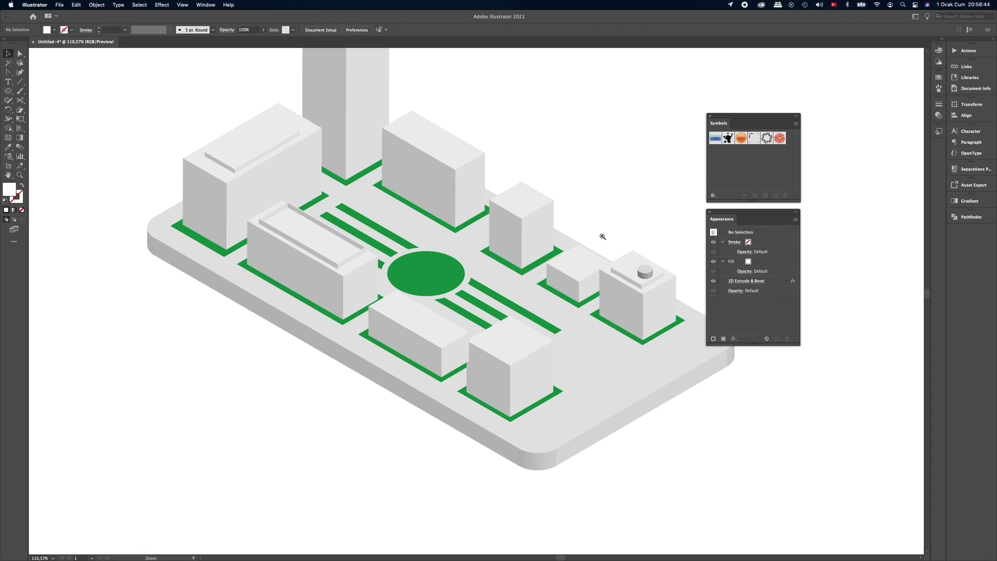
{"action": "left_click", "coordinate": [601, 234], "text": "alt"}
{"action": "left_click", "coordinate": [571, 239], "text": "alt"}
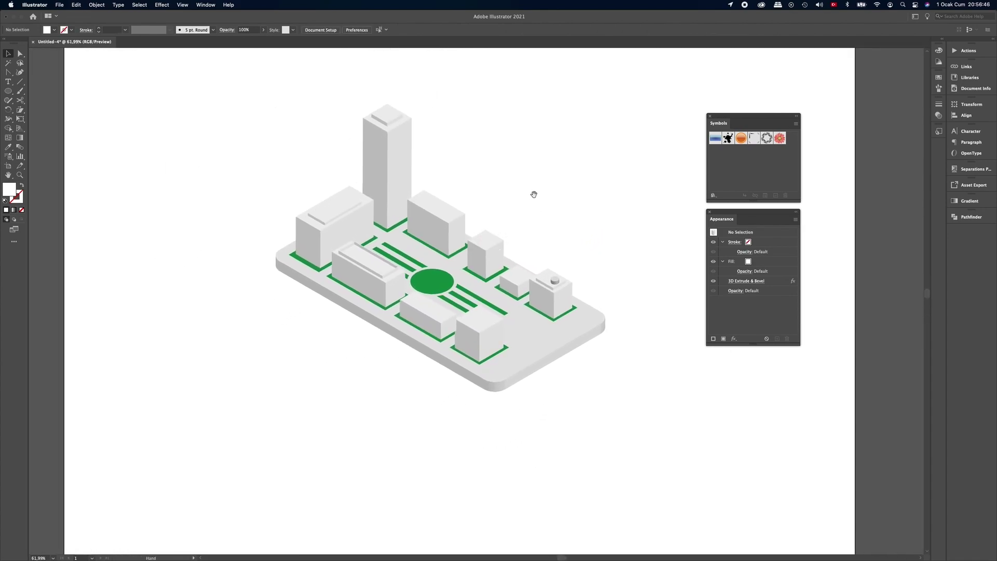
{"action": "left_click_drag", "start_coordinate": [532, 192], "coordinate": [490, 216]}
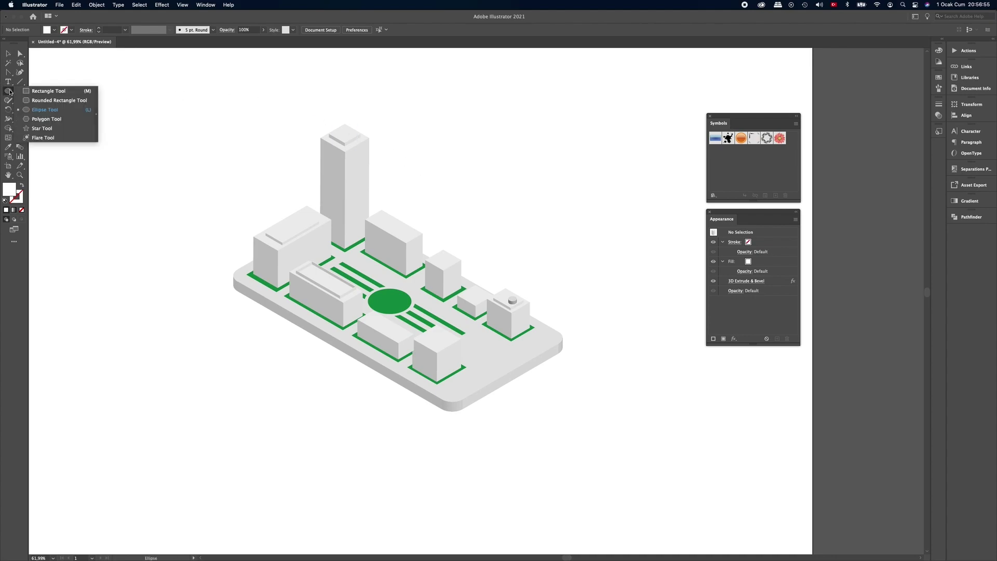
Draw a tall thin rectangle above the city, fill it dark grey, and narrow it.
{"action": "left_click_drag", "start_coordinate": [5, 91], "coordinate": [47, 89]}
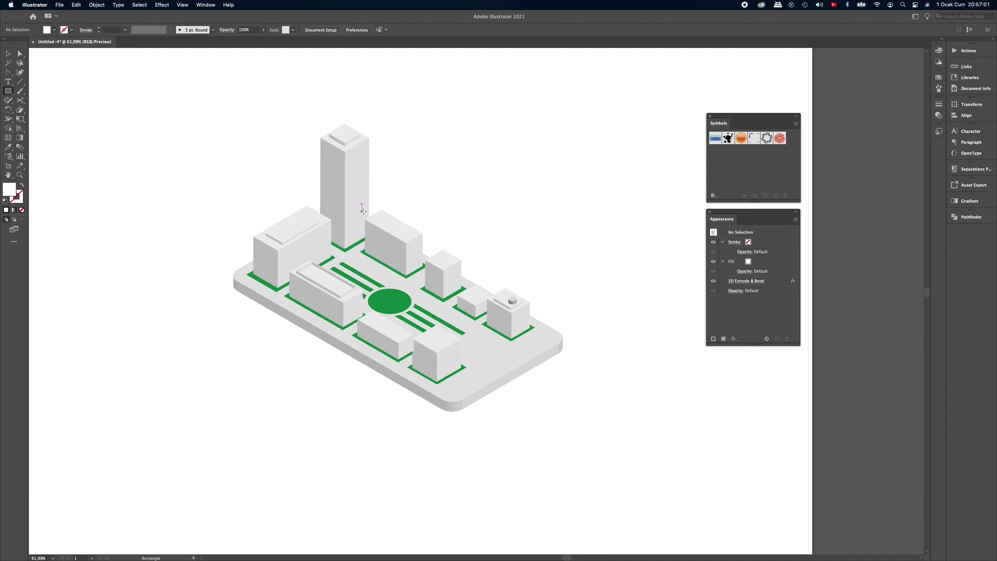
{"action": "left_click_drag", "start_coordinate": [470, 125], "coordinate": [473, 166]}
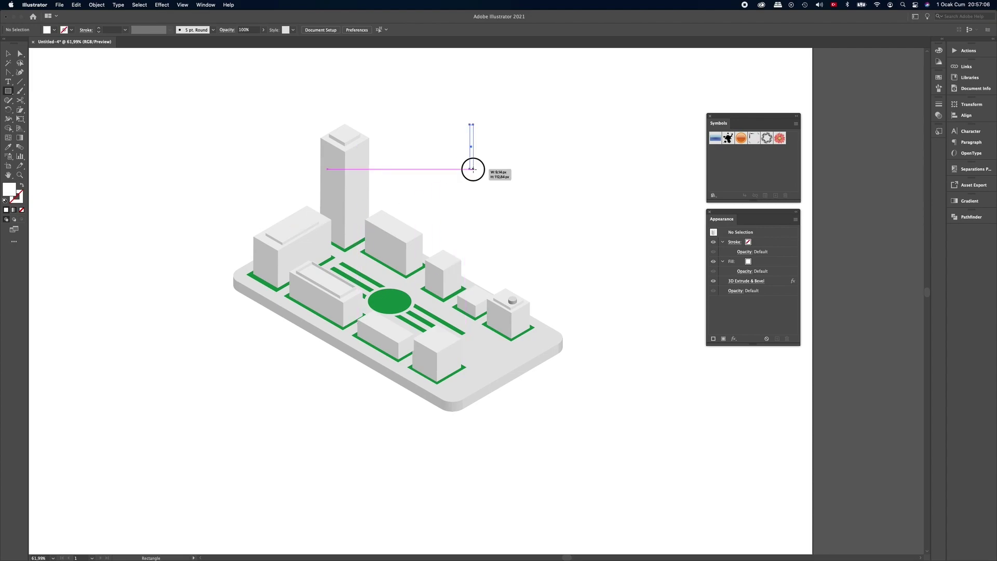
{"action": "key", "text": "v"}
{"action": "left_click_drag", "start_coordinate": [481, 138], "coordinate": [563, 146]}
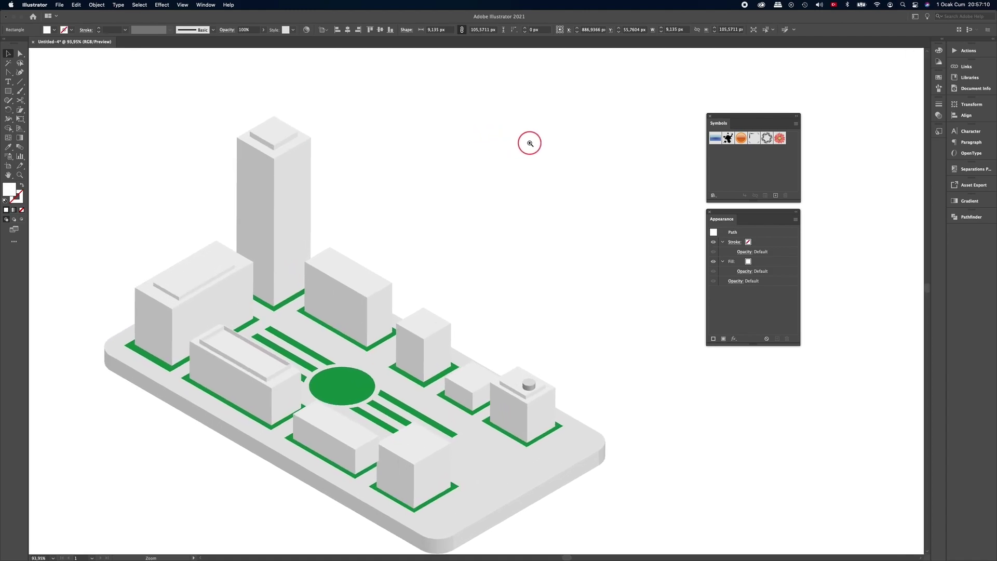
{"action": "left_click", "coordinate": [52, 33]}
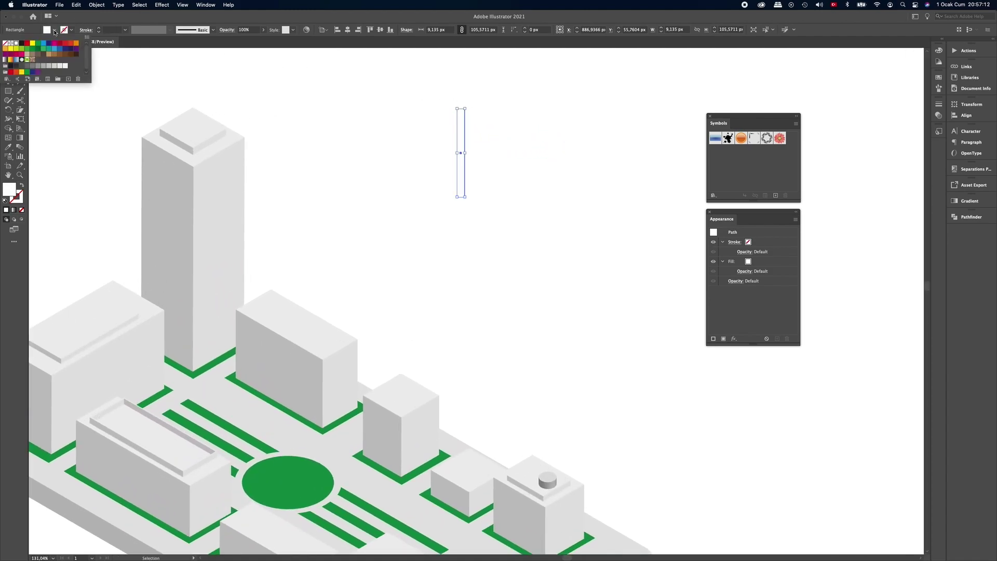
{"action": "left_click", "coordinate": [27, 67]}
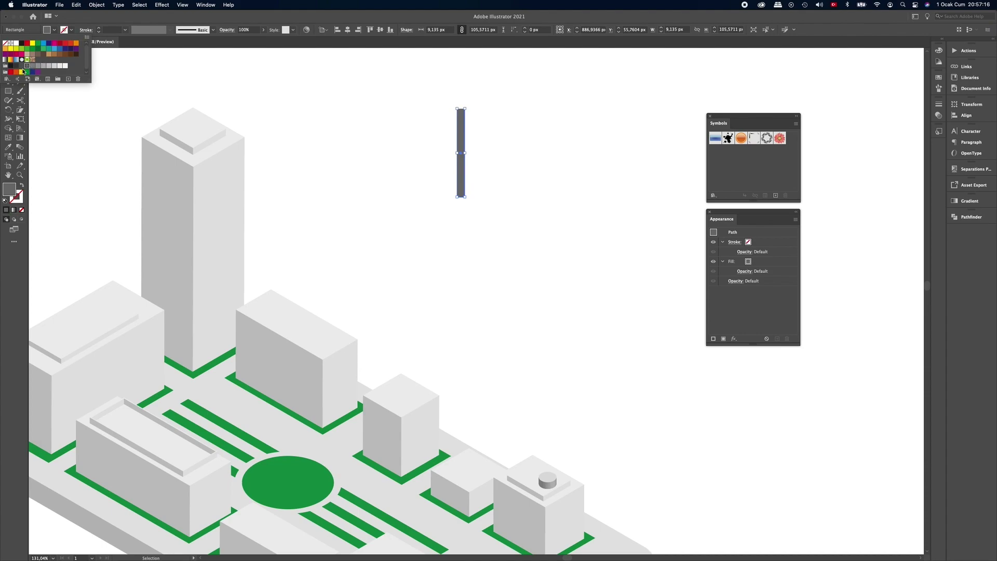
{"action": "left_click", "coordinate": [36, 66]}
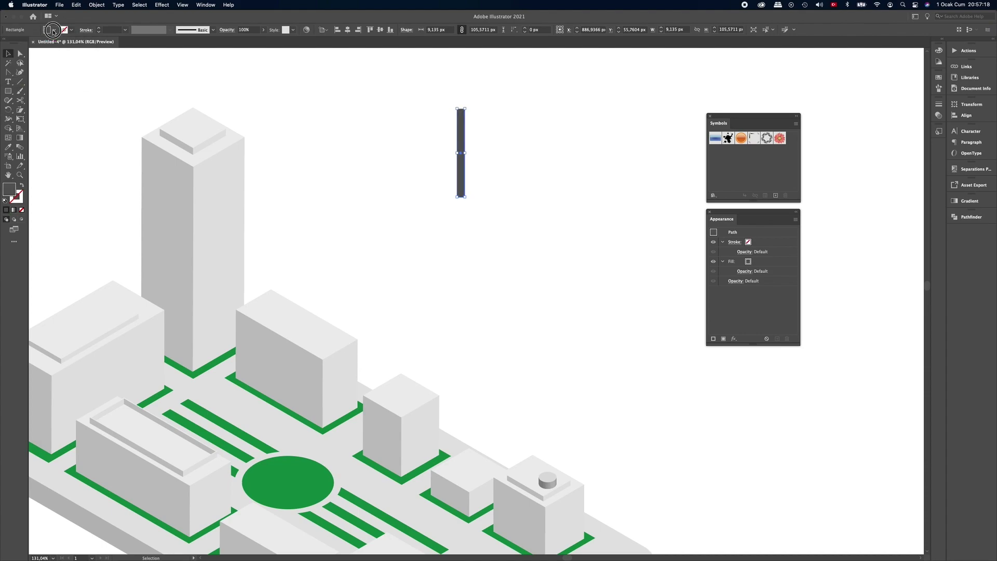
{"action": "left_click_drag", "start_coordinate": [466, 153], "coordinate": [463, 154]}
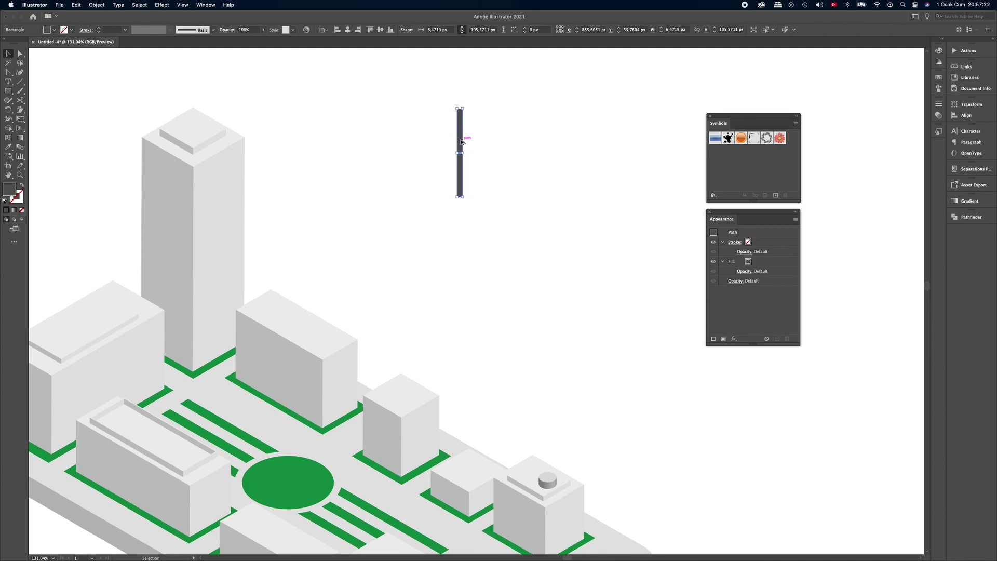
Duplicate the bar into four evenly spaced copies.
{"action": "left_click_drag", "start_coordinate": [463, 139], "coordinate": [474, 142]}
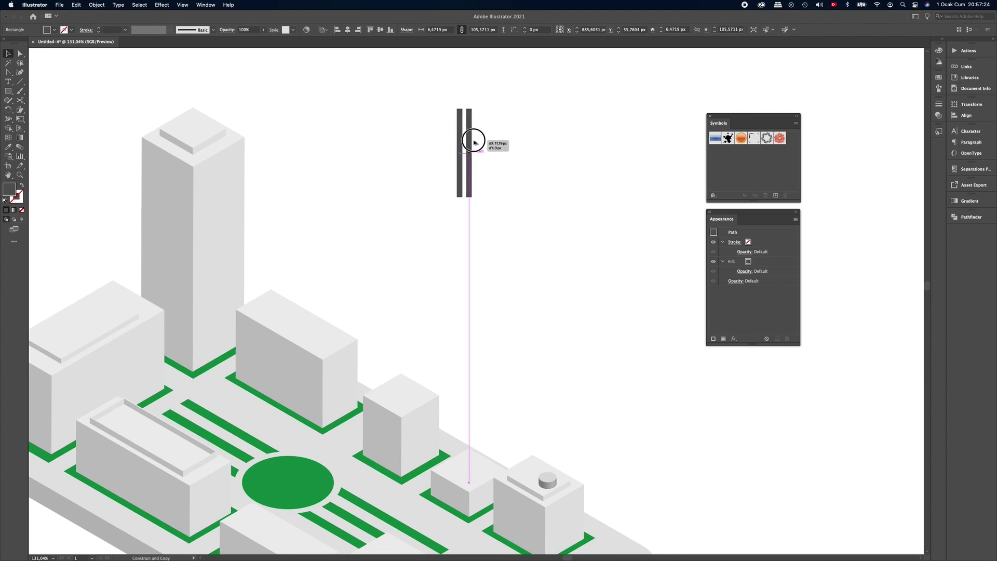
{"action": "mouse_move", "coordinate": [473, 141]}
{"action": "left_mouse_down"}
{"action": "mouse_move", "coordinate": [499, 142]}
{"action": "mouse_move", "coordinate": [448, 147]}
{"action": "left_mouse_up"}
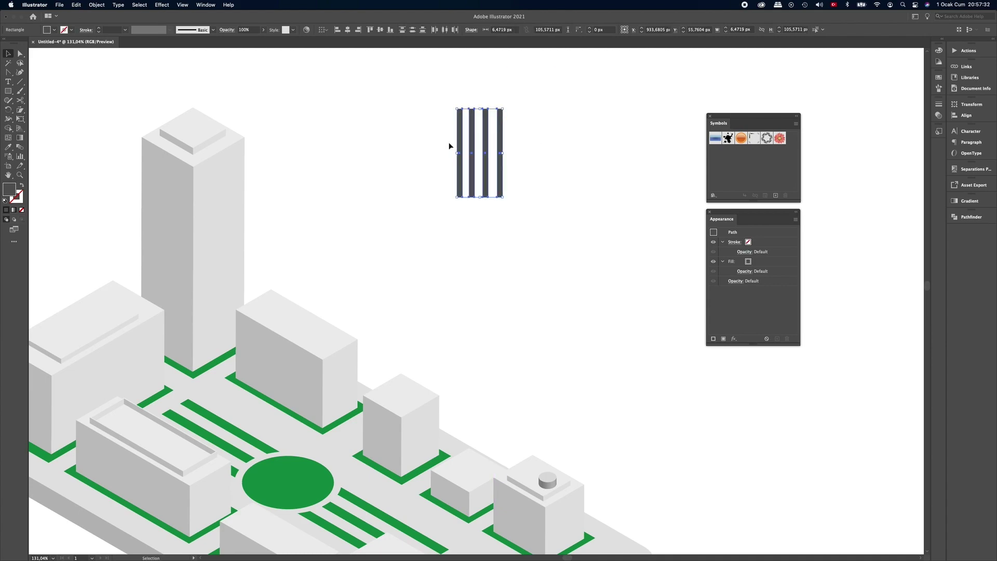
{"action": "left_click", "coordinate": [445, 30]}
Copy the four bars straight down and scale all eight down proportionally.
{"action": "left_click_drag", "start_coordinate": [524, 123], "coordinate": [452, 161]}
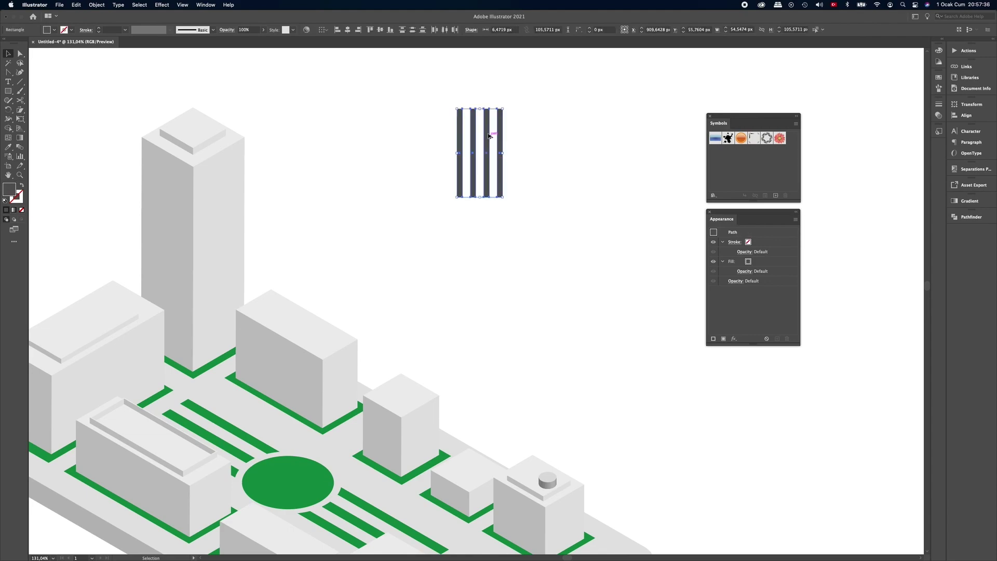
{"action": "left_click_drag", "start_coordinate": [488, 124], "coordinate": [486, 218]}
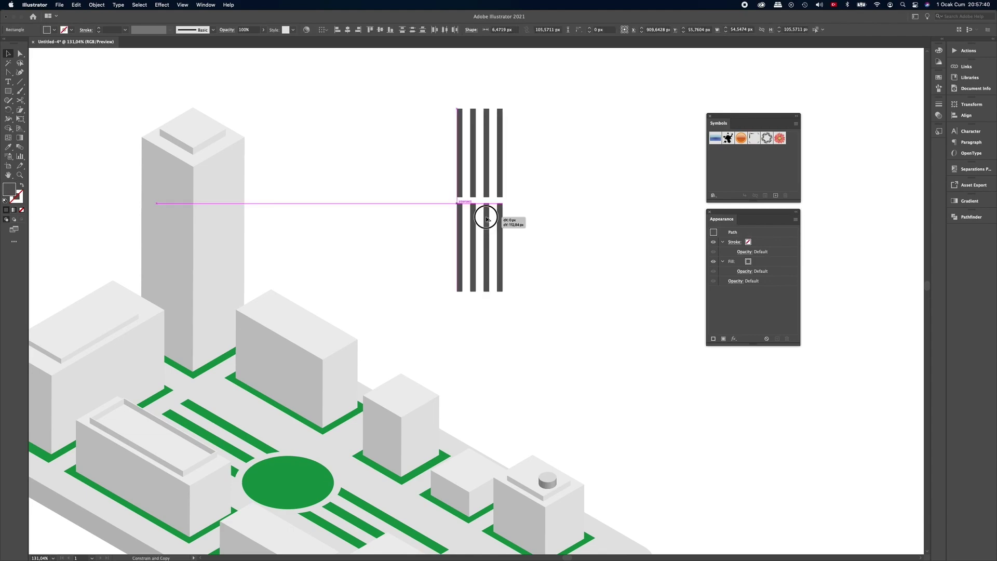
{"action": "left_click", "coordinate": [544, 235]}
{"action": "left_click_drag", "start_coordinate": [509, 312], "coordinate": [436, 174]}
{"action": "left_click_drag", "start_coordinate": [503, 291], "coordinate": [496, 265]}
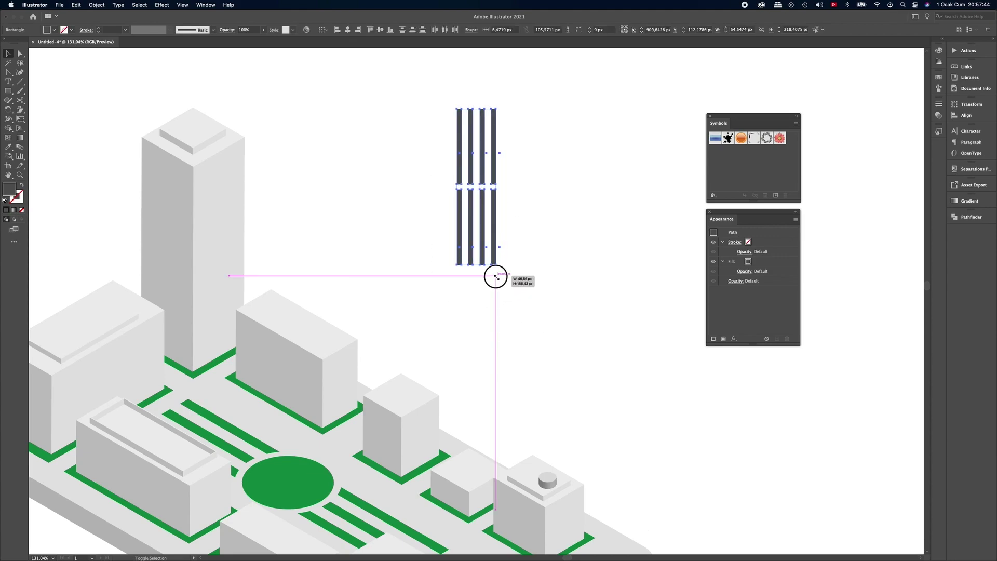
Add a third row of bars and a short bottom row below.
{"action": "left_click_drag", "start_coordinate": [483, 214], "coordinate": [484, 230]}
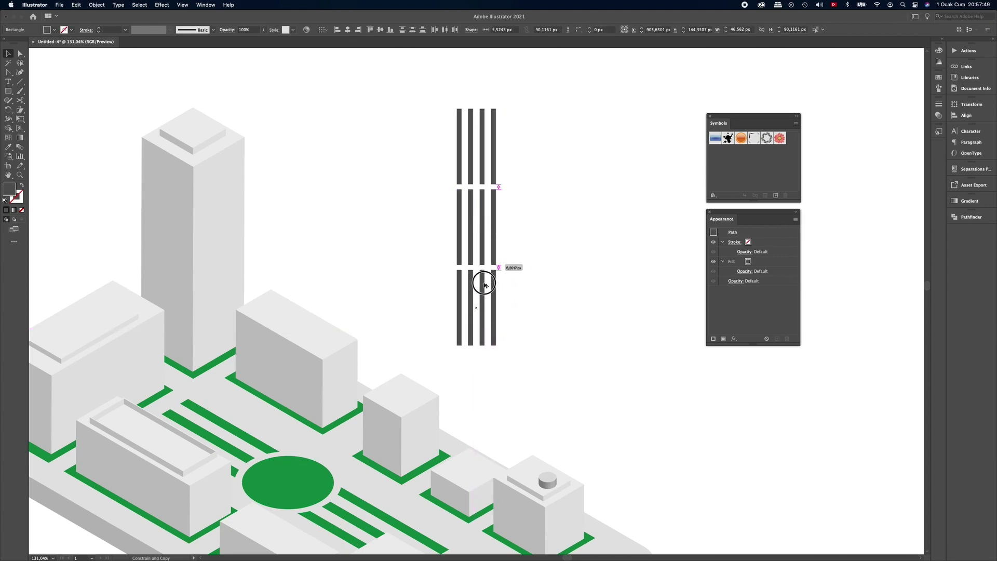
{"action": "mouse_move", "coordinate": [484, 268]}
{"action": "left_mouse_down"}
{"action": "mouse_move", "coordinate": [488, 322]}
{"action": "mouse_move", "coordinate": [481, 286]}
{"action": "left_mouse_up"}
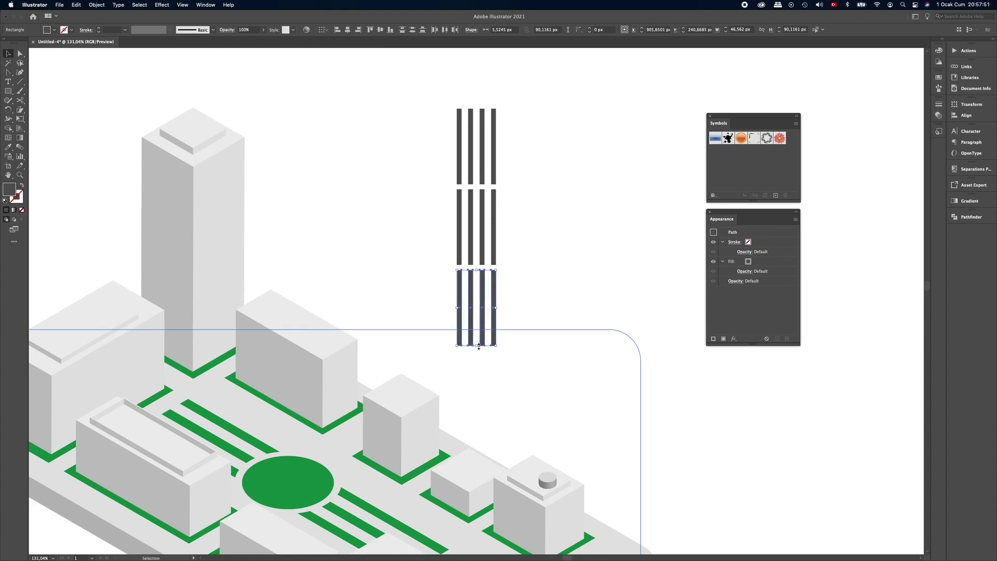
{"action": "left_click_drag", "start_coordinate": [480, 286], "coordinate": [483, 297]}
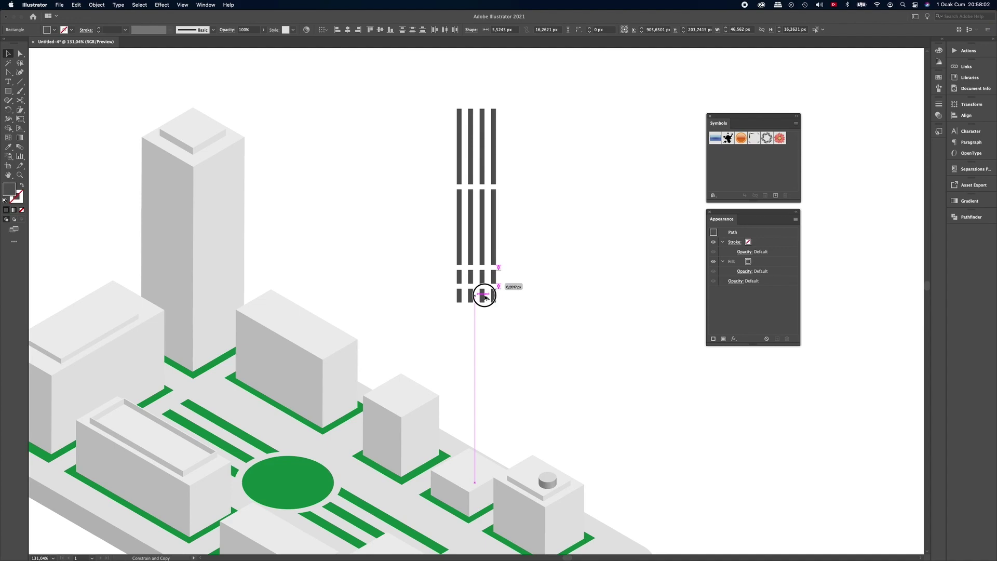
{"action": "left_click_drag", "start_coordinate": [484, 297], "coordinate": [484, 297]}
{"action": "left_click", "coordinate": [530, 291]}
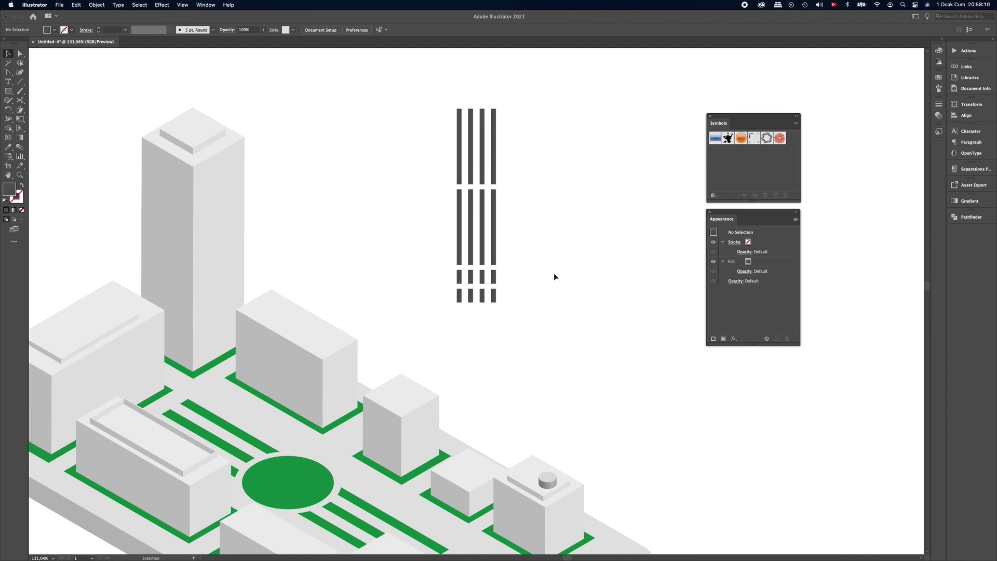
Group the window stripes, save them as New Symbol1, and delete the artboard copy.
{"action": "left_click_drag", "start_coordinate": [541, 92], "coordinate": [454, 311]}
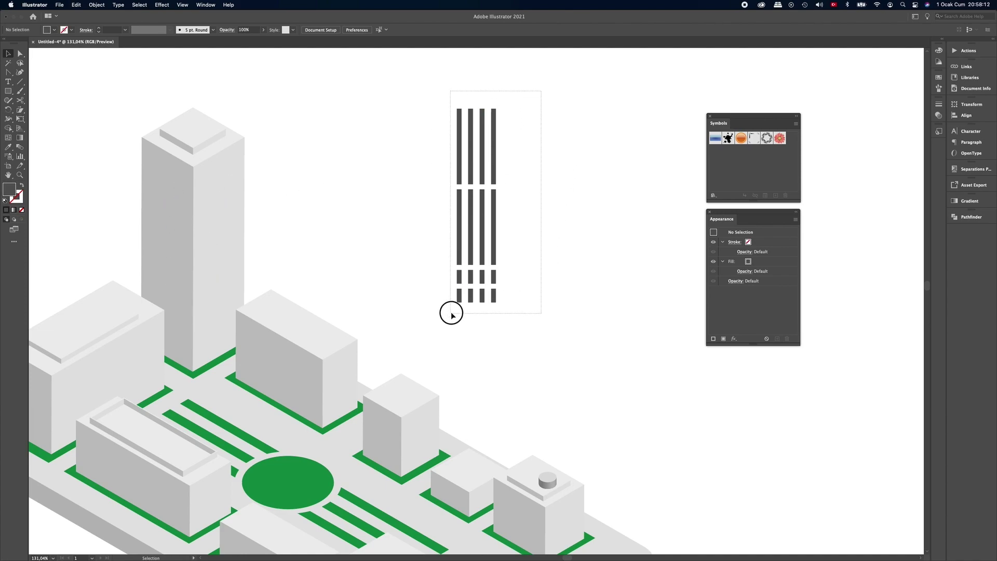
{"action": "key", "text": "a"}
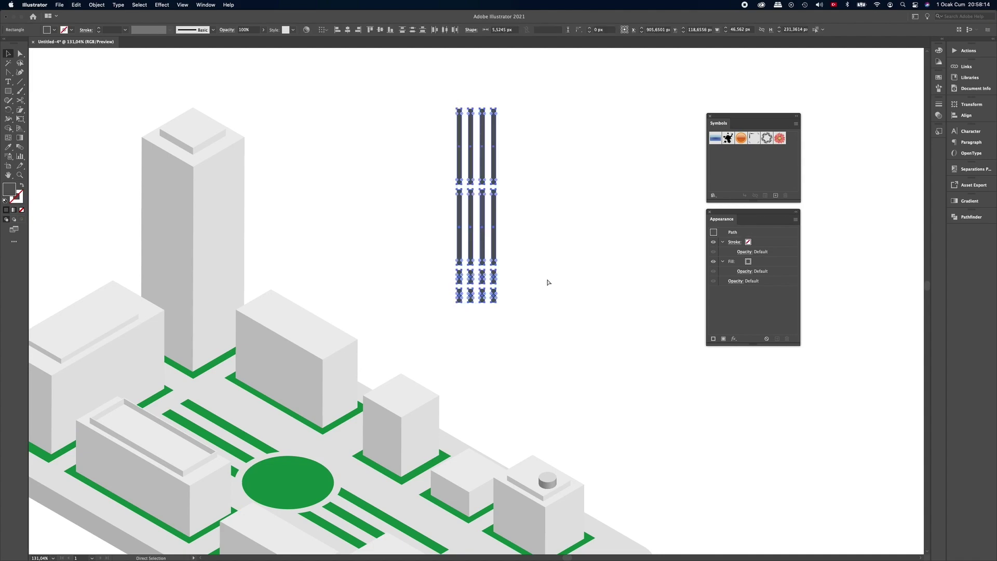
{"action": "key", "text": "v"}
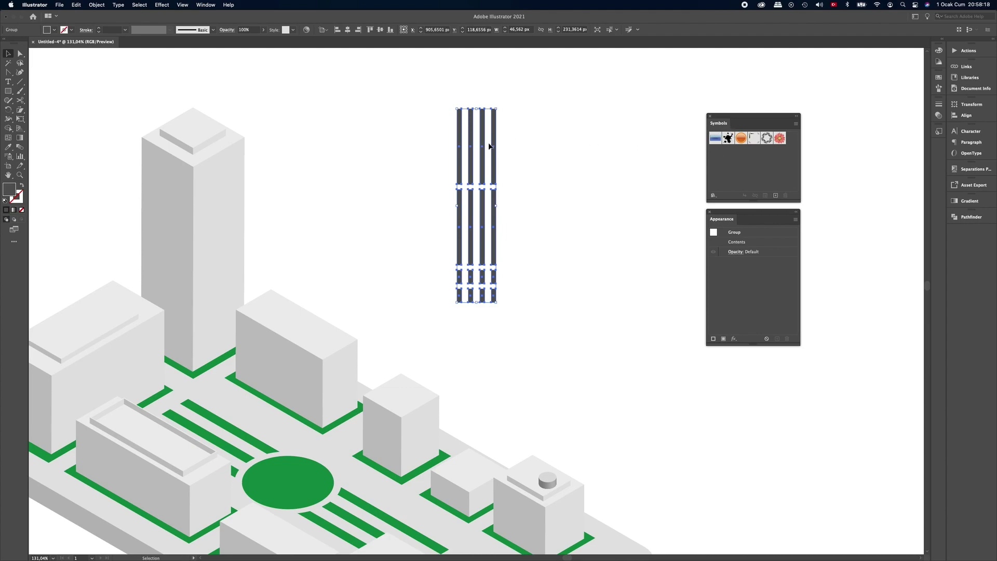
{"action": "left_click_drag", "start_coordinate": [494, 156], "coordinate": [728, 165]}
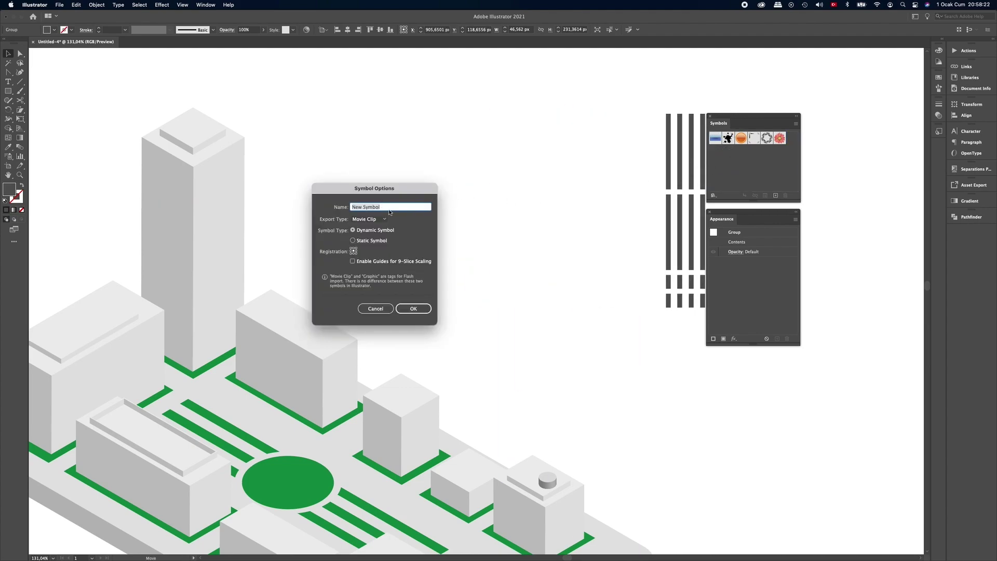
{"action": "left_click", "coordinate": [396, 206]}
{"action": "left_click", "coordinate": [415, 308]}
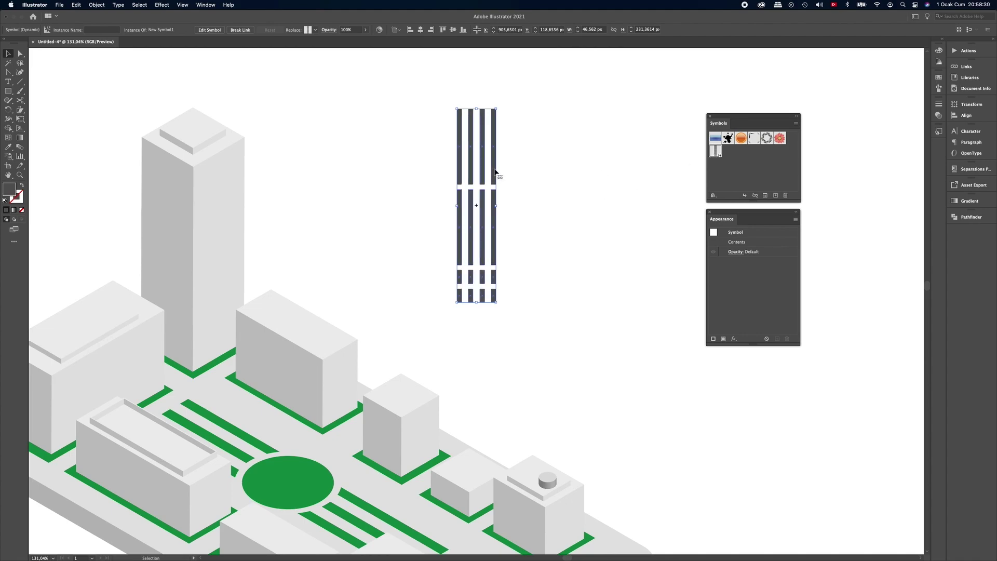
{"action": "key", "text": "Delete"}
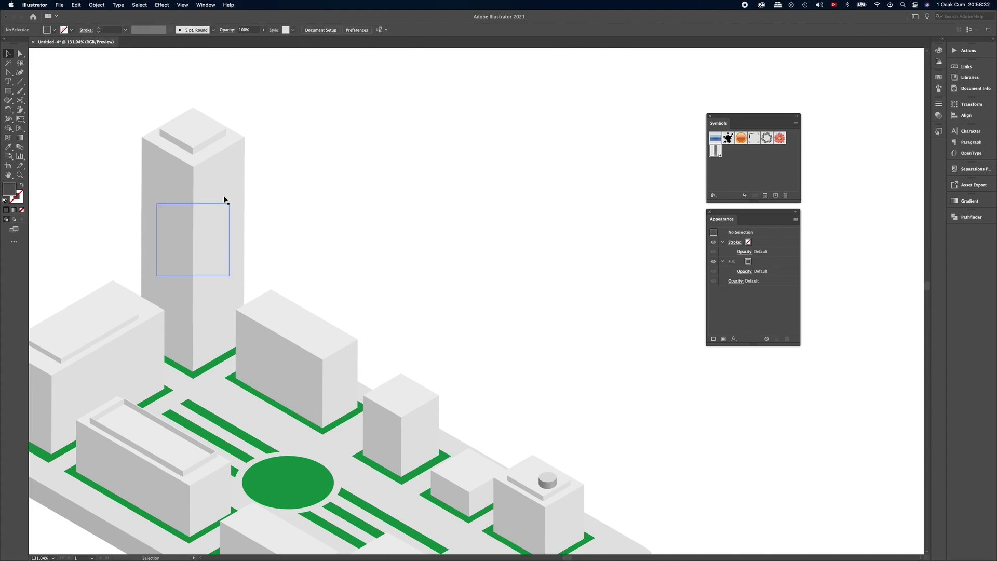
Open Map Art from the tall tower's 3D Extrude & Bevel settings.
{"action": "left_click", "coordinate": [203, 232]}
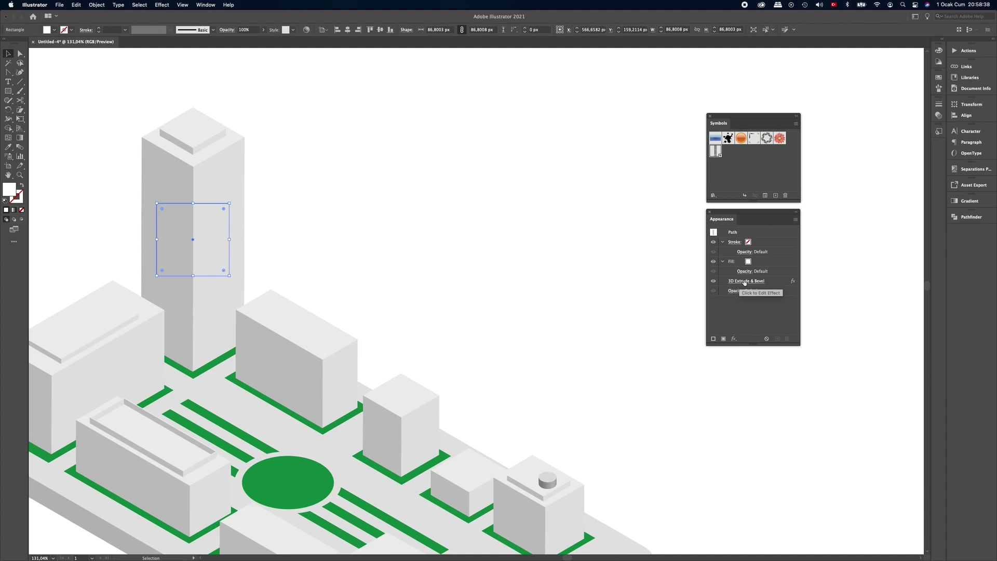
{"action": "left_click", "coordinate": [745, 281]}
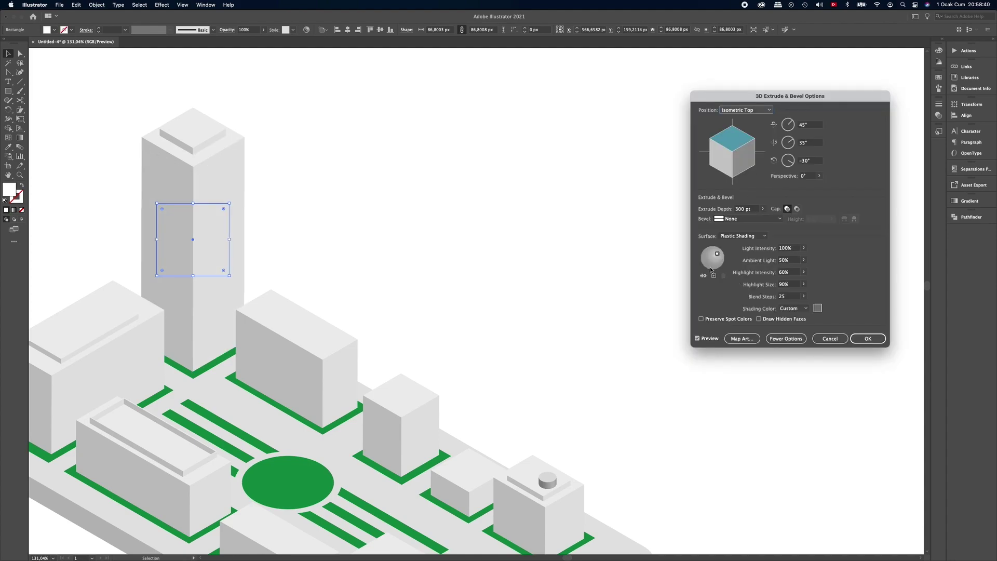
{"action": "left_click_drag", "start_coordinate": [773, 96], "coordinate": [537, 90]}
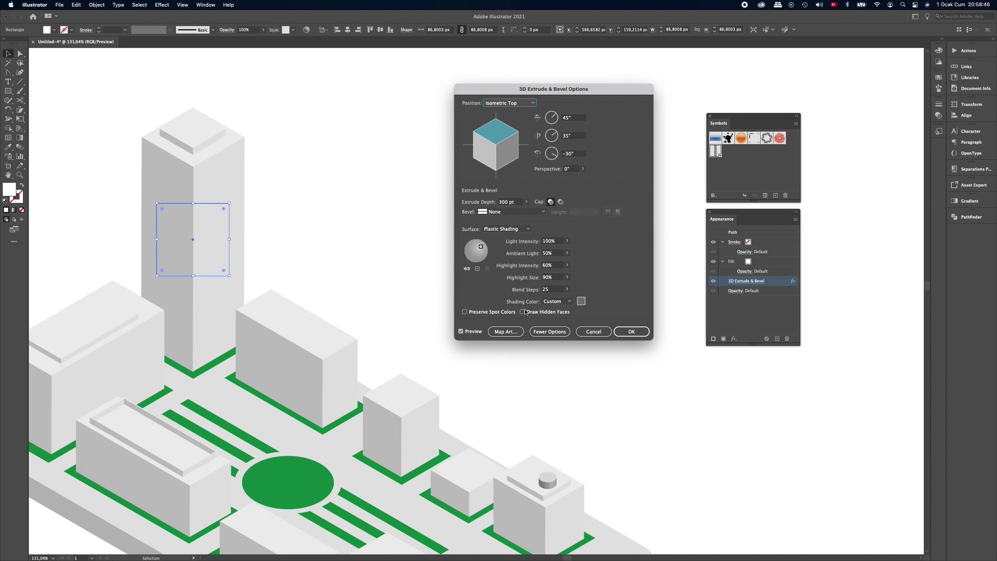
{"action": "left_click", "coordinate": [508, 333]}
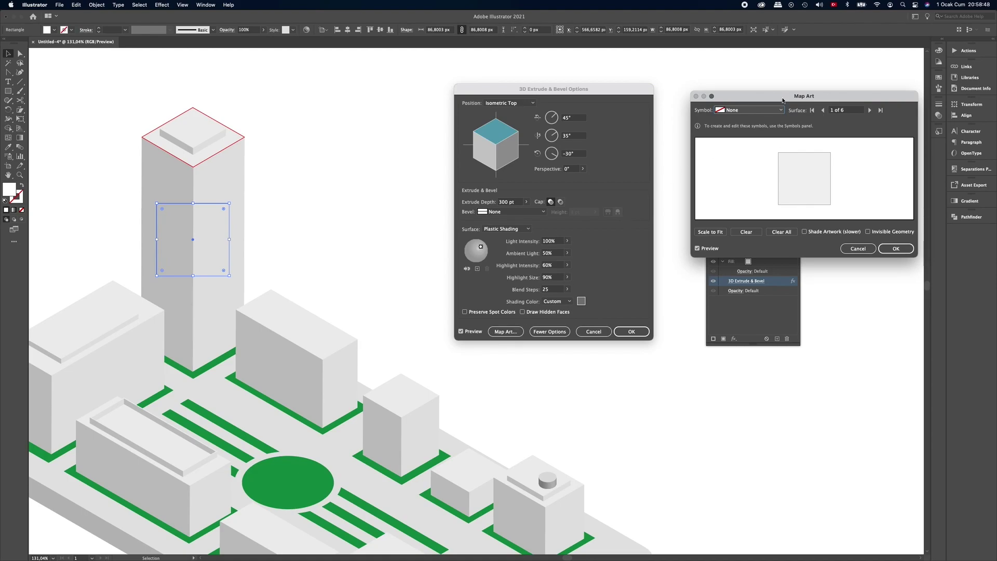
{"action": "left_click_drag", "start_coordinate": [792, 88], "coordinate": [555, 88]}
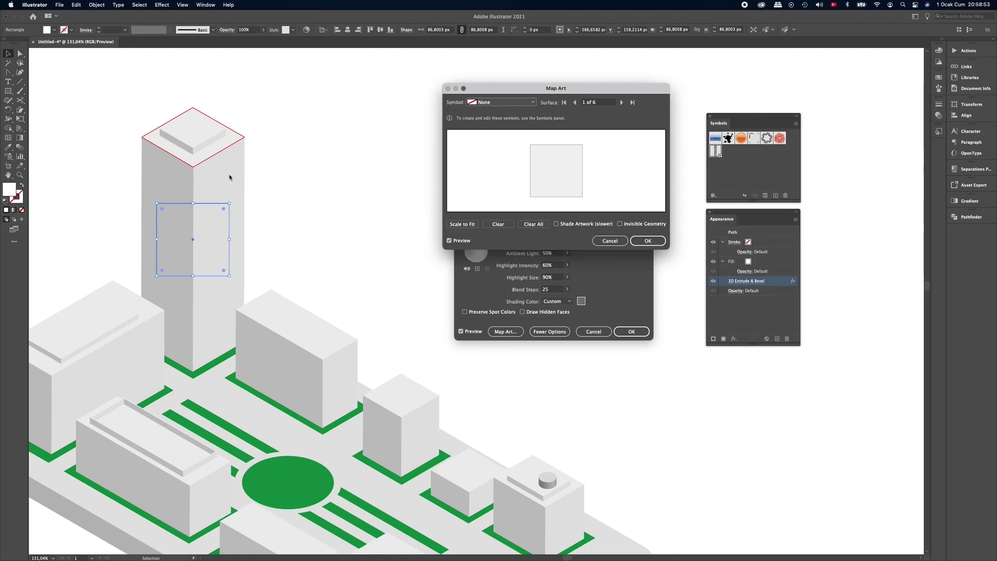
Map New Symbol1 onto surface 3, rotated and stretched to the face's full height.
{"action": "left_click", "coordinate": [622, 102]}
{"action": "left_click", "coordinate": [622, 102]}
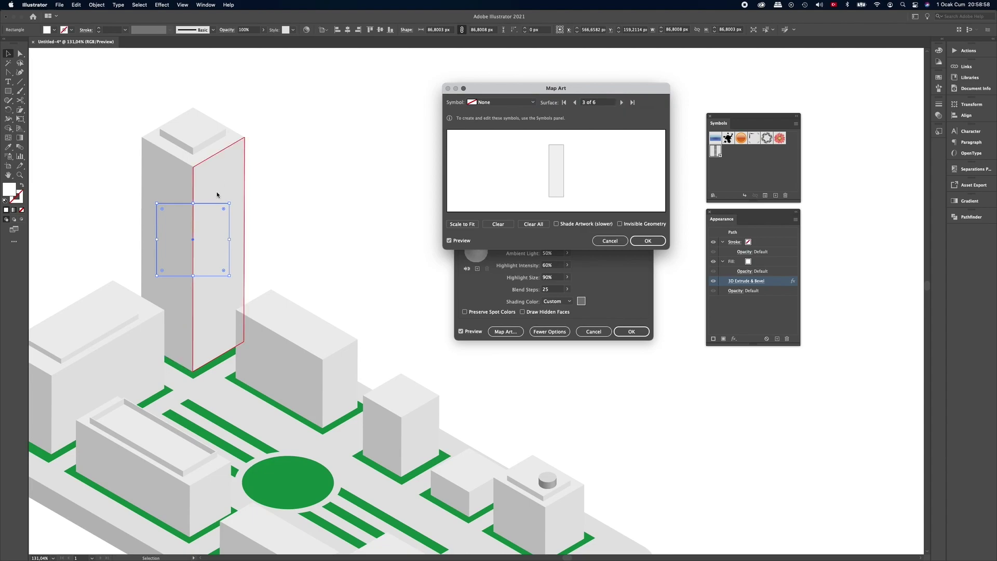
{"action": "left_click", "coordinate": [519, 102]}
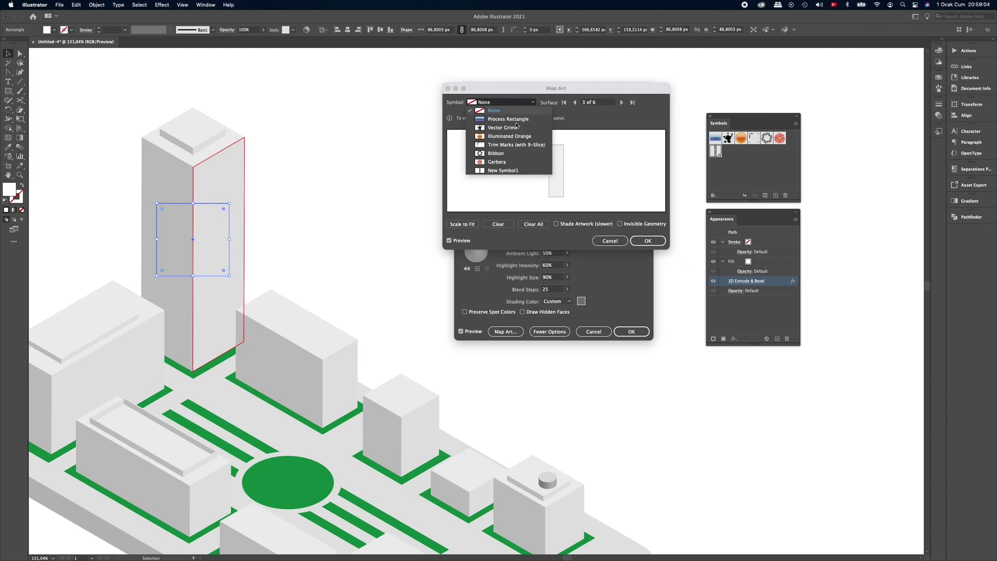
{"action": "left_click", "coordinate": [503, 170]}
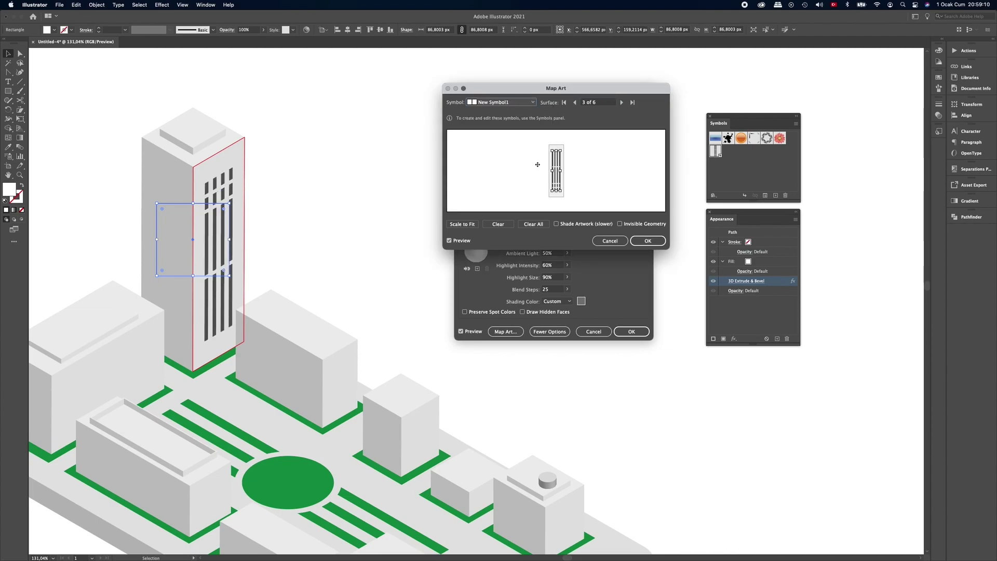
{"action": "mouse_move", "coordinate": [558, 146]}
{"action": "left_mouse_down"}
{"action": "mouse_move", "coordinate": [537, 182]}
{"action": "mouse_move", "coordinate": [587, 204]}
{"action": "left_mouse_up"}
{"action": "left_click_drag", "start_coordinate": [445, 250], "coordinate": [400, 309]}
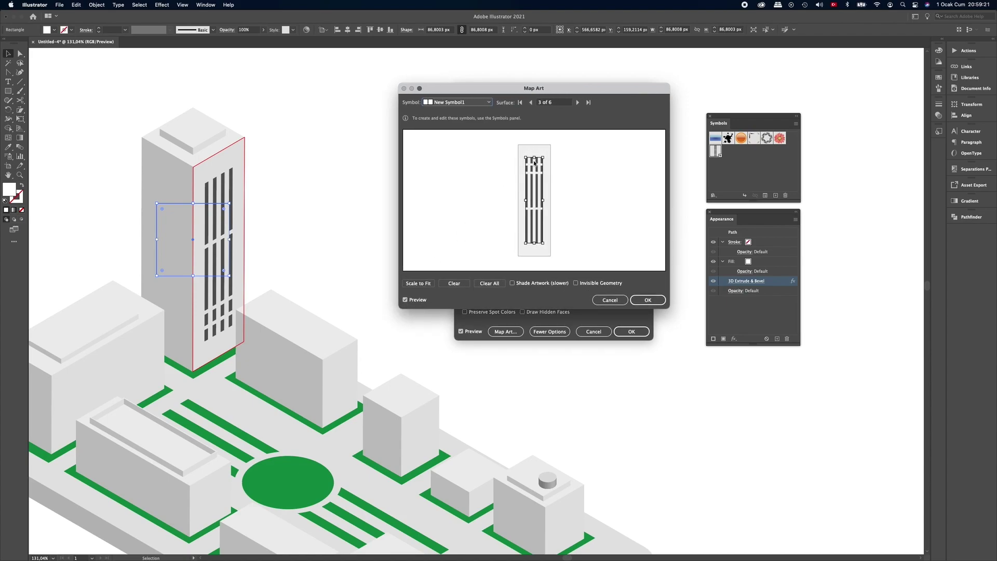
{"action": "left_click_drag", "start_coordinate": [534, 157], "coordinate": [534, 150]}
{"action": "left_click_drag", "start_coordinate": [536, 243], "coordinate": [535, 251]}
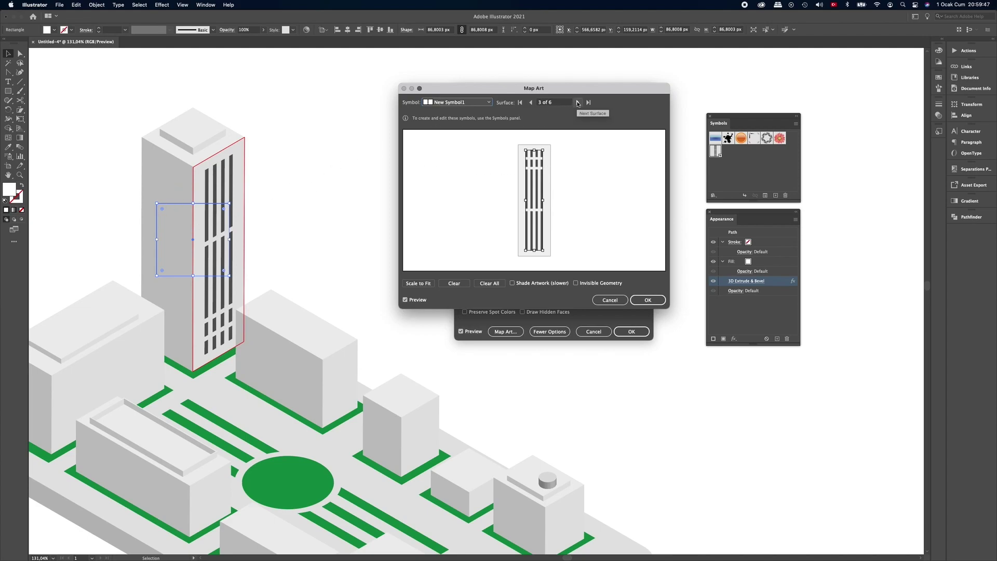
{"action": "left_click", "coordinate": [578, 103]}
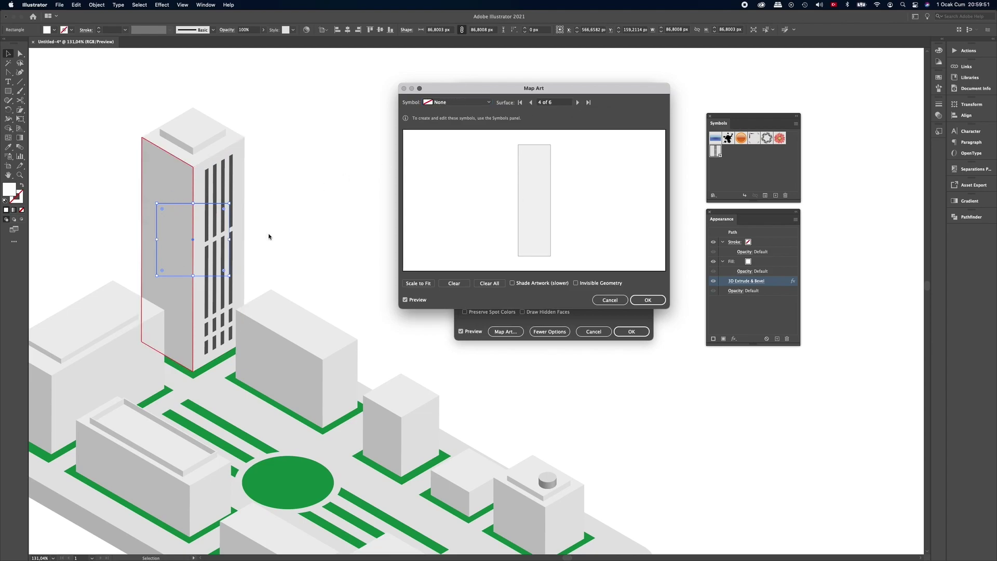
Map New Symbol1 onto surface 4 of 6, rotated upright and stretched to full height.
{"action": "left_click", "coordinate": [486, 102]}
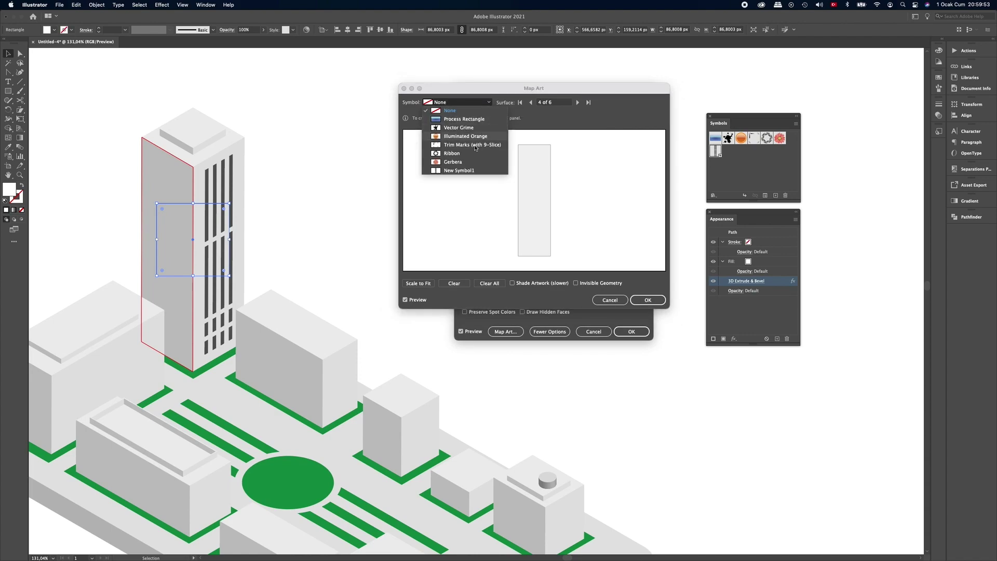
{"action": "left_click", "coordinate": [465, 172]}
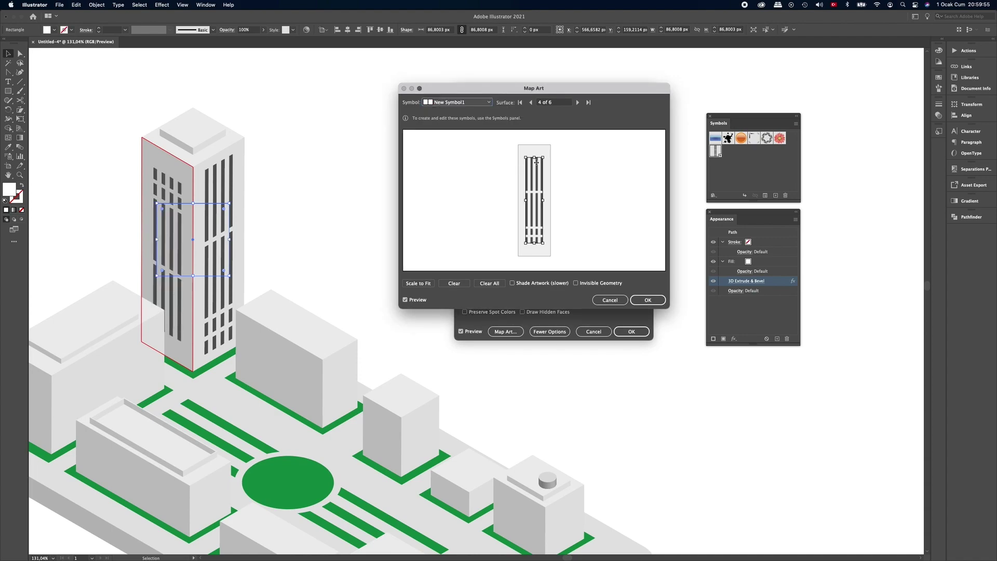
{"action": "left_click", "coordinate": [549, 156]}
{"action": "mouse_move", "coordinate": [534, 152]}
{"action": "left_mouse_down"}
{"action": "mouse_move", "coordinate": [503, 174]}
{"action": "mouse_move", "coordinate": [563, 249]}
{"action": "left_mouse_up"}
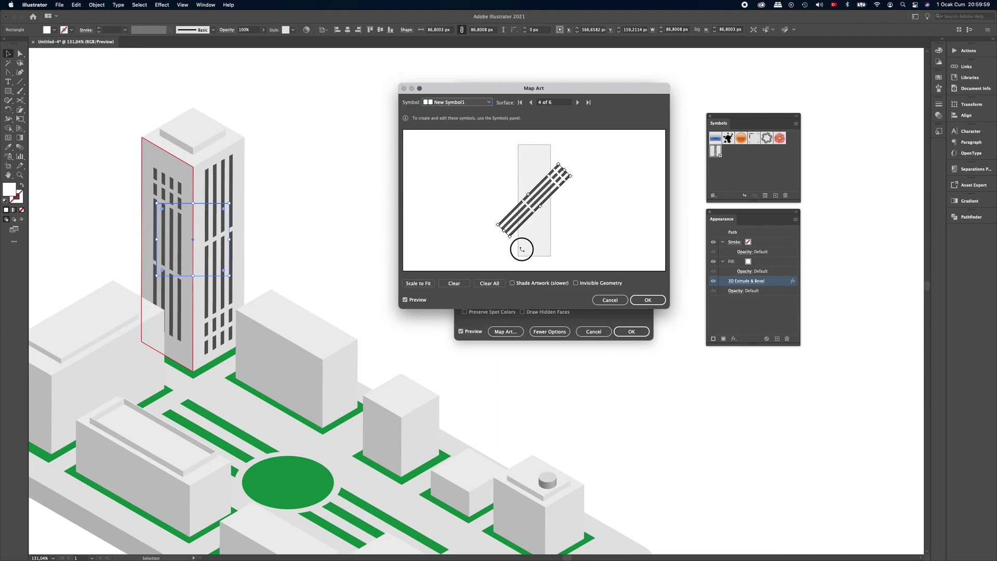
{"action": "left_click_drag", "start_coordinate": [535, 157], "coordinate": [535, 150]}
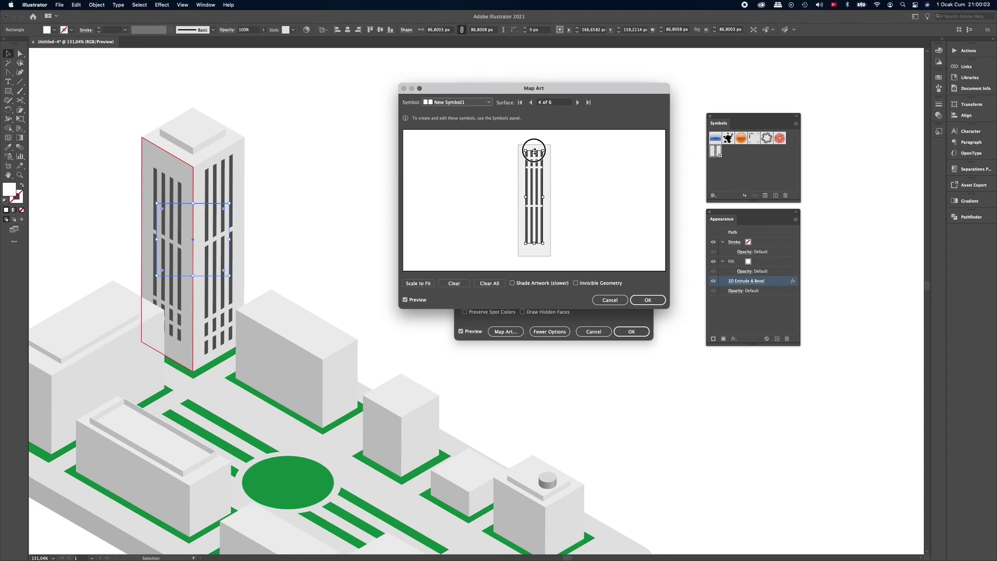
{"action": "left_click_drag", "start_coordinate": [534, 243], "coordinate": [534, 249]}
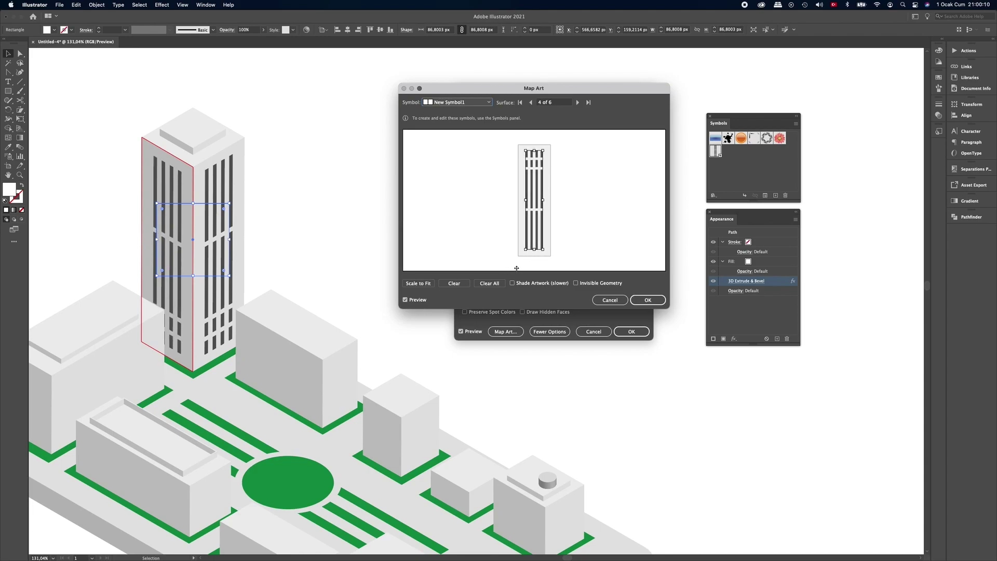
{"action": "left_click", "coordinate": [647, 300]}
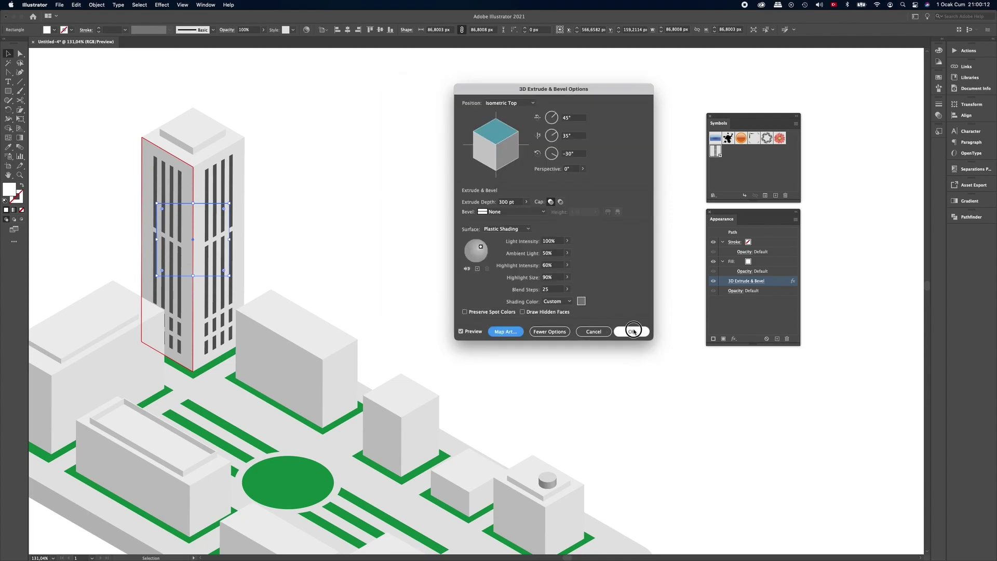
Close the tower's 3D settings and zoom out to the whole city block.
{"action": "left_click", "coordinate": [631, 331]}
{"action": "left_click", "coordinate": [582, 257]}
{"action": "left_click_drag", "start_coordinate": [579, 242], "coordinate": [507, 243]}
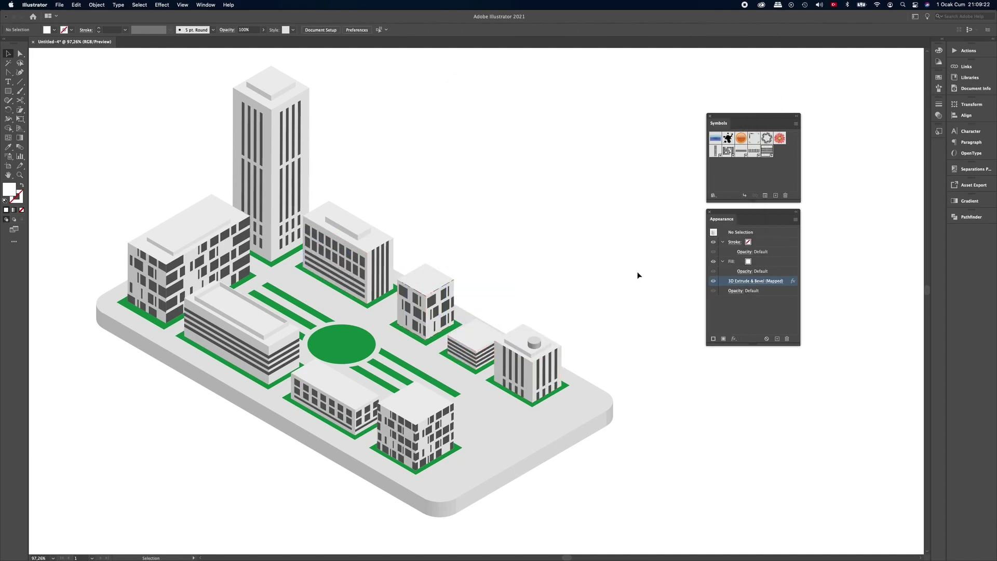
{"action": "left_click", "coordinate": [440, 305]}
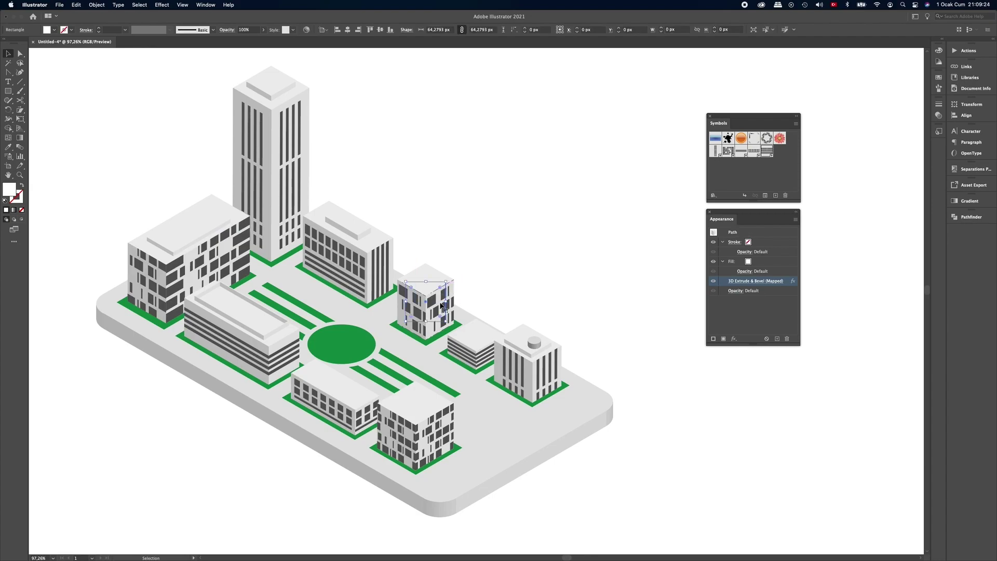
Shrink the window pattern to fit the small building's third surface in Map Art.
{"action": "left_click", "coordinate": [741, 283]}
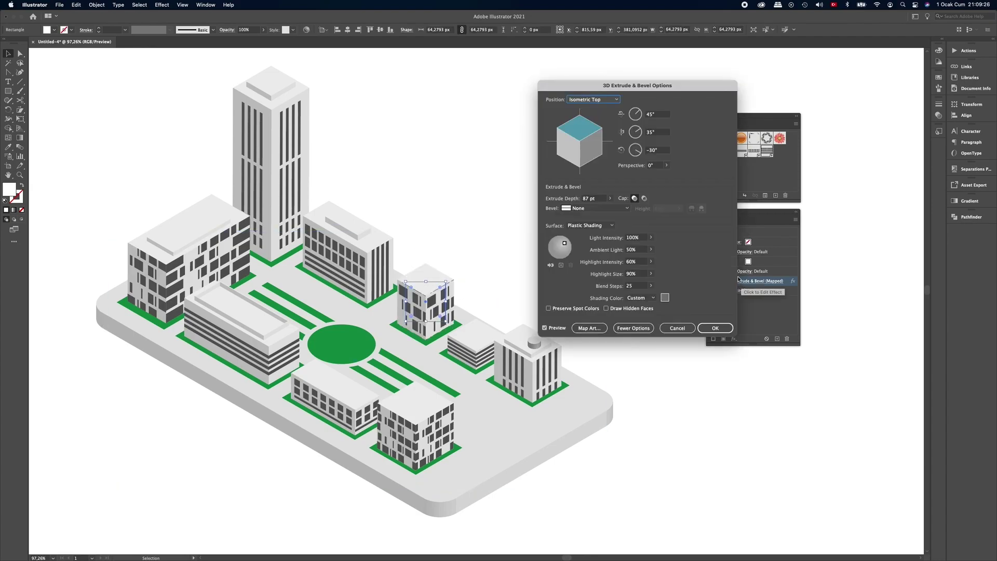
{"action": "left_click", "coordinate": [589, 327]}
{"action": "left_click", "coordinate": [716, 99]}
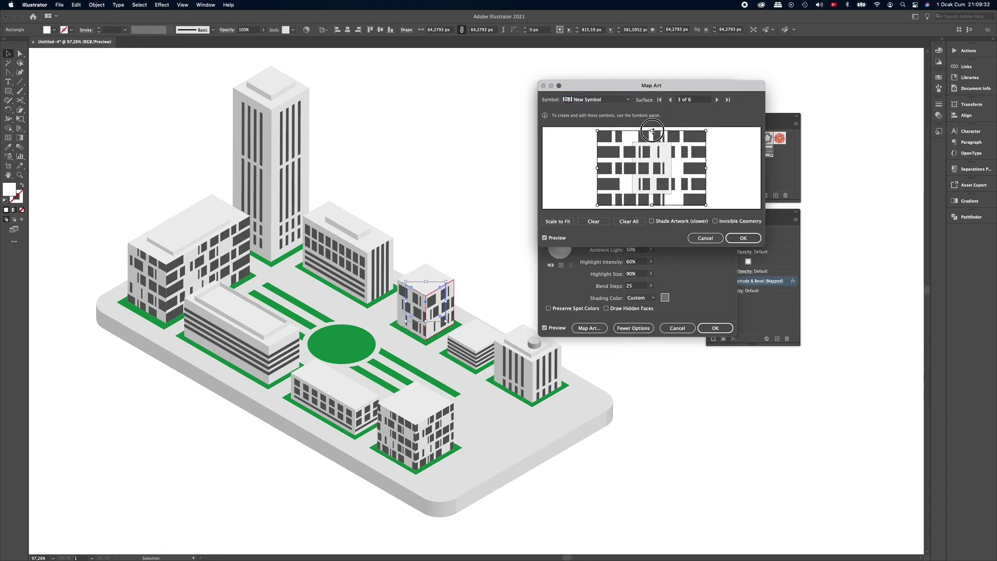
{"action": "left_click_drag", "start_coordinate": [653, 131], "coordinate": [653, 146]}
{"action": "left_click_drag", "start_coordinate": [651, 204], "coordinate": [651, 191]}
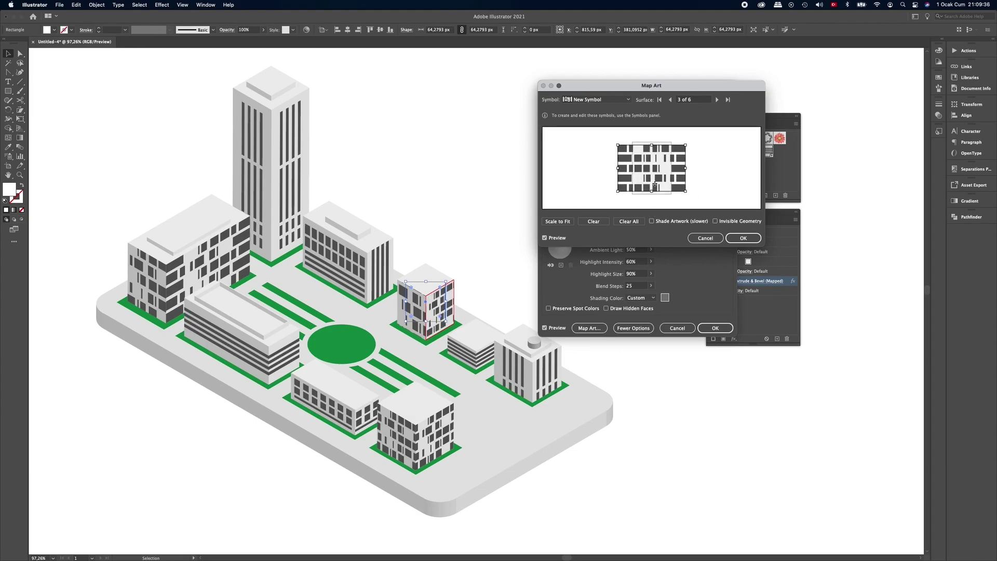
Scale the pattern down on surface 4 of 6 and apply the 3D effect.
{"action": "left_click", "coordinate": [716, 100]}
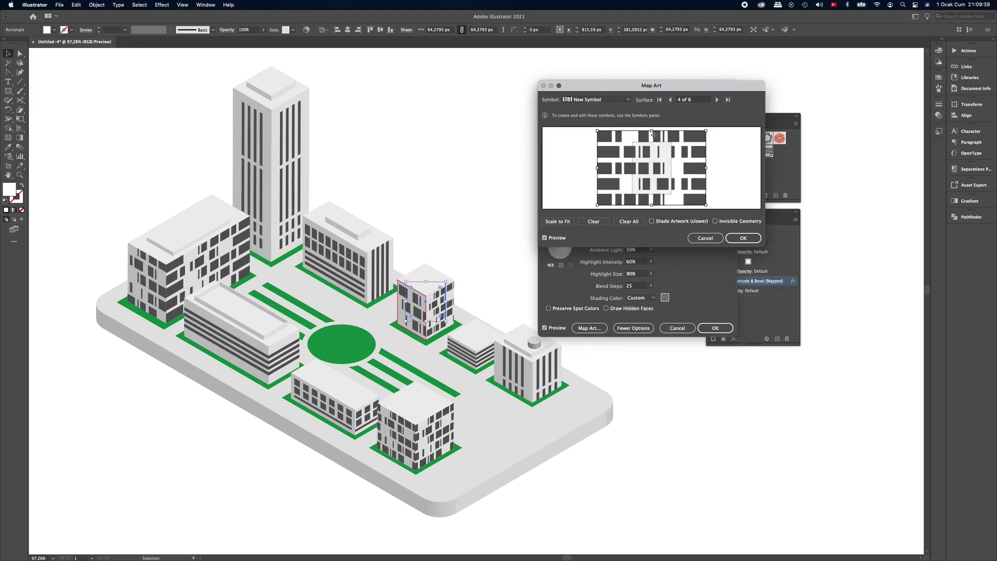
{"action": "left_click_drag", "start_coordinate": [655, 134], "coordinate": [652, 145]}
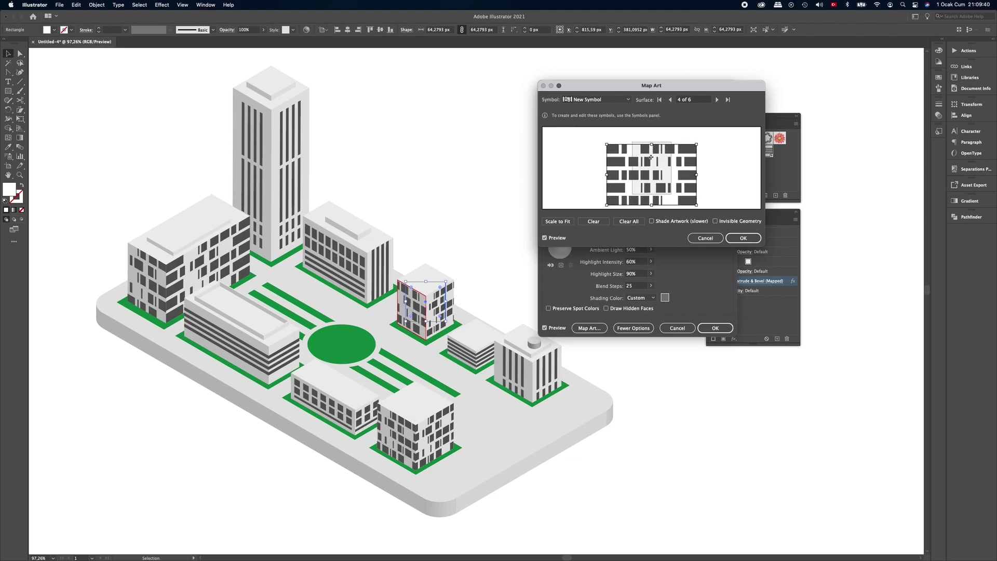
{"action": "left_click_drag", "start_coordinate": [651, 204], "coordinate": [652, 191]}
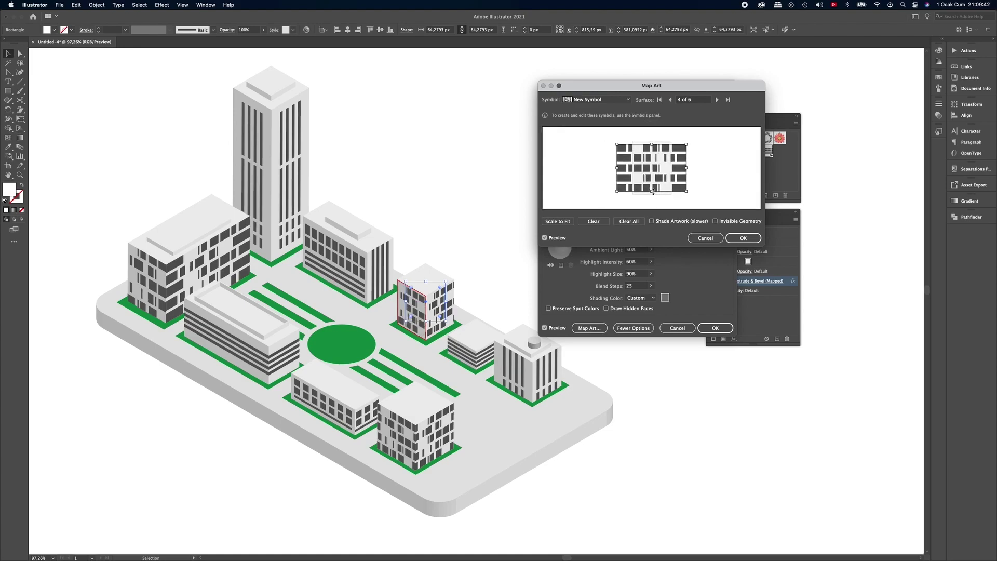
{"action": "left_click", "coordinate": [734, 241]}
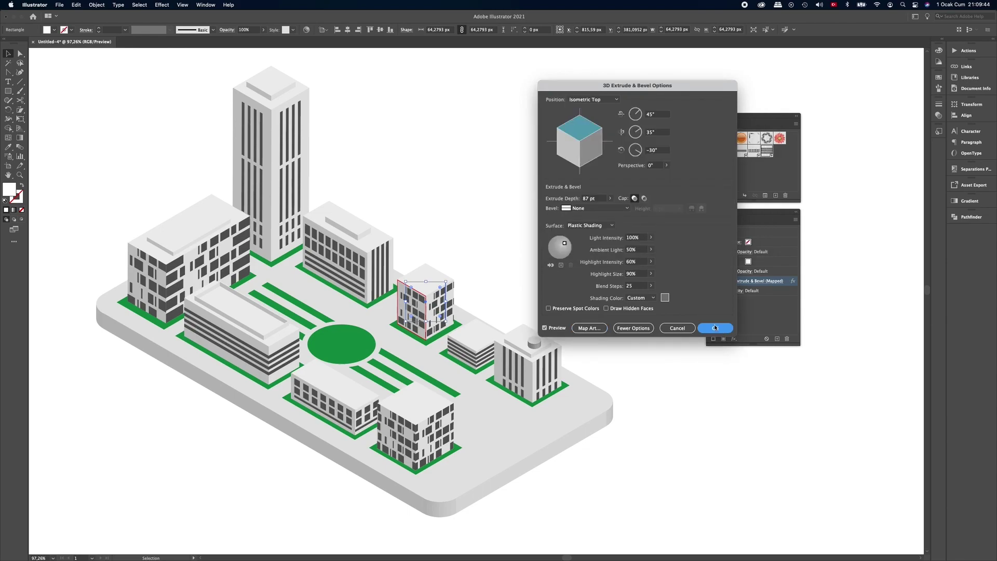
{"action": "left_click", "coordinate": [715, 328]}
{"action": "left_click", "coordinate": [608, 248]}
{"action": "key", "text": "z"}
{"action": "left_click", "coordinate": [545, 238], "text": "alt"}
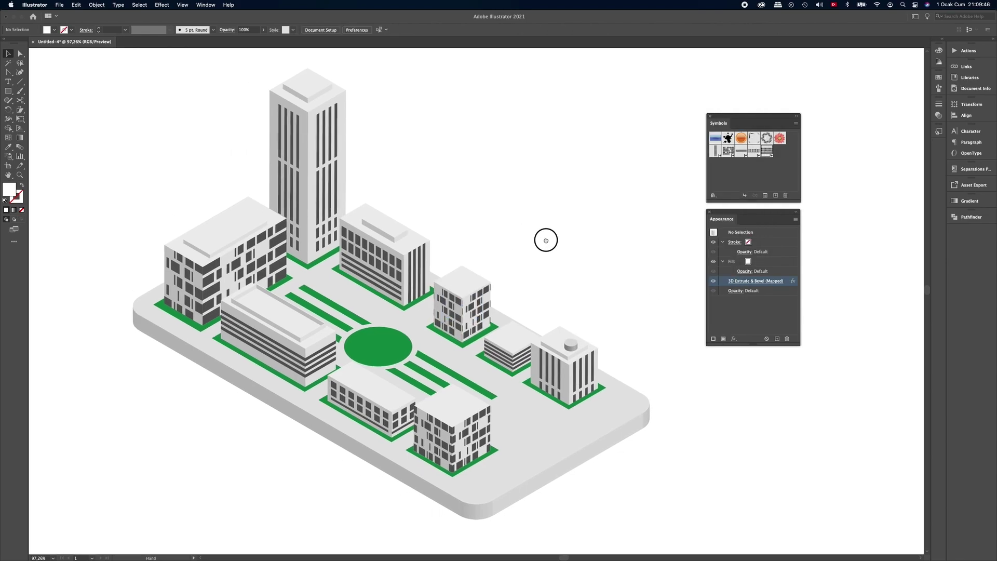
Zoom out, pan left, and start a Pen path in the empty space above the city.
{"action": "left_click", "coordinate": [604, 229], "text": "alt"}
{"action": "left_click_drag", "start_coordinate": [604, 230], "coordinate": [581, 238]}
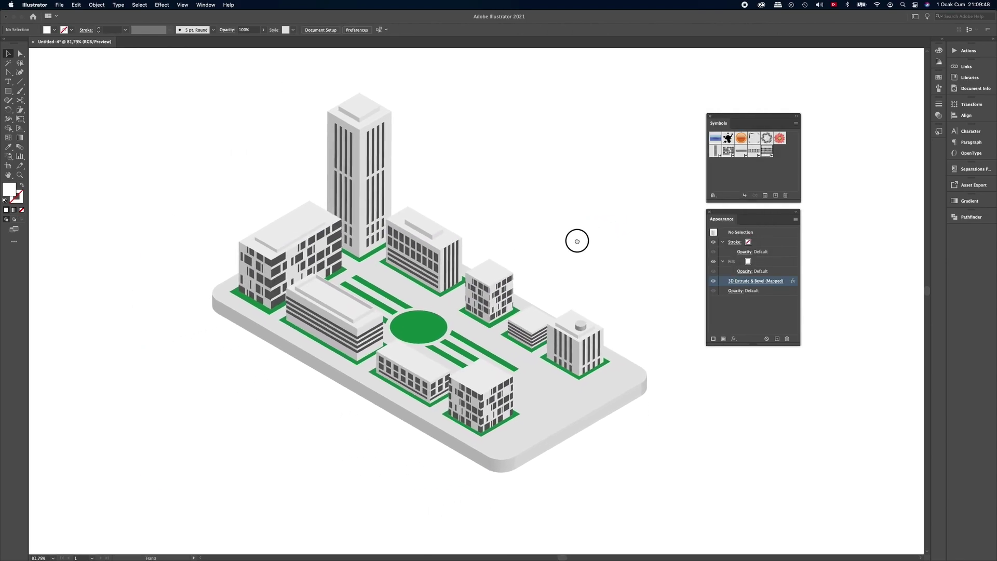
{"action": "key", "text": "v"}
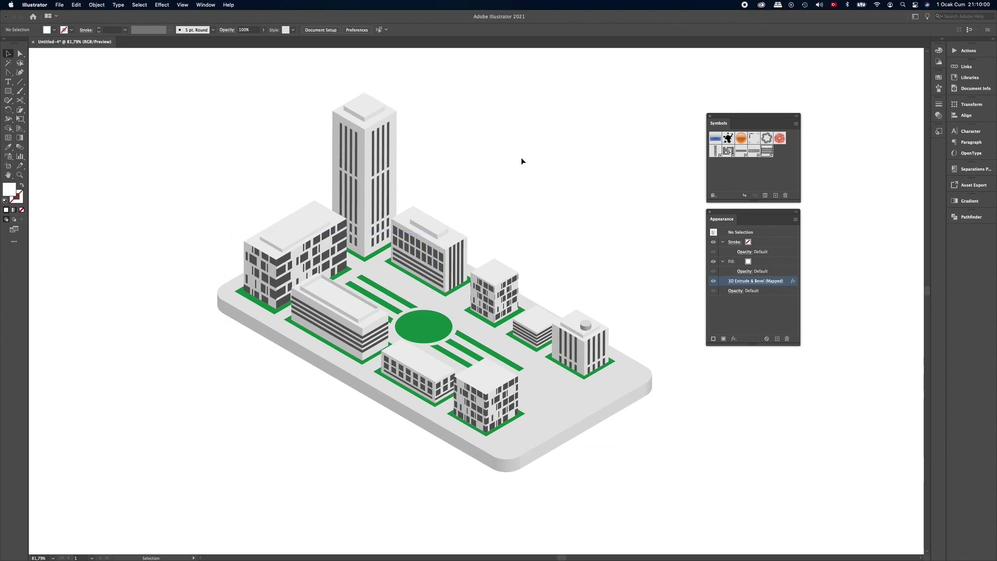
{"action": "left_click_drag", "start_coordinate": [527, 150], "coordinate": [445, 160]}
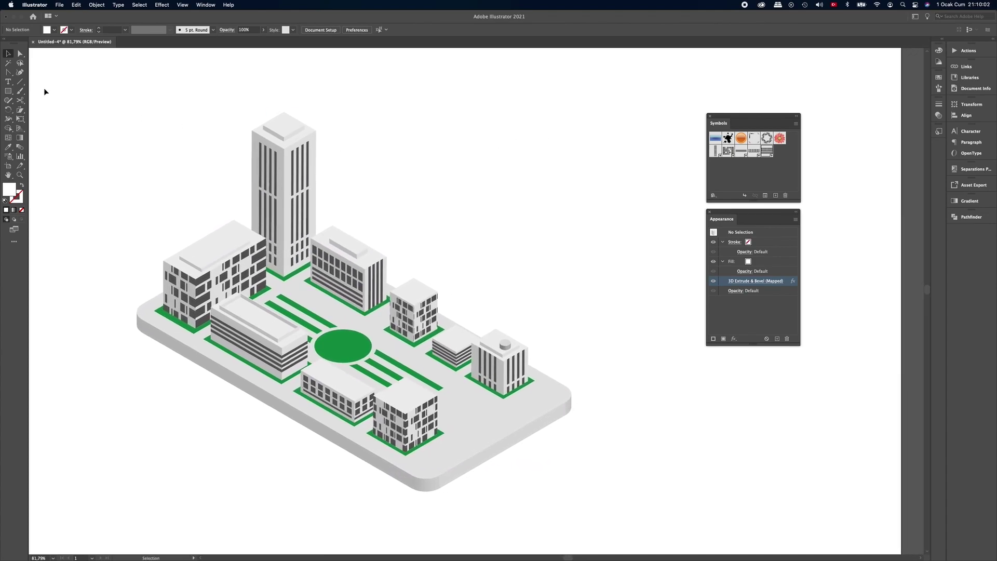
{"action": "left_click_drag", "start_coordinate": [8, 72], "coordinate": [34, 73]}
{"action": "left_click", "coordinate": [35, 73]}
{"action": "mouse_move", "coordinate": [469, 162]}
{"action": "left_mouse_down"}
{"action": "mouse_move", "coordinate": [469, 150]}
{"action": "mouse_move", "coordinate": [496, 150]}
{"action": "left_mouse_up"}
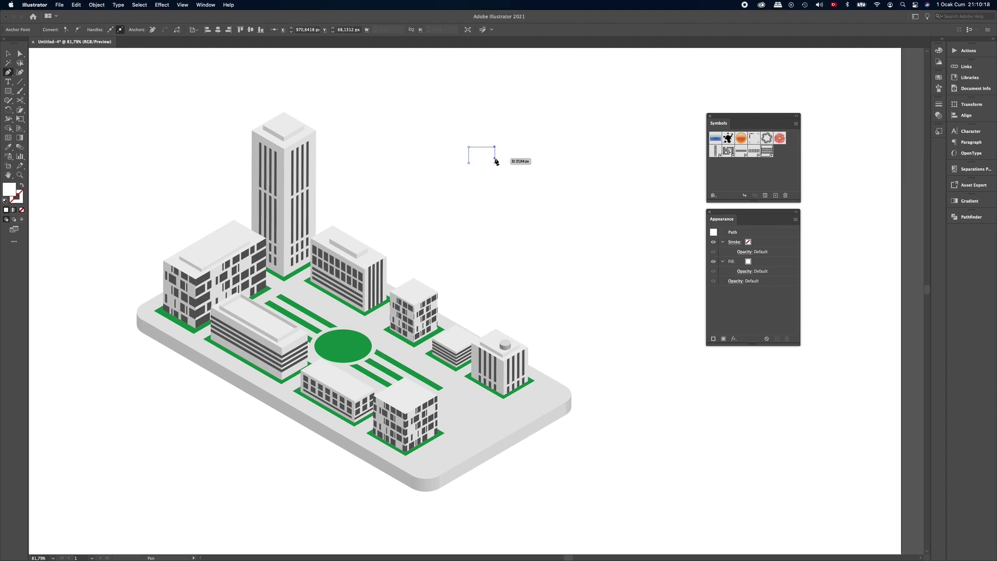
Finish the canopy outline's last corner and make the path stroke-only with no fill.
{"action": "left_click", "coordinate": [494, 162]}
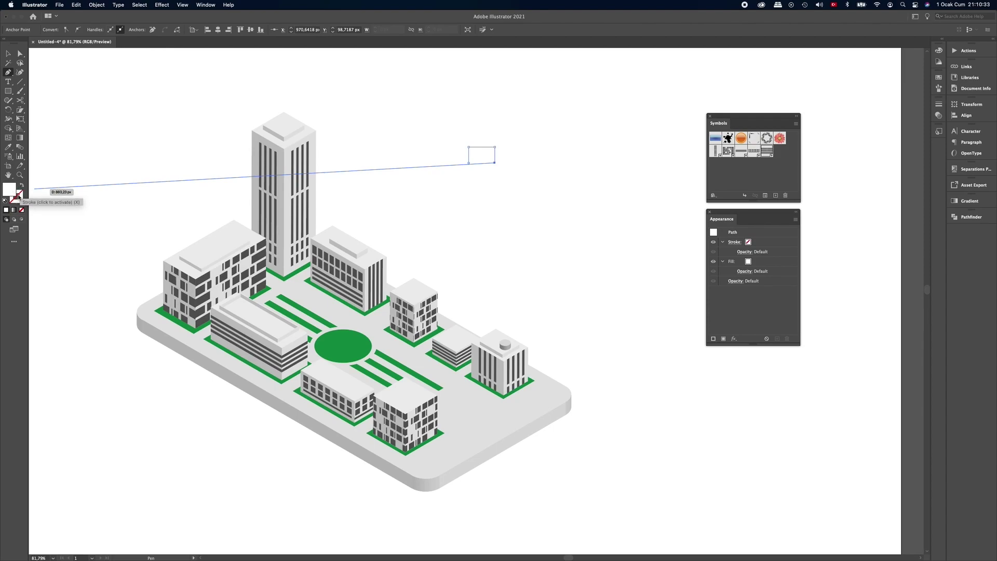
{"action": "left_click", "coordinate": [21, 186]}
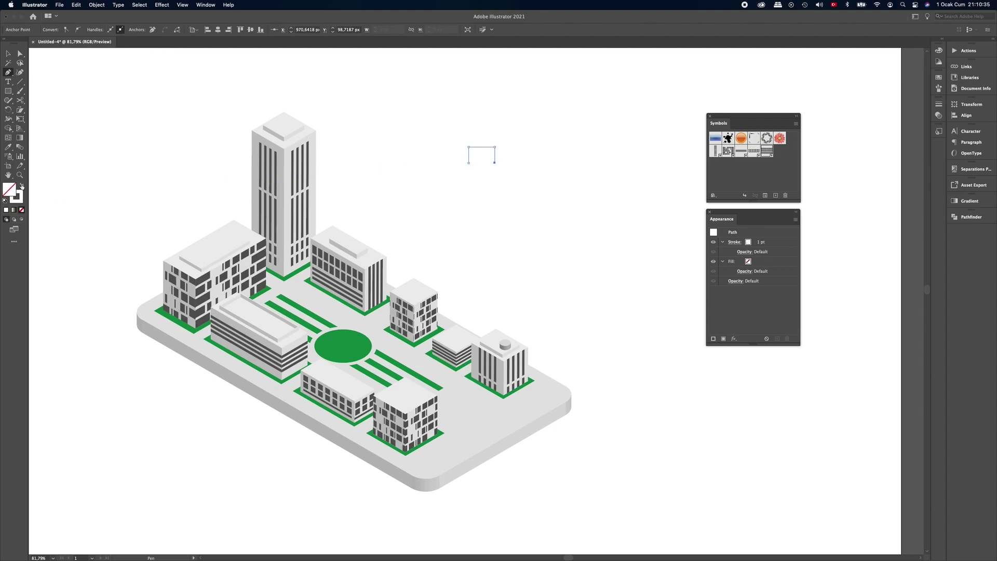
{"action": "left_click", "coordinate": [7, 53]}
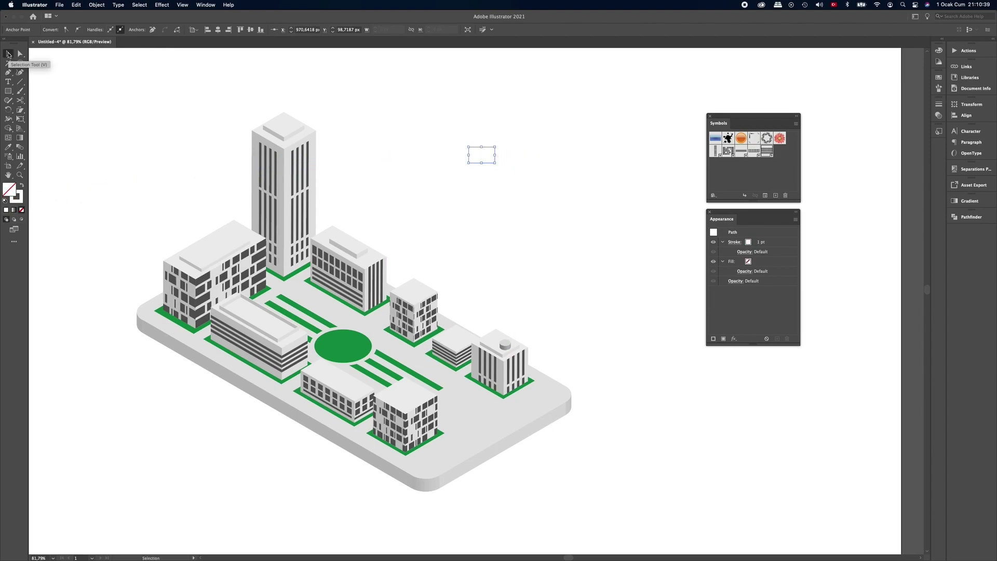
Extrude the canopy path in 3D at Isometric Left, 55 pt deep, and drag it beside the small building.
{"action": "left_click", "coordinate": [162, 5]}
{"action": "mouse_move", "coordinate": [210, 60]}
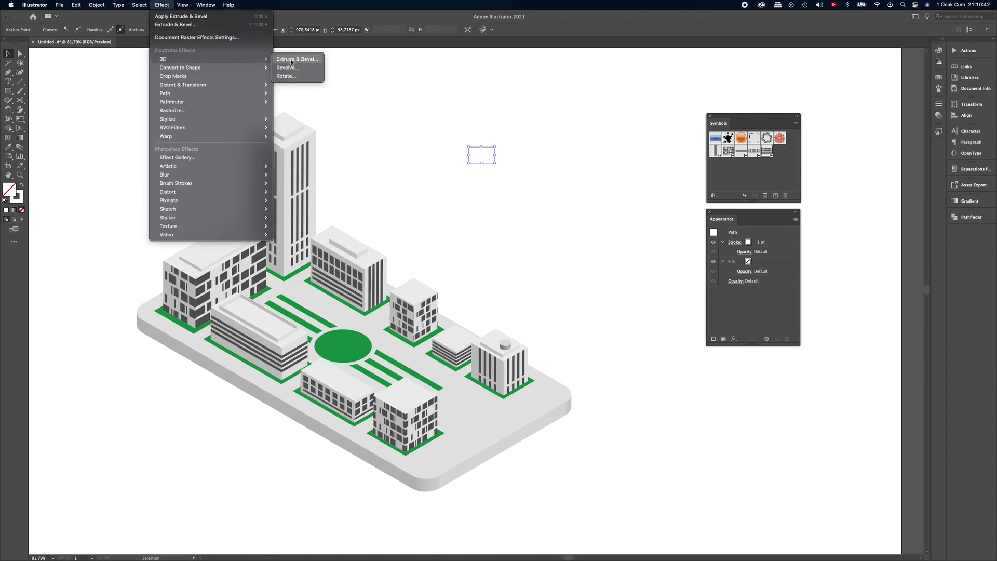
{"action": "left_click", "coordinate": [297, 59]}
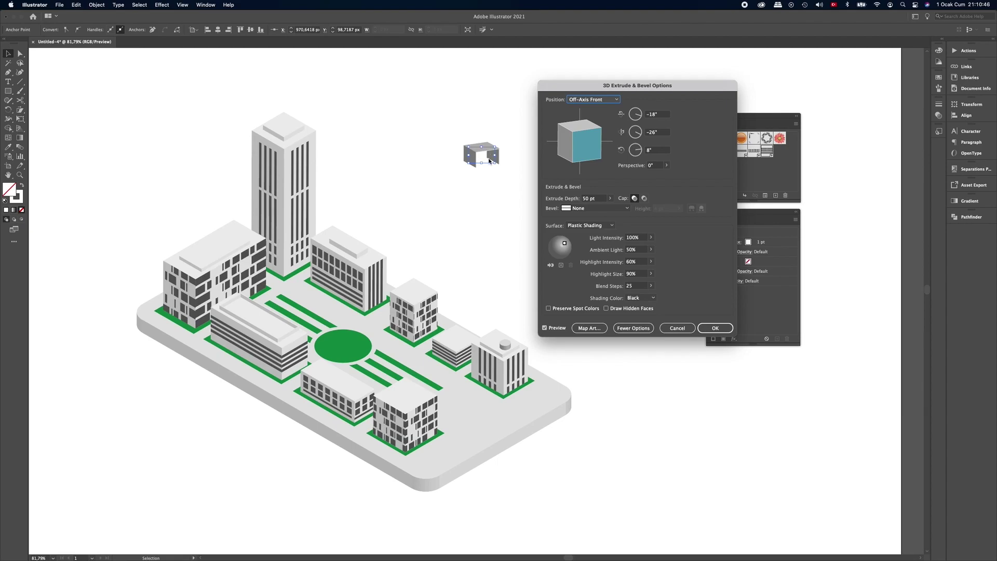
{"action": "left_click", "coordinate": [612, 100]}
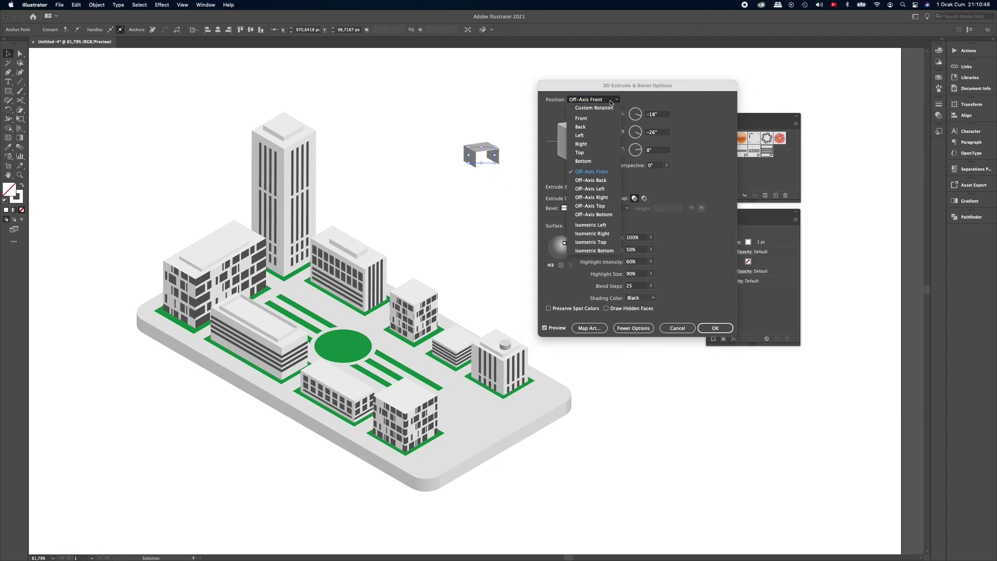
{"action": "left_click", "coordinate": [596, 227]}
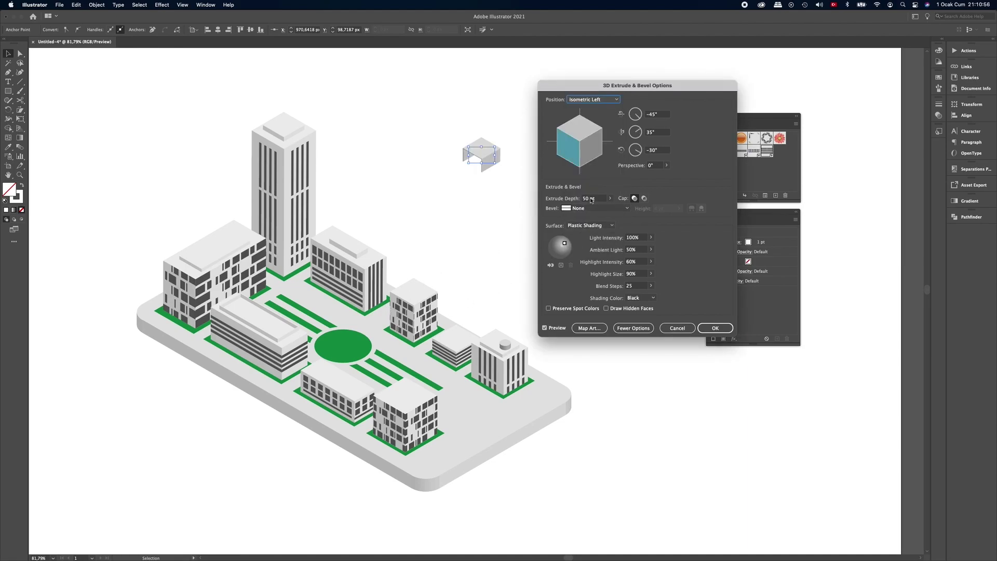
{"action": "left_click", "coordinate": [610, 198]}
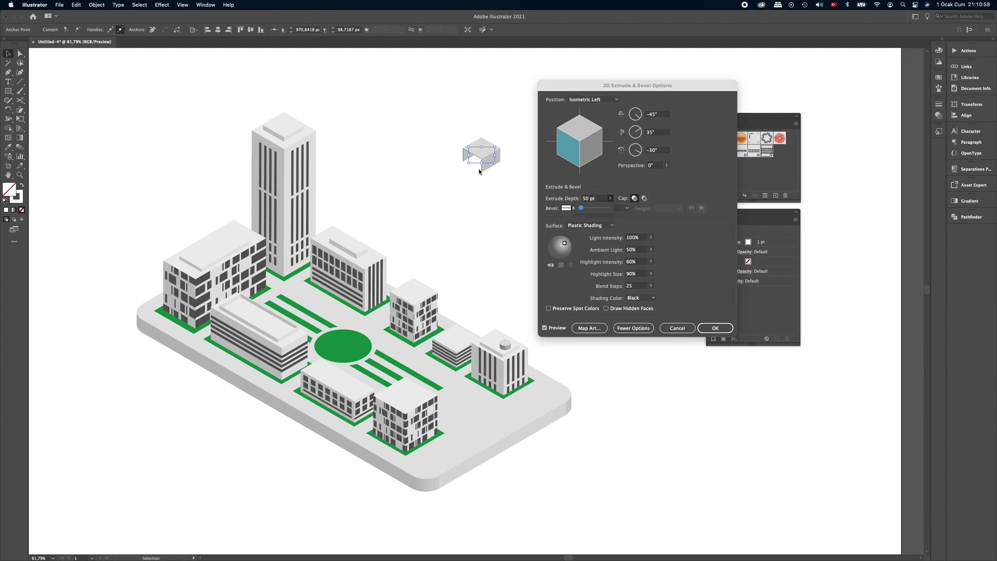
{"action": "left_click_drag", "start_coordinate": [581, 208], "coordinate": [581, 210]}
{"action": "left_click", "coordinate": [581, 209]}
{"action": "left_click_drag", "start_coordinate": [581, 209], "coordinate": [582, 208]}
{"action": "left_click", "coordinate": [716, 328]}
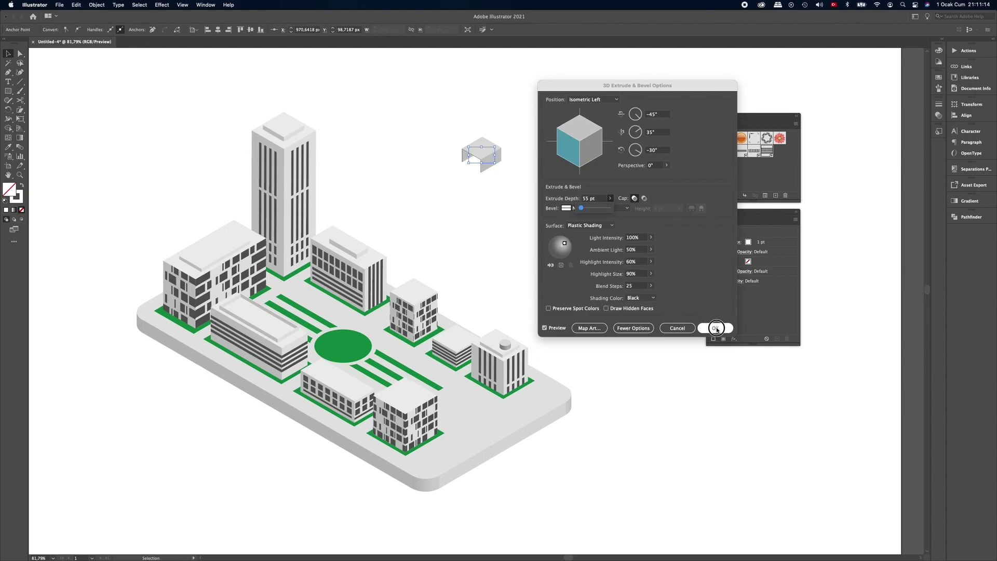
{"action": "left_click_drag", "start_coordinate": [481, 158], "coordinate": [396, 310]}
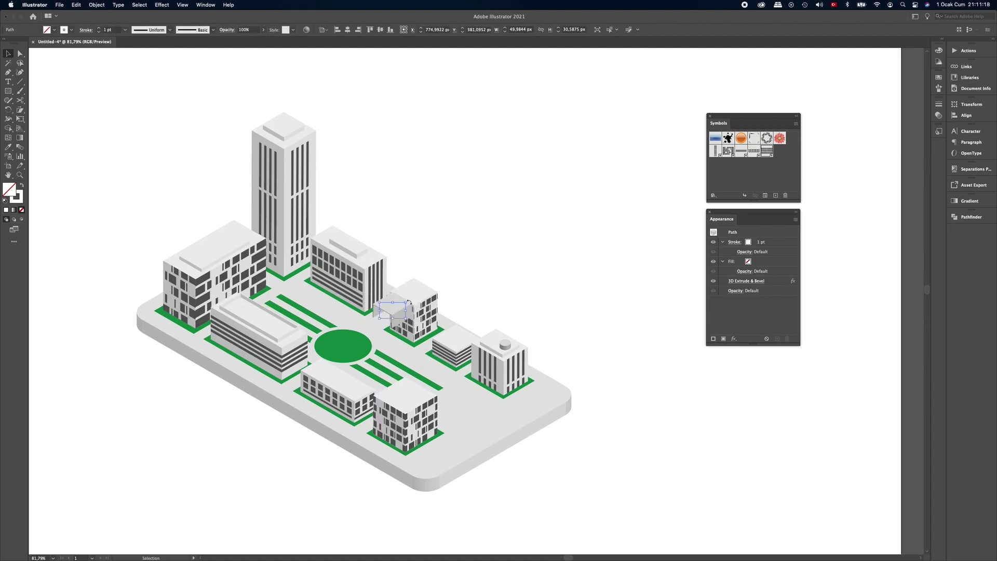
Scale the canopy down and bring the small building's wall in front of it.
{"action": "scroll", "coordinate": [408, 305], "scroll_direction": "up", "scroll_amount": 3}
{"action": "scroll", "coordinate": [411, 304], "scroll_direction": "up", "scroll_amount": 3}
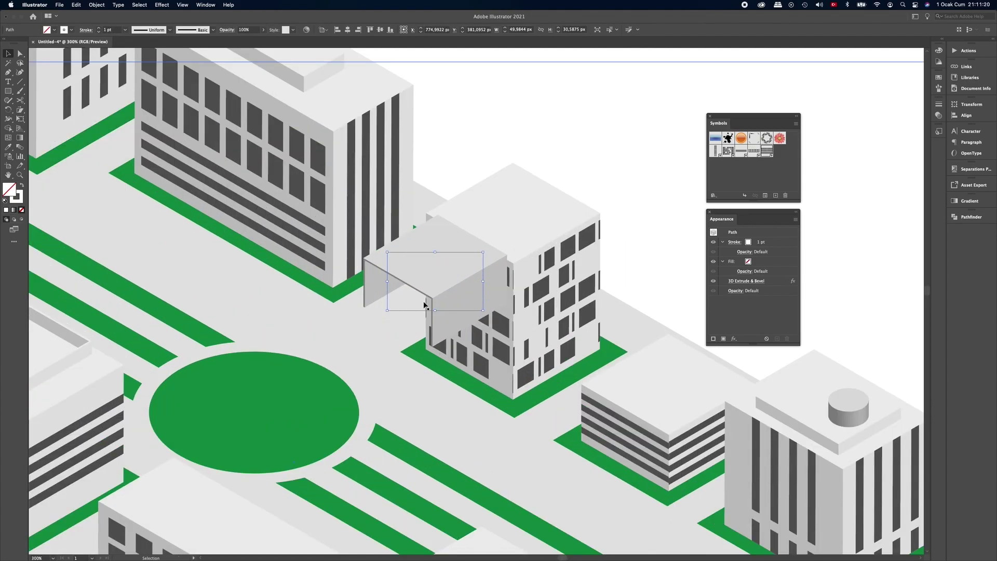
{"action": "left_click_drag", "start_coordinate": [483, 252], "coordinate": [388, 292]}
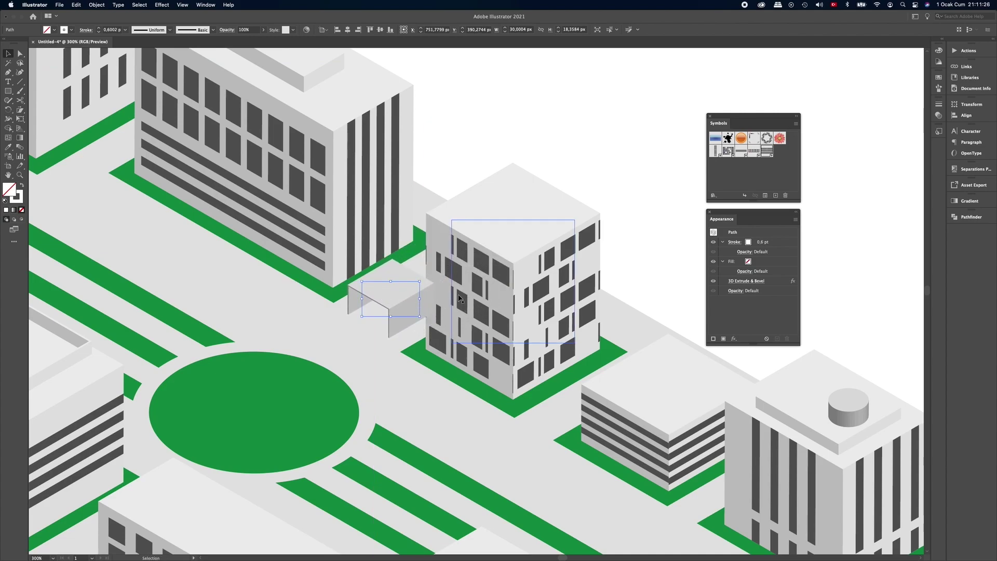
{"action": "left_click", "coordinate": [505, 293]}
{"action": "right_click", "coordinate": [504, 292]}
{"action": "mouse_move", "coordinate": [519, 444]}
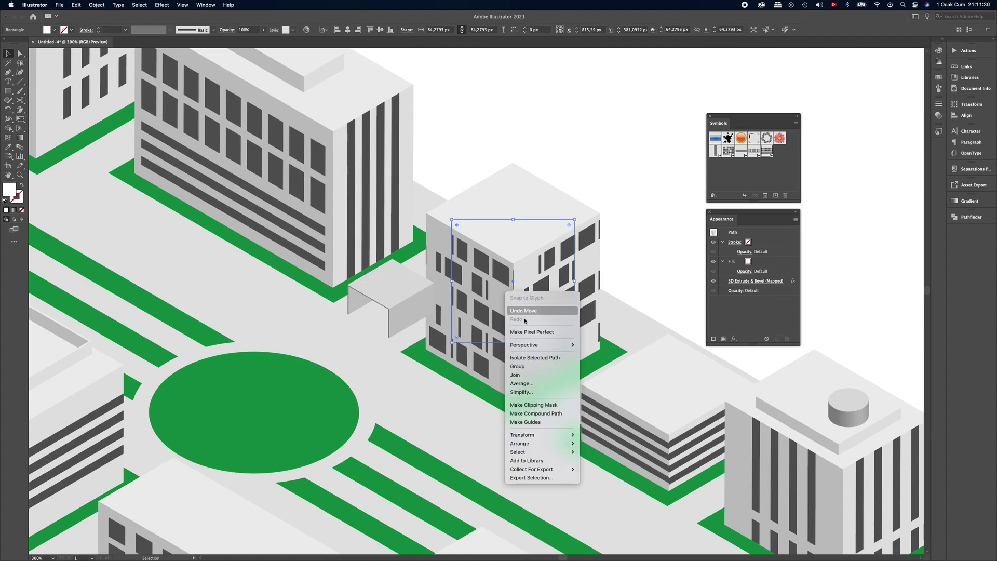
{"action": "left_click", "coordinate": [594, 443]}
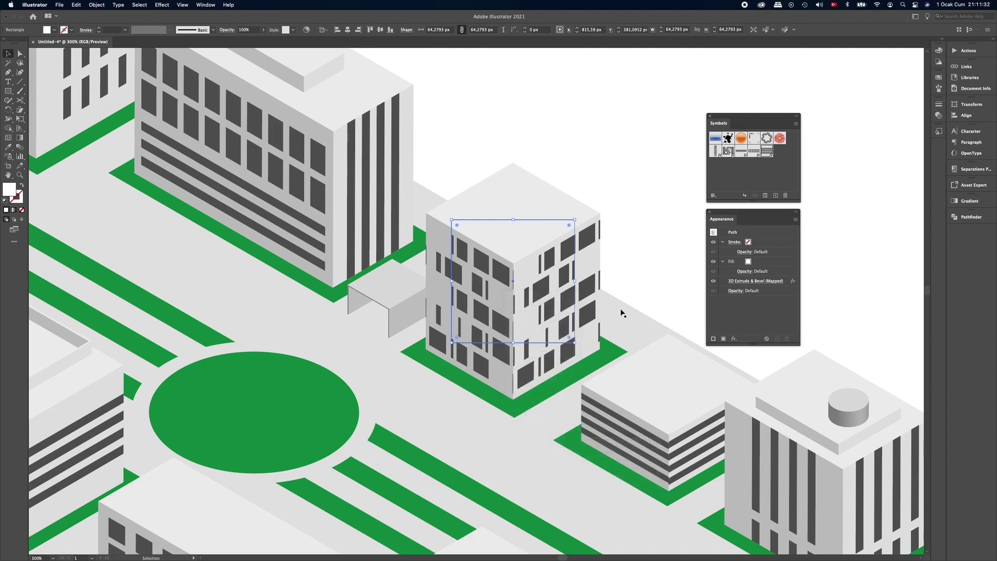
Nudge the canopy against the building's side, then zoom out to the whole city block.
{"action": "key", "text": "ctrl+a"}
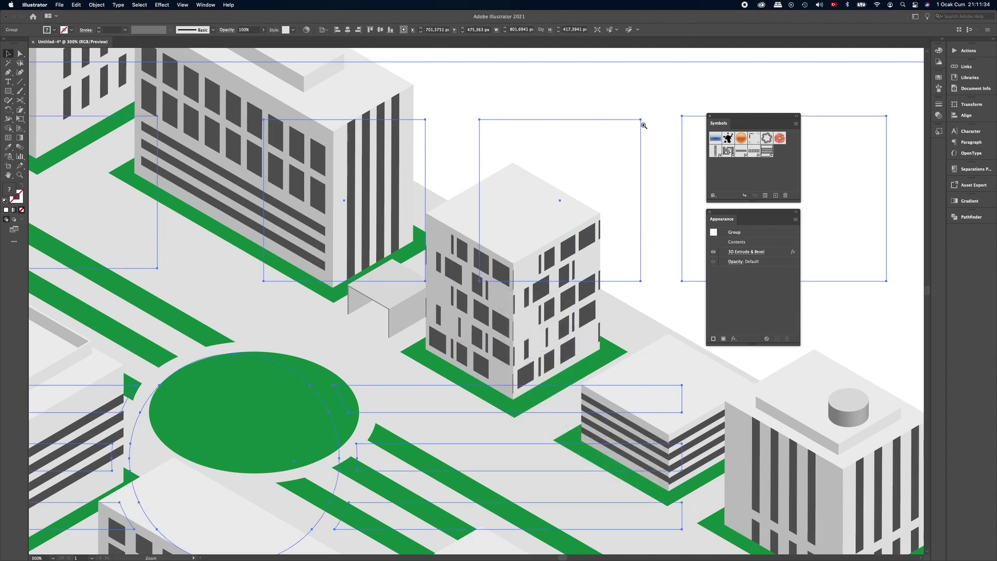
{"action": "scroll", "coordinate": [623, 124], "scroll_direction": "down", "scroll_amount": 3}
{"action": "scroll", "coordinate": [581, 129], "scroll_direction": "down", "scroll_amount": 3}
{"action": "scroll", "coordinate": [558, 143], "scroll_direction": "down", "scroll_amount": 2}
{"action": "left_click_drag", "start_coordinate": [549, 151], "coordinate": [526, 172]}
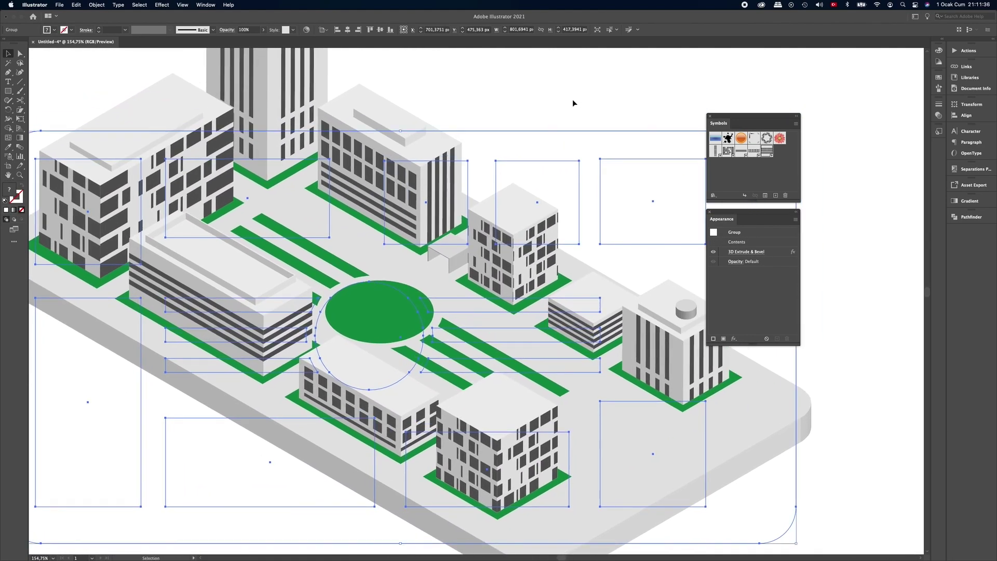
{"action": "left_click_drag", "start_coordinate": [448, 248], "coordinate": [449, 248]}
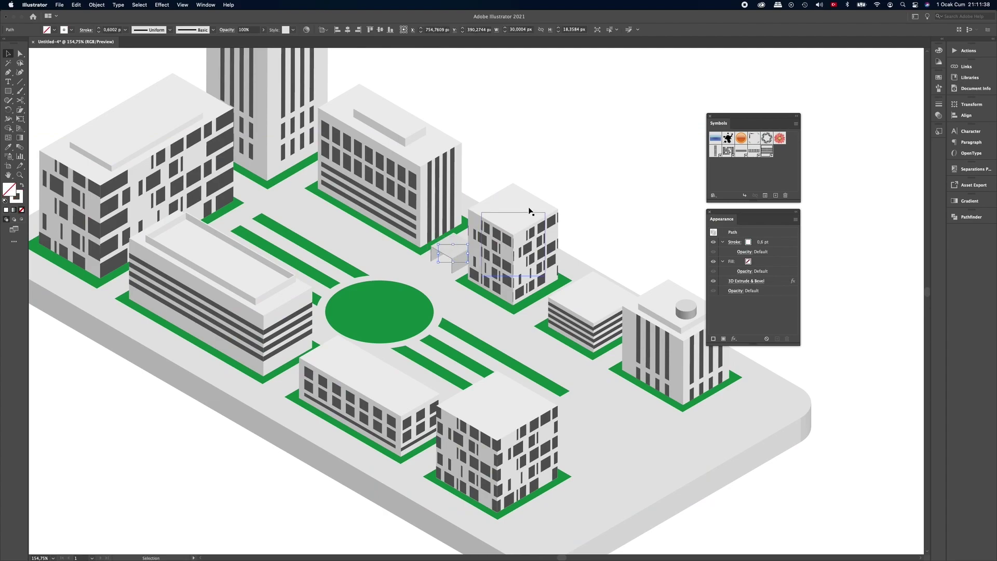
{"action": "key", "text": "z"}
{"action": "left_click_drag", "start_coordinate": [655, 87], "coordinate": [629, 90]}
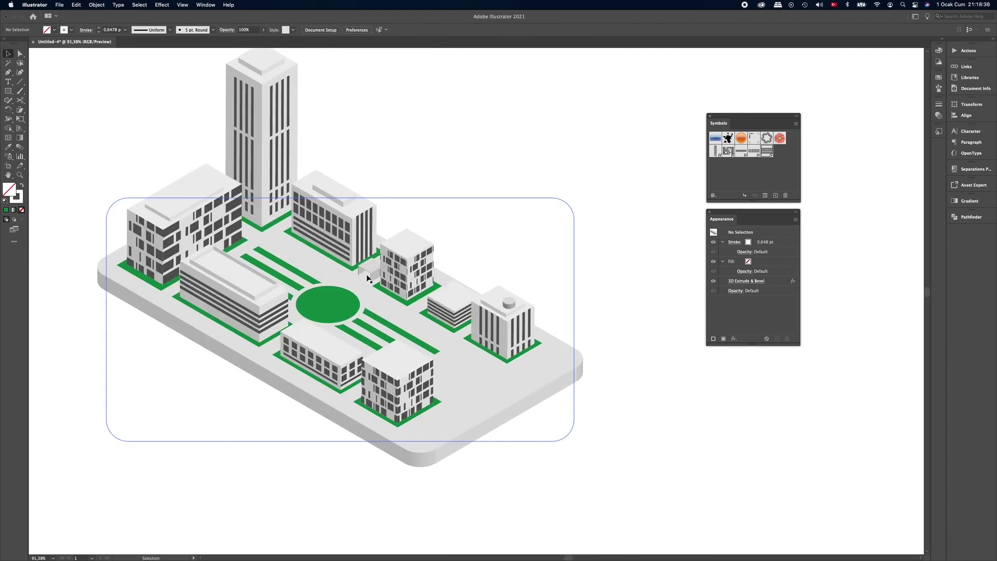
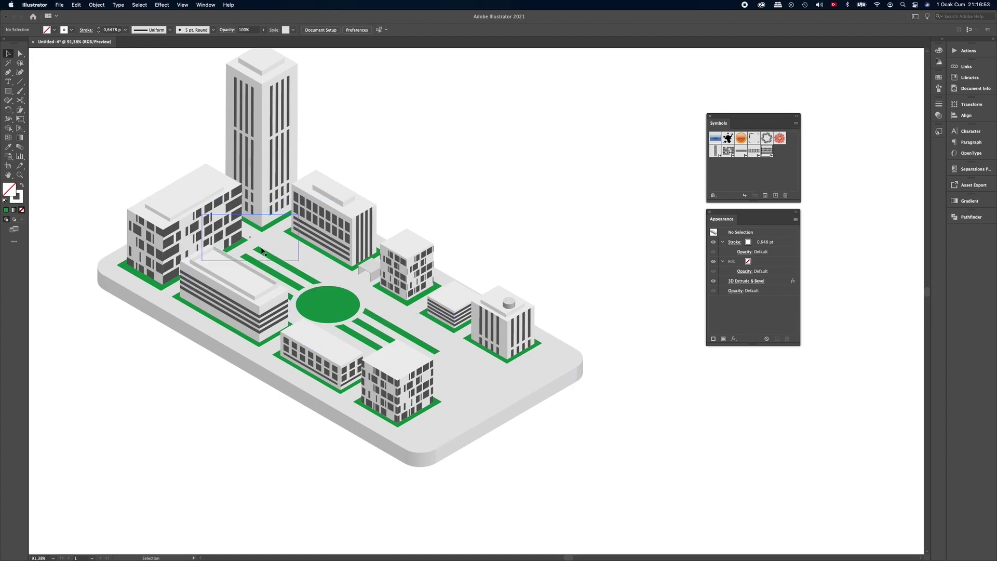
Nudge the green plaza's circle and diagonal stripes slightly up and right inside the ground group.
{"action": "double_click", "coordinate": [341, 306]}
{"action": "left_click", "coordinate": [340, 302]}
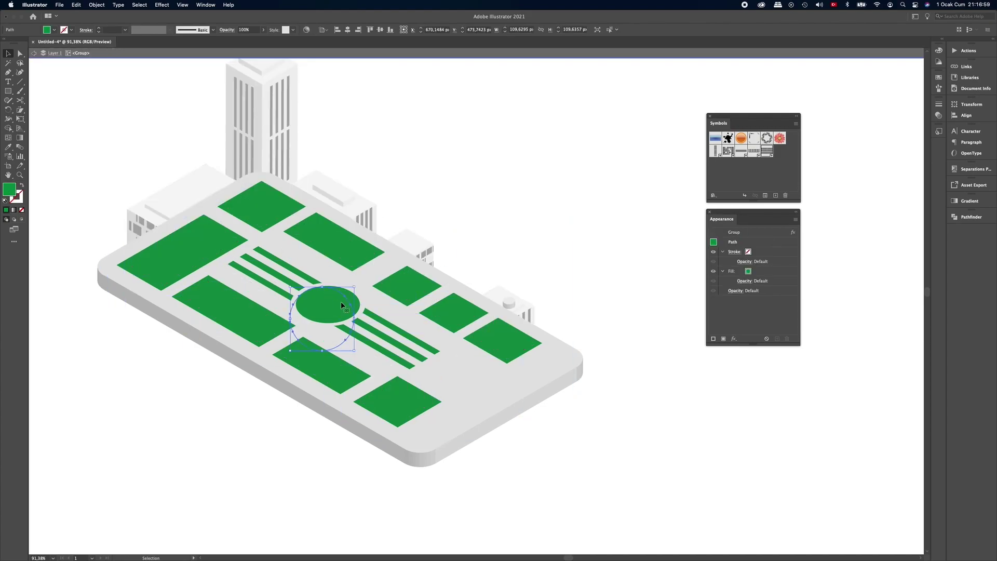
{"action": "left_click", "coordinate": [379, 323], "text": "shift"}
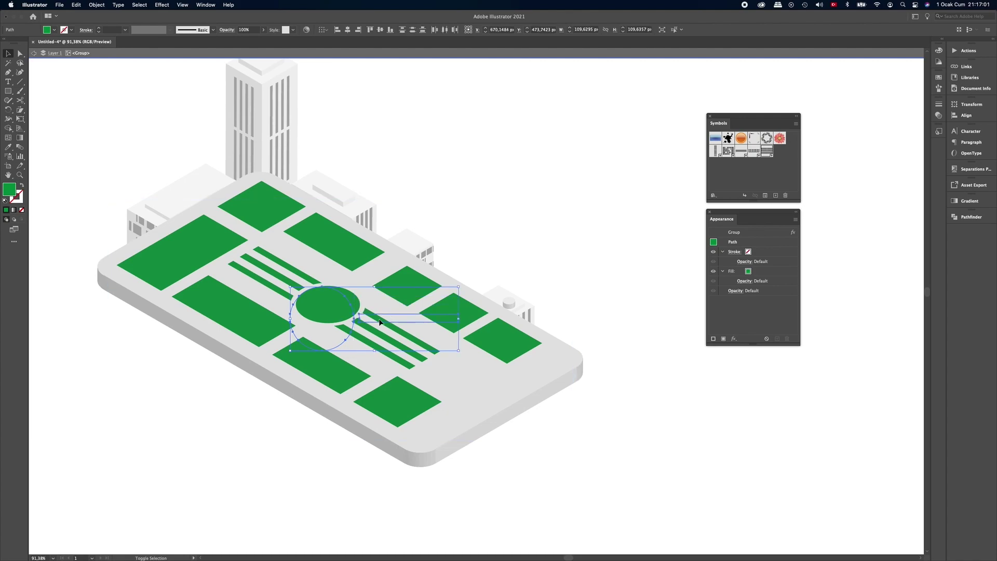
{"action": "left_click", "coordinate": [380, 337], "text": "shift"}
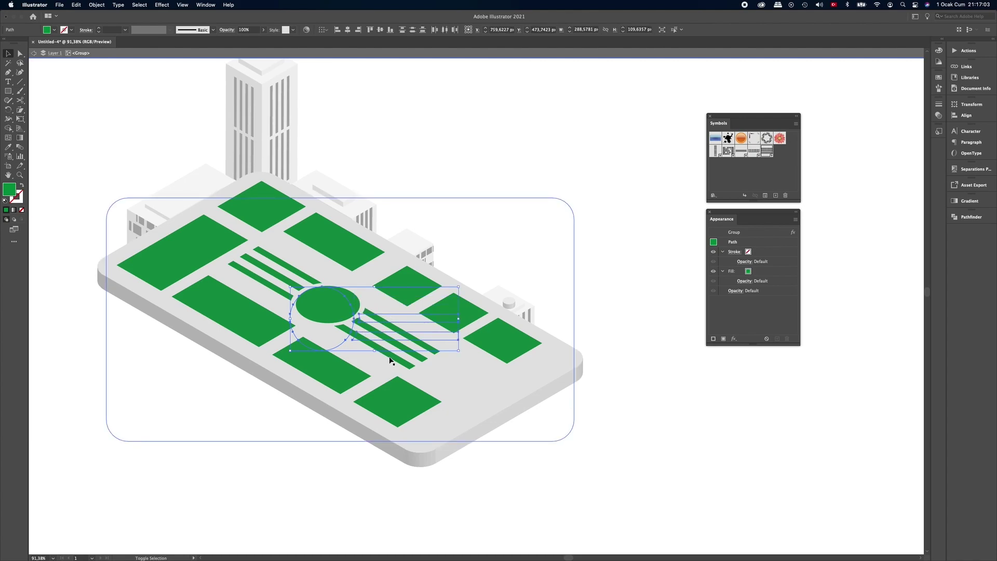
{"action": "left_click", "coordinate": [277, 305], "text": "shift"}
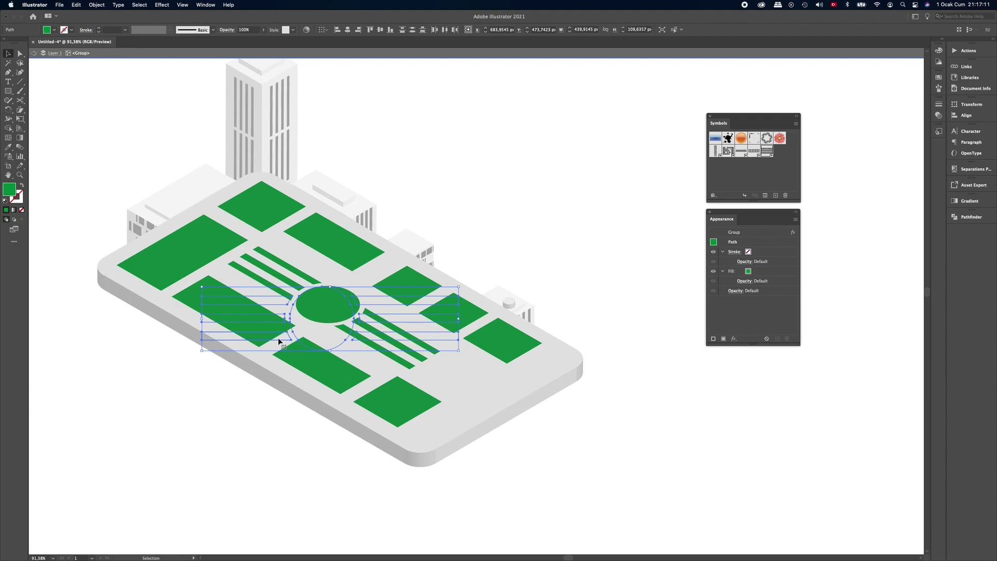
{"action": "key", "text": "shift"}
{"action": "key", "text": "shift+Up"}
{"action": "key", "text": "shift+Right"}
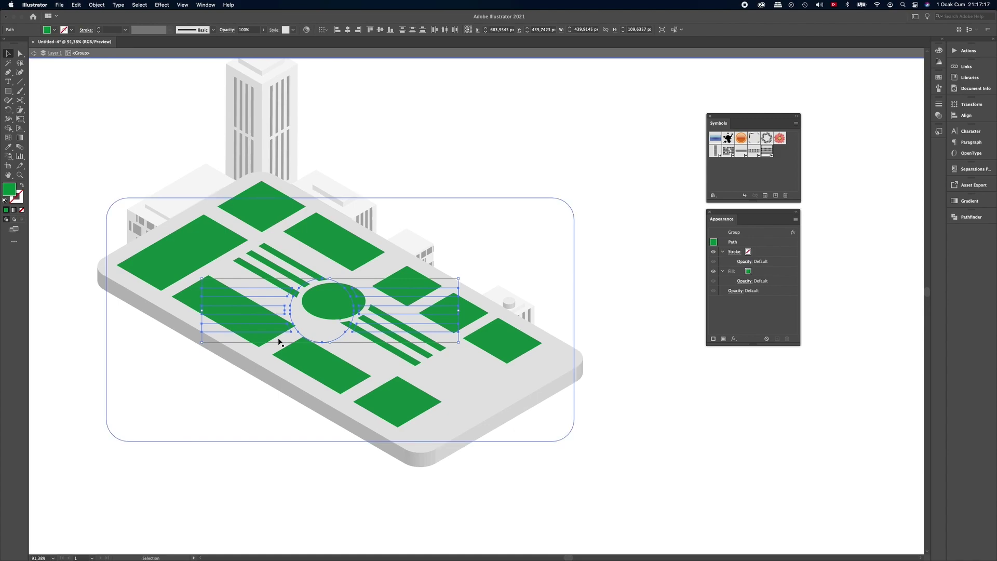
{"action": "double_click", "coordinate": [633, 230]}
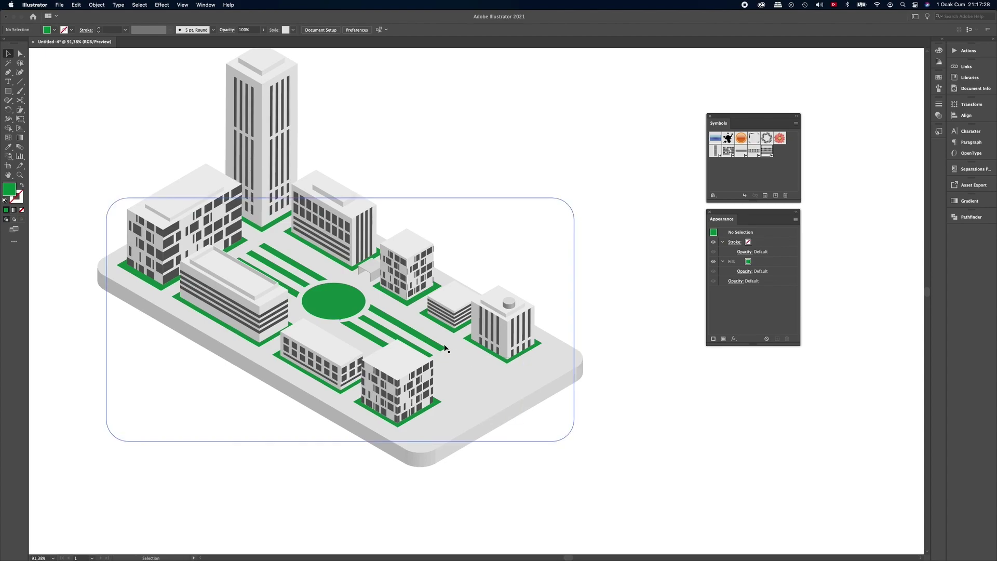
Draw a three-sided bracket path above the city with no fill and a near-white stroke.
{"action": "left_click", "coordinate": [8, 73]}
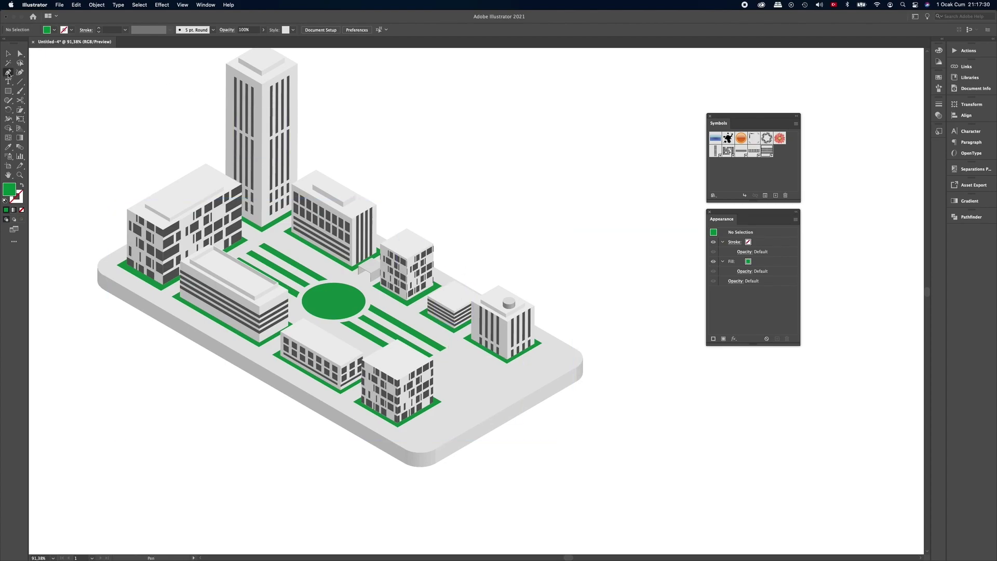
{"action": "left_click", "coordinate": [55, 30]}
{"action": "left_click", "coordinate": [5, 44]}
{"action": "left_click", "coordinate": [65, 67]}
{"action": "left_click", "coordinate": [71, 30]}
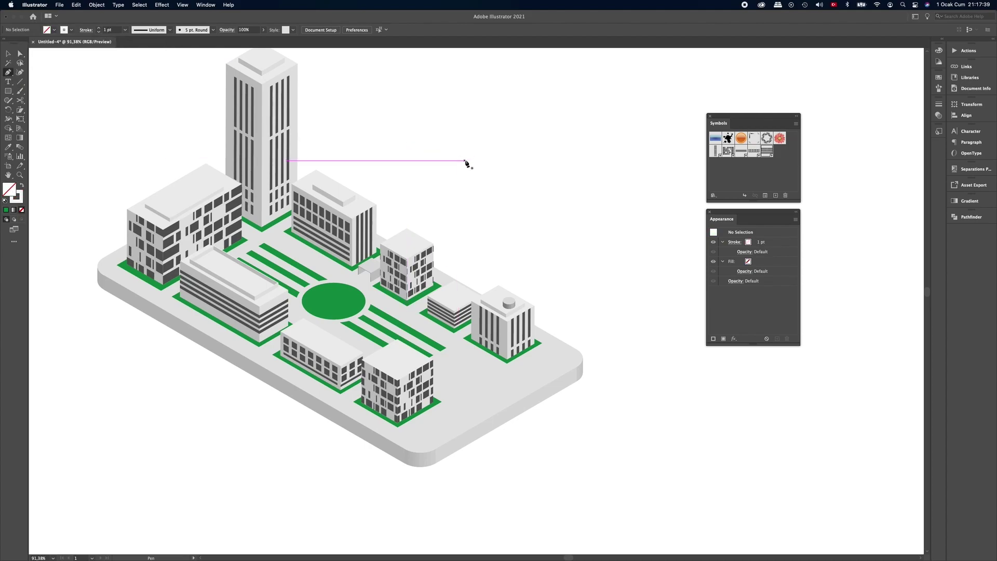
{"action": "left_click", "coordinate": [466, 160]}
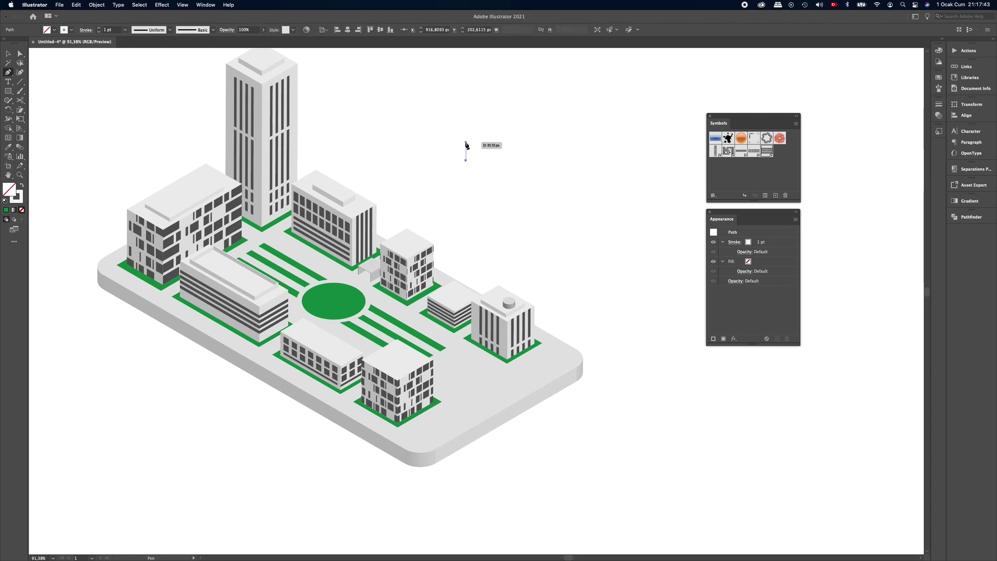
{"action": "left_click", "coordinate": [466, 141]}
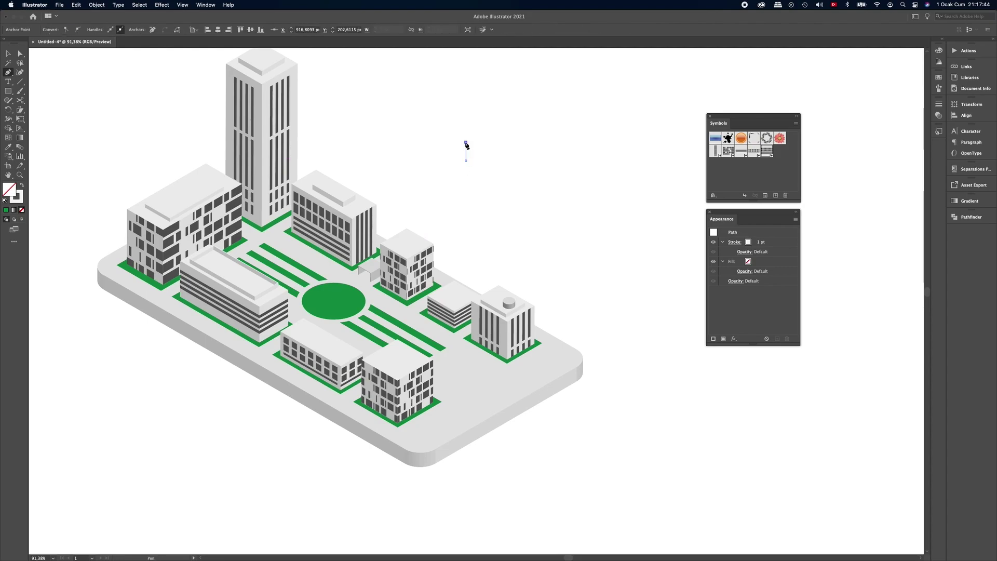
{"action": "left_click", "coordinate": [503, 141]}
{"action": "left_click", "coordinate": [502, 160]}
Widen the bracket's right side to about 94 px and reselect the path.
{"action": "left_click", "coordinate": [20, 53]}
{"action": "left_click_drag", "start_coordinate": [502, 151], "coordinate": [508, 151]}
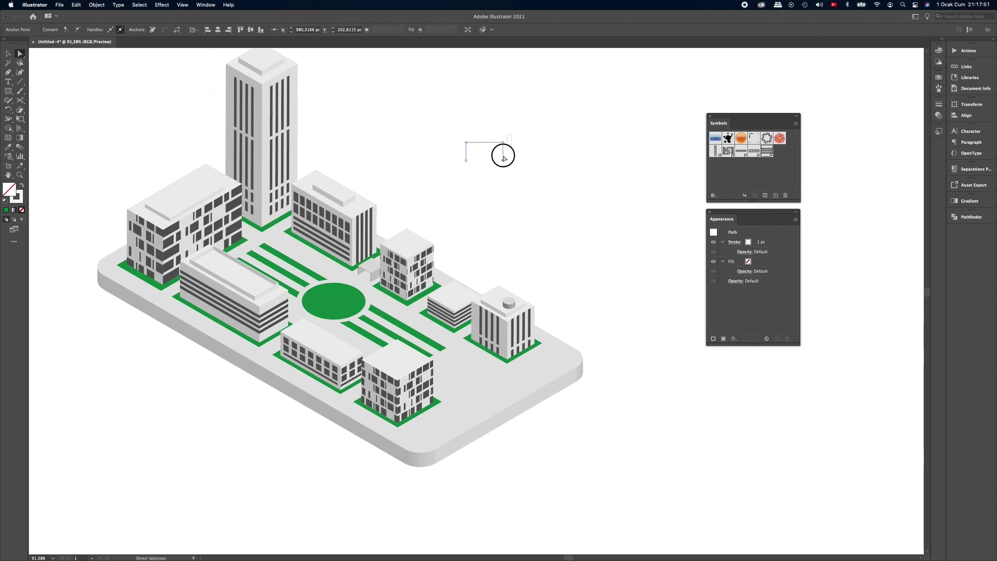
{"action": "left_click_drag", "start_coordinate": [508, 151], "coordinate": [521, 151]}
{"action": "left_click", "coordinate": [541, 161]}
{"action": "key", "text": "v"}
{"action": "left_click", "coordinate": [478, 144]}
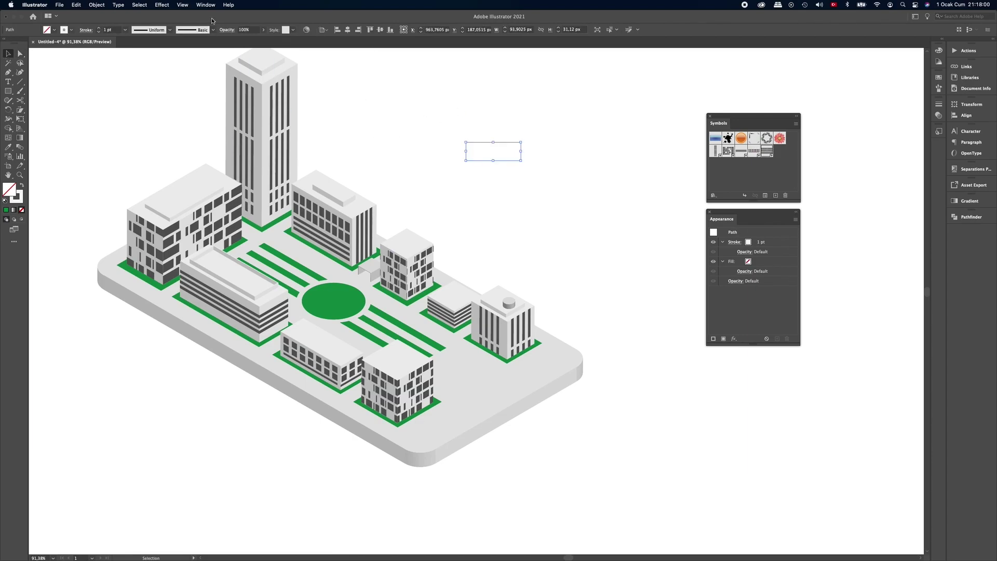
{"action": "left_click", "coordinate": [162, 5]}
{"action": "mouse_move", "coordinate": [210, 58]}
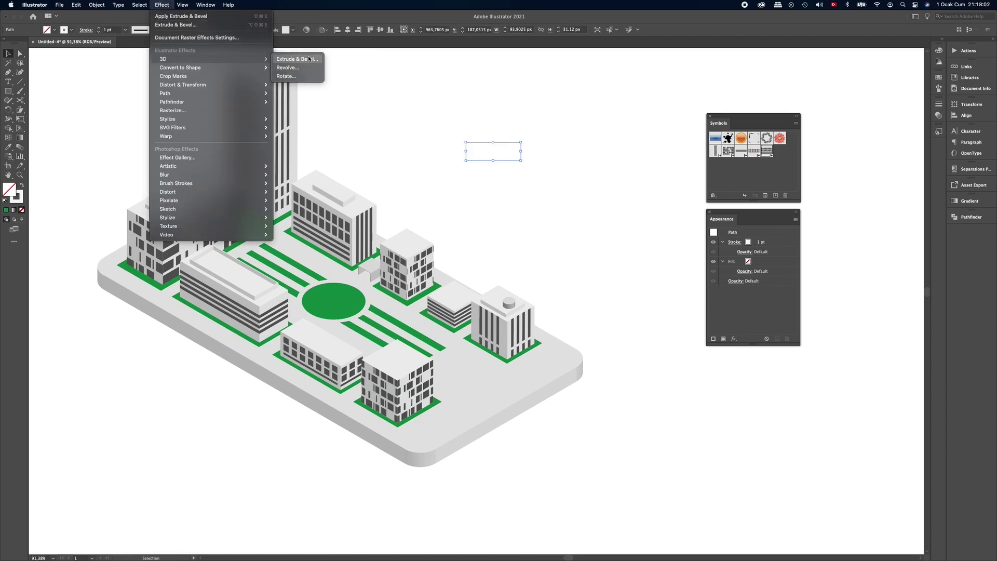
Set the bracket's 3D extrusion to Isometric Right with a 150 pt depth.
{"action": "key", "text": "Return"}
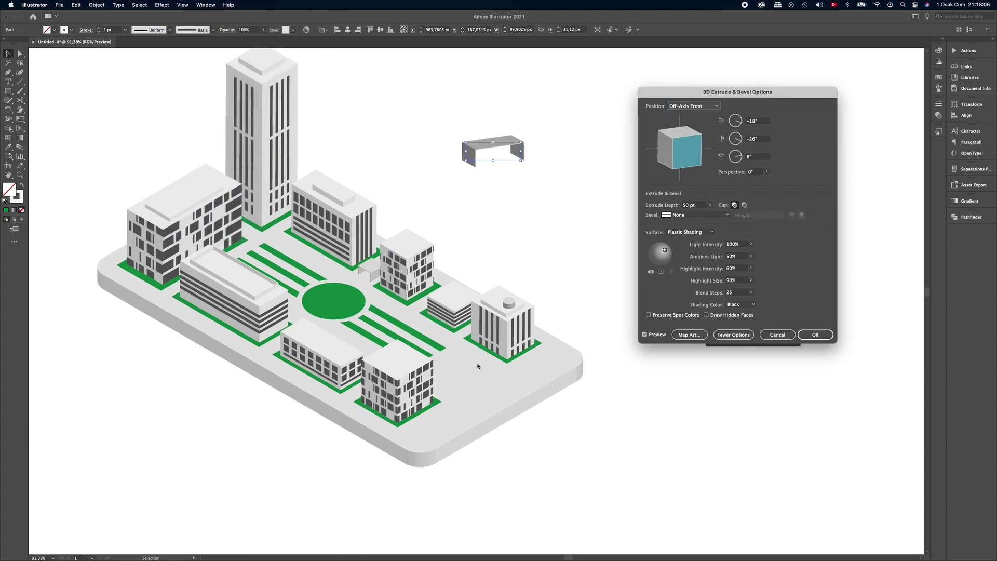
{"action": "left_click", "coordinate": [706, 106]}
{"action": "left_click", "coordinate": [696, 241]}
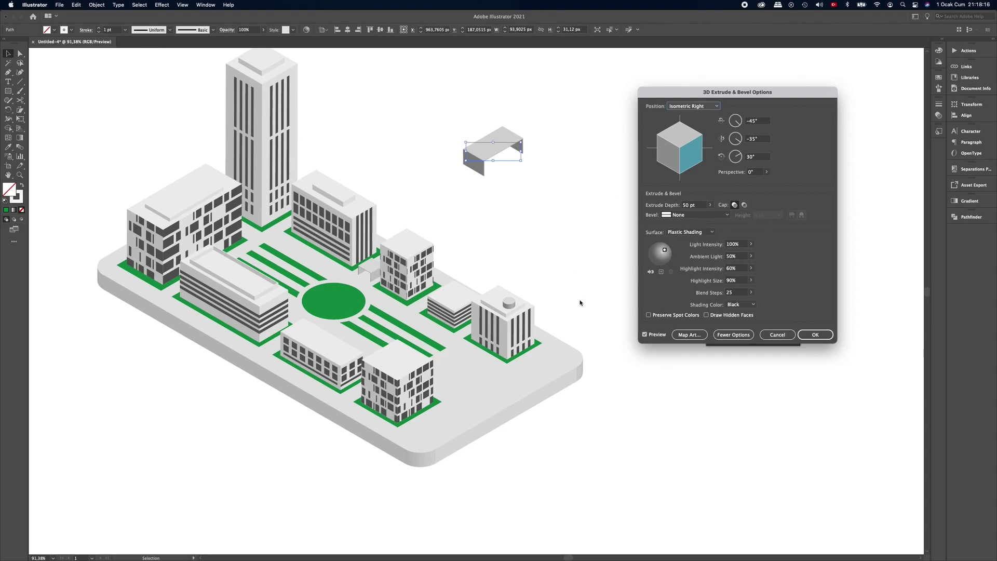
{"action": "left_click", "coordinate": [702, 205]}
{"action": "type", "text": "10"}
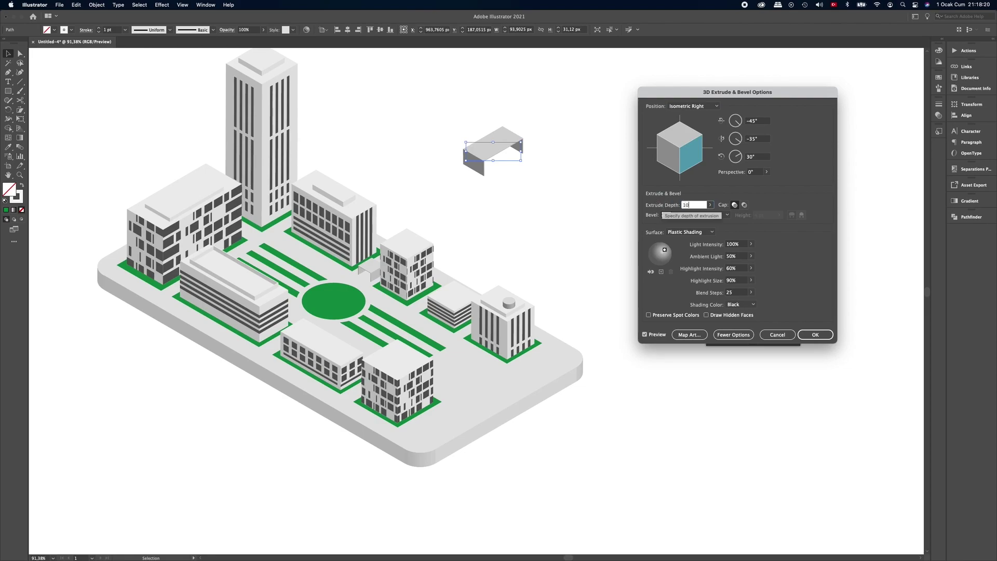
{"action": "key", "text": "Tab"}
{"action": "key", "text": "shift+Tab"}
{"action": "type", "text": "100"}
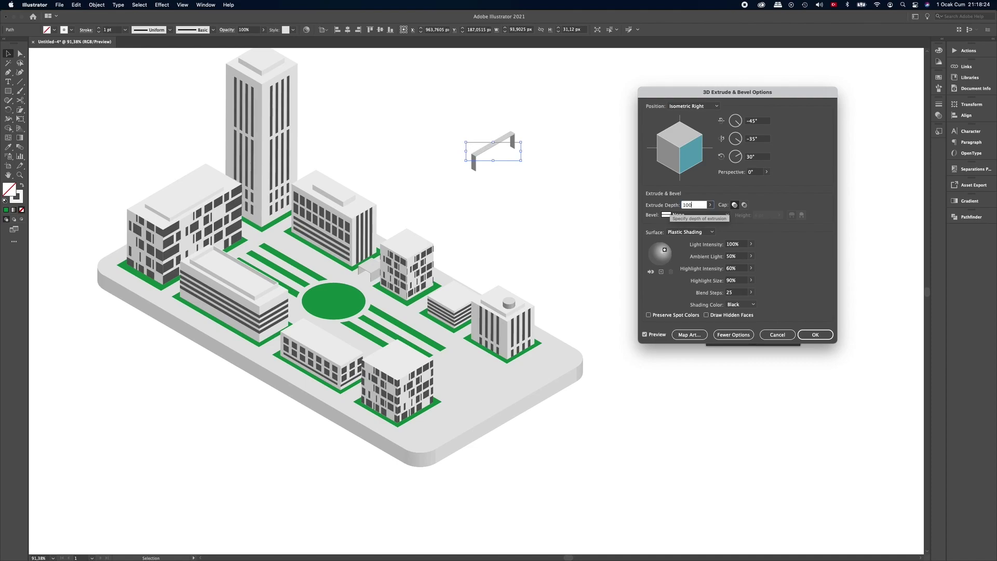
{"action": "key", "text": "Tab"}
{"action": "key", "text": "shift+Tab"}
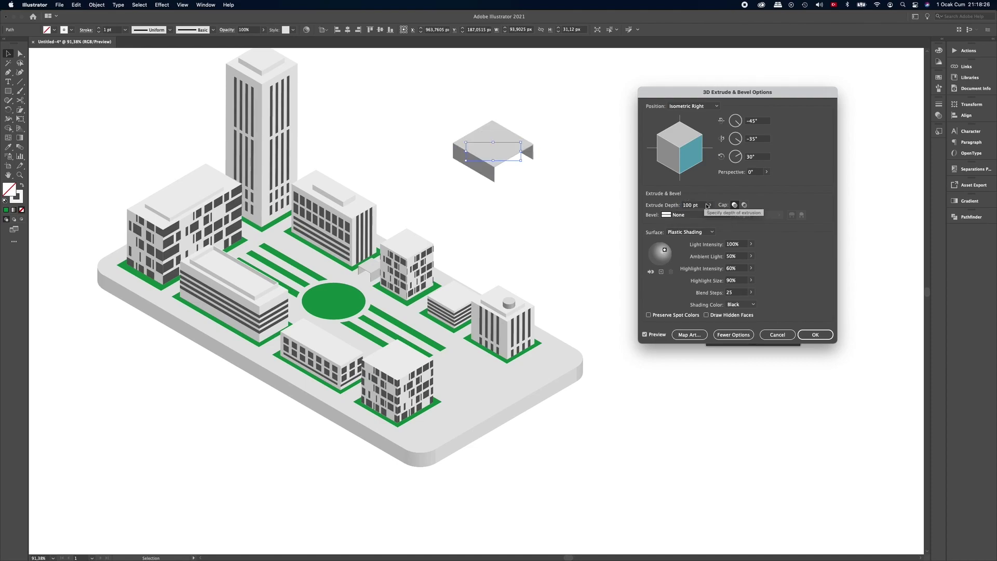
{"action": "type", "text": "150"}
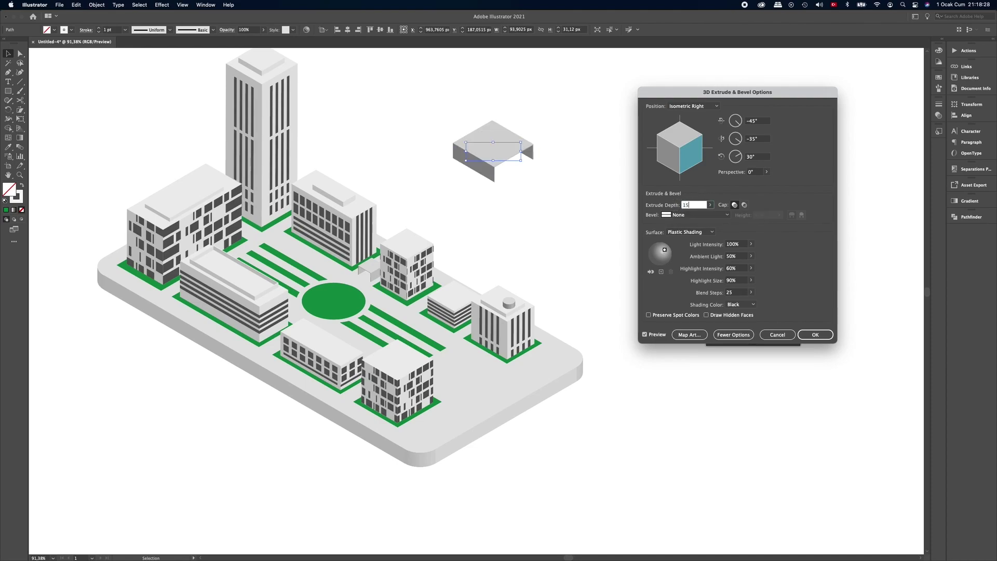
{"action": "key", "text": "Tab"}
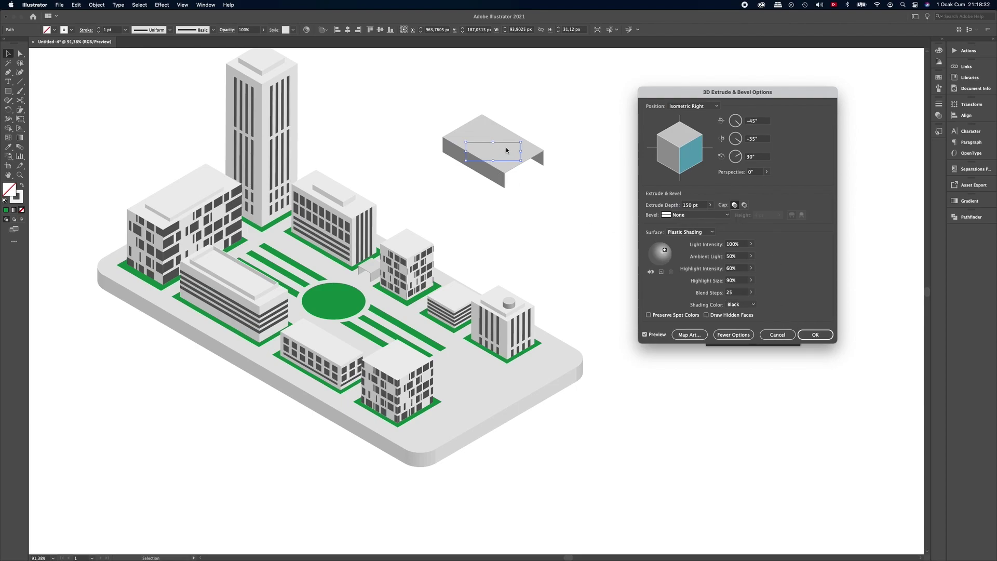
Apply custom dark grey shading to the extrusion and move the block onto the city base.
{"action": "left_click", "coordinate": [738, 307]}
{"action": "left_click", "coordinate": [739, 326]}
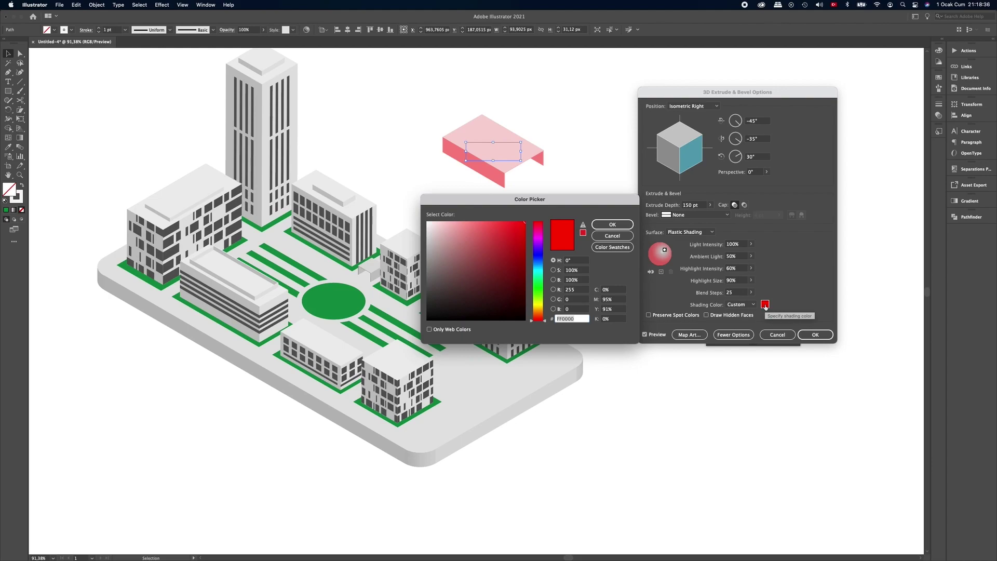
{"action": "left_click_drag", "start_coordinate": [426, 273], "coordinate": [426, 291]}
{"action": "left_click", "coordinate": [612, 225]}
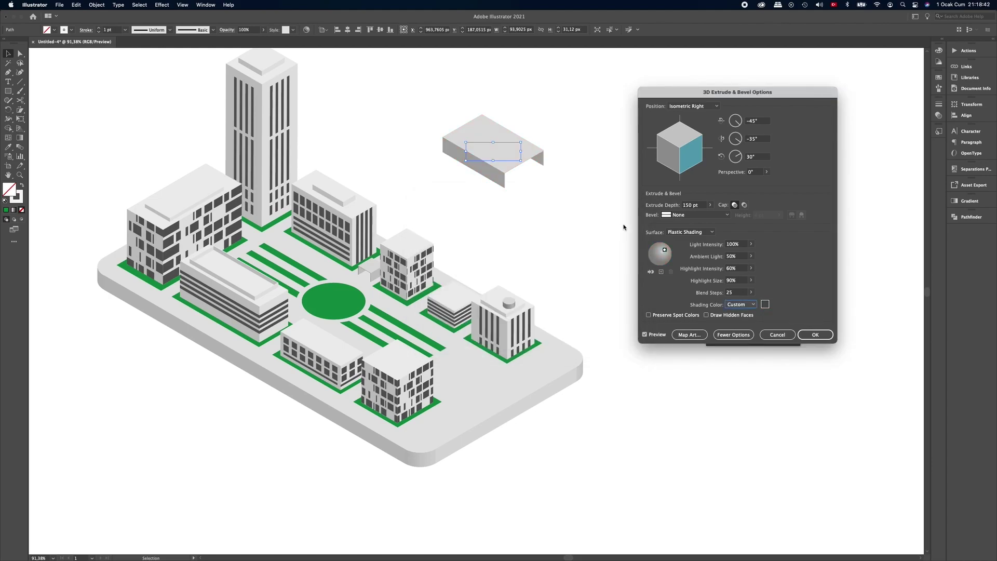
{"action": "left_click", "coordinate": [814, 335]}
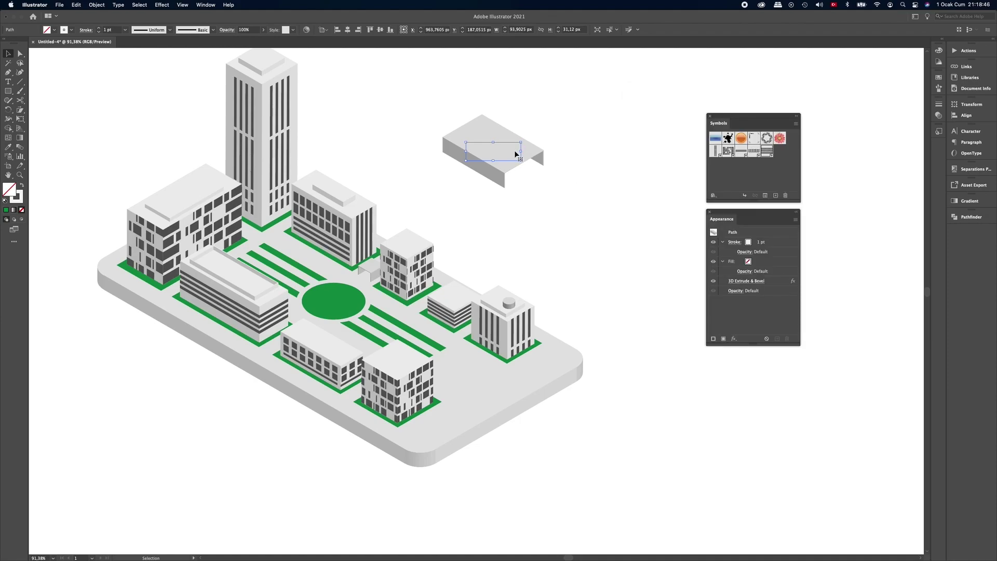
{"action": "left_click_drag", "start_coordinate": [515, 154], "coordinate": [461, 354]}
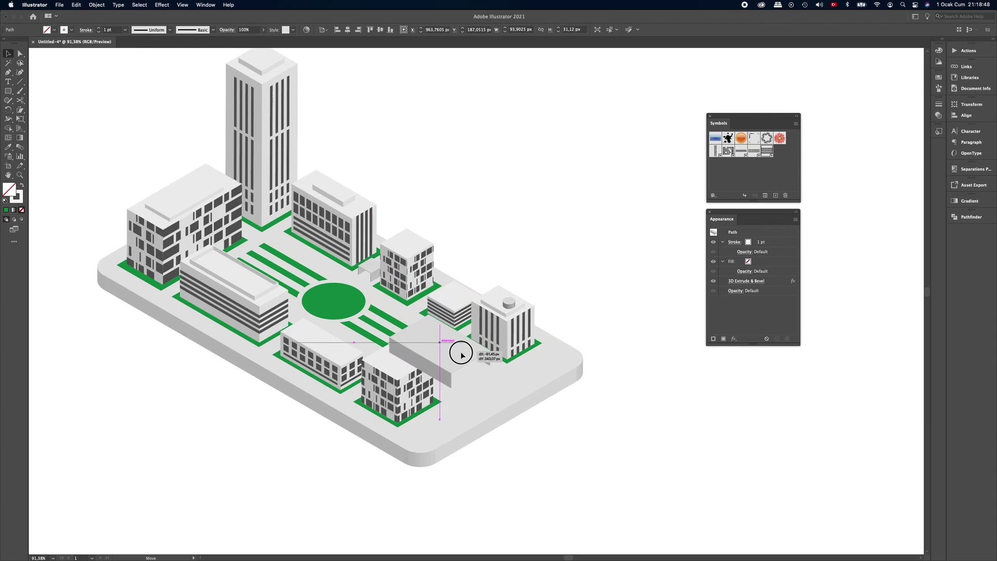
Lower the block slightly and bring the front building in front of it.
{"action": "left_click_drag", "start_coordinate": [461, 354], "coordinate": [461, 357]}
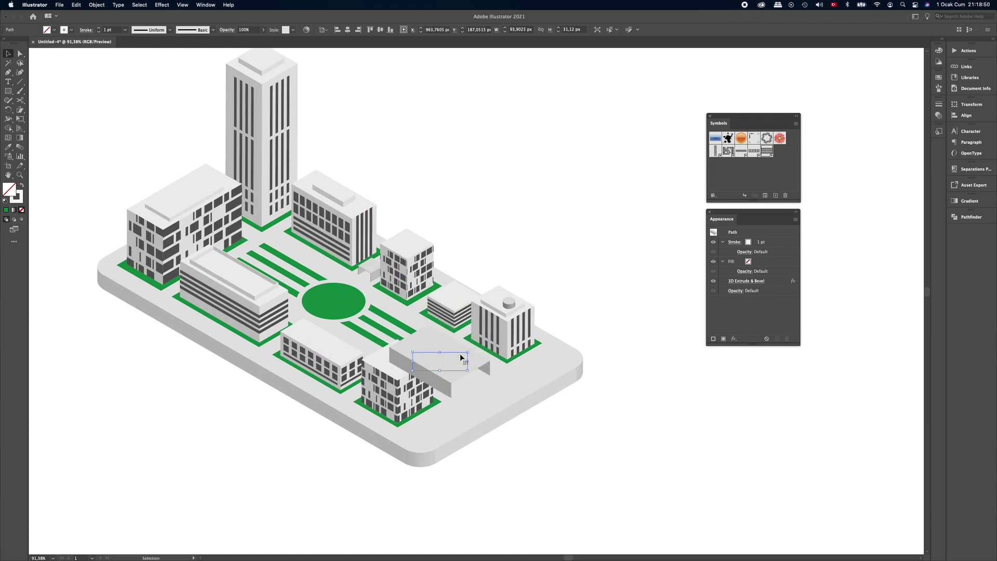
{"action": "left_click", "coordinate": [399, 396]}
{"action": "right_click", "coordinate": [398, 395]}
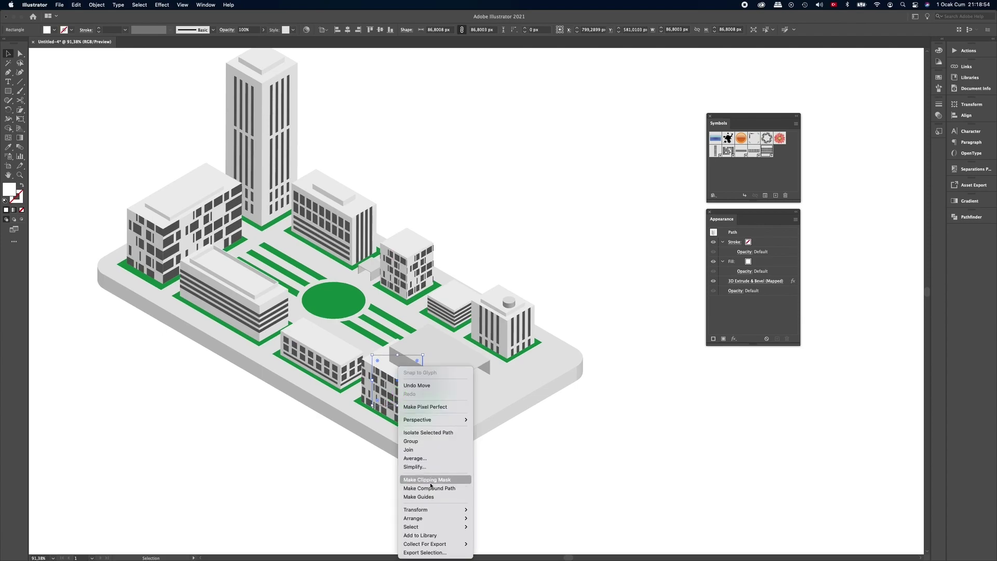
{"action": "left_click", "coordinate": [491, 513]}
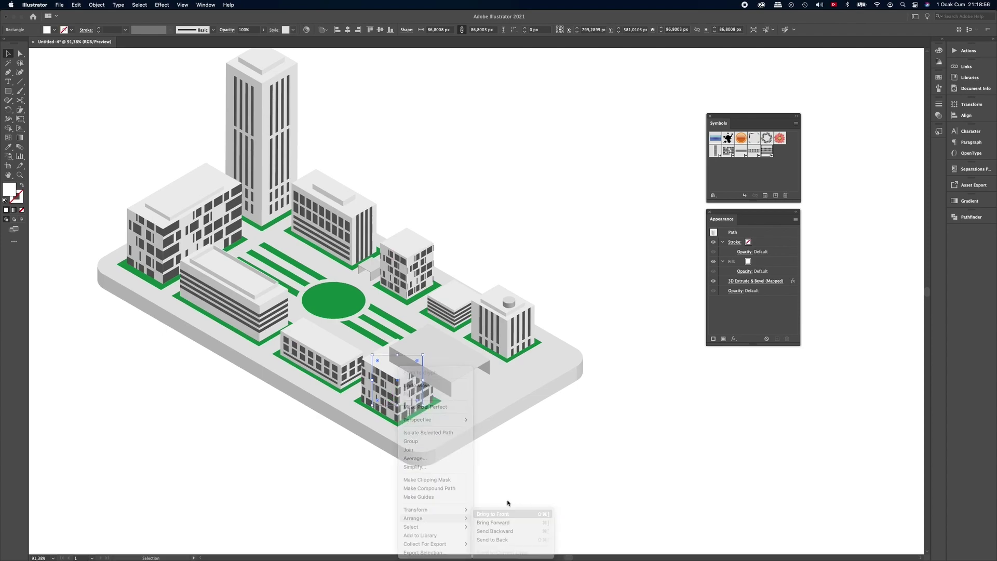
{"action": "left_click", "coordinate": [476, 362]}
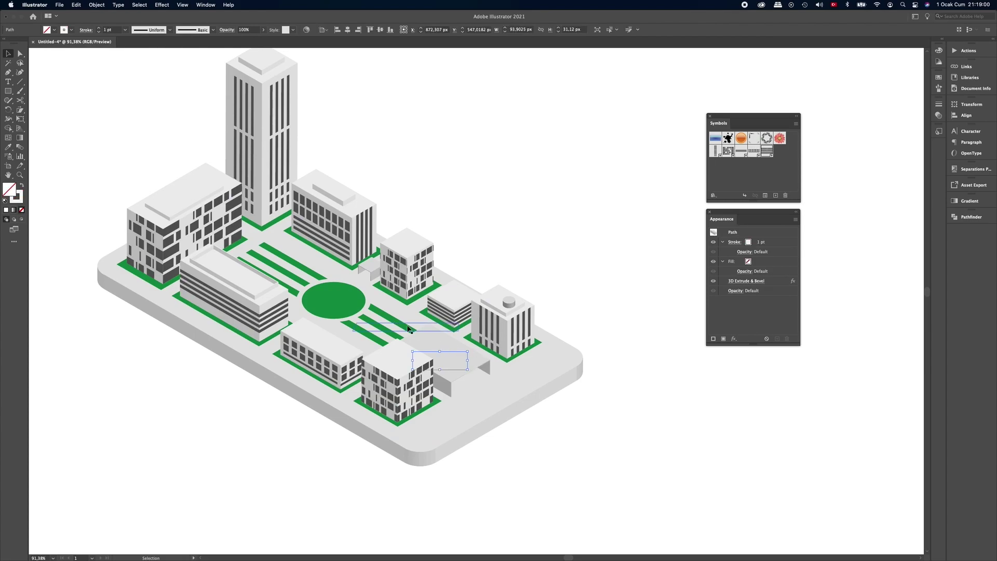
Change the block's extrusion depth to 200 pt and fine-tune its position on the base.
{"action": "left_click", "coordinate": [745, 281]}
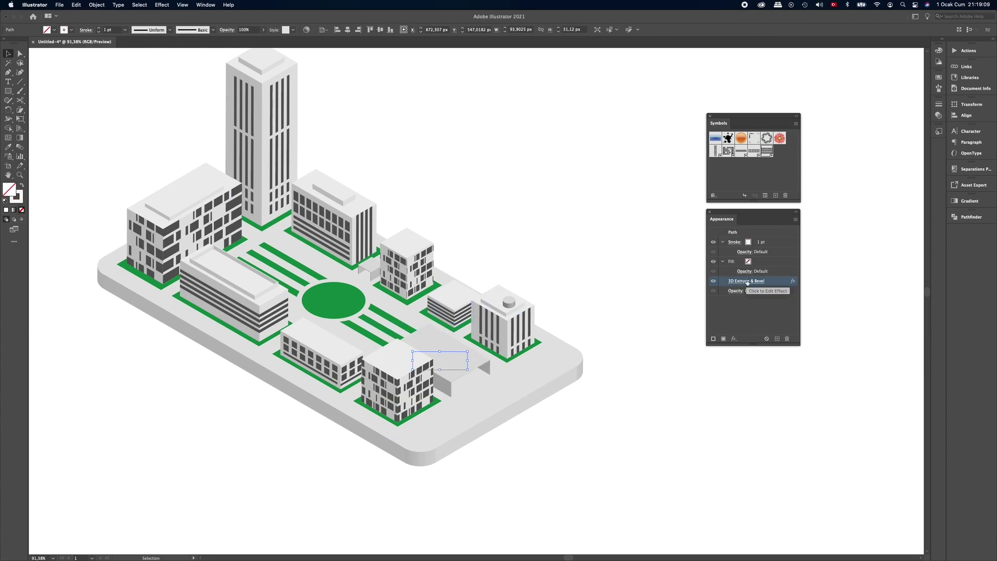
{"action": "left_click", "coordinate": [747, 282]}
{"action": "left_click", "coordinate": [691, 205]}
{"action": "type", "text": "200"}
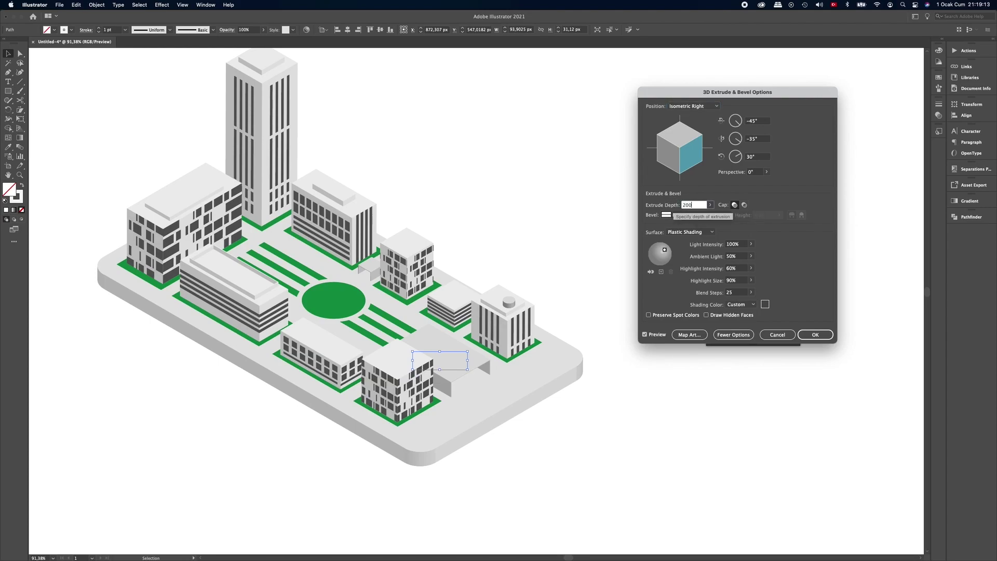
{"action": "key", "text": "Tab"}
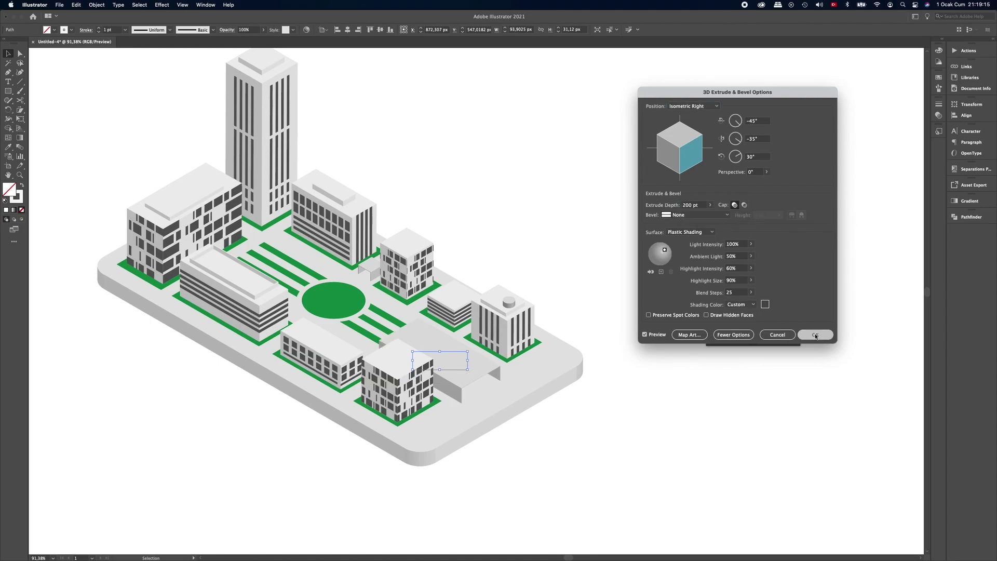
{"action": "left_click", "coordinate": [815, 335]}
{"action": "left_click_drag", "start_coordinate": [459, 364], "coordinate": [449, 357]}
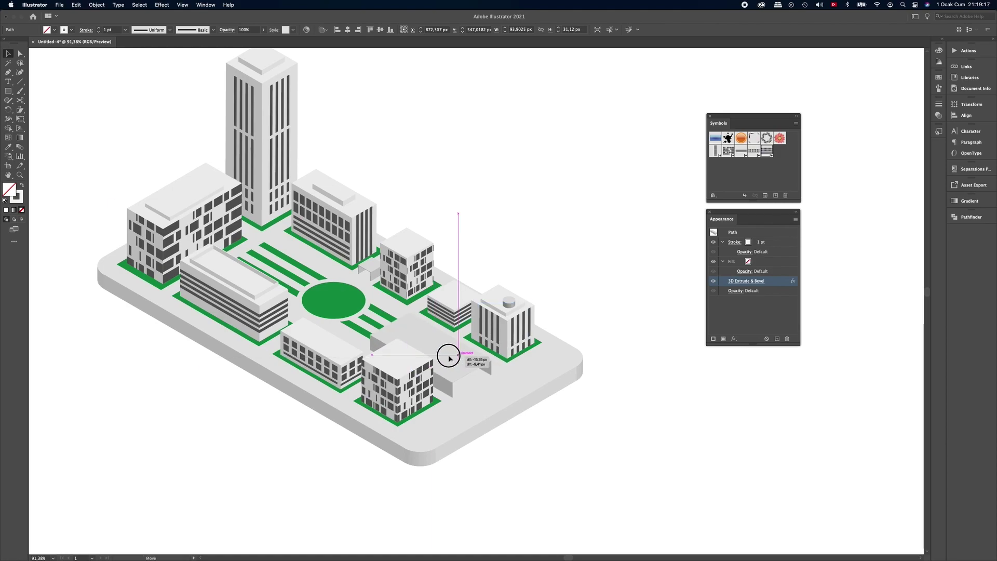
{"action": "left_click_drag", "start_coordinate": [449, 357], "coordinate": [451, 355]}
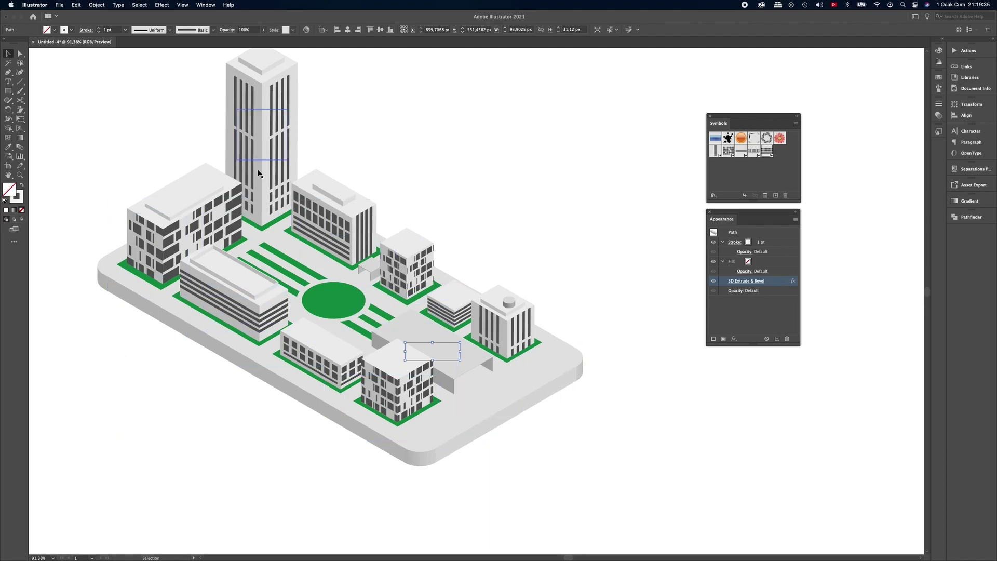
{"action": "left_click", "coordinate": [19, 54]}
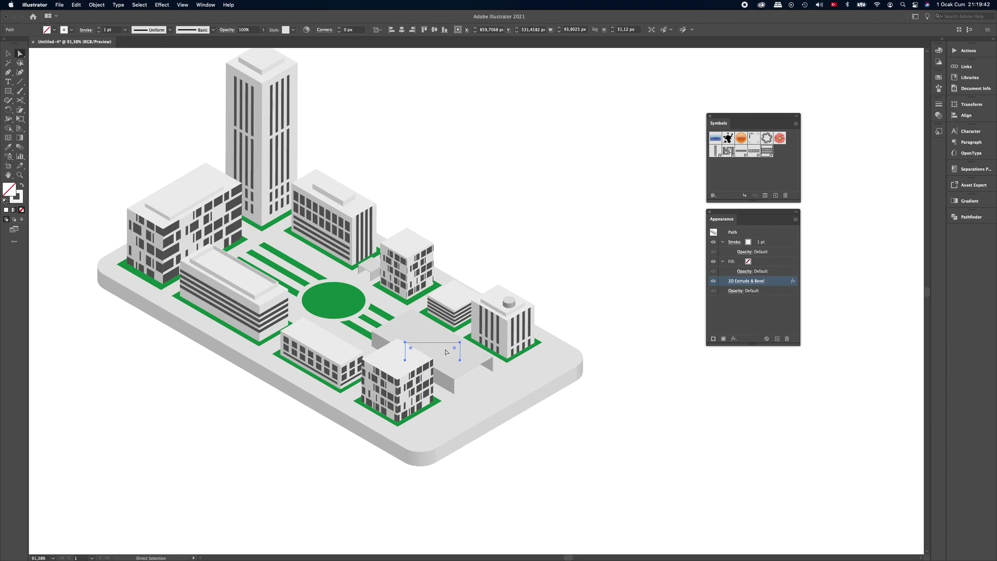
Round the block's corners to about 17.6 px so it becomes an arched hall.
{"action": "left_click_drag", "start_coordinate": [455, 349], "coordinate": [453, 354]}
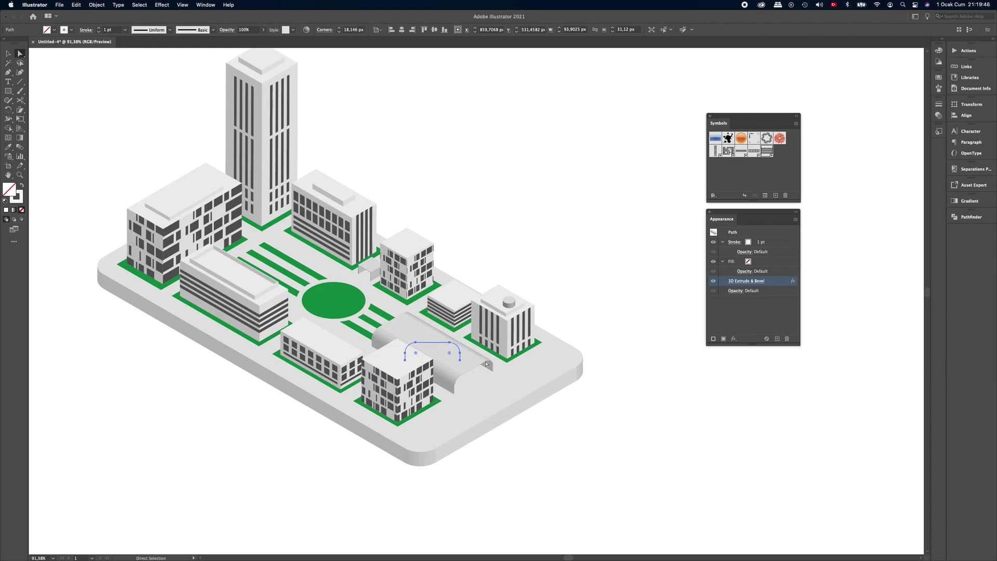
{"action": "left_click", "coordinate": [624, 301]}
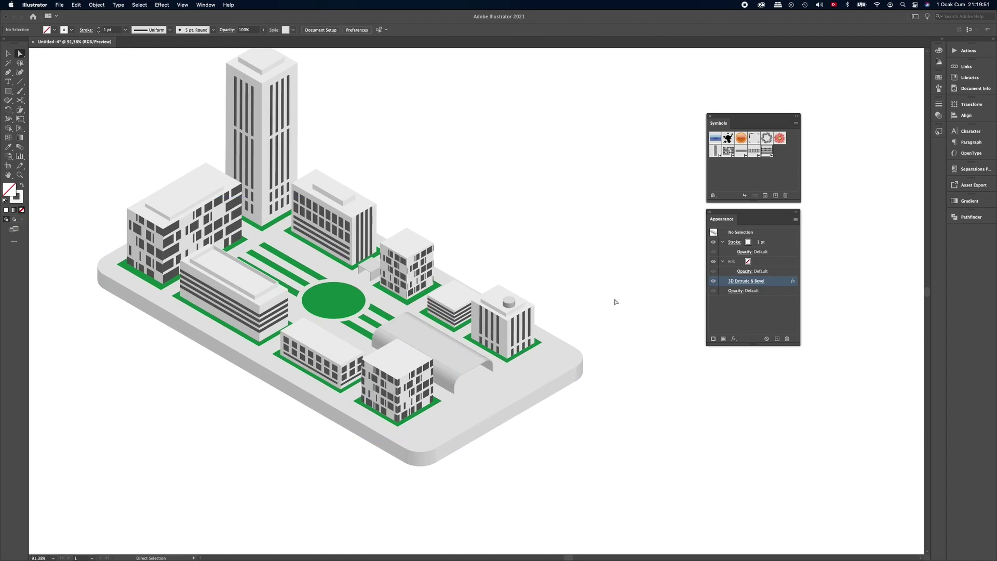
{"action": "key", "text": "v"}
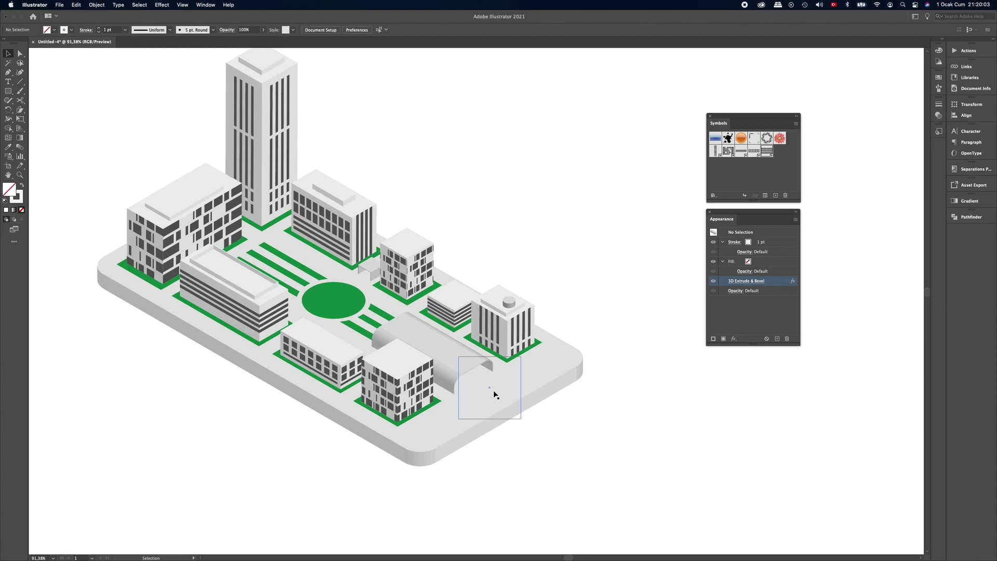
Draw a circle right of the city and fill it dark grey (K=70).
{"action": "left_click", "coordinate": [8, 92]}
{"action": "left_click", "coordinate": [53, 111]}
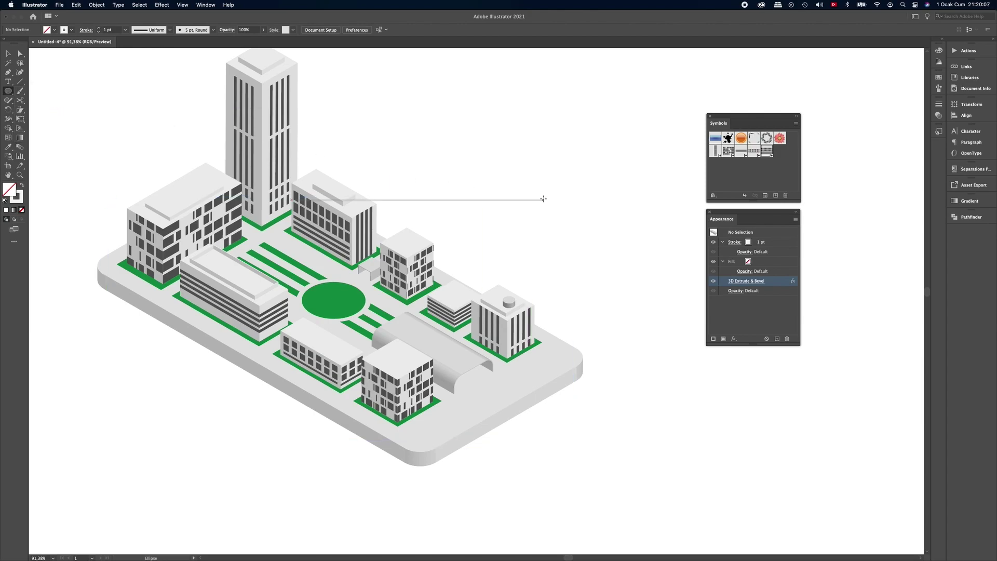
{"action": "left_click_drag", "start_coordinate": [535, 152], "coordinate": [570, 184]}
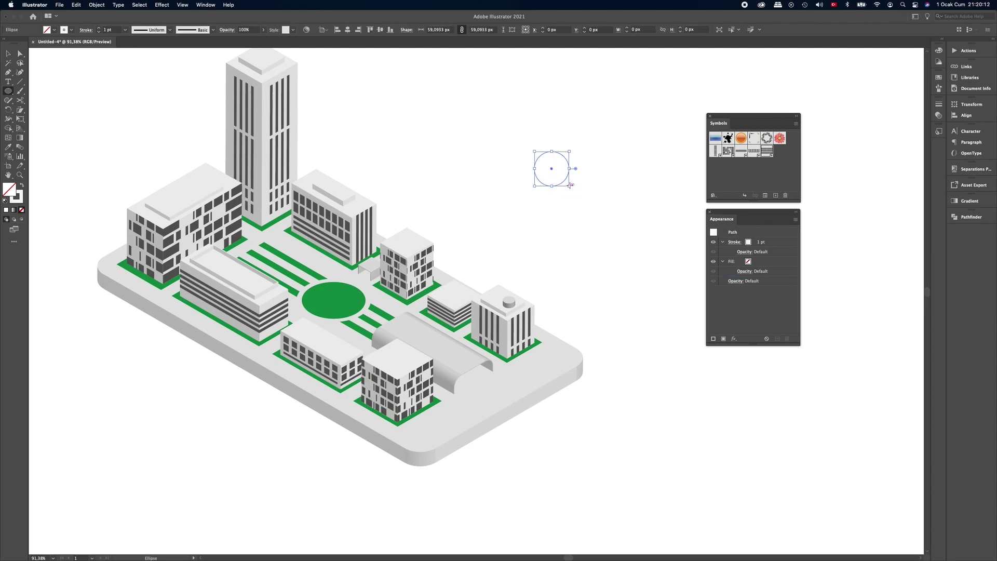
{"action": "left_click", "coordinate": [22, 186]}
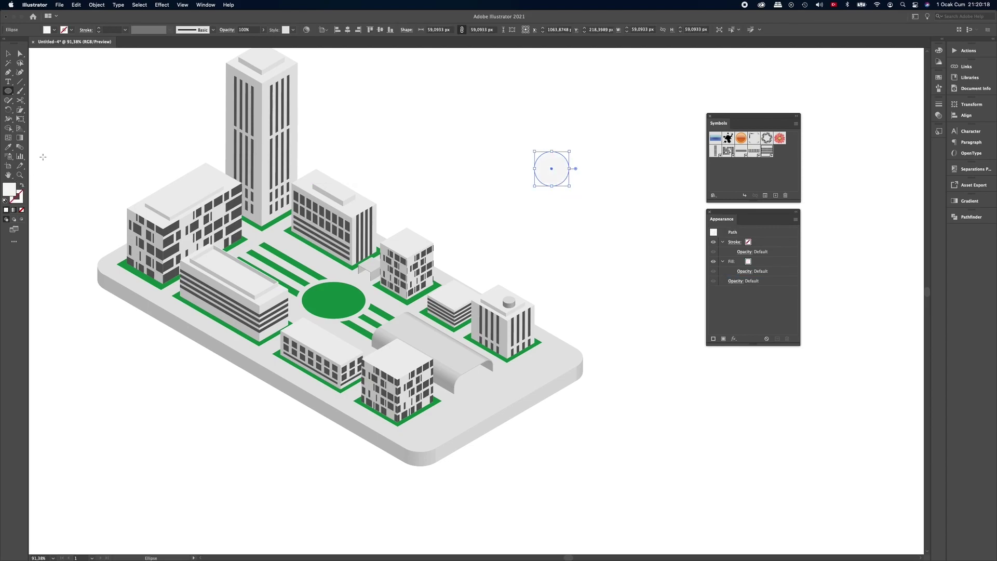
{"action": "left_click", "coordinate": [54, 31]}
{"action": "left_click", "coordinate": [43, 67]}
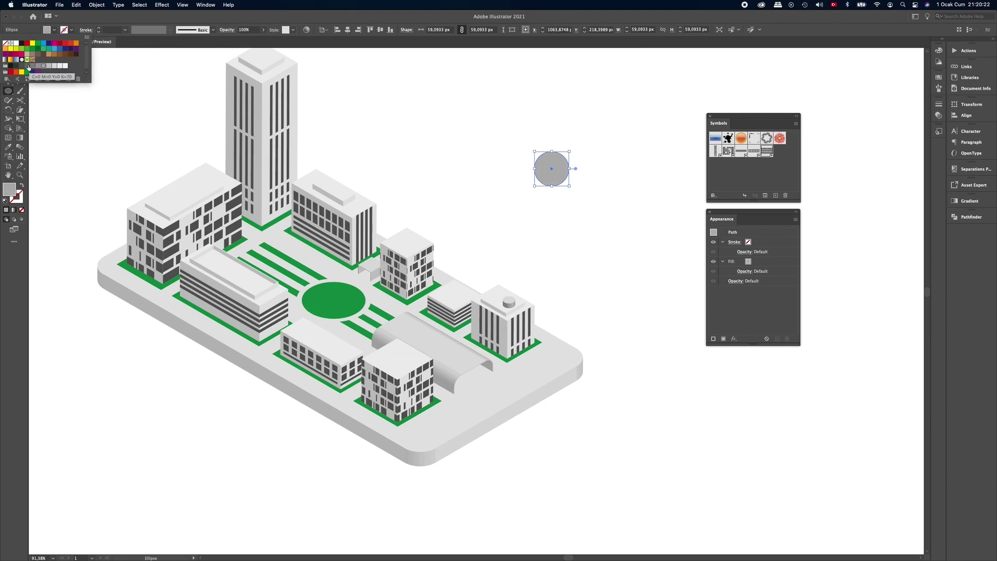
{"action": "left_click", "coordinate": [28, 67]}
{"action": "left_click", "coordinate": [54, 30]}
{"action": "left_click", "coordinate": [7, 53]}
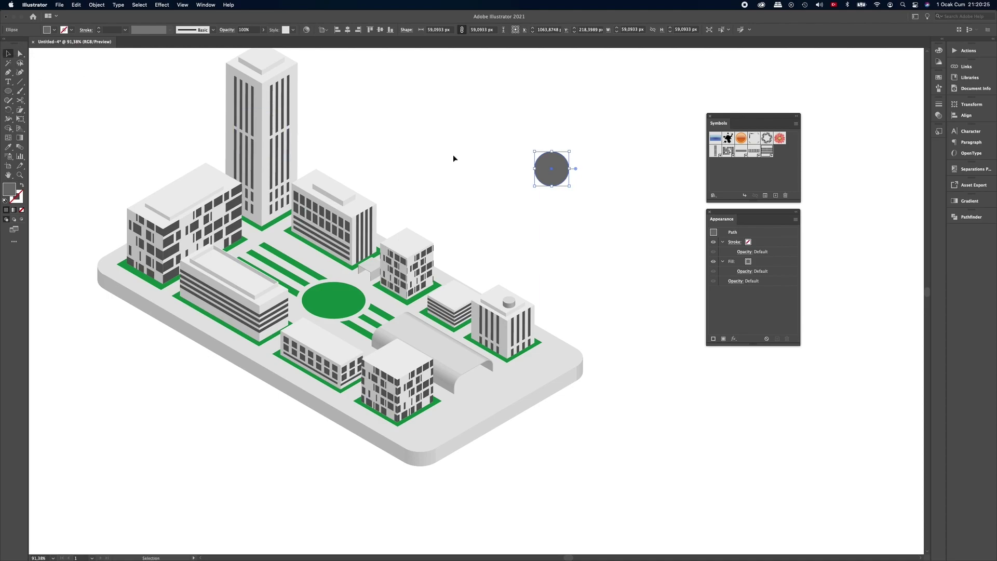
Extrude the circle into an Isometric Top disc 3 pt deep.
{"action": "left_click", "coordinate": [164, 5]}
{"action": "left_click", "coordinate": [304, 61]}
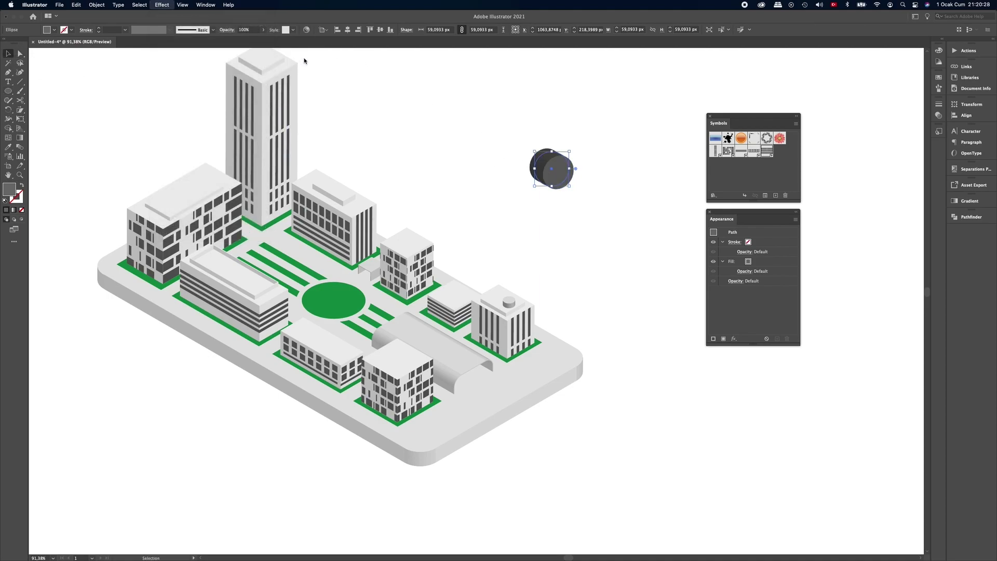
{"action": "left_click", "coordinate": [693, 106]}
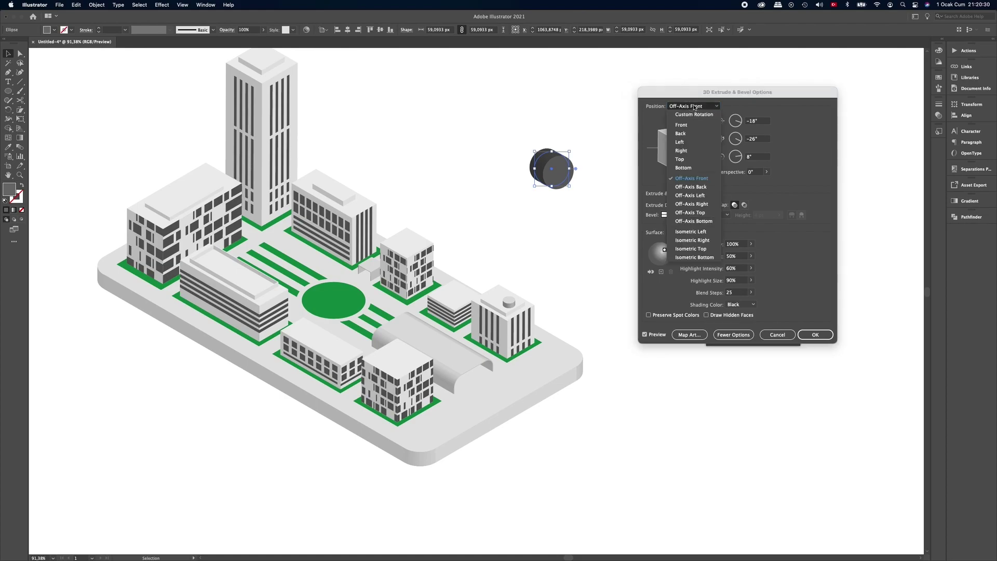
{"action": "left_click", "coordinate": [700, 250]}
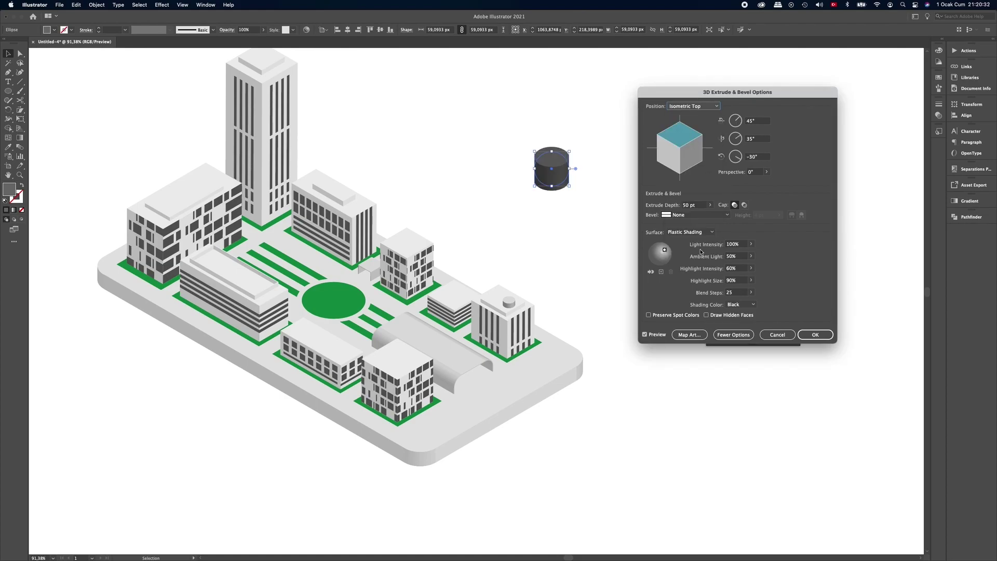
{"action": "left_click", "coordinate": [669, 204]}
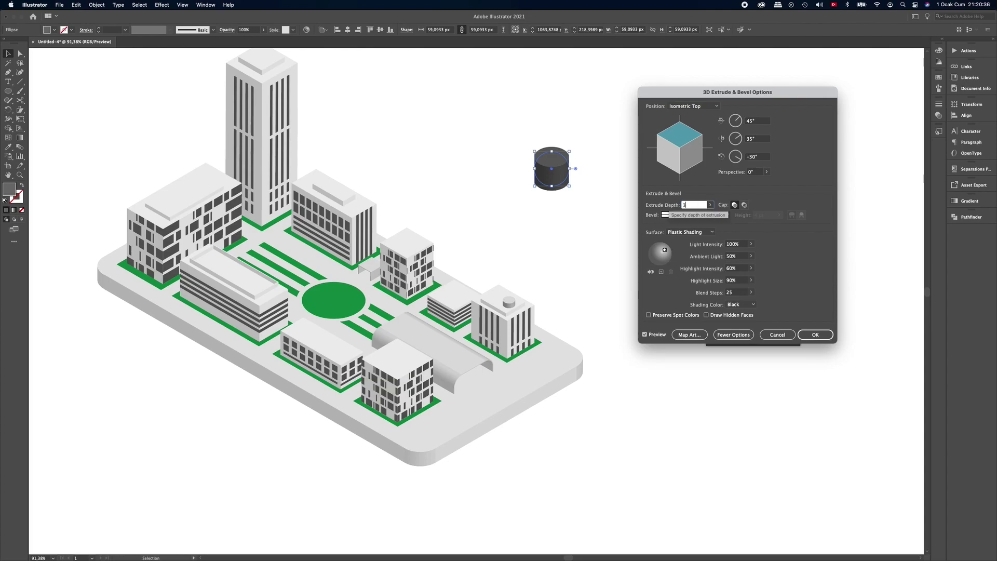
{"action": "key", "text": "Tab"}
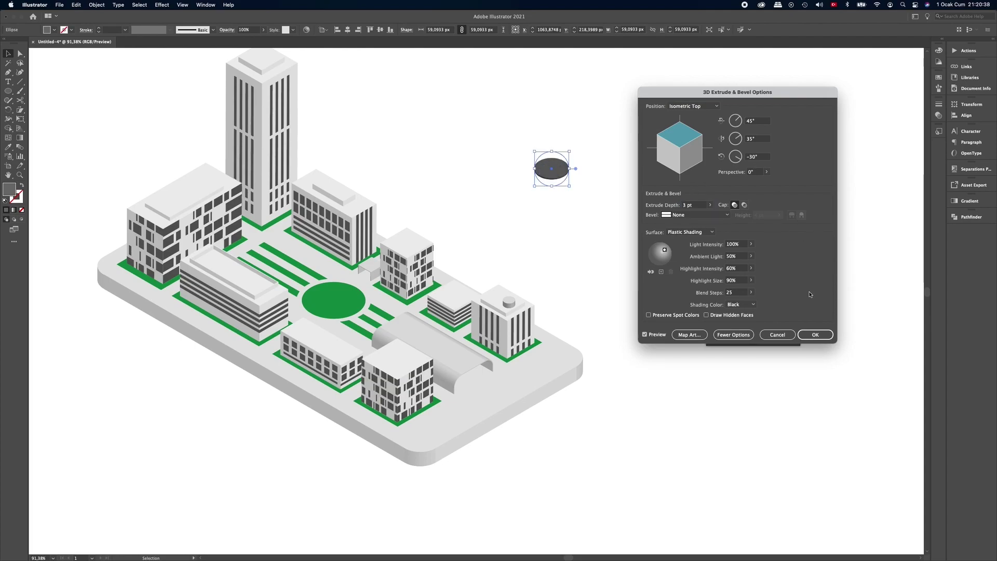
{"action": "left_click", "coordinate": [815, 335]}
Move the disc onto the base just in front of the arched hall.
{"action": "left_click_drag", "start_coordinate": [553, 173], "coordinate": [486, 389]}
{"action": "left_click", "coordinate": [614, 431]}
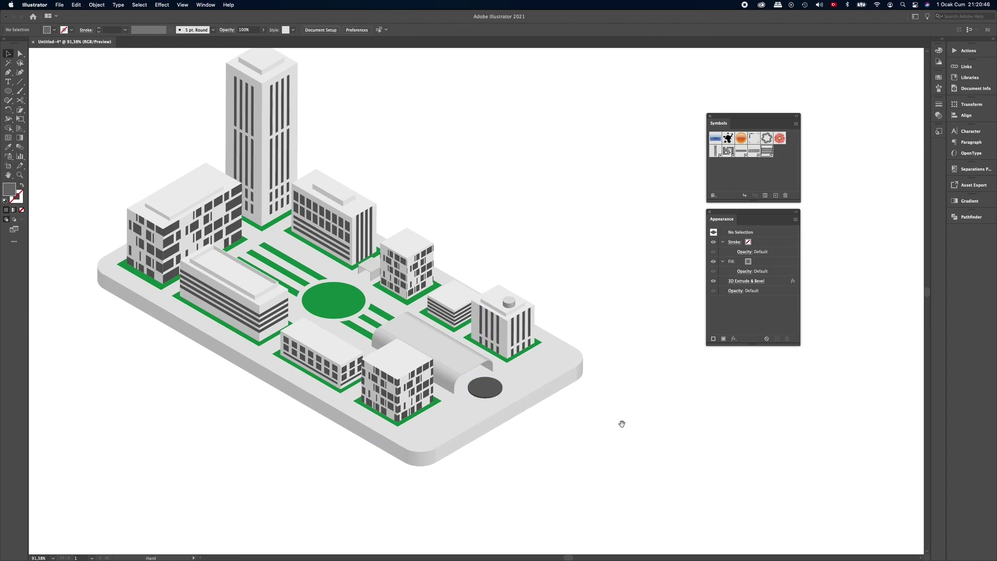
{"action": "scroll", "coordinate": [451, 426], "scroll_direction": "down", "scroll_amount": 2}
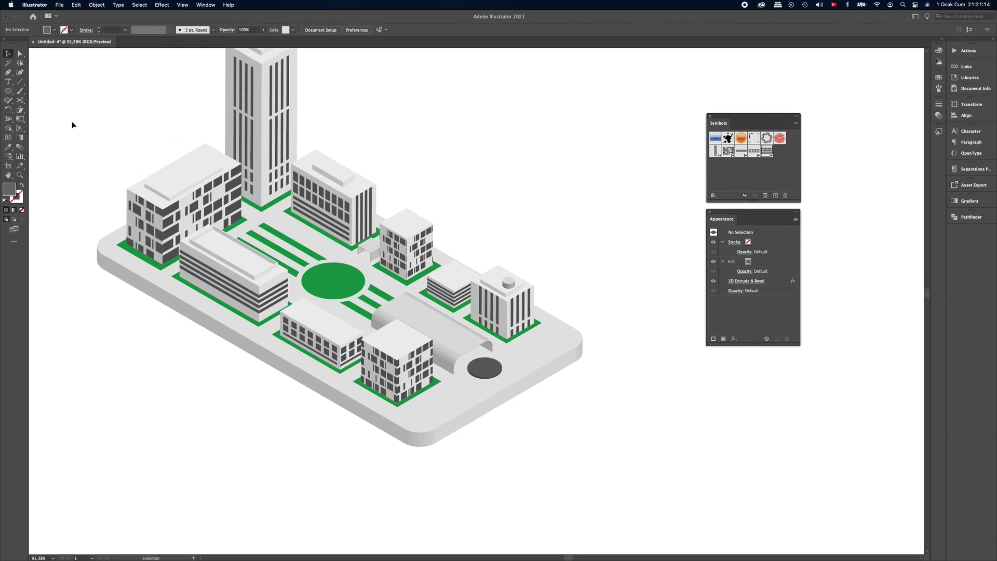
{"action": "left_click", "coordinate": [8, 91]}
{"action": "scroll", "coordinate": [444, 444], "scroll_direction": "up", "scroll_amount": 5}
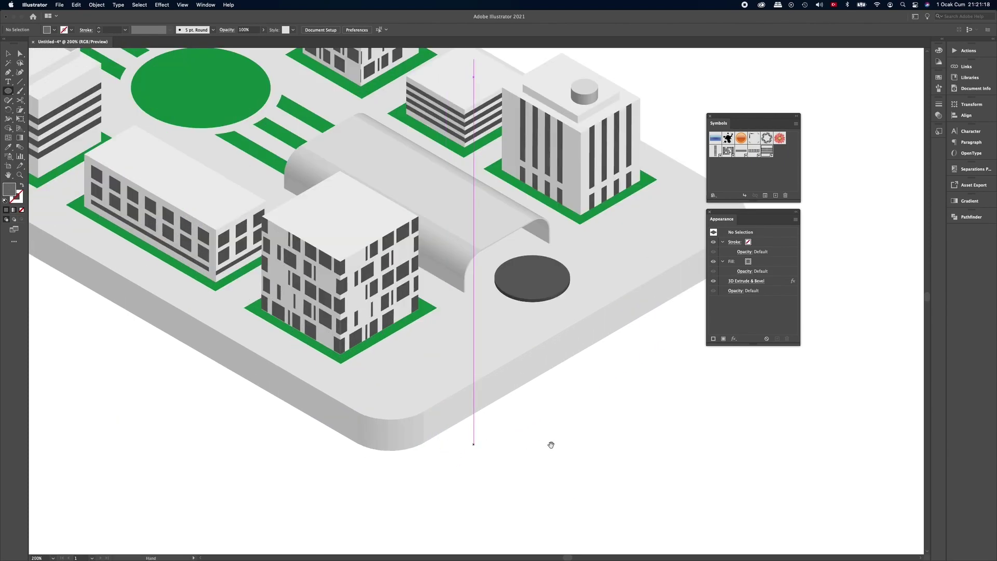
{"action": "scroll", "coordinate": [549, 445], "scroll_direction": "down", "scroll_amount": 3}
Draw a row of three small circles below the base's front edge.
{"action": "left_click_drag", "start_coordinate": [473, 396], "coordinate": [488, 411]}
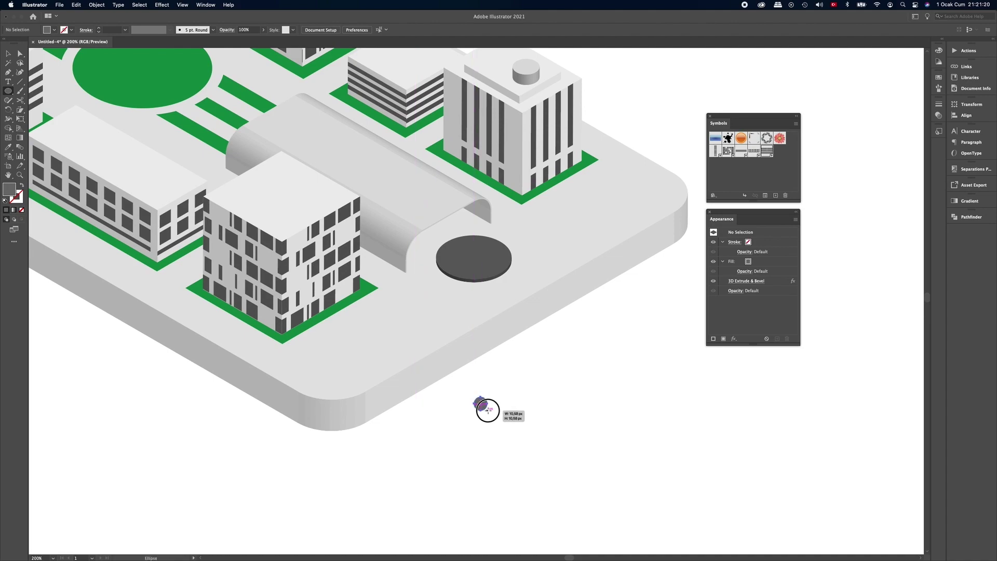
{"action": "key", "text": "v"}
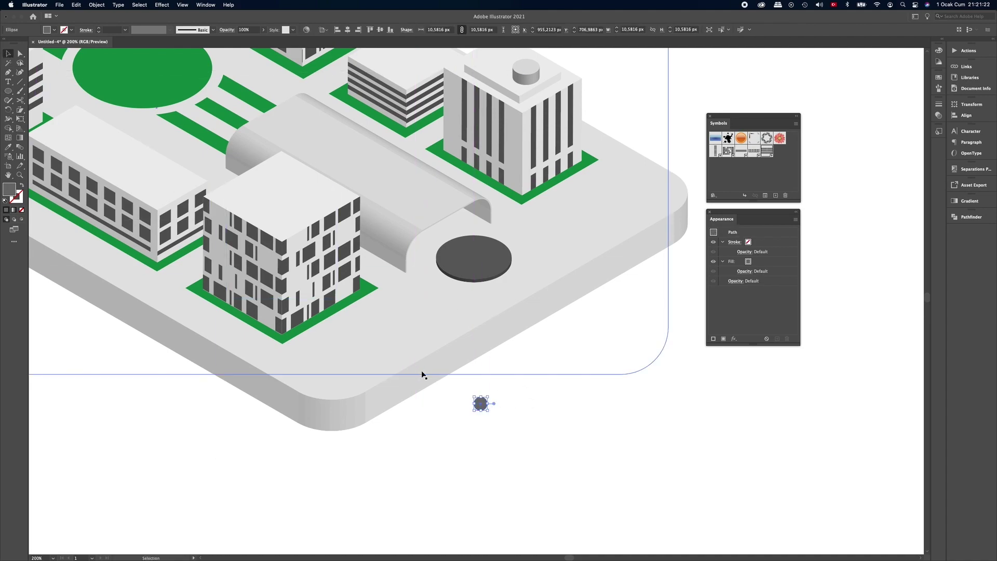
{"action": "left_click_drag", "start_coordinate": [481, 405], "coordinate": [502, 407]}
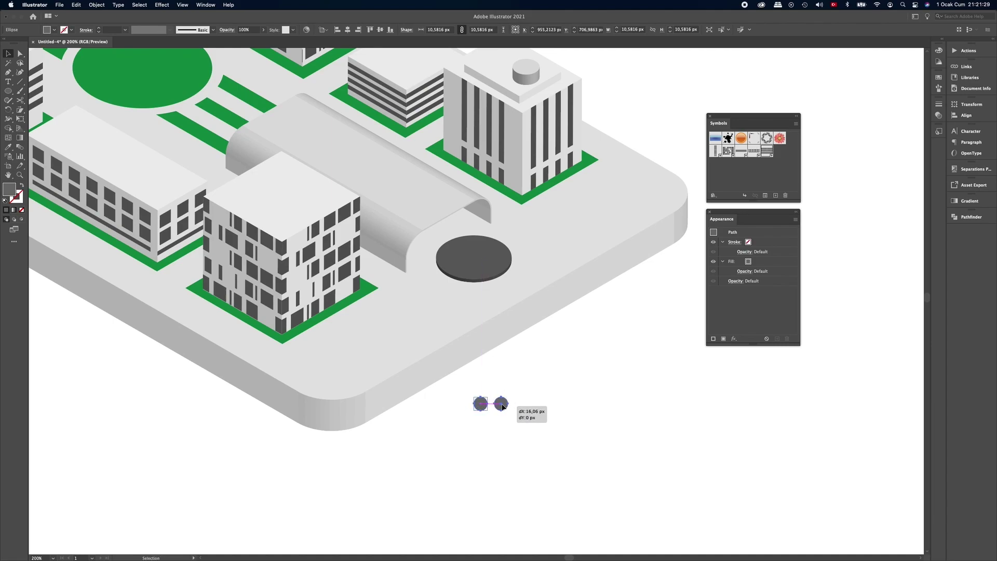
{"action": "key", "text": "a"}
{"action": "key", "text": "ctrl+d"}
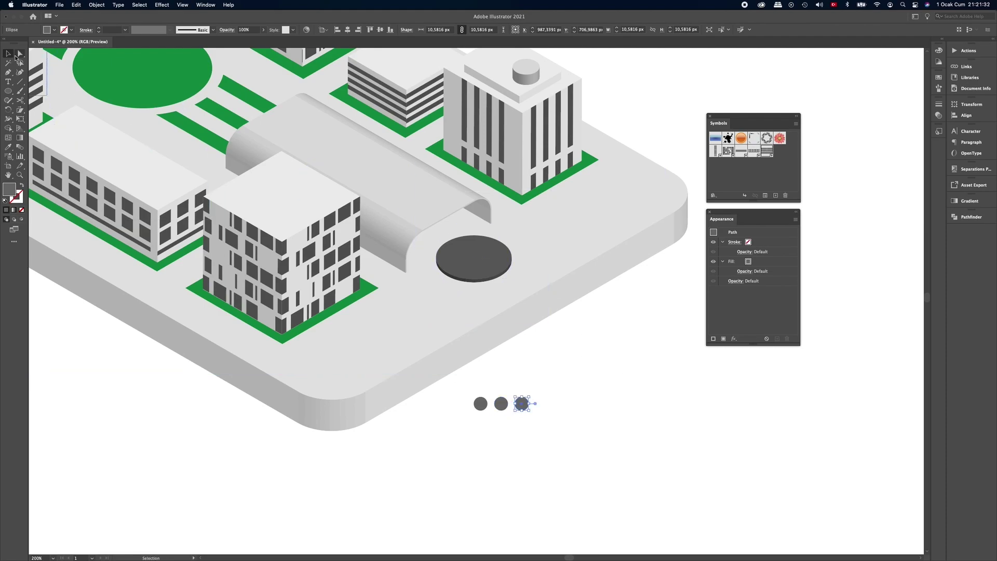
{"action": "mouse_move", "coordinate": [557, 394]}
{"action": "left_mouse_down"}
{"action": "mouse_move", "coordinate": [461, 425]}
{"action": "mouse_move", "coordinate": [443, 380]}
{"action": "left_mouse_up"}
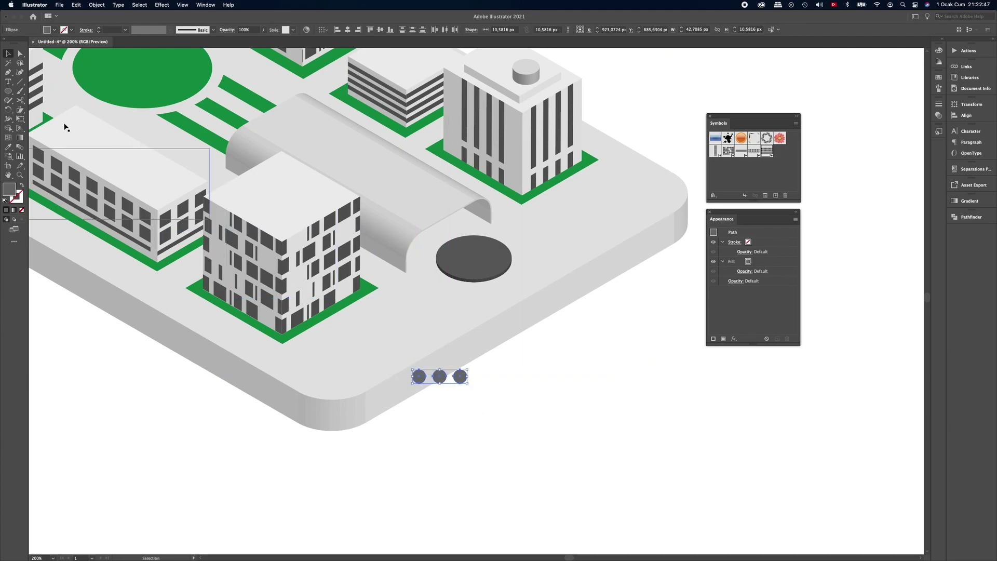
Shear the circles into ovals on the front edge, copy them to the right edge, add a thin bar.
{"action": "left_click", "coordinate": [19, 111]}
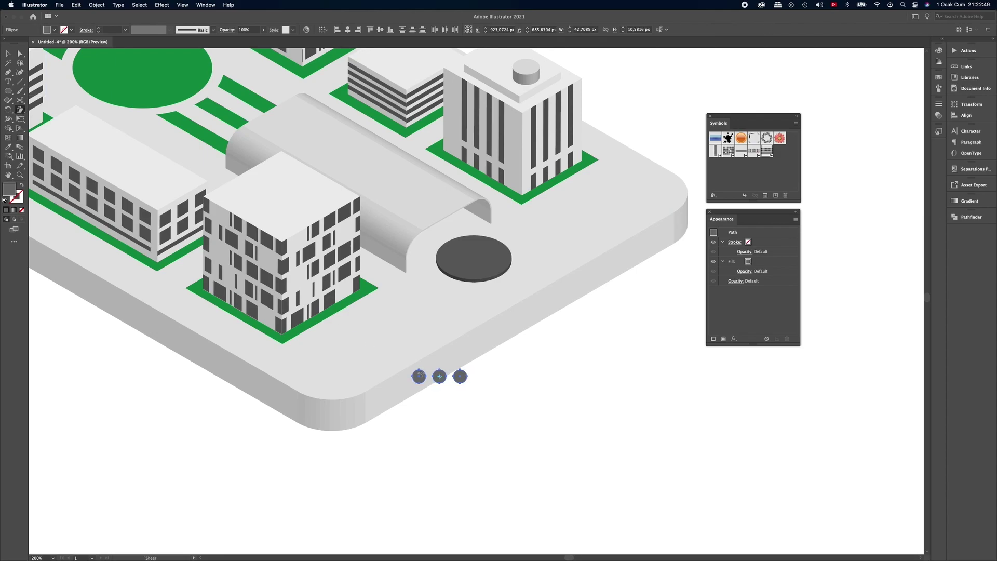
{"action": "left_click_drag", "start_coordinate": [468, 376], "coordinate": [463, 365]}
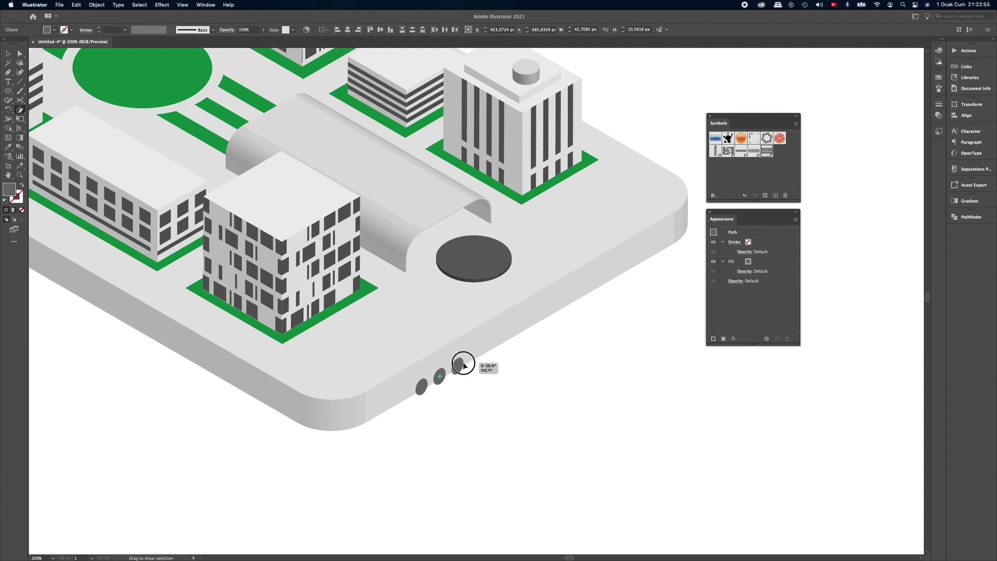
{"action": "left_click_drag", "start_coordinate": [464, 365], "coordinate": [464, 366]}
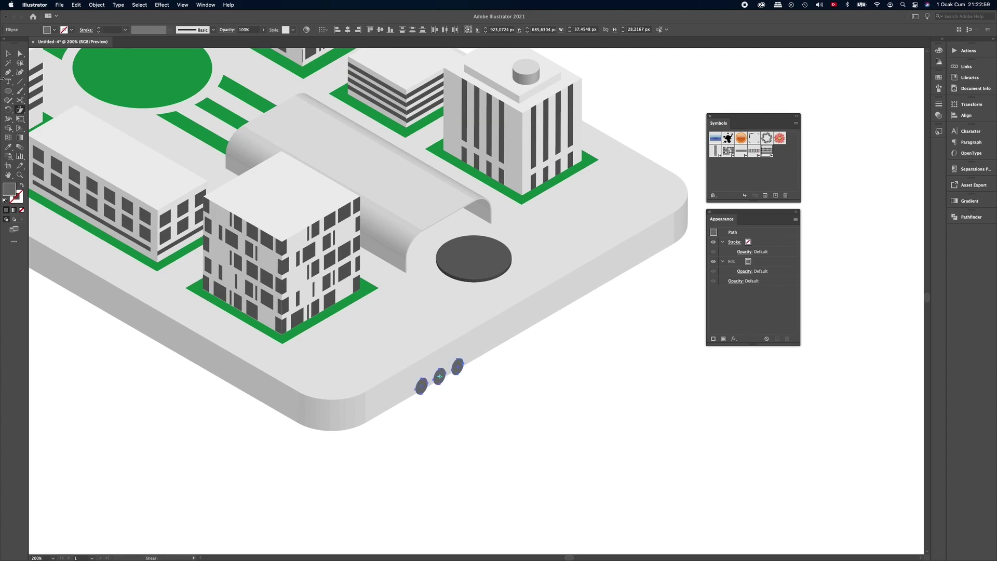
{"action": "left_click", "coordinate": [7, 54]}
{"action": "mouse_move", "coordinate": [438, 375]}
{"action": "left_mouse_down"}
{"action": "mouse_move", "coordinate": [430, 373]}
{"action": "mouse_move", "coordinate": [443, 359]}
{"action": "left_mouse_up"}
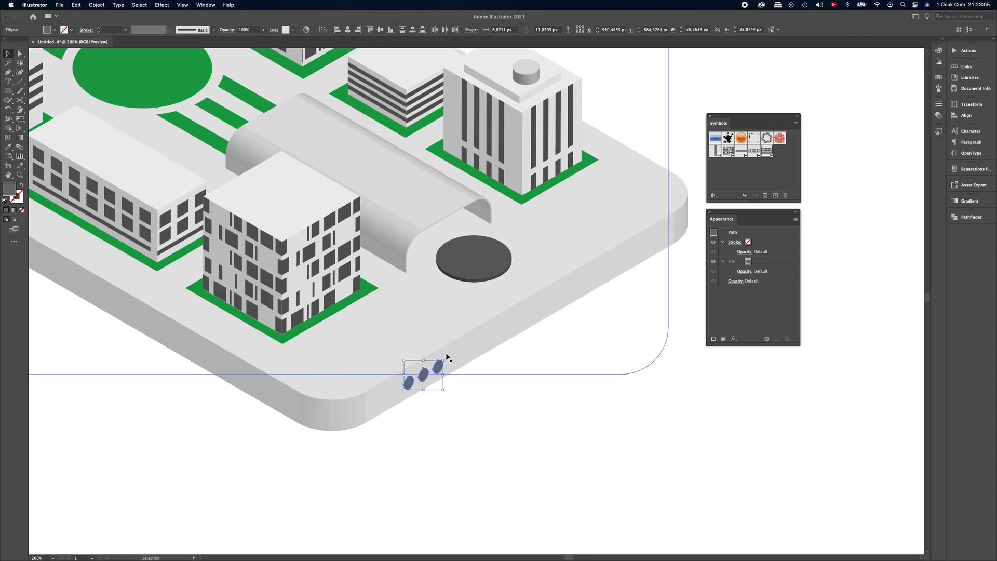
{"action": "left_click_drag", "start_coordinate": [438, 370], "coordinate": [634, 253]}
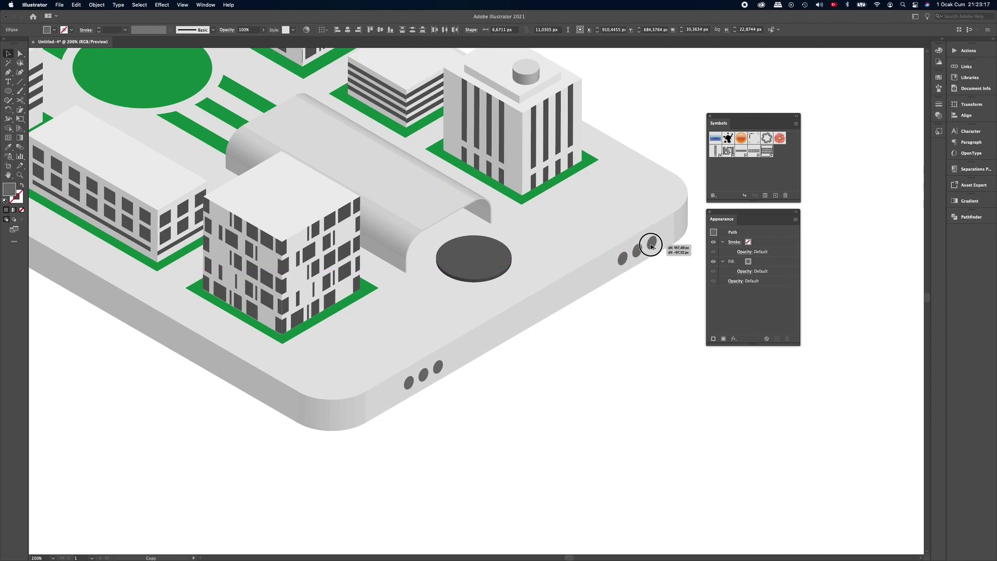
{"action": "left_click_drag", "start_coordinate": [634, 253], "coordinate": [649, 245]}
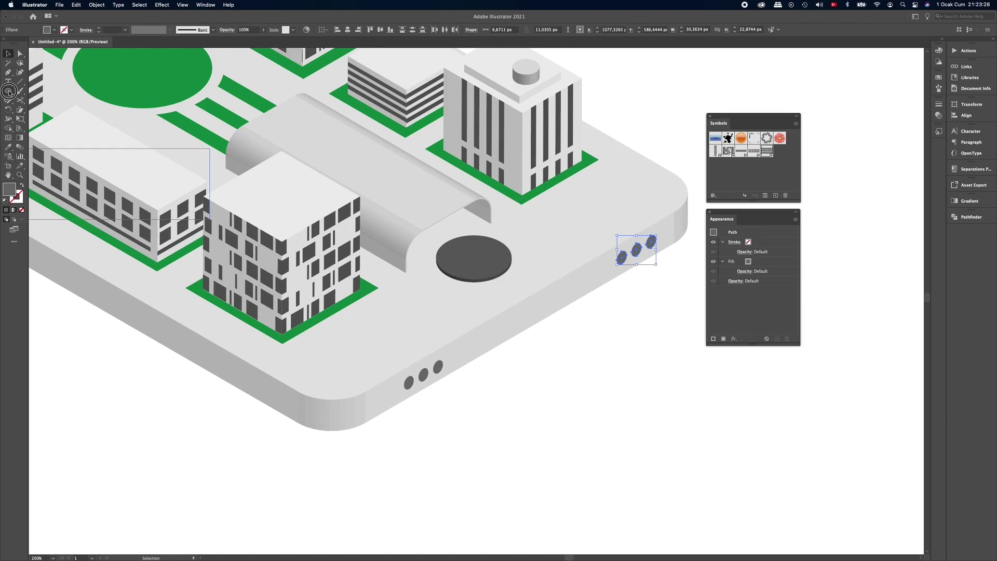
{"action": "left_click_drag", "start_coordinate": [9, 92], "coordinate": [44, 92]}
{"action": "left_click_drag", "start_coordinate": [507, 379], "coordinate": [571, 389]}
Fully round the new rectangle's corners into a pill shape.
{"action": "key", "text": "v"}
{"action": "scroll", "coordinate": [557, 392], "scroll_direction": "up", "scroll_amount": 2}
{"action": "scroll", "coordinate": [556, 392], "scroll_direction": "up", "scroll_amount": 1}
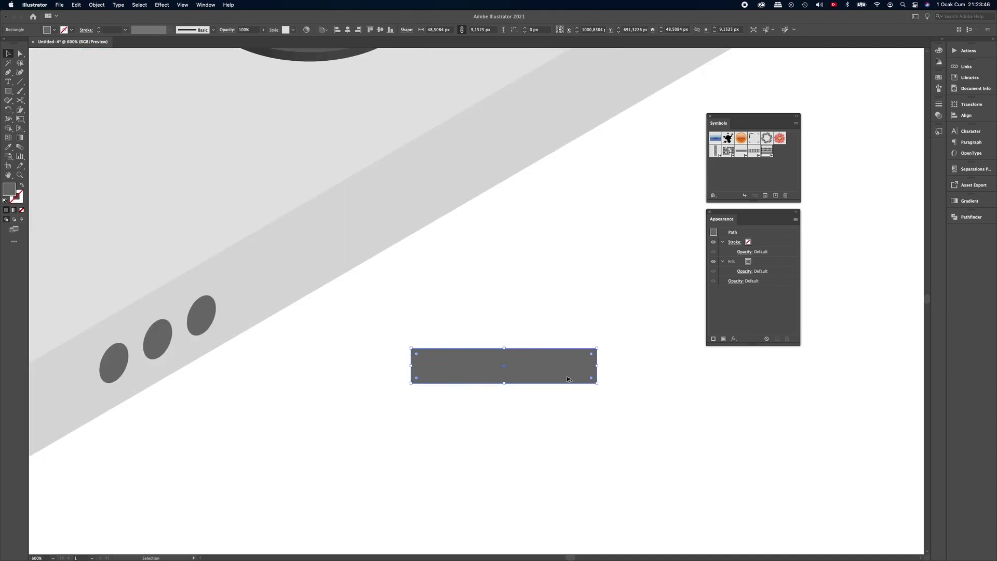
{"action": "left_click_drag", "start_coordinate": [591, 355], "coordinate": [579, 362]}
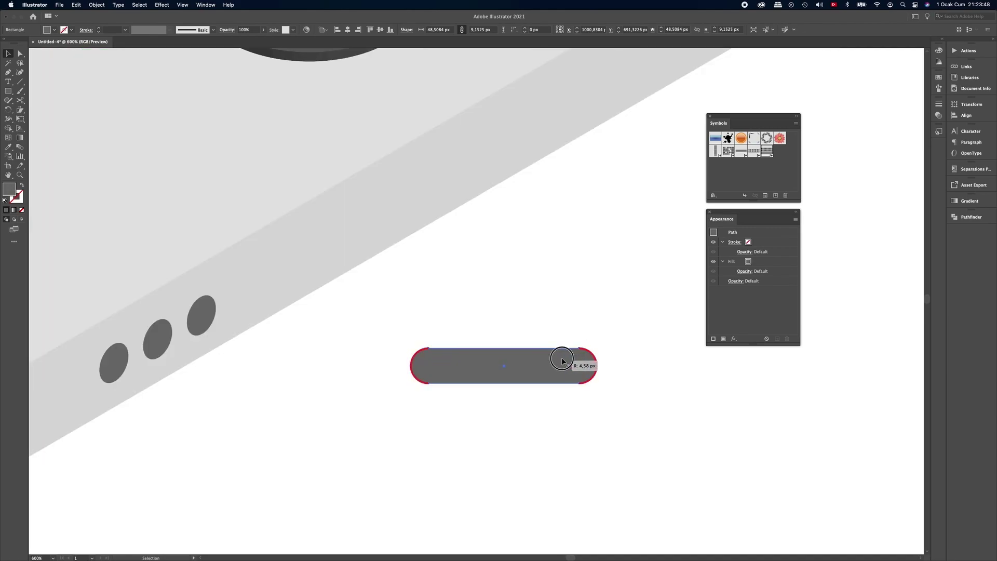
{"action": "left_click", "coordinate": [563, 418]}
{"action": "scroll", "coordinate": [566, 388], "scroll_direction": "down", "scroll_amount": 1}
{"action": "scroll", "coordinate": [514, 387], "scroll_direction": "down", "scroll_amount": 1}
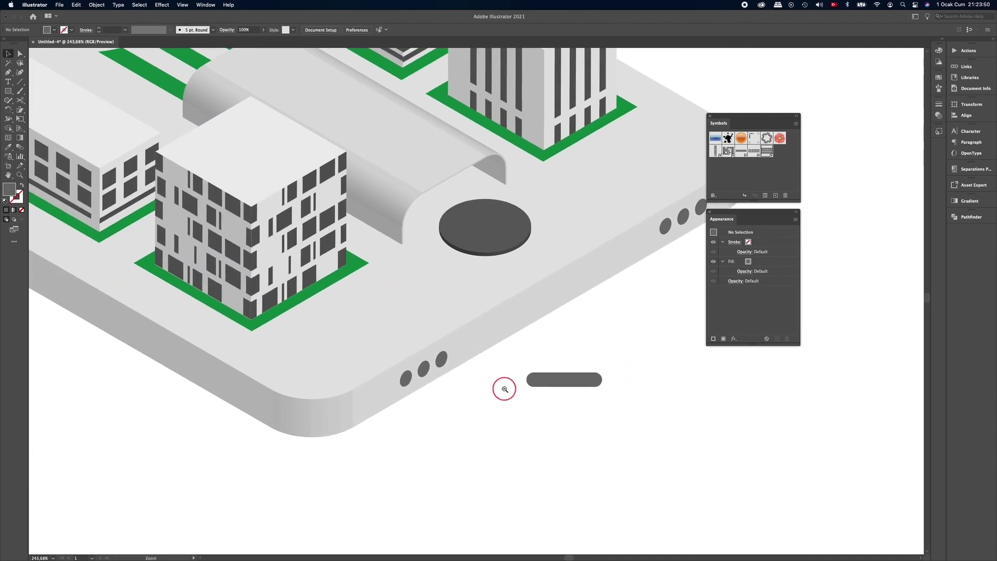
{"action": "scroll", "coordinate": [500, 398], "scroll_direction": "down", "scroll_amount": 1}
{"action": "scroll", "coordinate": [514, 404], "scroll_direction": "down", "scroll_amount": 1}
Move the pill onto the base below the dark disc and slant it to the isometric angle.
{"action": "left_click_drag", "start_coordinate": [522, 408], "coordinate": [506, 340]}
{"action": "left_click", "coordinate": [20, 110]}
{"action": "left_click_drag", "start_coordinate": [541, 346], "coordinate": [539, 333]}
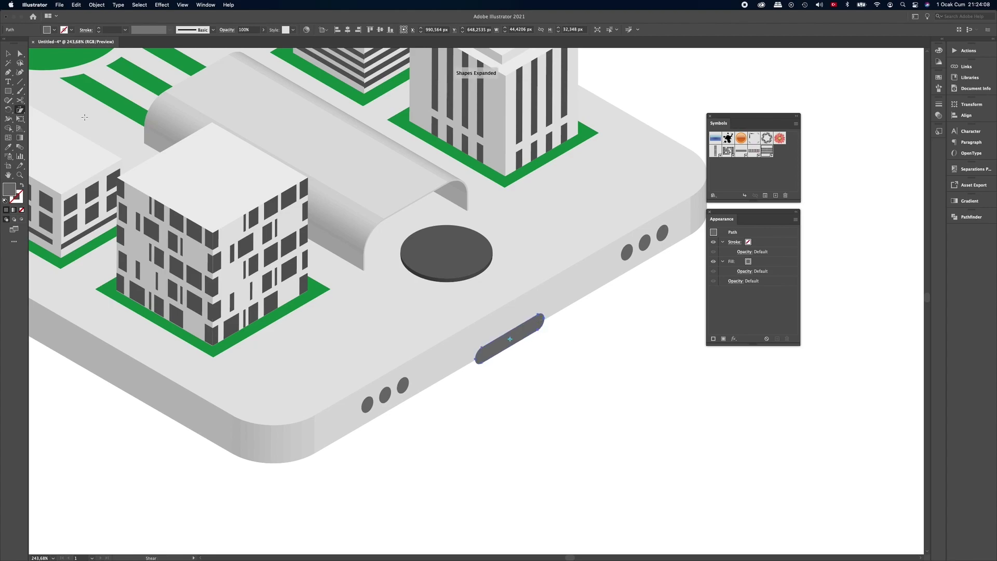
{"action": "left_click", "coordinate": [8, 54]}
{"action": "mouse_move", "coordinate": [541, 313]}
{"action": "left_mouse_down"}
{"action": "mouse_move", "coordinate": [526, 325]}
{"action": "mouse_move", "coordinate": [534, 310]}
{"action": "left_mouse_up"}
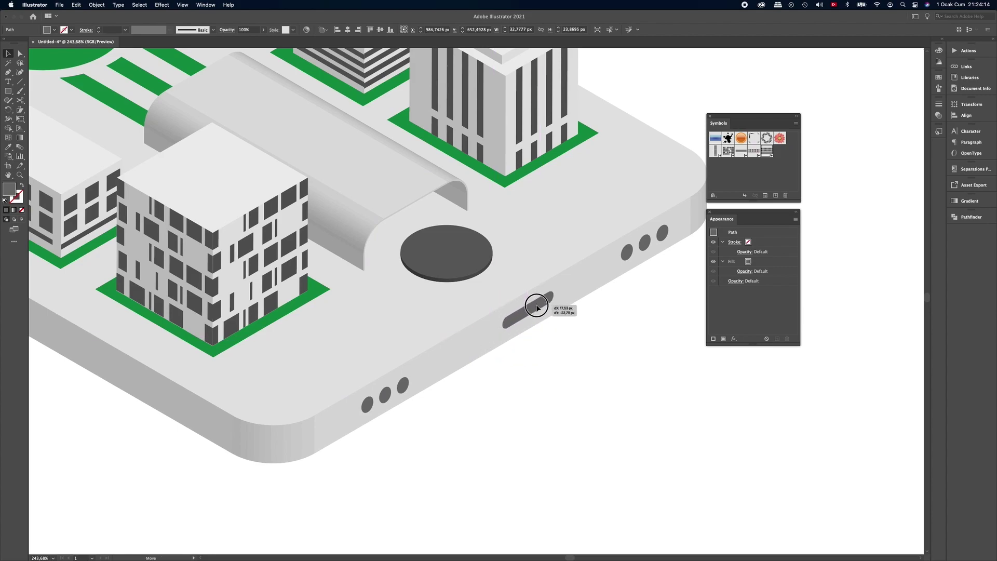
{"action": "left_click_drag", "start_coordinate": [534, 309], "coordinate": [534, 310]}
{"action": "left_click", "coordinate": [608, 426]}
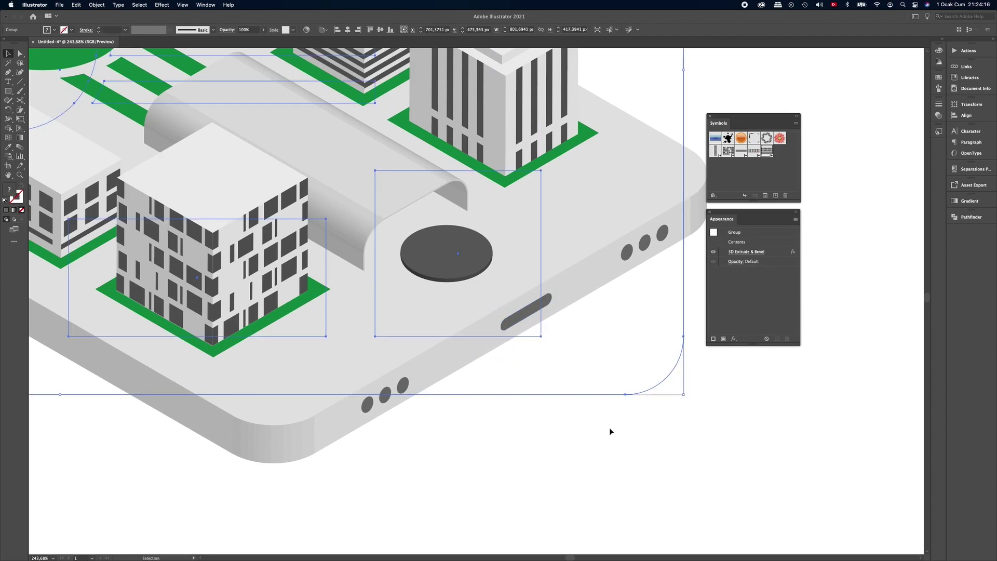
Shrink the three dots on the base's front edge.
{"action": "left_click", "coordinate": [590, 421], "text": "ctrl+alt"}
{"action": "left_click_drag", "start_coordinate": [590, 421], "coordinate": [511, 418]}
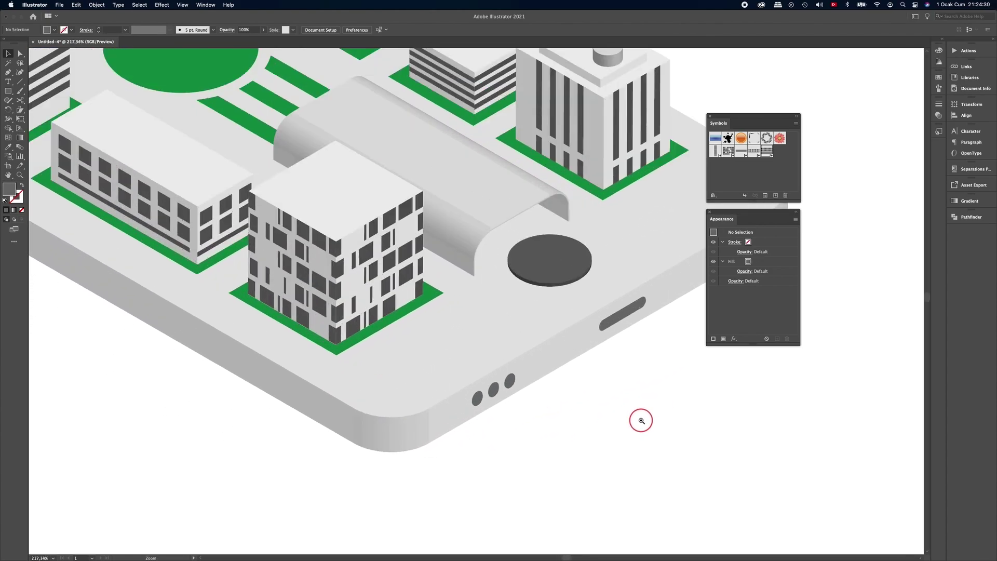
{"action": "left_click_drag", "start_coordinate": [517, 422], "coordinate": [575, 403]}
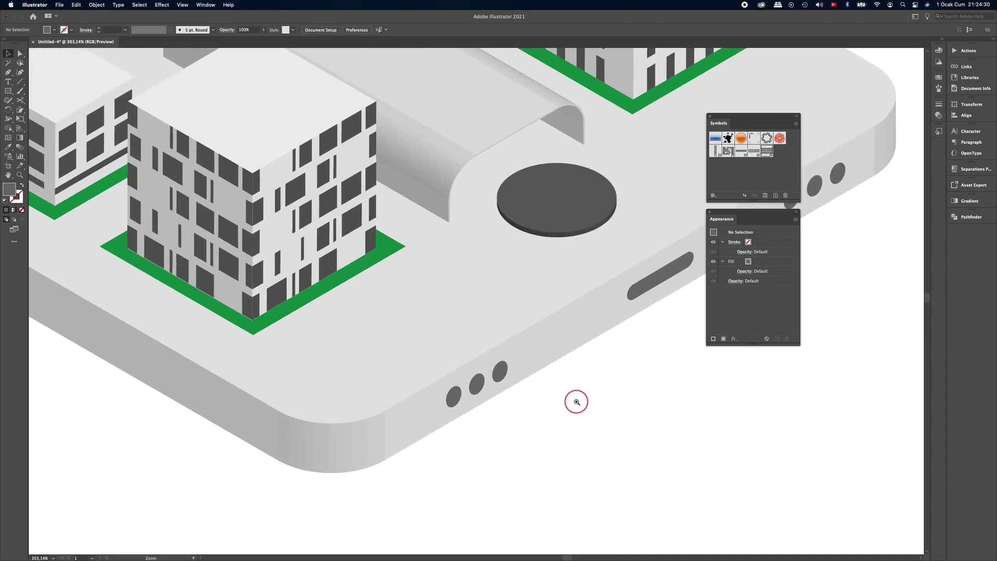
{"action": "left_click", "coordinate": [490, 371]}
{"action": "left_click", "coordinate": [473, 384], "text": "shift"}
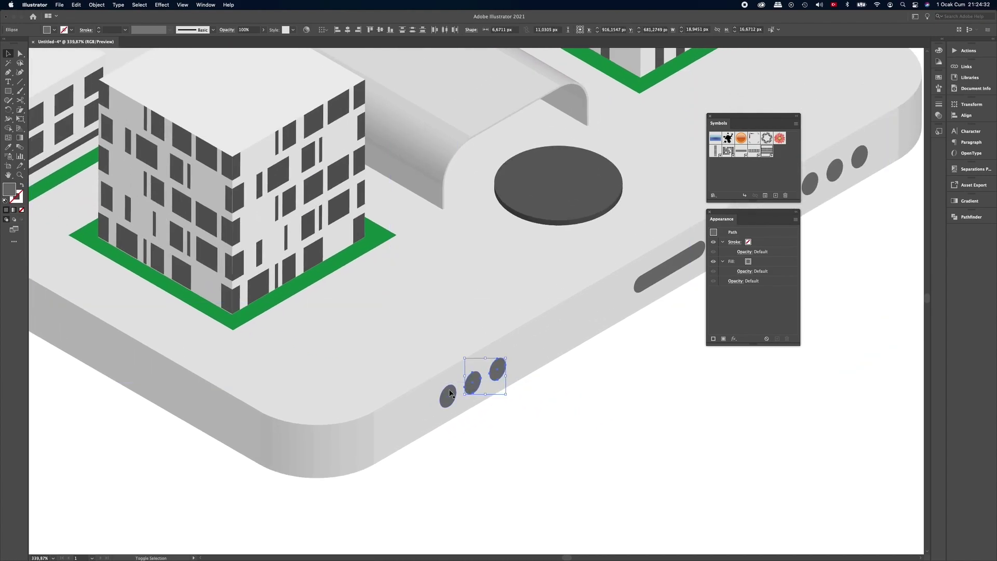
{"action": "mouse_move", "coordinate": [506, 358]}
{"action": "left_mouse_down"}
{"action": "mouse_move", "coordinate": [488, 371]}
{"action": "mouse_move", "coordinate": [501, 367]}
{"action": "mouse_move", "coordinate": [514, 387]}
{"action": "left_mouse_up"}
{"action": "left_click", "coordinate": [625, 415]}
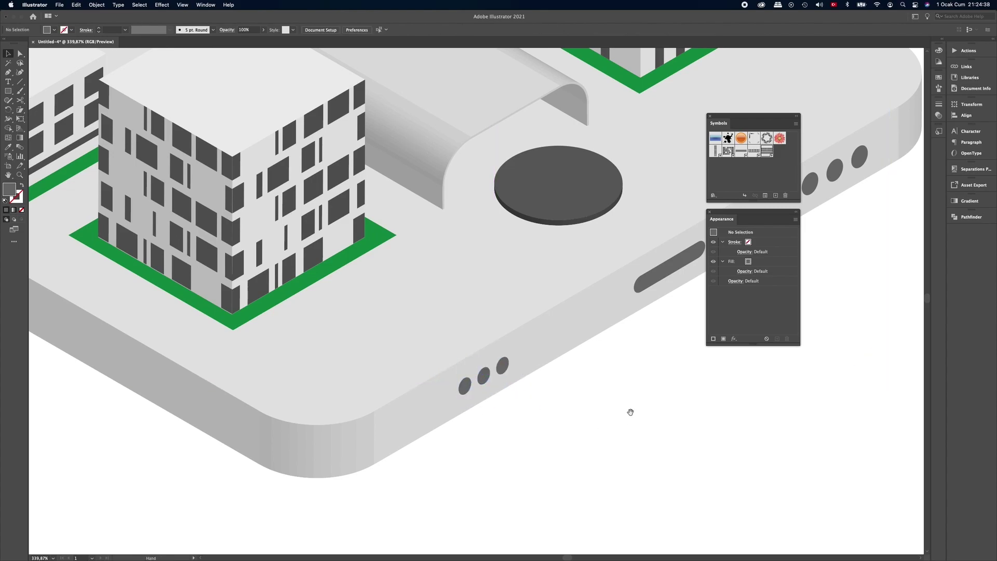
{"action": "left_click", "coordinate": [603, 403], "text": "ctrl+alt"}
Place a copy of the small dots along the base's right side edge.
{"action": "scroll", "coordinate": [602, 403], "scroll_direction": "right", "scroll_amount": 5}
{"action": "left_click_drag", "start_coordinate": [584, 292], "coordinate": [613, 279]}
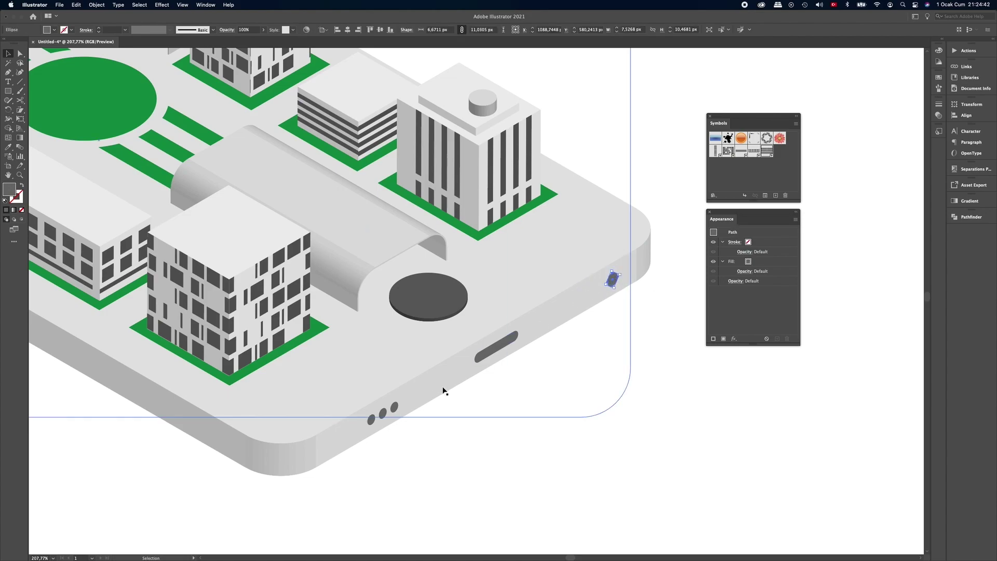
{"action": "left_click", "coordinate": [394, 407]}
{"action": "left_click", "coordinate": [383, 413], "text": "shift"}
{"action": "mouse_move", "coordinate": [383, 416]}
{"action": "left_mouse_down"}
{"action": "mouse_move", "coordinate": [573, 294]}
{"action": "mouse_move", "coordinate": [595, 291]}
{"action": "left_mouse_up"}
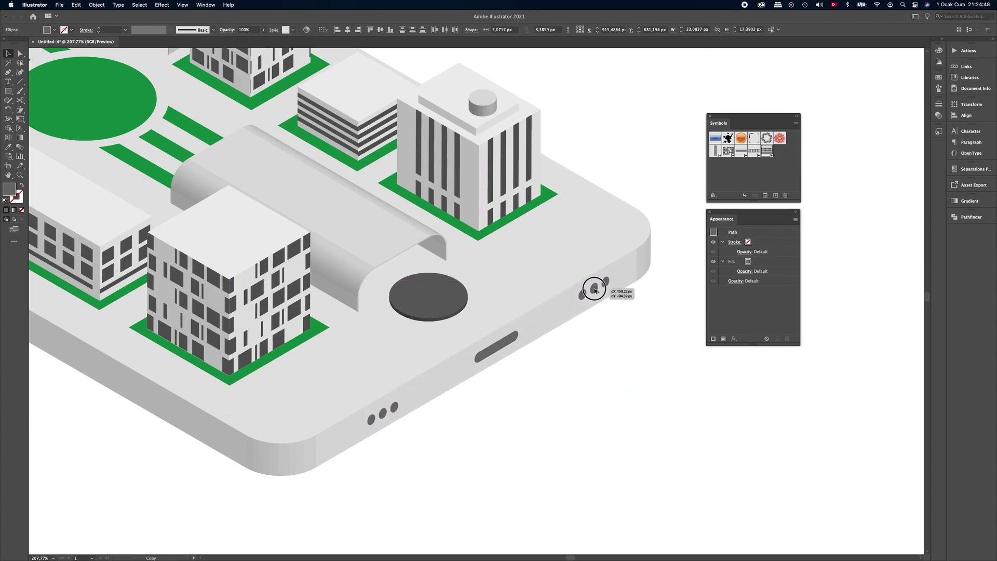
{"action": "left_click", "coordinate": [650, 422]}
{"action": "key", "text": "z"}
{"action": "left_click_drag", "start_coordinate": [658, 410], "coordinate": [548, 431]}
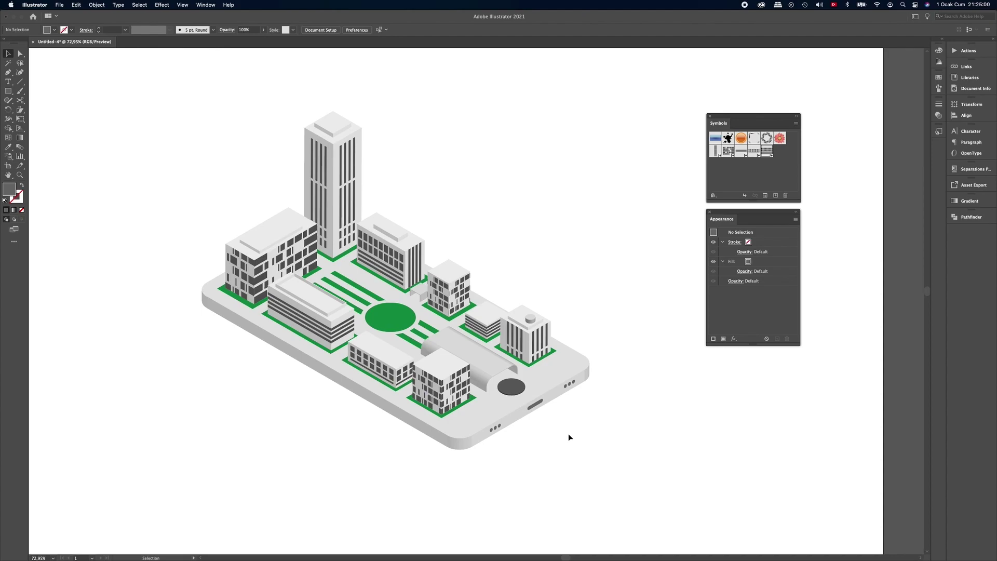
{"action": "left_click_drag", "start_coordinate": [566, 418], "coordinate": [566, 435]}
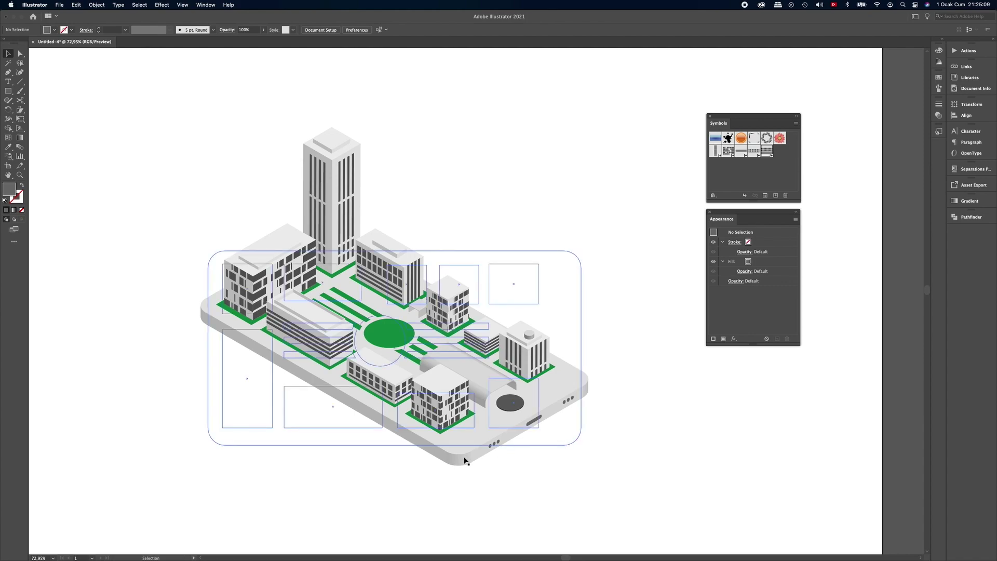
{"action": "scroll", "coordinate": [470, 461], "scroll_direction": "up", "scroll_amount": 5}
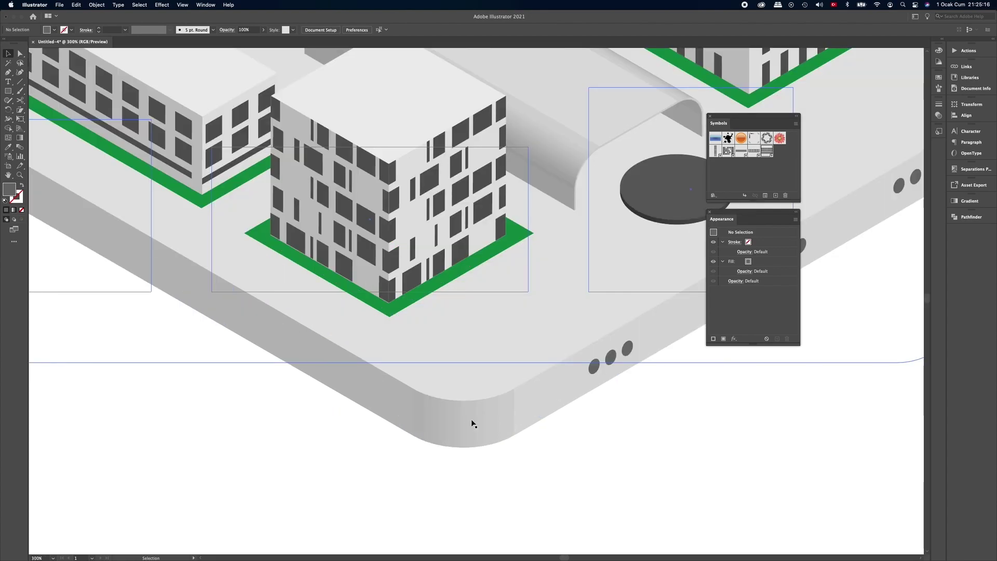
{"action": "scroll", "coordinate": [488, 421], "scroll_direction": "up", "scroll_amount": 1}
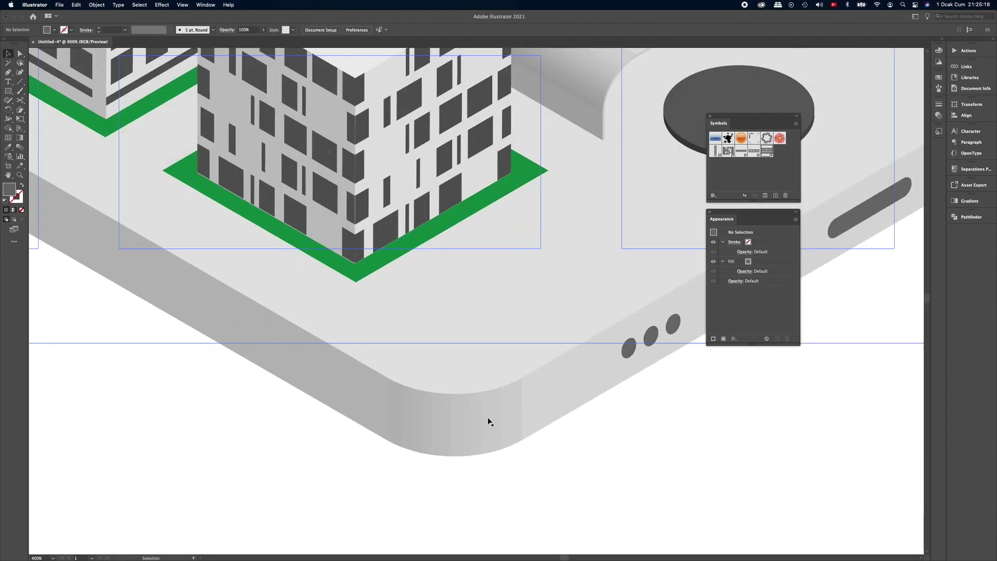
{"action": "scroll", "coordinate": [488, 422], "scroll_direction": "up", "scroll_amount": 3}
{"action": "scroll", "coordinate": [488, 422], "scroll_direction": "down", "scroll_amount": 3}
{"action": "scroll", "coordinate": [488, 421], "scroll_direction": "down", "scroll_amount": 1}
{"action": "scroll", "coordinate": [488, 422], "scroll_direction": "down", "scroll_amount": 3}
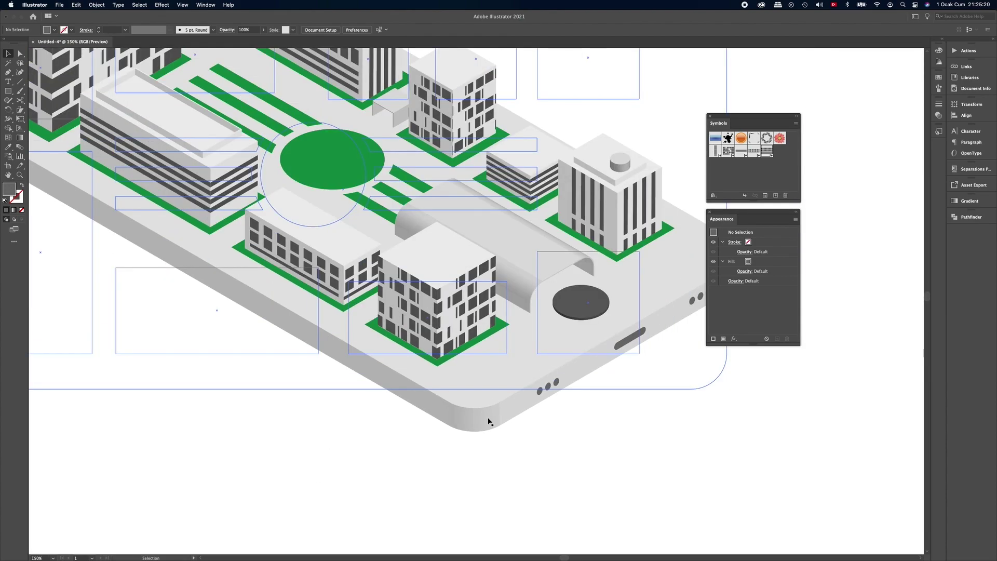
{"action": "scroll", "coordinate": [488, 421], "scroll_direction": "down", "scroll_amount": 2}
{"action": "left_click", "coordinate": [478, 412]}
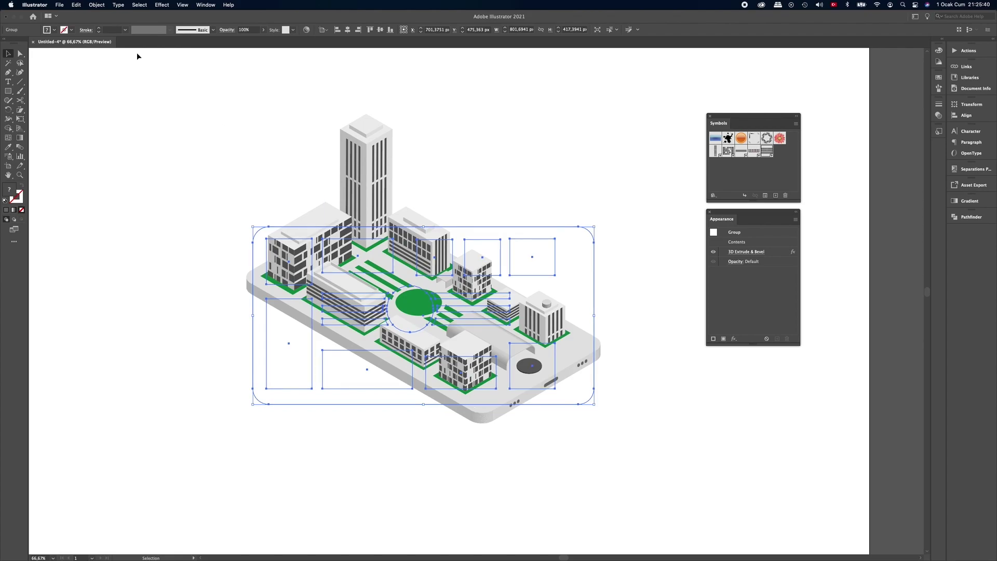
Expand the 3D city extrusion into editable paths and ungroup the city artwork twice.
{"action": "left_click", "coordinate": [97, 5]}
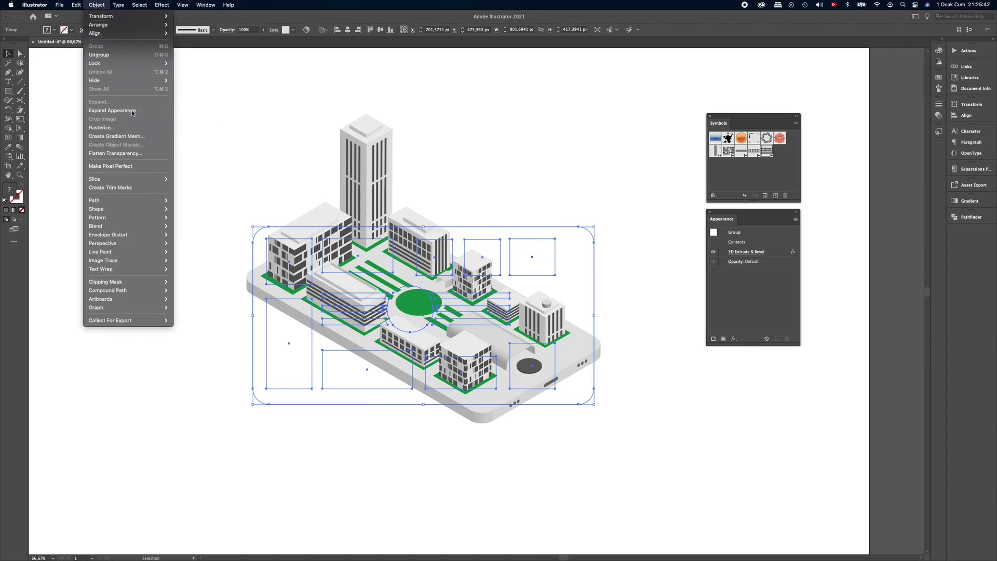
{"action": "left_click", "coordinate": [114, 110]}
{"action": "left_click", "coordinate": [625, 360]}
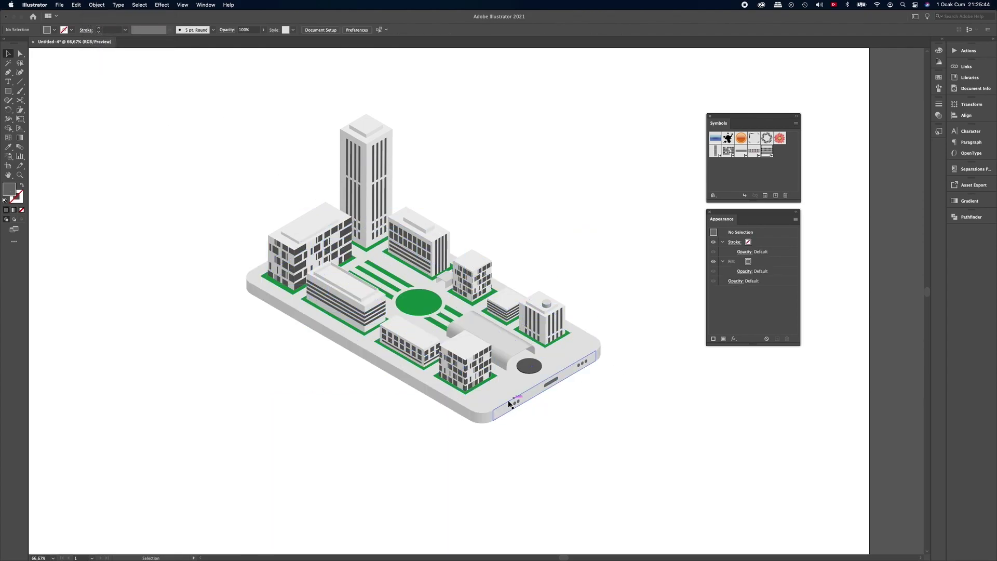
{"action": "left_click", "coordinate": [486, 417]}
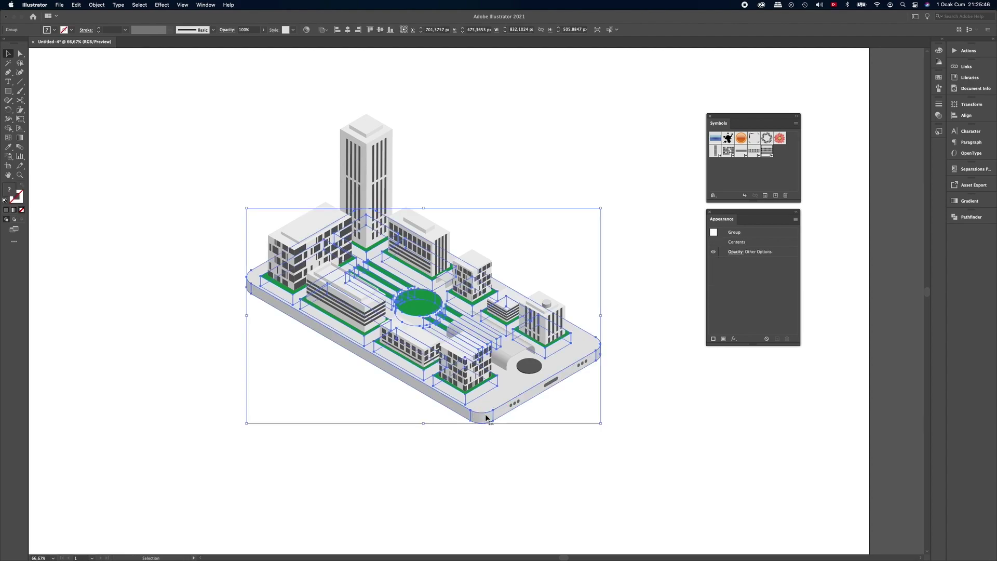
{"action": "right_click", "coordinate": [486, 416]}
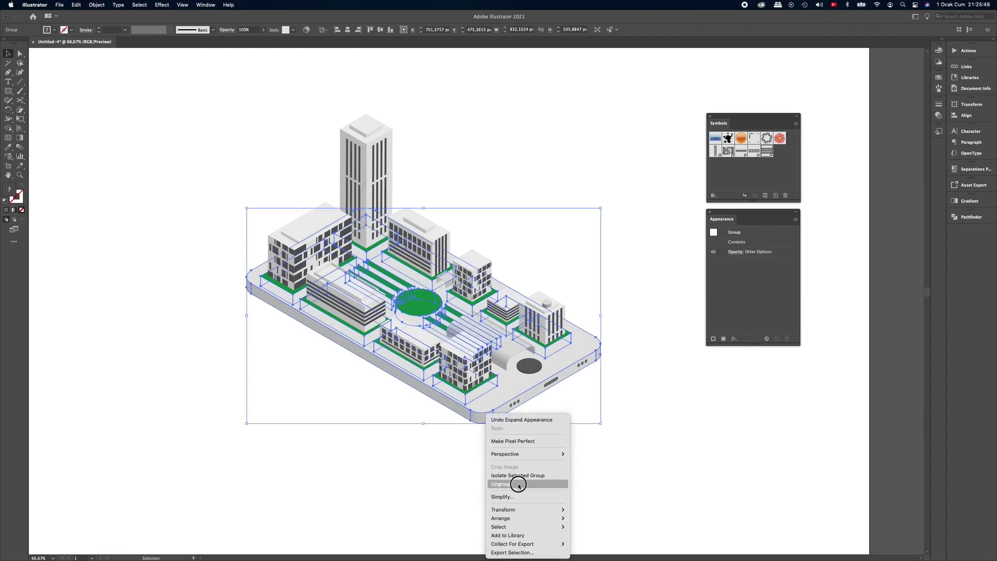
{"action": "left_click", "coordinate": [517, 478]}
{"action": "left_click", "coordinate": [573, 454]}
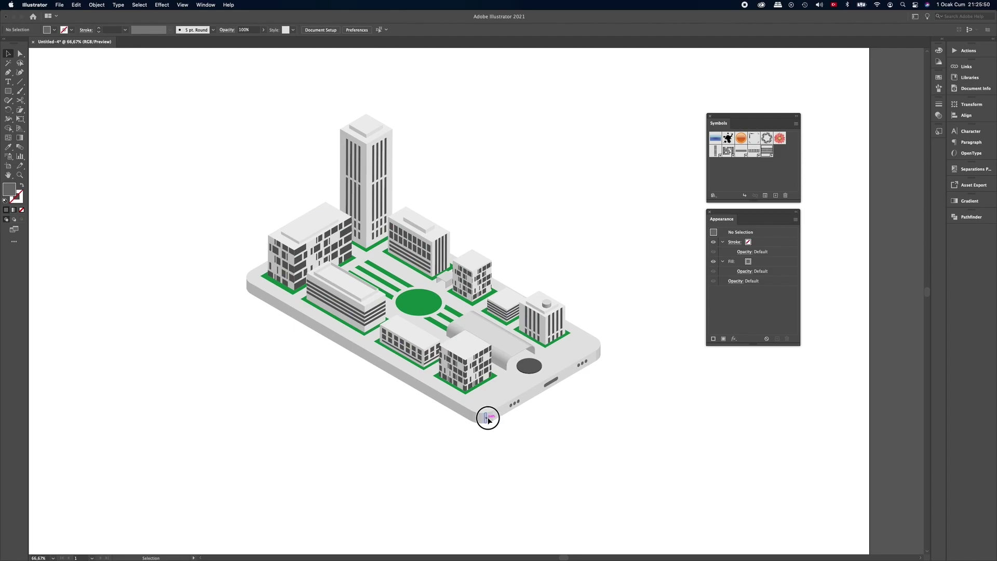
{"action": "left_click", "coordinate": [486, 417]}
{"action": "right_click", "coordinate": [487, 416]}
{"action": "left_click", "coordinate": [516, 481]}
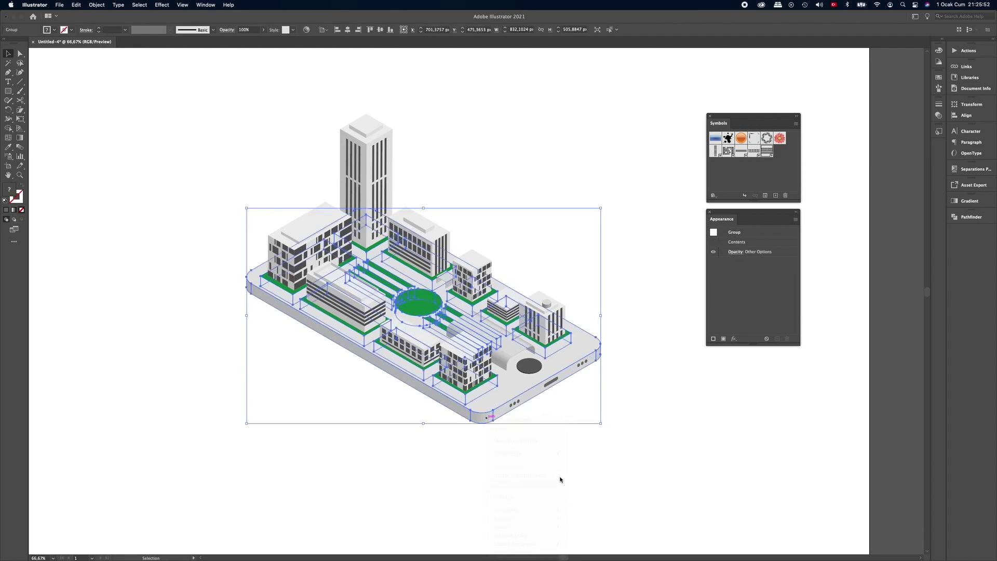
{"action": "left_click", "coordinate": [559, 475]}
Select the base's corner, edge and side pieces and unite them with Pathfinder.
{"action": "left_click", "coordinate": [483, 422]}
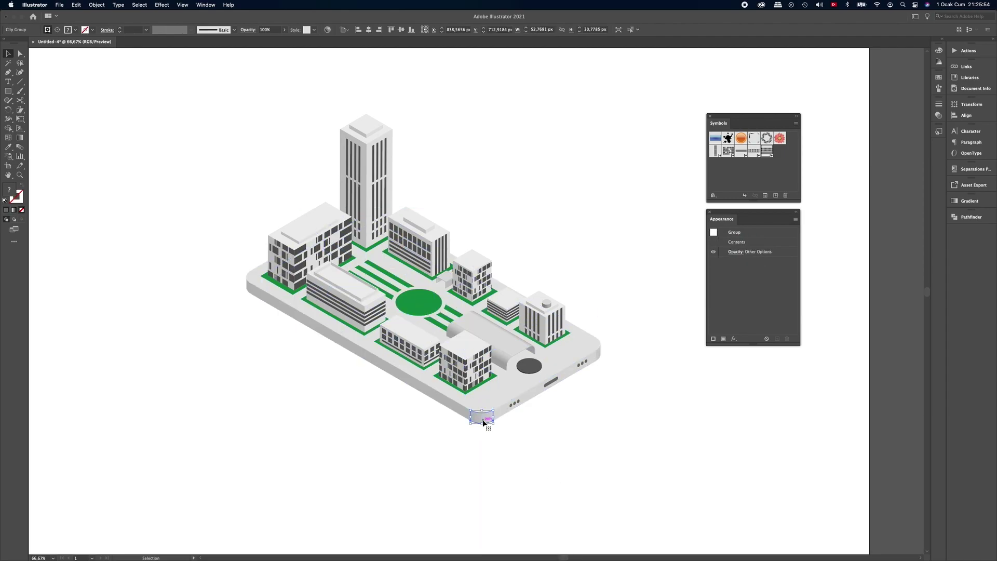
{"action": "left_click", "coordinate": [598, 354]}
{"action": "scroll", "coordinate": [567, 378], "scroll_direction": "up", "scroll_amount": 3}
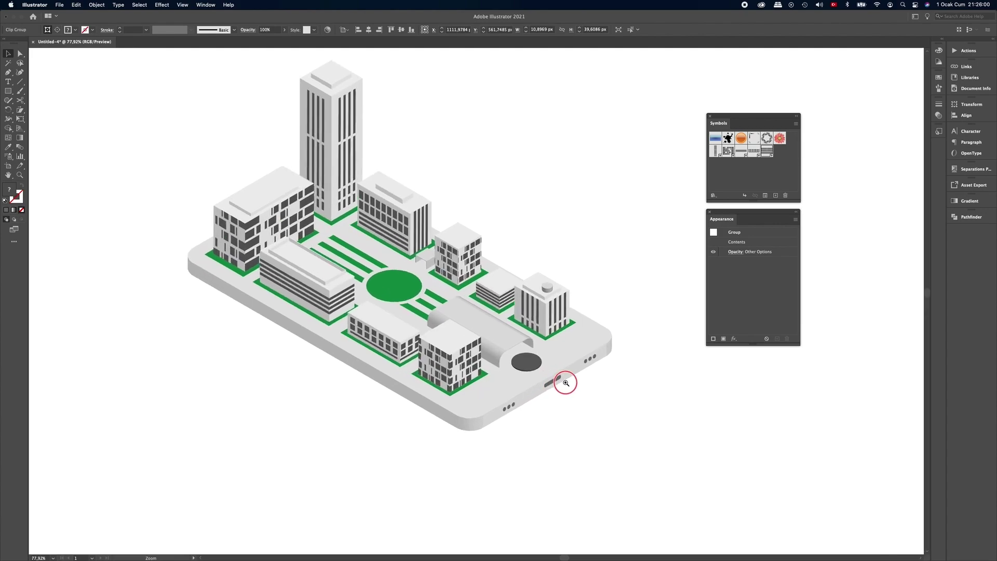
{"action": "scroll", "coordinate": [597, 379], "scroll_direction": "up", "scroll_amount": 3}
{"action": "scroll", "coordinate": [601, 398], "scroll_direction": "down", "scroll_amount": 1}
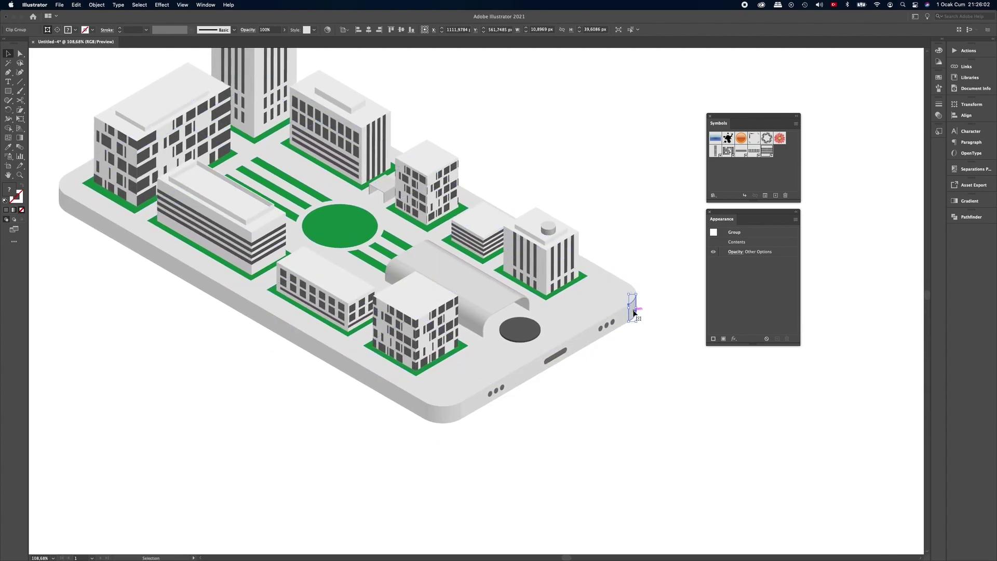
{"action": "left_click", "coordinate": [595, 336], "text": "shift"}
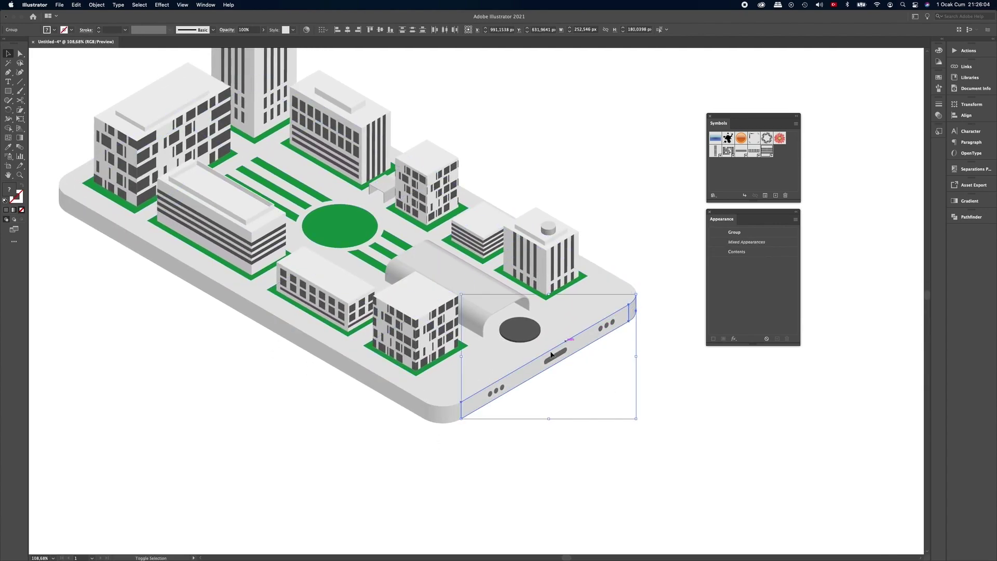
{"action": "left_click", "coordinate": [422, 411], "text": "shift"}
{"action": "left_click", "coordinate": [396, 396], "text": "shift"}
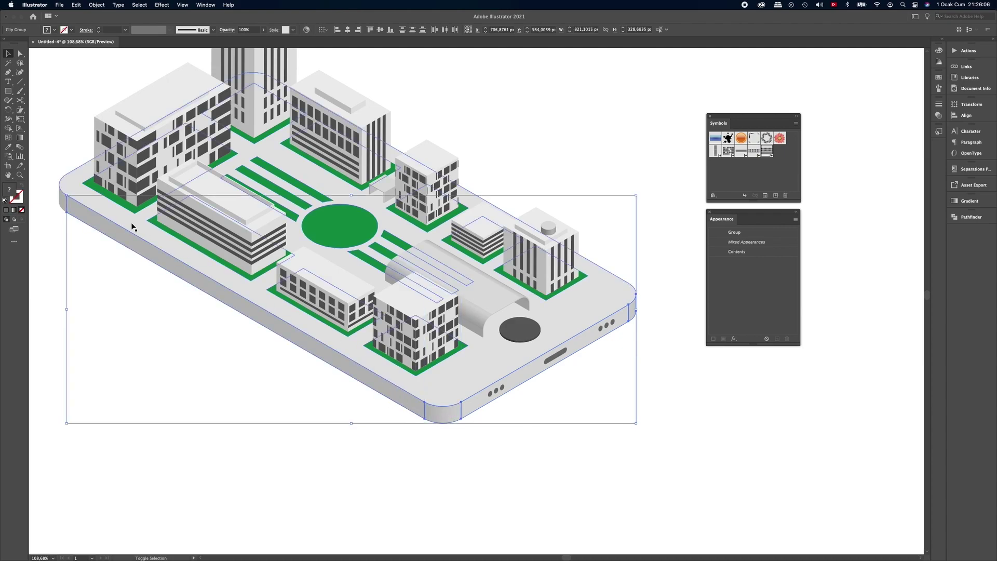
{"action": "left_click", "coordinate": [62, 201], "text": "shift"}
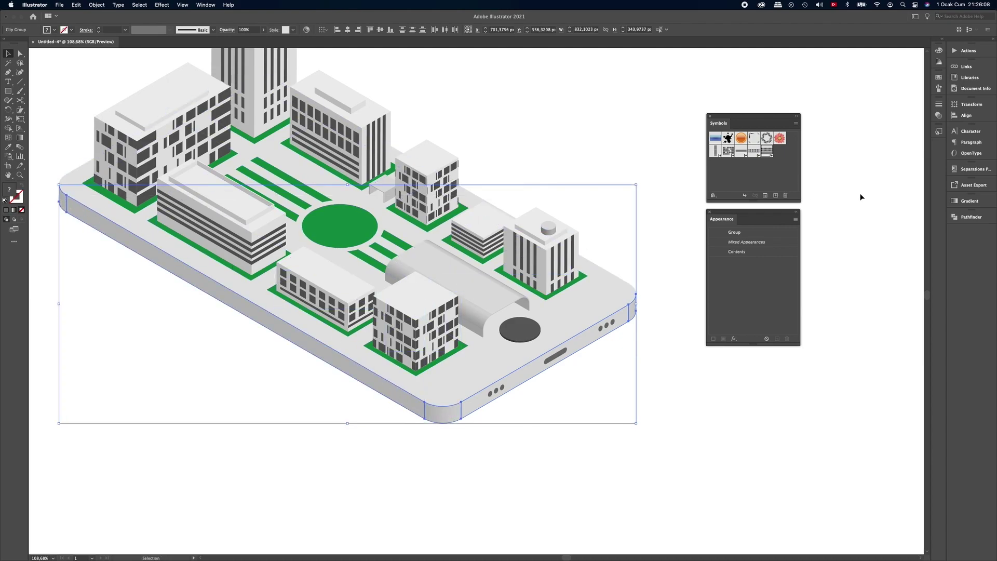
{"action": "left_click", "coordinate": [970, 217]}
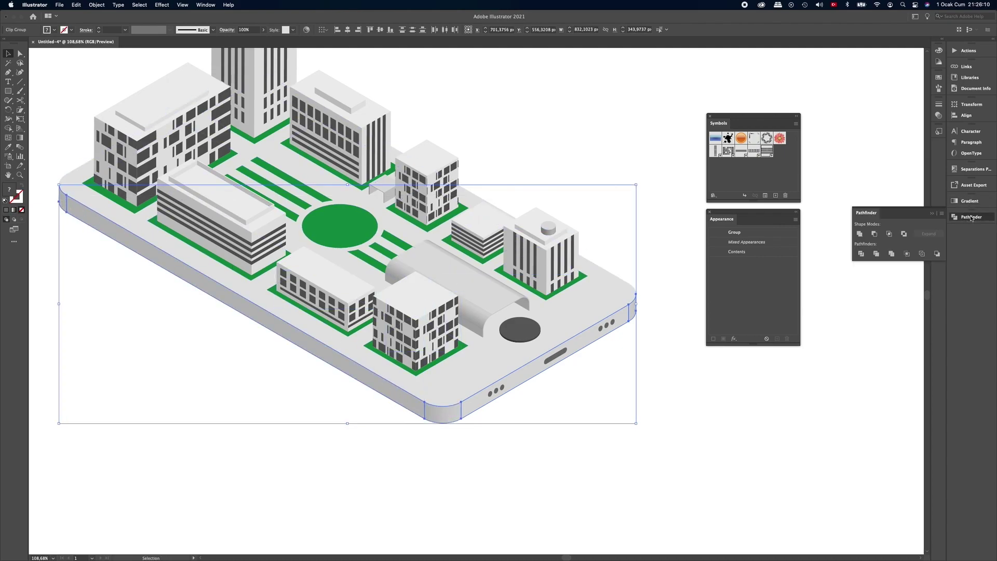
{"action": "left_click", "coordinate": [859, 234]}
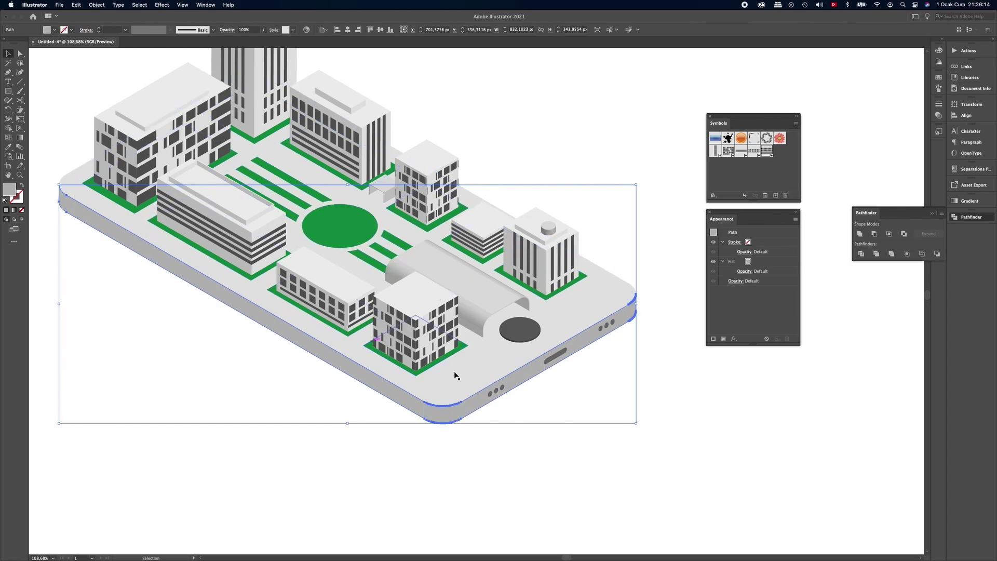
{"action": "left_click", "coordinate": [650, 448]}
{"action": "key", "text": "z"}
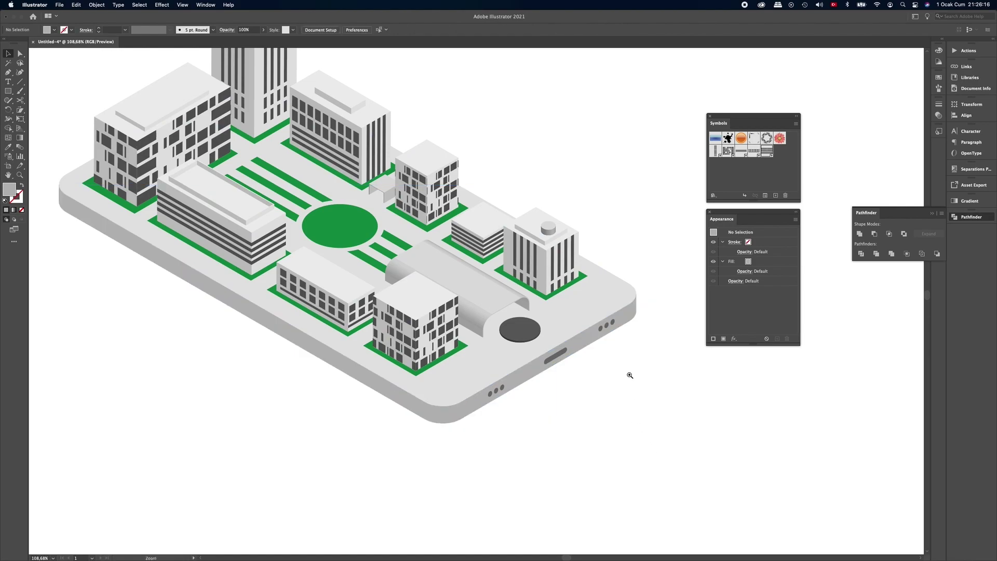
{"action": "left_click_drag", "start_coordinate": [628, 386], "coordinate": [618, 375]}
{"action": "mouse_move", "coordinate": [449, 421]}
{"action": "left_mouse_down"}
{"action": "mouse_move", "coordinate": [441, 417]}
{"action": "mouse_move", "coordinate": [510, 419]}
{"action": "left_mouse_up"}
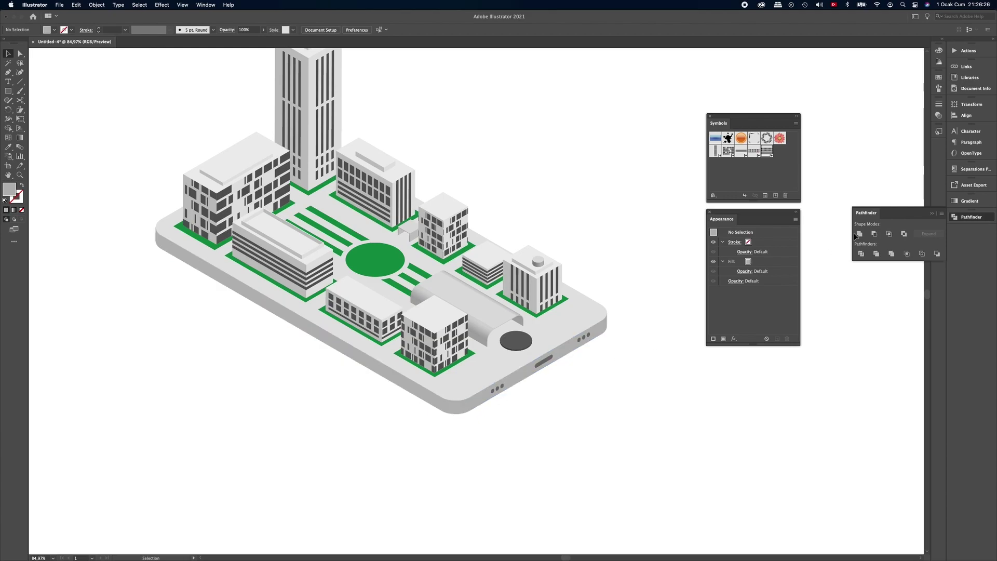
{"action": "left_click", "coordinate": [975, 202]}
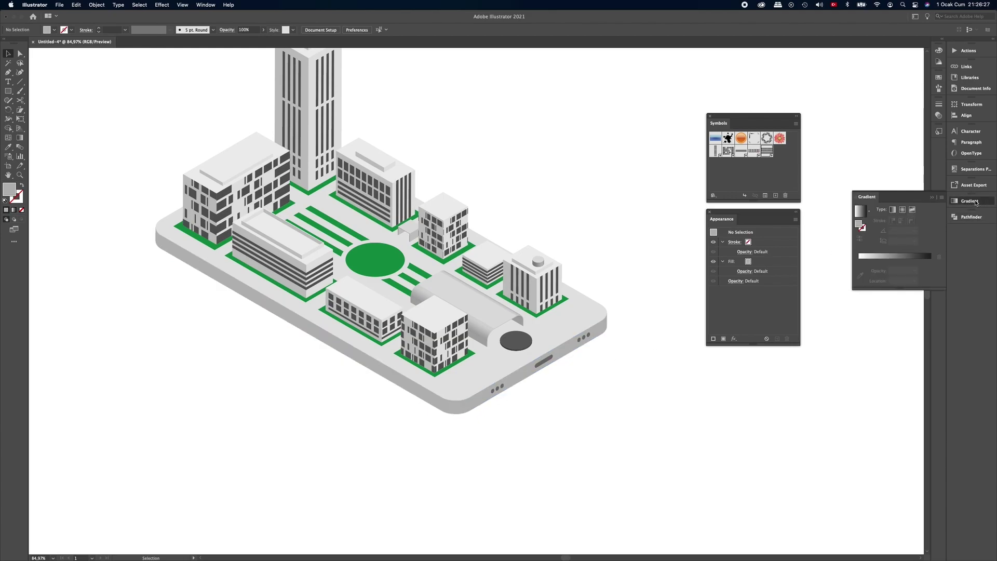
Fill the phone base with a linear gradient whose two stops are light greys.
{"action": "left_click", "coordinate": [863, 212]}
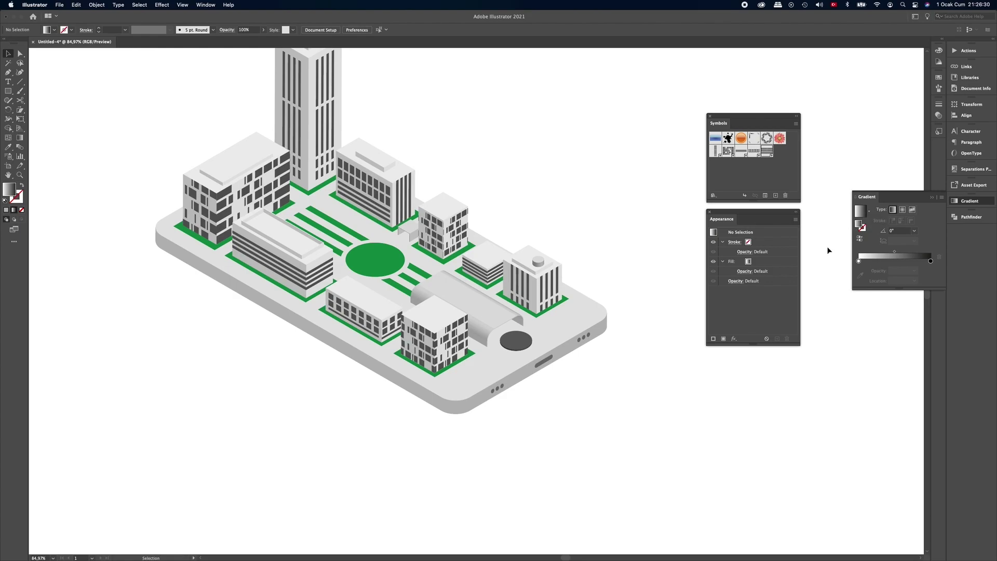
{"action": "left_click", "coordinate": [520, 379]}
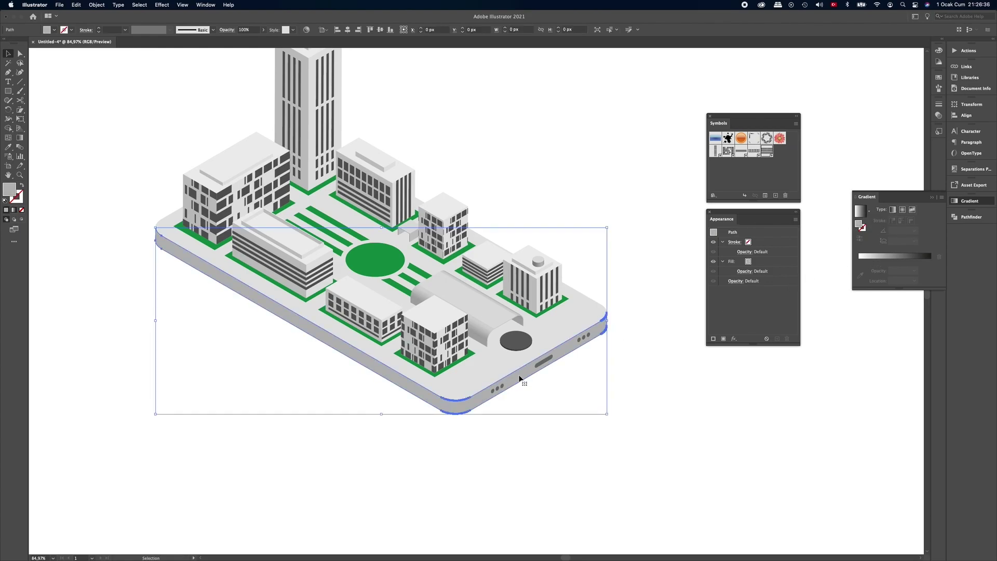
{"action": "left_click", "coordinate": [859, 212]}
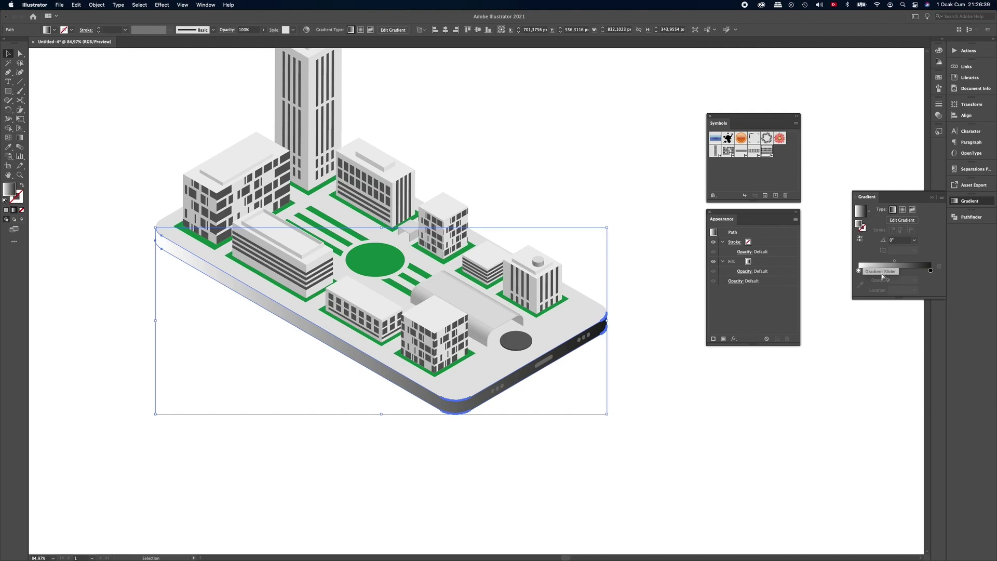
{"action": "double_click", "coordinate": [929, 270]}
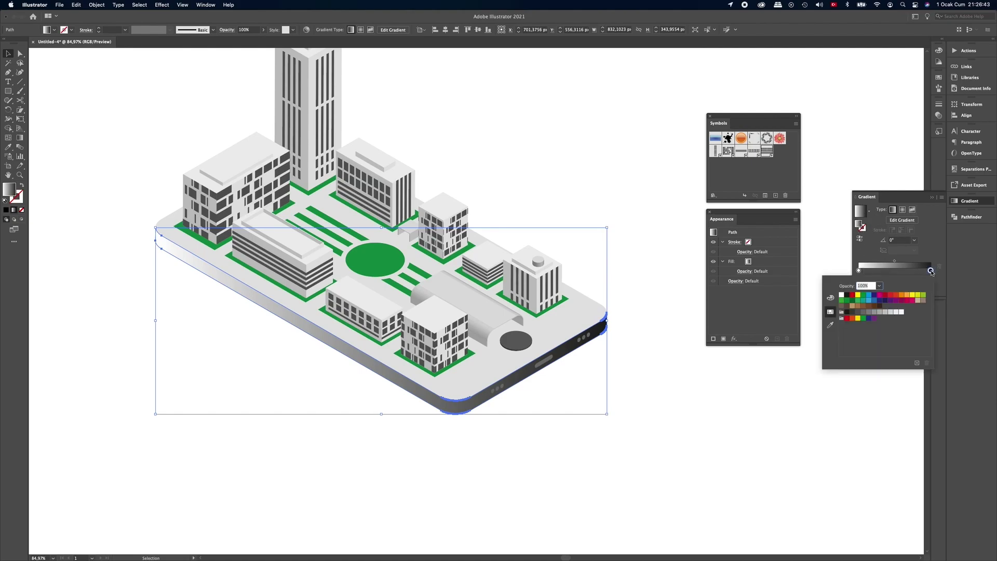
{"action": "left_click", "coordinate": [885, 311]}
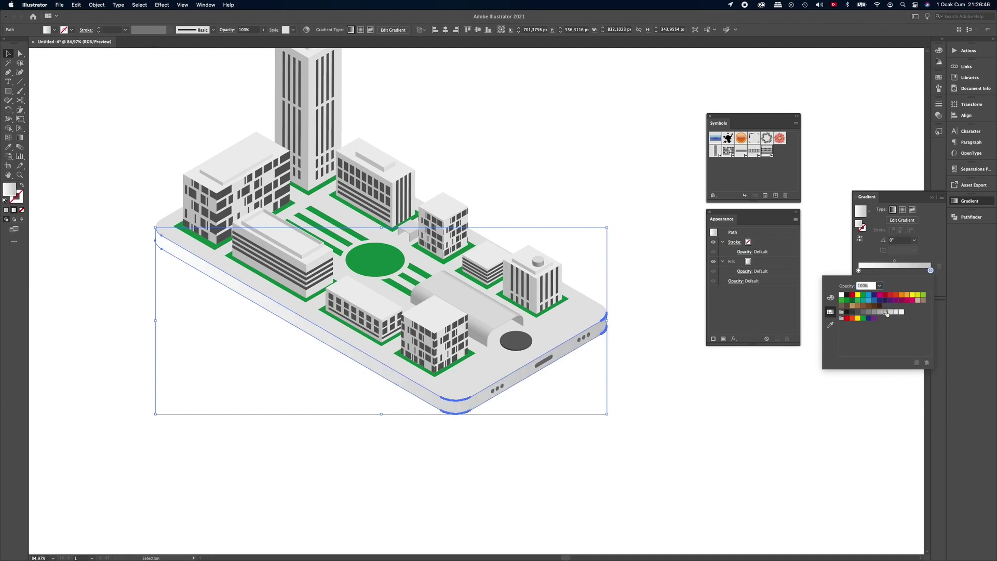
{"action": "left_click", "coordinate": [859, 270]}
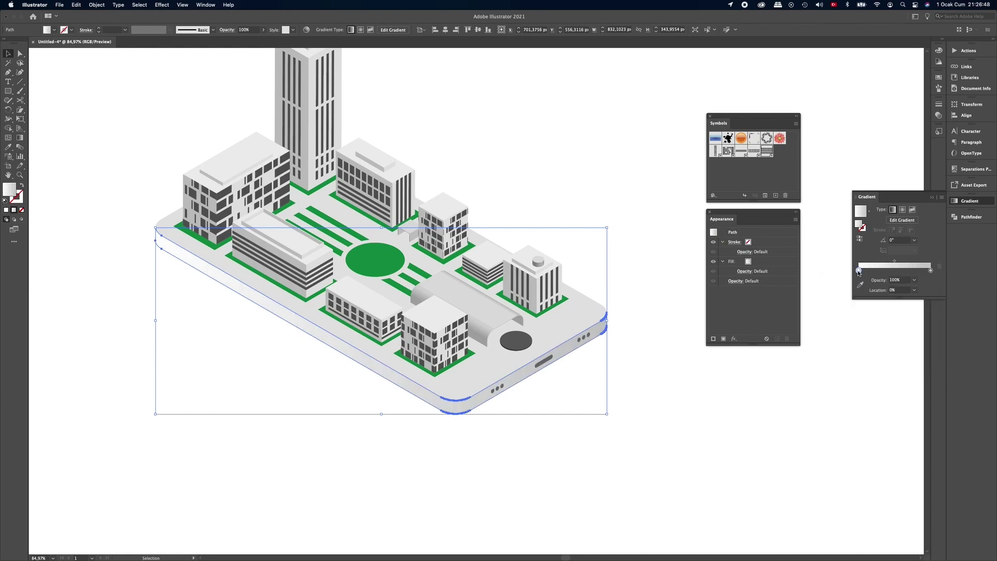
{"action": "double_click", "coordinate": [858, 271]}
{"action": "left_click", "coordinate": [862, 312]}
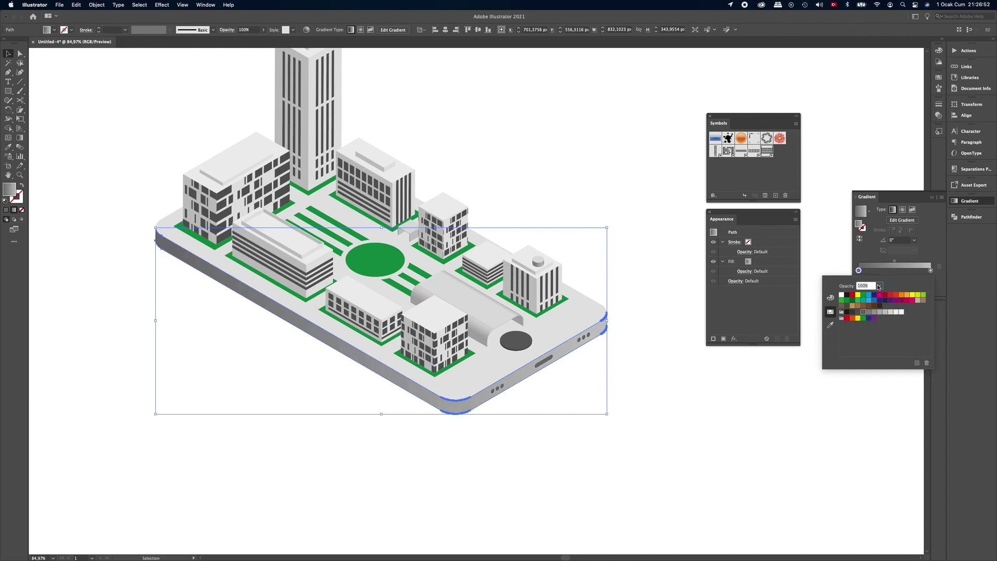
{"action": "left_click", "coordinate": [881, 312]}
{"action": "left_click", "coordinate": [740, 384]}
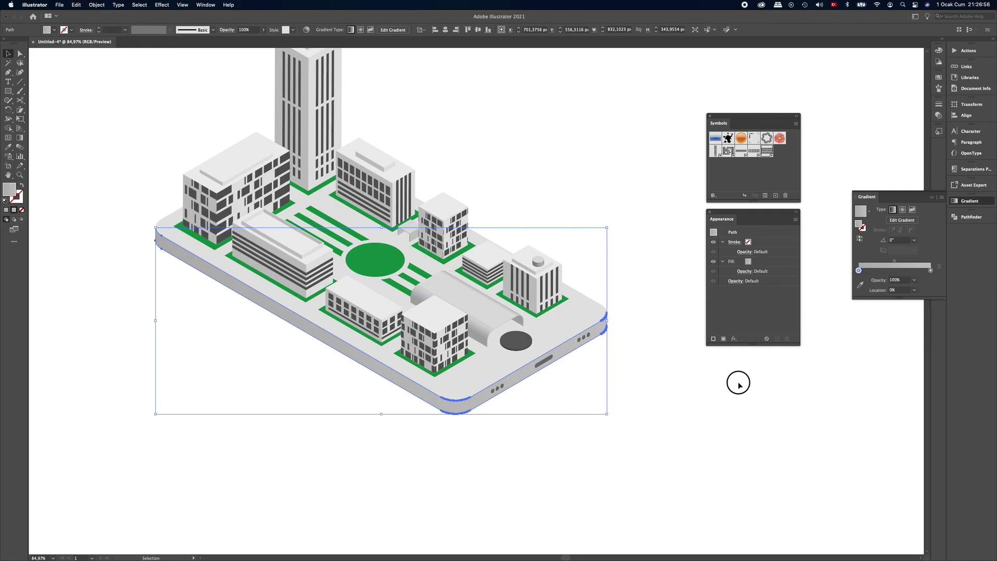
Angle the base's gradient diagonally, about 131°, using the Gradient tool.
{"action": "left_click", "coordinate": [738, 384]}
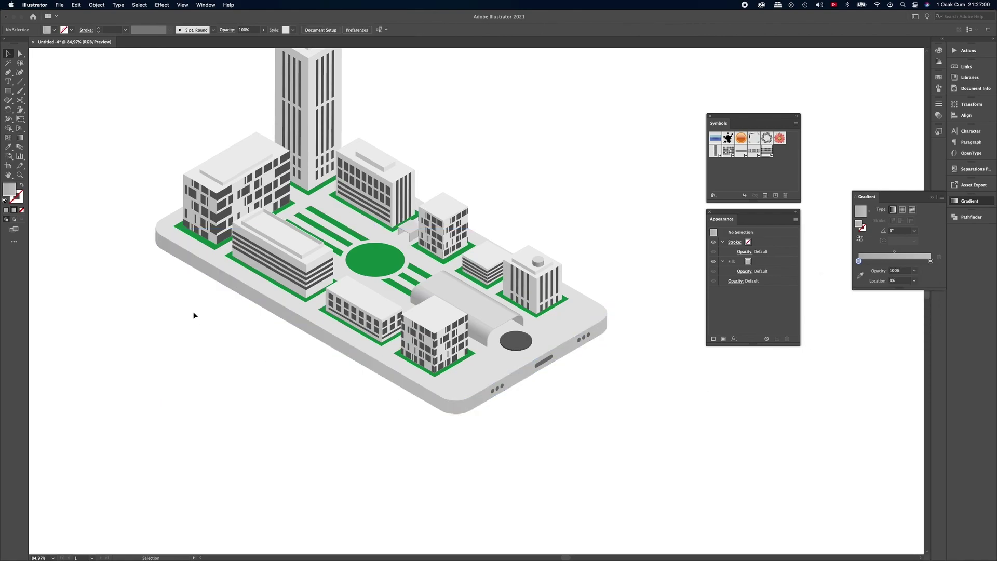
{"action": "left_click", "coordinate": [468, 402]}
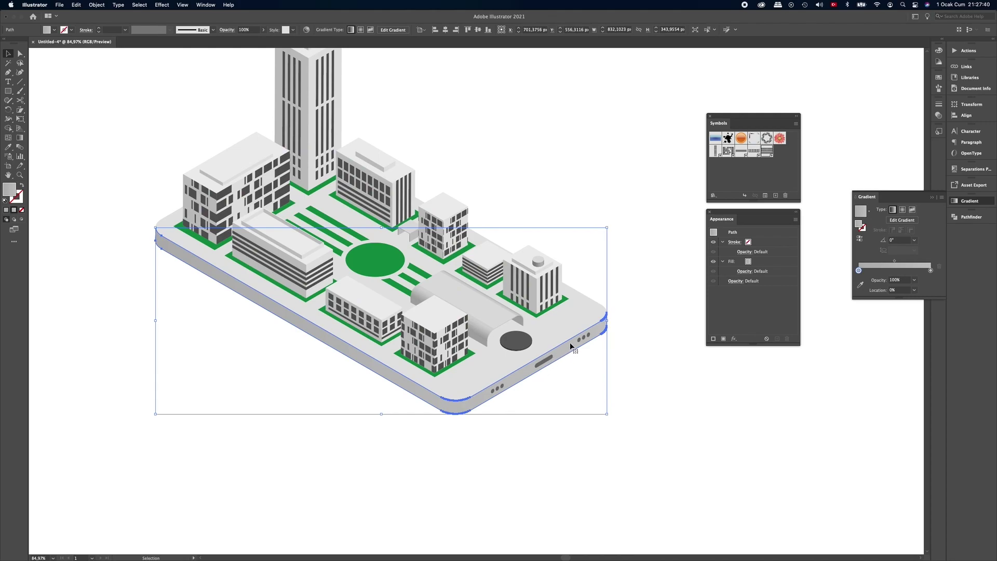
{"action": "left_click", "coordinate": [20, 138]}
{"action": "left_click_drag", "start_coordinate": [563, 443], "coordinate": [504, 375]}
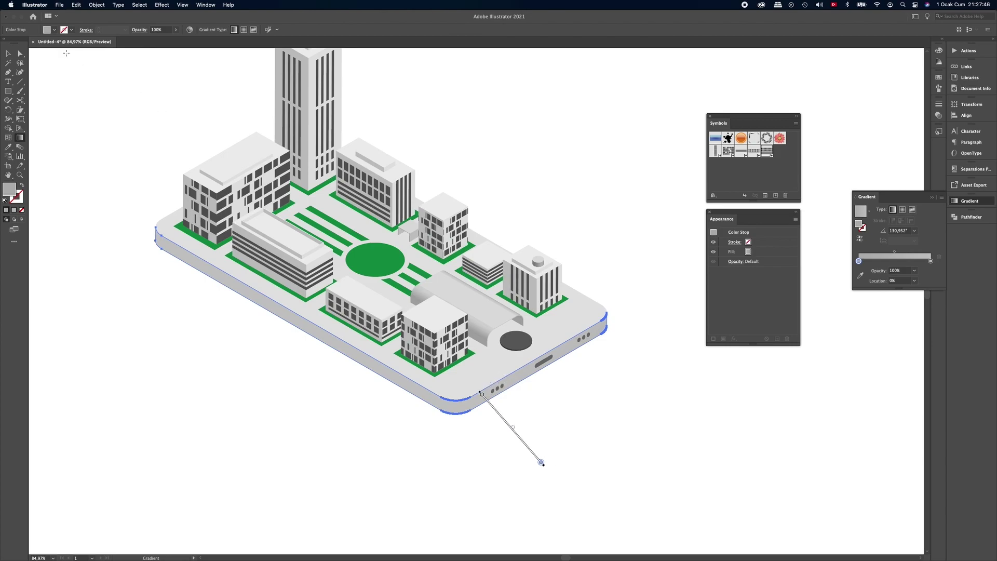
{"action": "left_click", "coordinate": [8, 53]}
{"action": "left_click", "coordinate": [519, 426]}
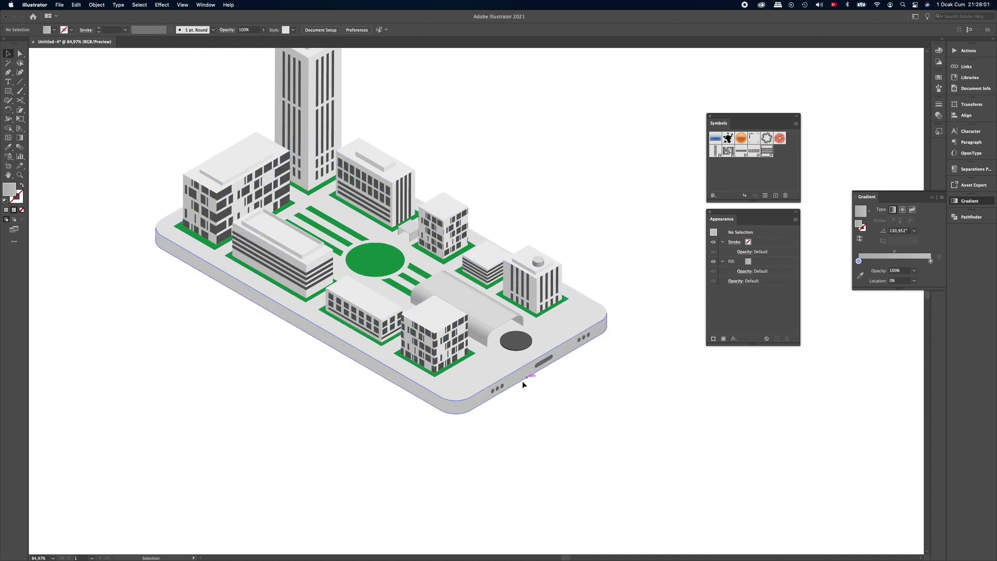
{"action": "key", "text": "space"}
{"action": "scroll", "coordinate": [597, 378], "scroll_direction": "down", "scroll_amount": 3}
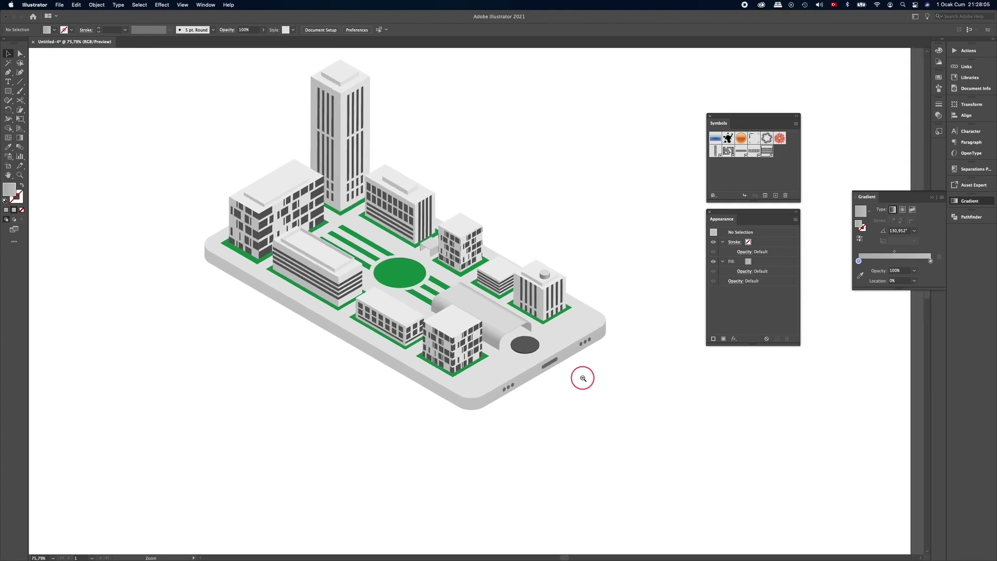
{"action": "scroll", "coordinate": [577, 332], "scroll_direction": "up", "scroll_amount": 2}
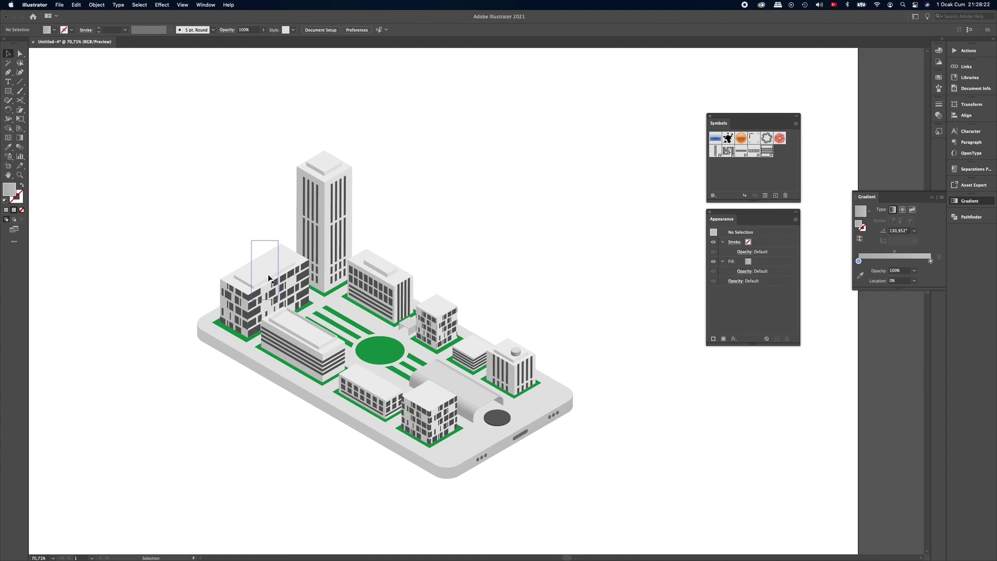
Type COMPANY NAME above the city and set it in Bebas Neue.
{"action": "left_click", "coordinate": [8, 82]}
{"action": "left_click", "coordinate": [8, 82]}
{"action": "left_click", "coordinate": [443, 193]}
{"action": "type", "text": "com"}
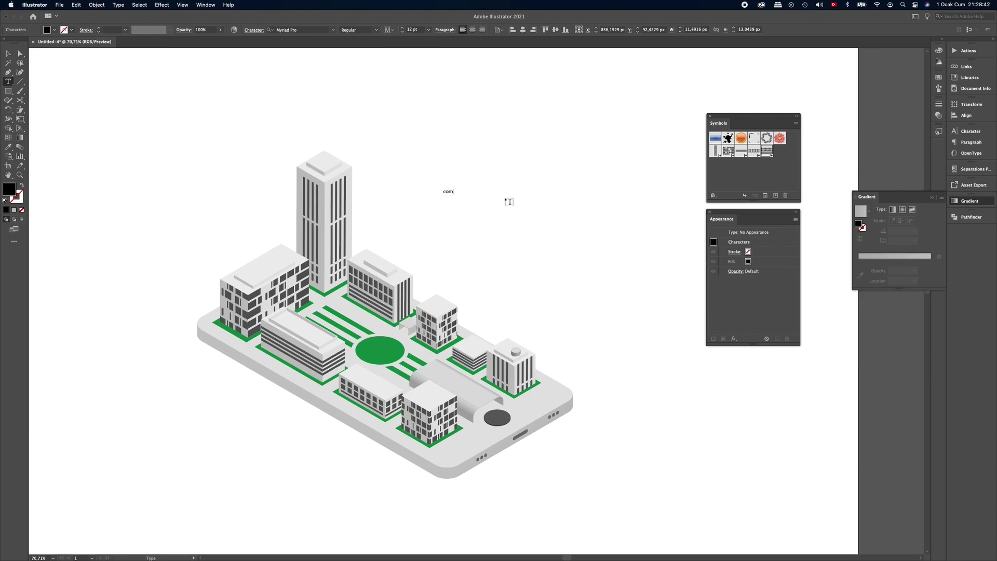
{"action": "type", "text": "COMPANY NAME"}
{"action": "key", "text": "Escape"}
{"action": "left_click", "coordinate": [309, 30]}
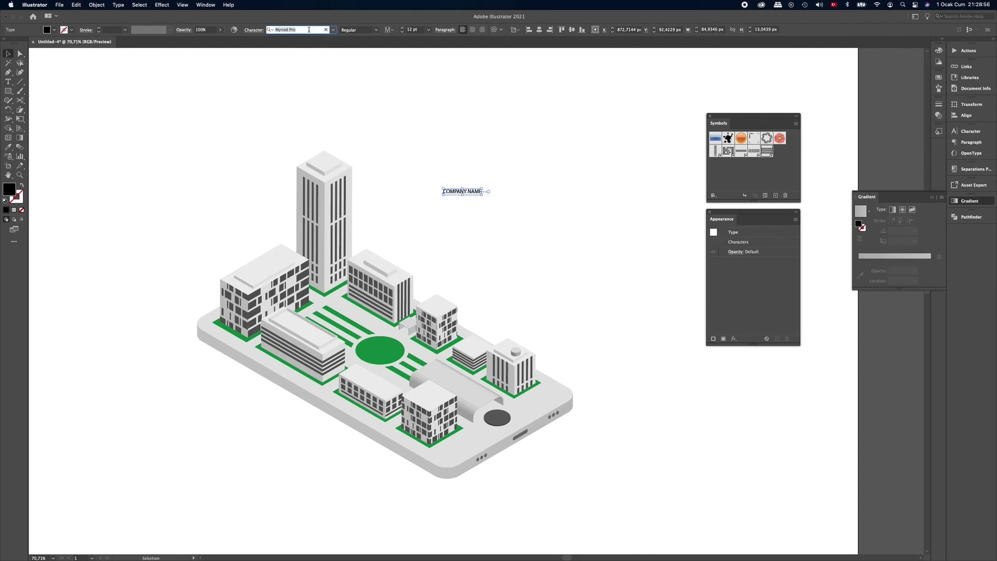
{"action": "type", "text": "BEB"}
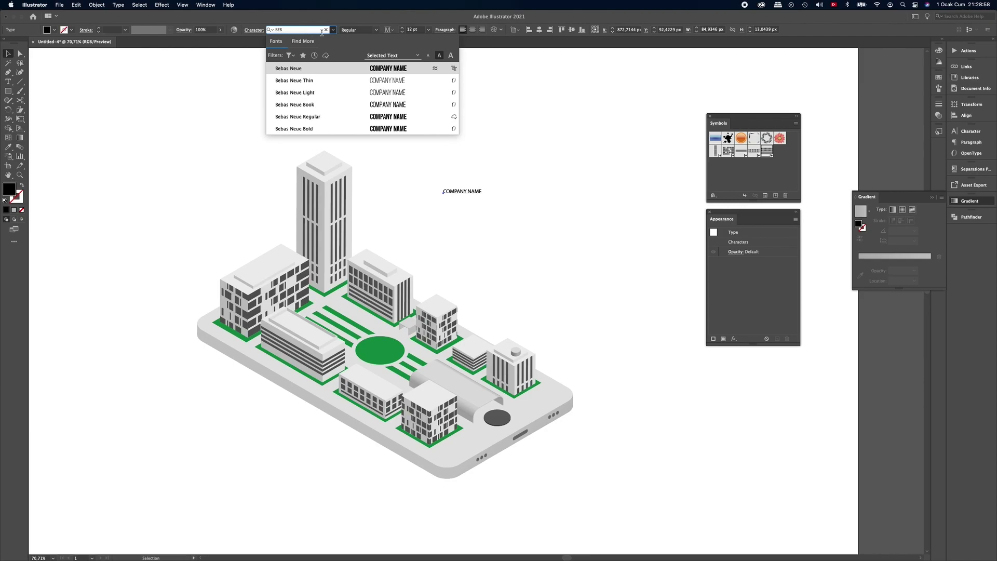
{"action": "left_click", "coordinate": [311, 116]}
Enlarge COMPANY NAME to about 18.8 pt, widen its tracking, and fill it white.
{"action": "left_click", "coordinate": [478, 197]}
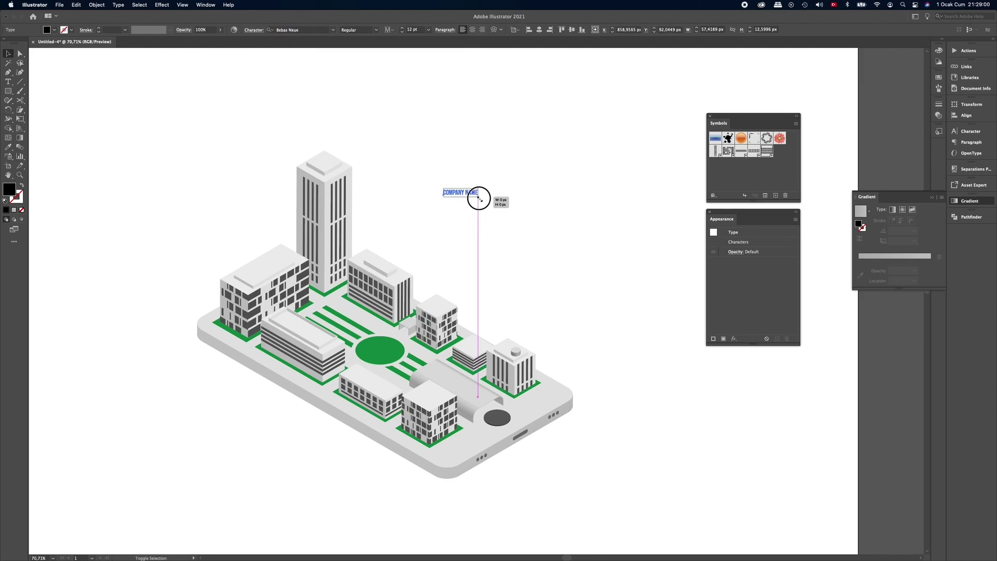
{"action": "left_click_drag", "start_coordinate": [477, 197], "coordinate": [484, 199]}
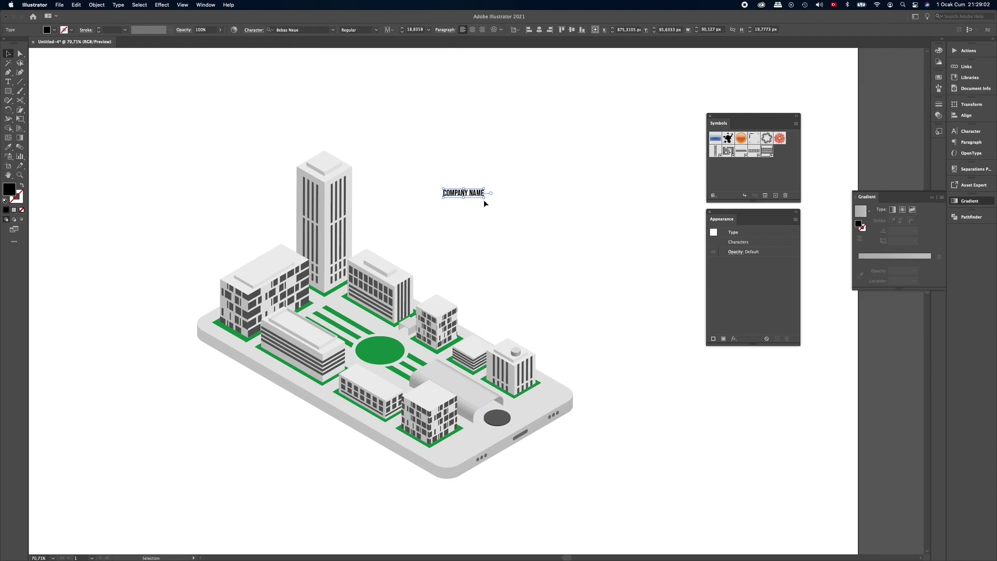
{"action": "key", "text": "alt+Right"}
{"action": "key", "text": "alt+Right"}
{"action": "key", "text": "alt+Right"}
{"action": "left_click", "coordinate": [47, 29]}
{"action": "left_click", "coordinate": [17, 43]}
{"action": "left_click", "coordinate": [50, 32]}
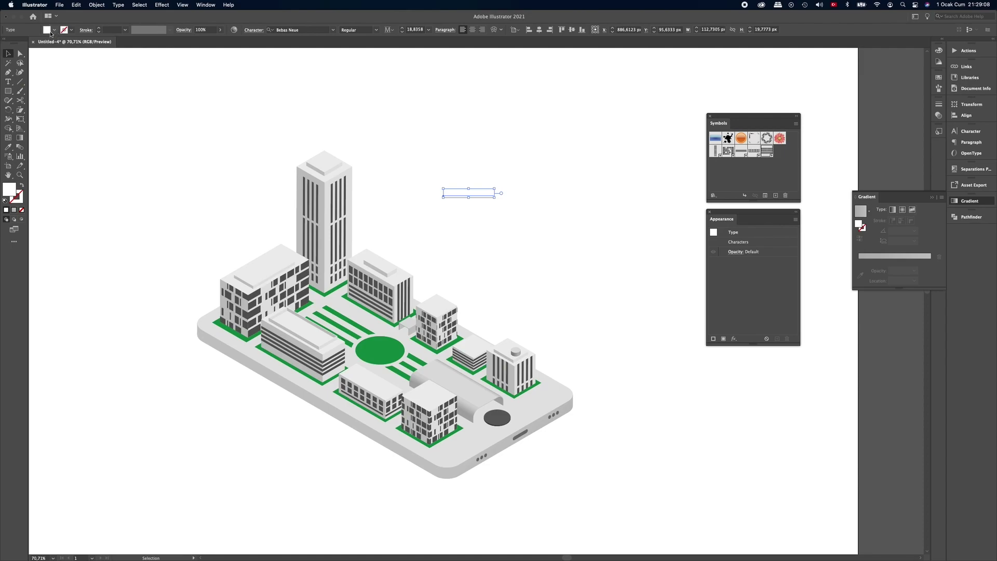
{"action": "left_click", "coordinate": [161, 6]}
{"action": "mouse_move", "coordinate": [187, 58]}
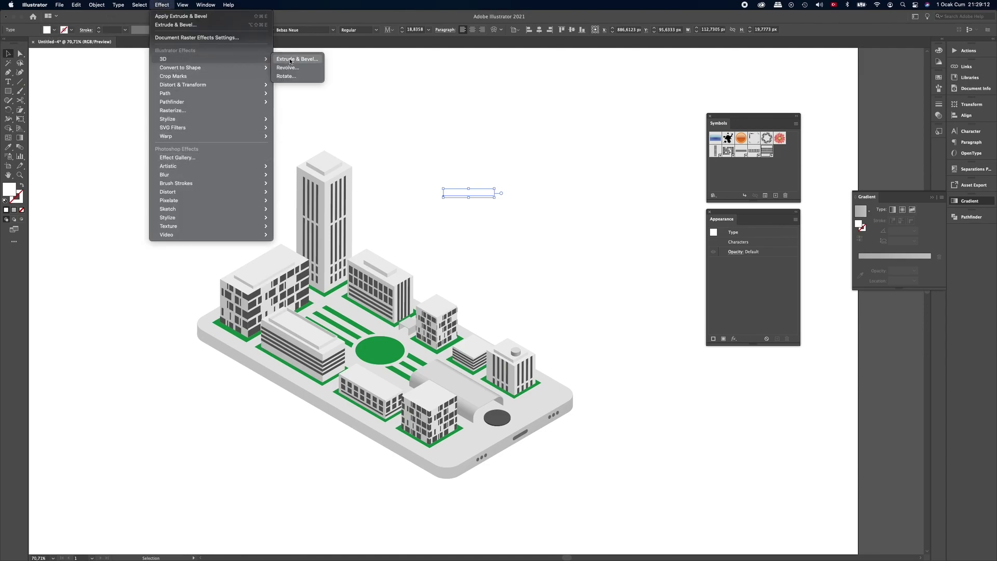
Extrude COMPANY NAME 2 pt in Isometric Right 3D and place it on the left building's roof.
{"action": "left_click", "coordinate": [289, 58]}
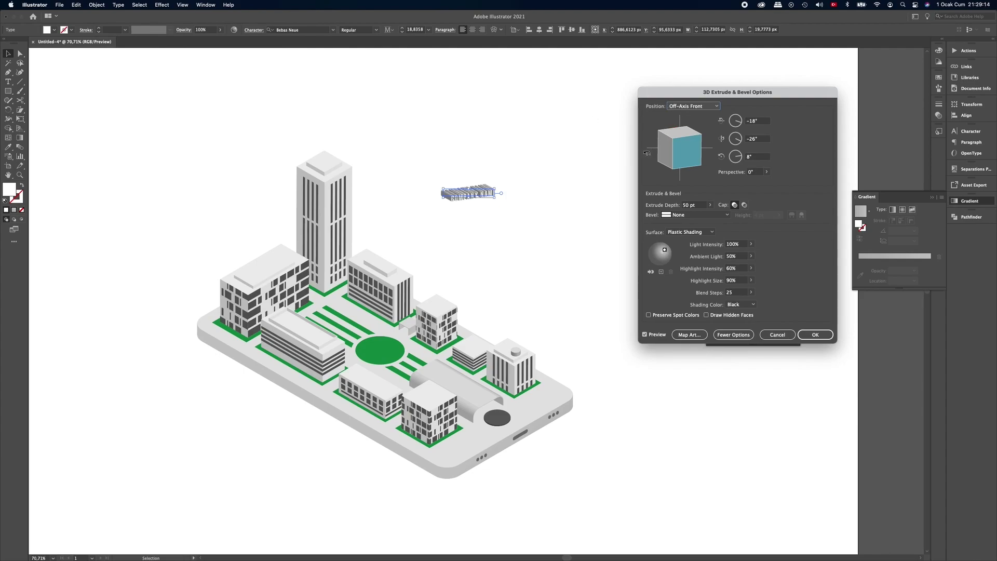
{"action": "left_click", "coordinate": [706, 106]}
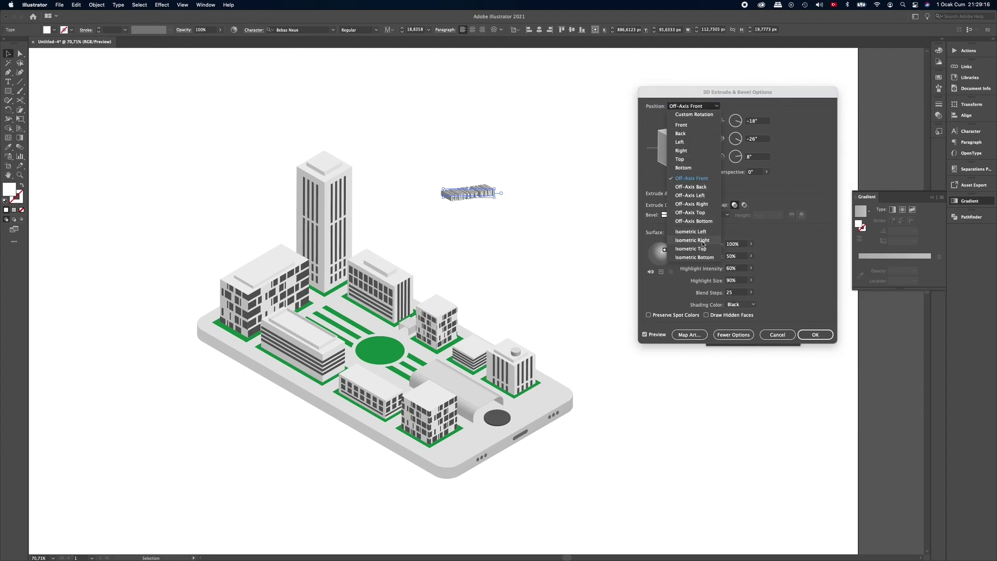
{"action": "left_click", "coordinate": [701, 243]}
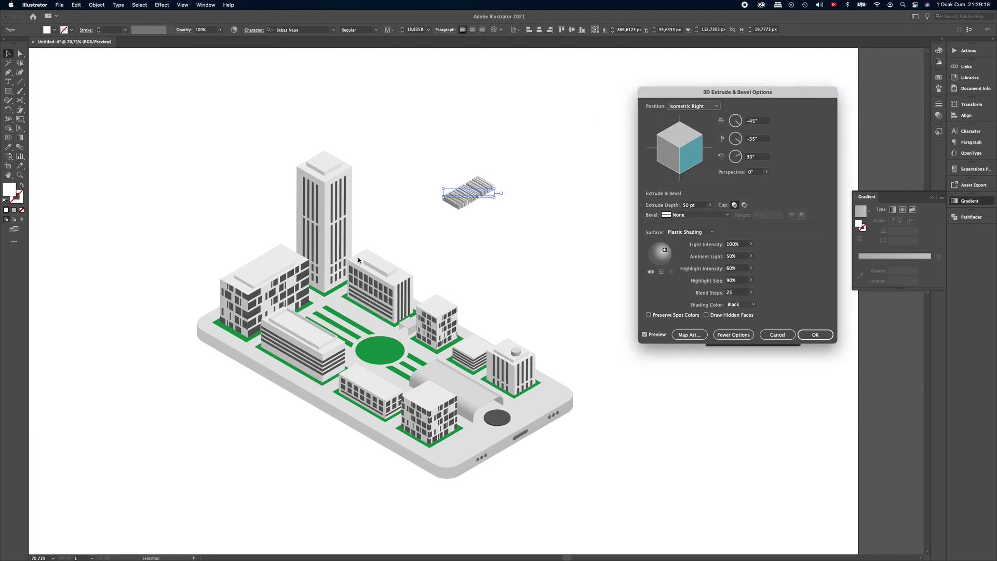
{"action": "left_click_drag", "start_coordinate": [697, 207], "coordinate": [680, 206]}
{"action": "type", "text": "2"}
{"action": "key", "text": "Tab"}
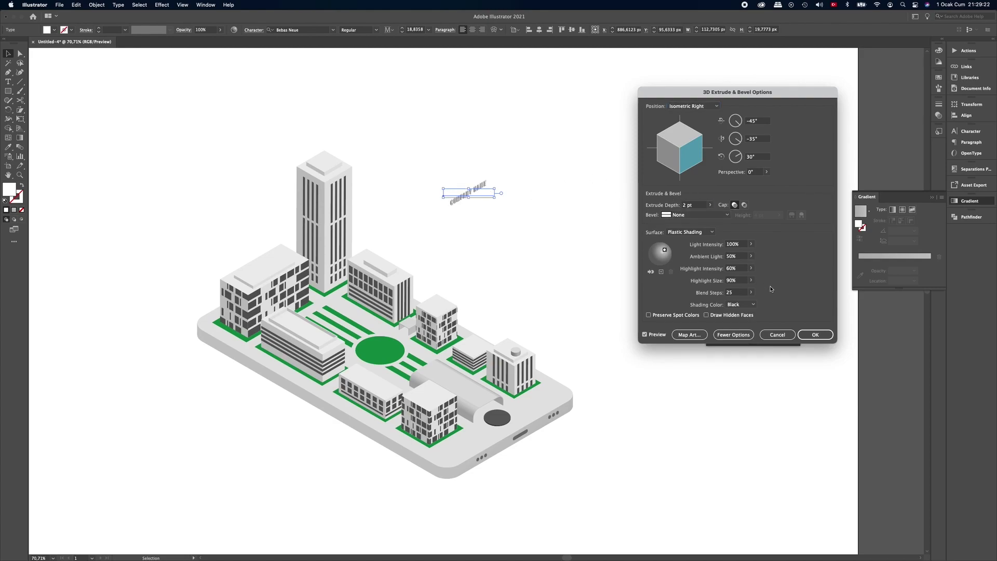
{"action": "left_click", "coordinate": [808, 334]}
{"action": "mouse_move", "coordinate": [475, 191]}
{"action": "left_mouse_down"}
{"action": "mouse_move", "coordinate": [283, 268]}
{"action": "mouse_move", "coordinate": [388, 259]}
{"action": "left_mouse_up"}
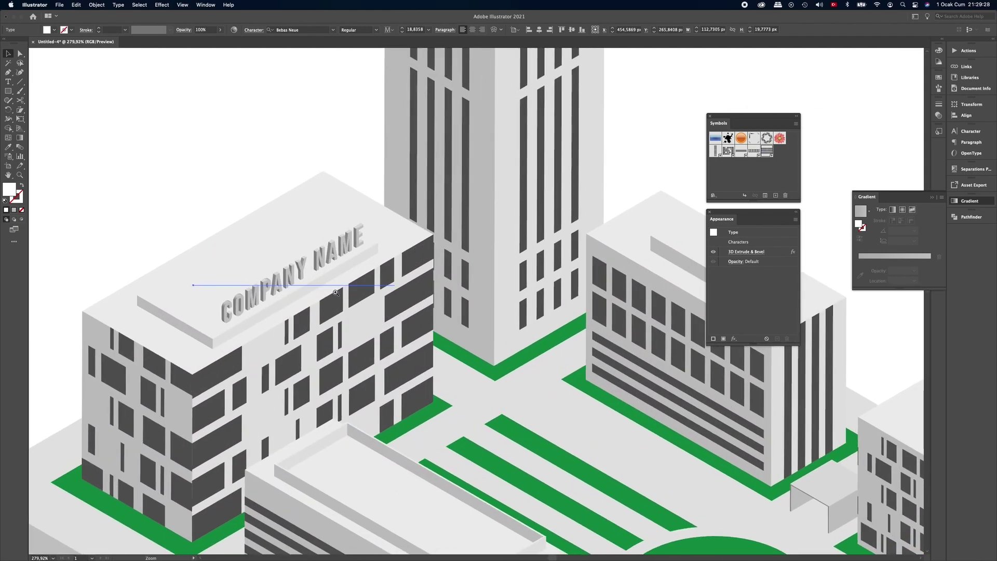
{"action": "scroll", "coordinate": [332, 260], "scroll_direction": "up", "scroll_amount": 3}
{"action": "left_click", "coordinate": [343, 255]}
{"action": "left_click_drag", "start_coordinate": [343, 254], "coordinate": [335, 262]}
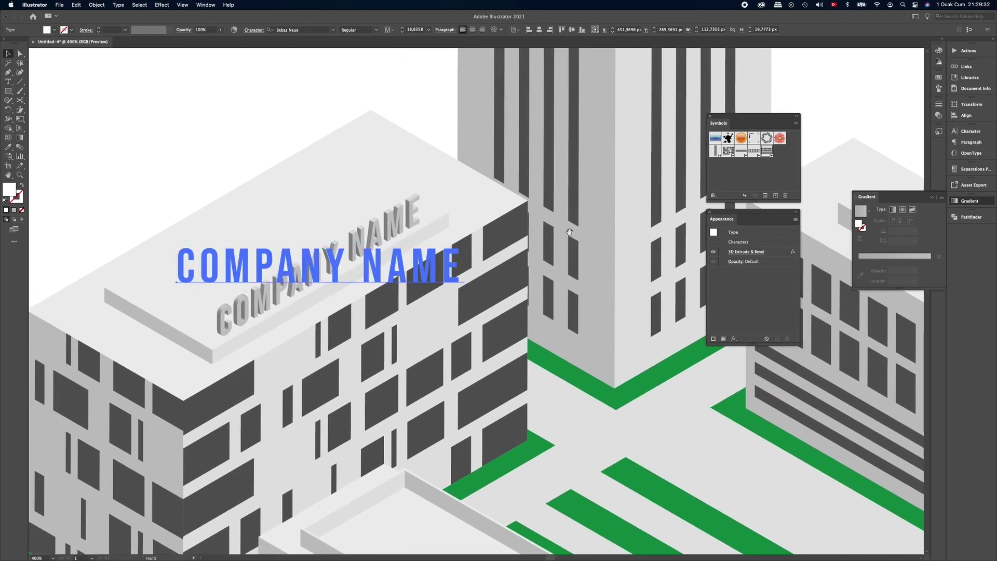
{"action": "scroll", "coordinate": [570, 233], "scroll_direction": "down", "scroll_amount": 5}
{"action": "left_click", "coordinate": [464, 205]}
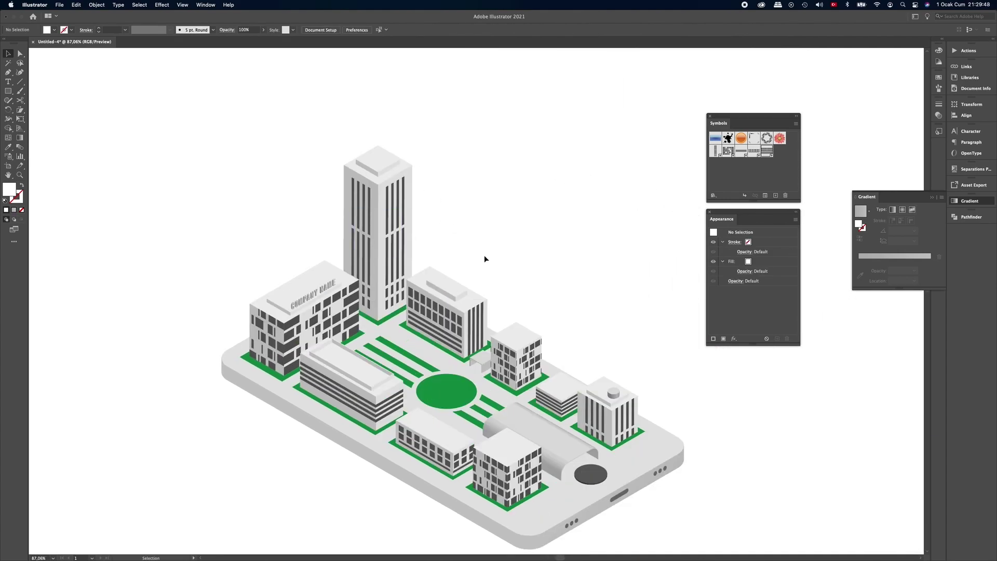
{"action": "scroll", "coordinate": [487, 260], "scroll_direction": "right", "scroll_amount": 2}
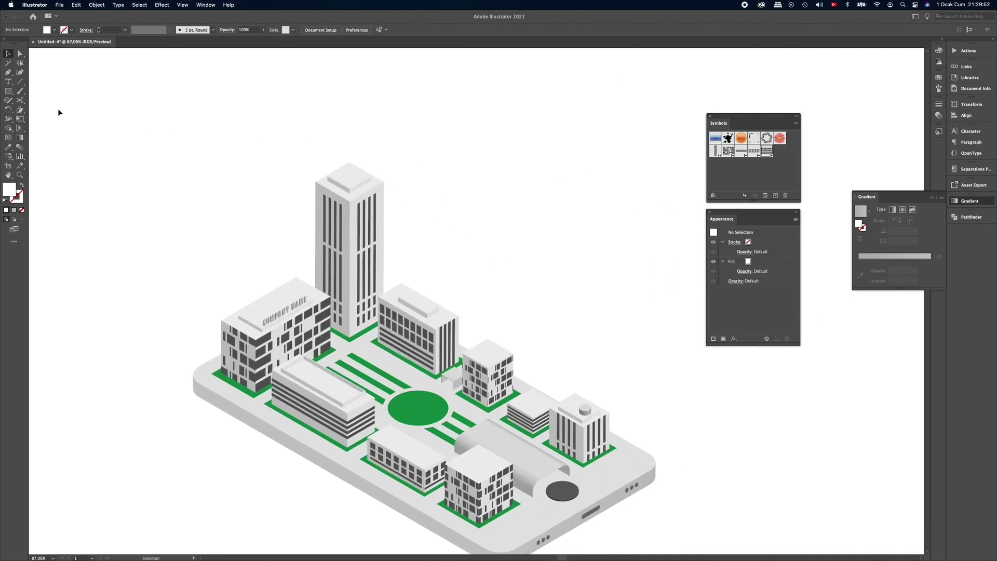
{"action": "left_click_drag", "start_coordinate": [8, 91], "coordinate": [52, 109]}
Draw a small circle above the city block and fill it red.
{"action": "left_click_drag", "start_coordinate": [474, 144], "coordinate": [512, 181]}
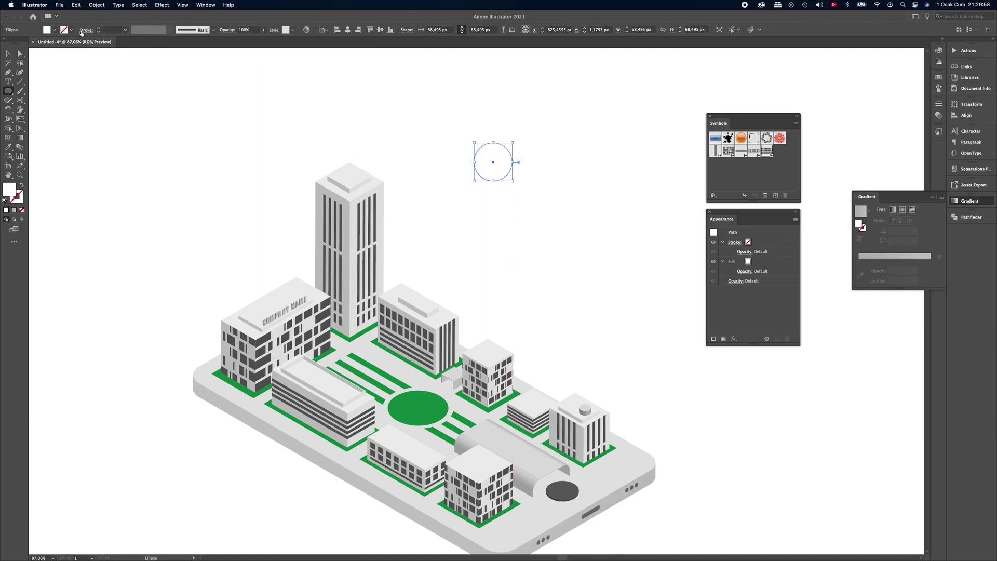
{"action": "left_click", "coordinate": [55, 30]}
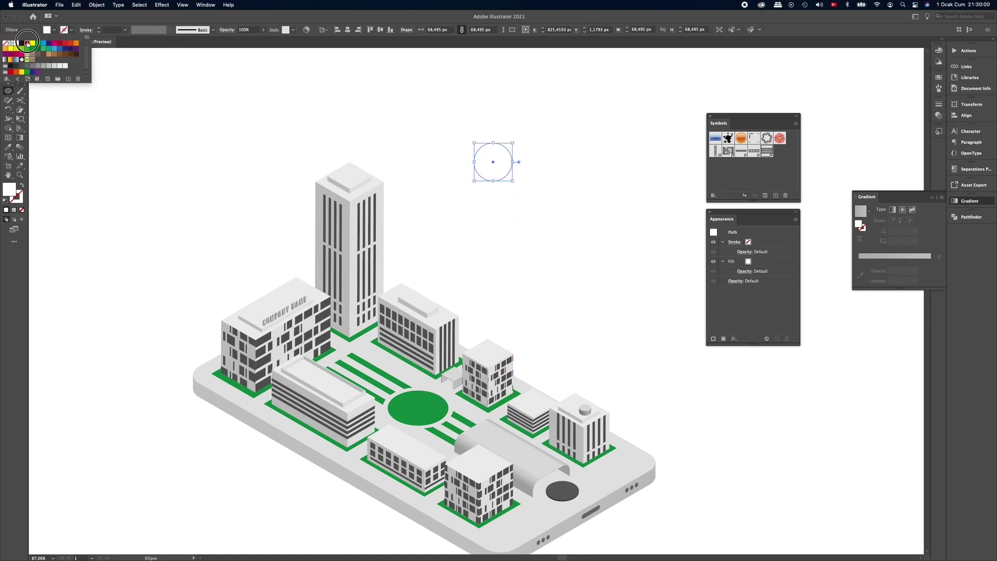
{"action": "left_click", "coordinate": [25, 42]}
{"action": "left_click", "coordinate": [55, 30]}
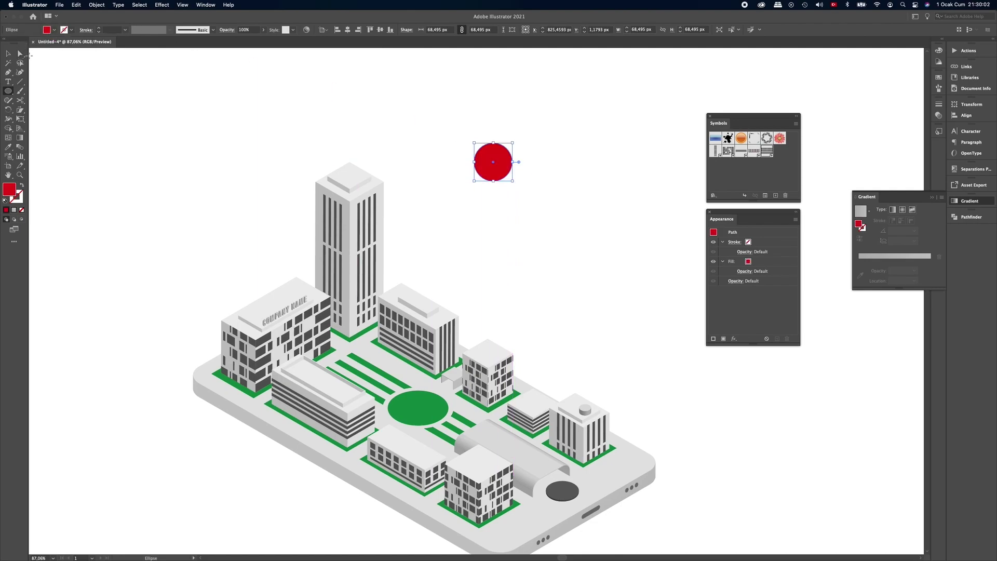
Pull the circle's bottom anchor down and make it a sharp corner, forming a teardrop pin.
{"action": "left_click", "coordinate": [19, 53]}
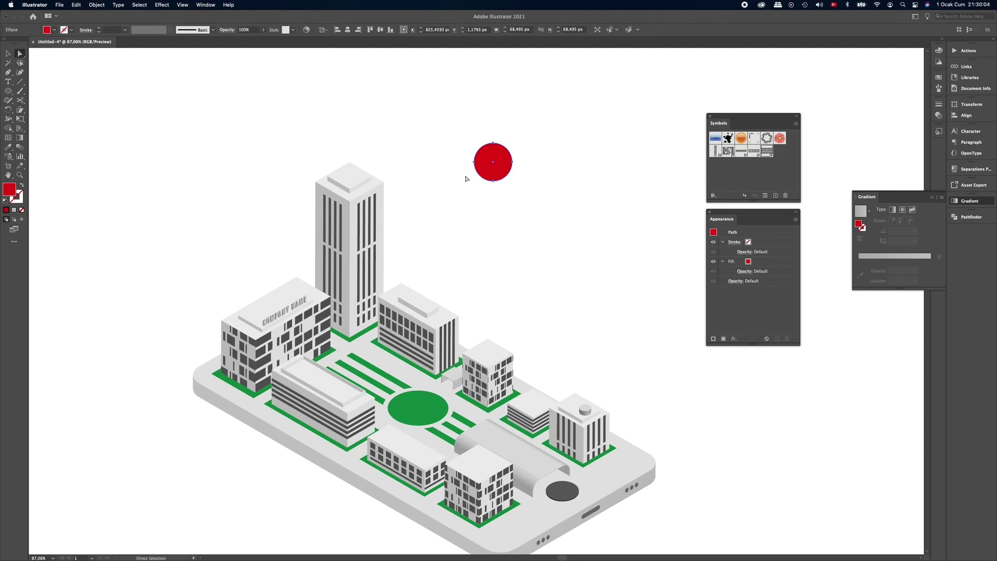
{"action": "left_click", "coordinate": [493, 181]}
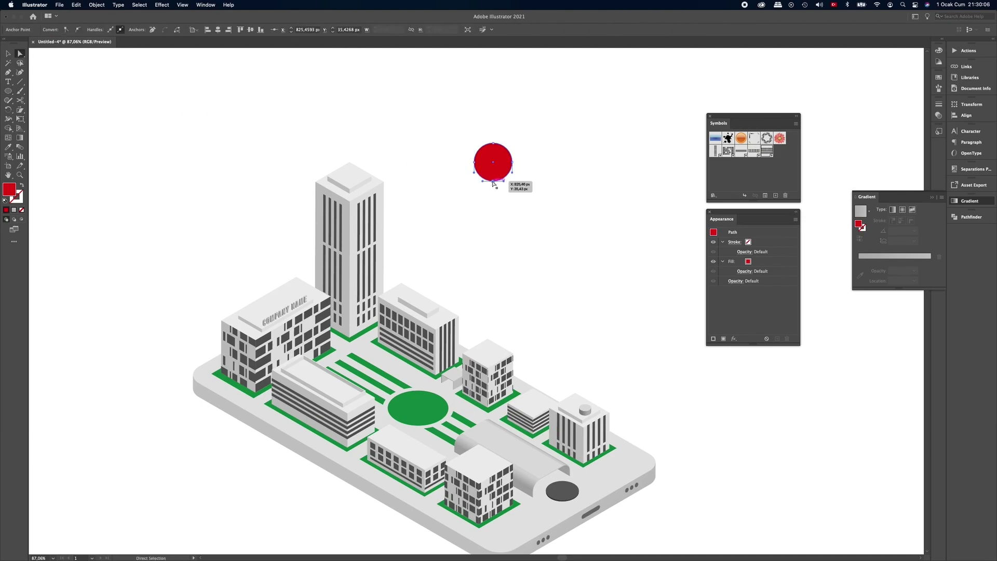
{"action": "left_click", "coordinate": [492, 181]}
{"action": "left_click_drag", "start_coordinate": [493, 182], "coordinate": [494, 201]}
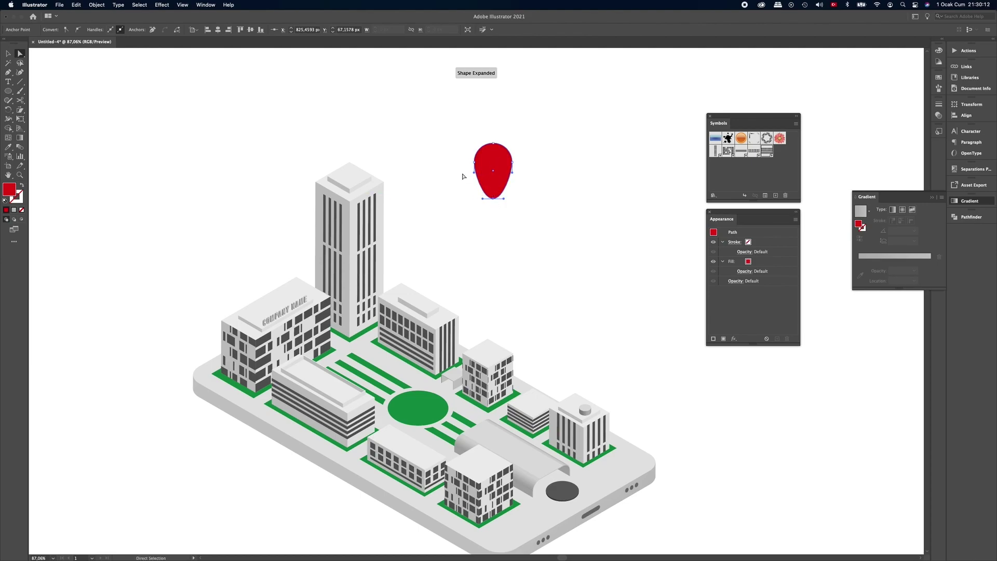
{"action": "left_click", "coordinate": [65, 30]}
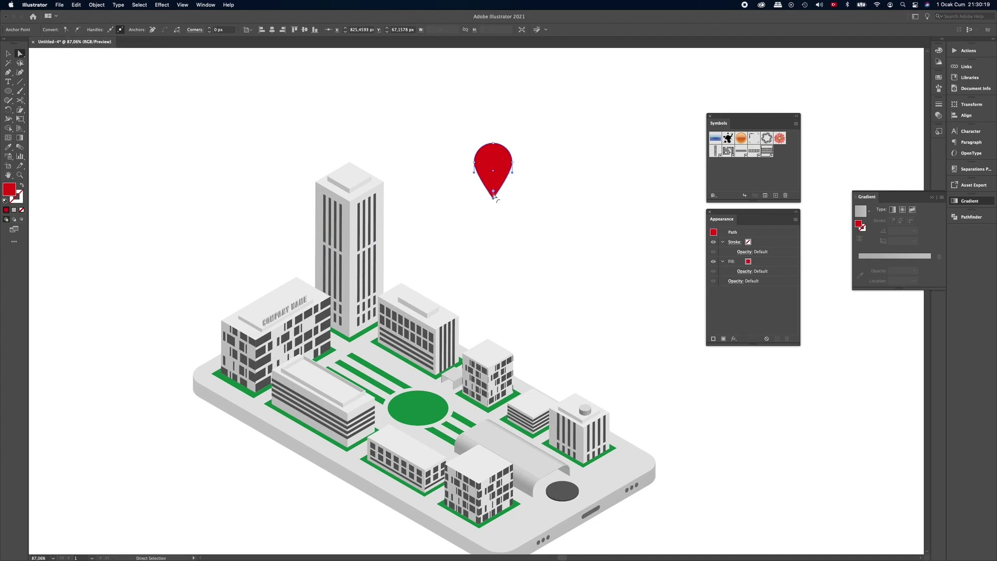
{"action": "left_click", "coordinate": [10, 54]}
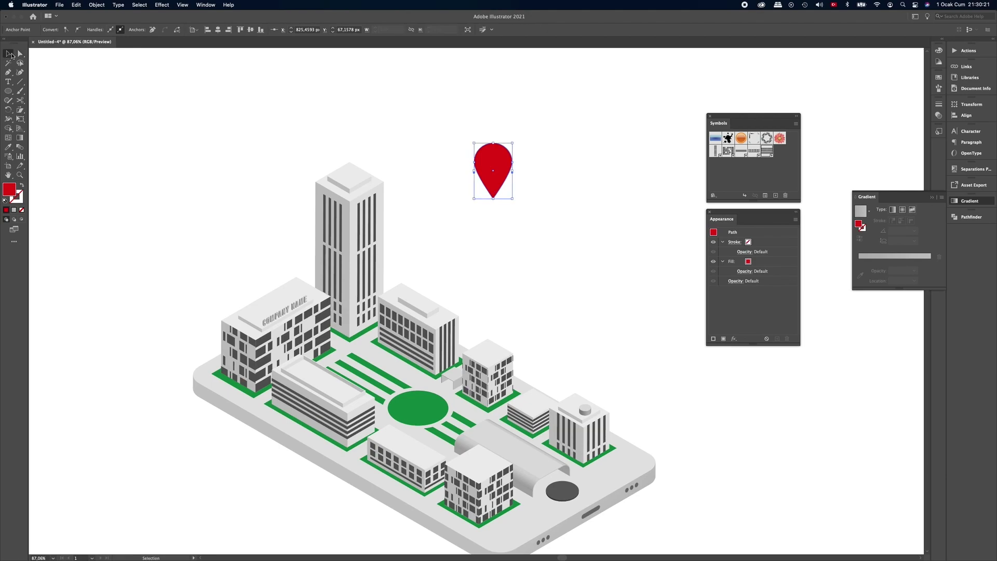
{"action": "left_click", "coordinate": [162, 5]}
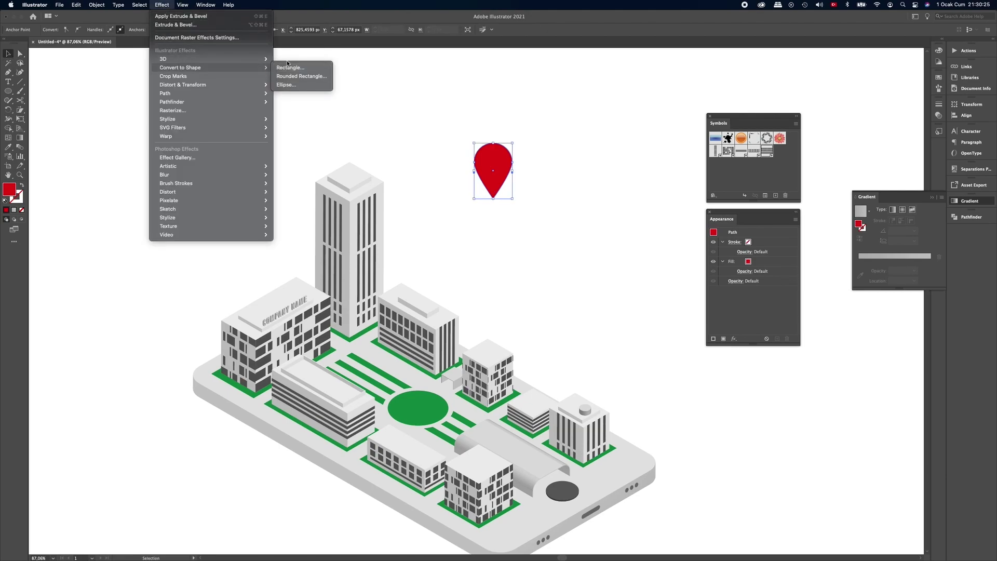
Extrude the pin 10 pt in Isometric Right 3D, set it atop the tall tower, and zoom out.
{"action": "mouse_move", "coordinate": [164, 58]}
{"action": "left_click", "coordinate": [286, 59]}
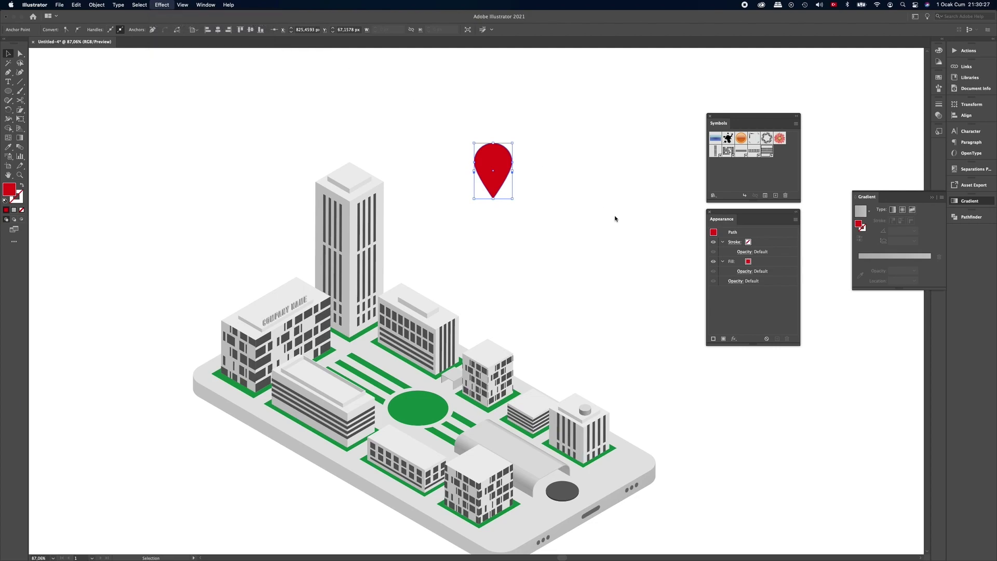
{"action": "left_click", "coordinate": [712, 110]}
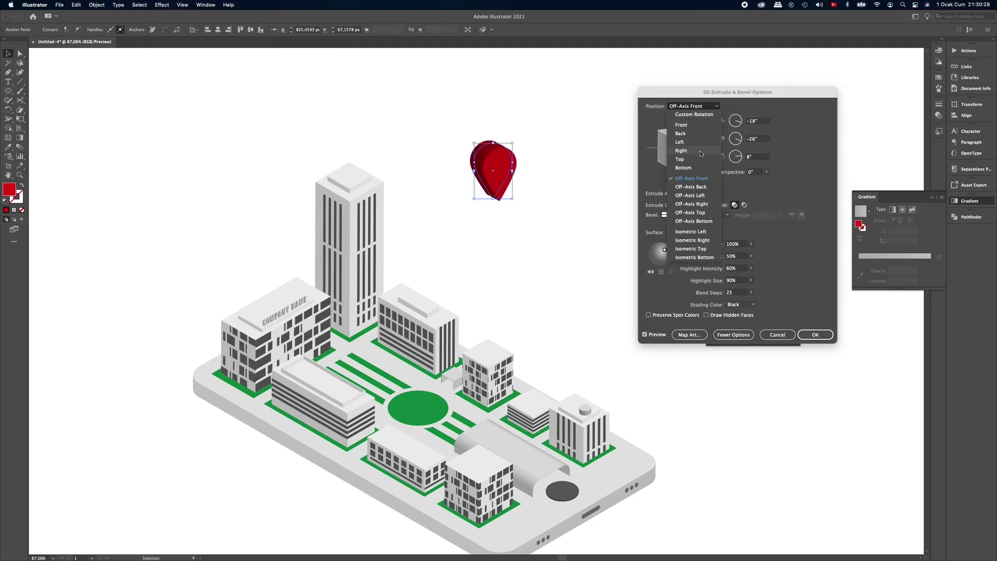
{"action": "left_click", "coordinate": [697, 241]}
{"action": "left_click", "coordinate": [695, 205]}
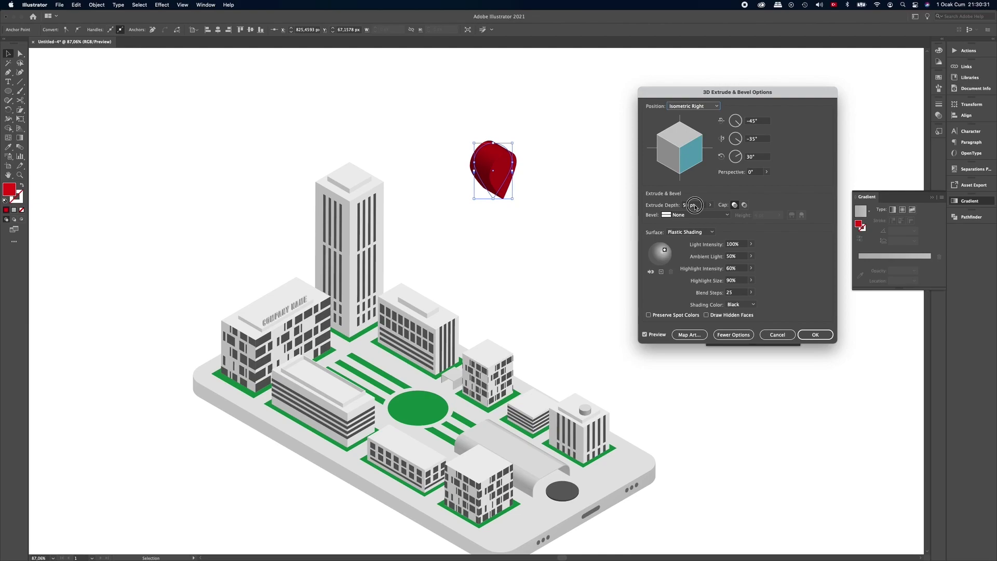
{"action": "type", "text": "5"}
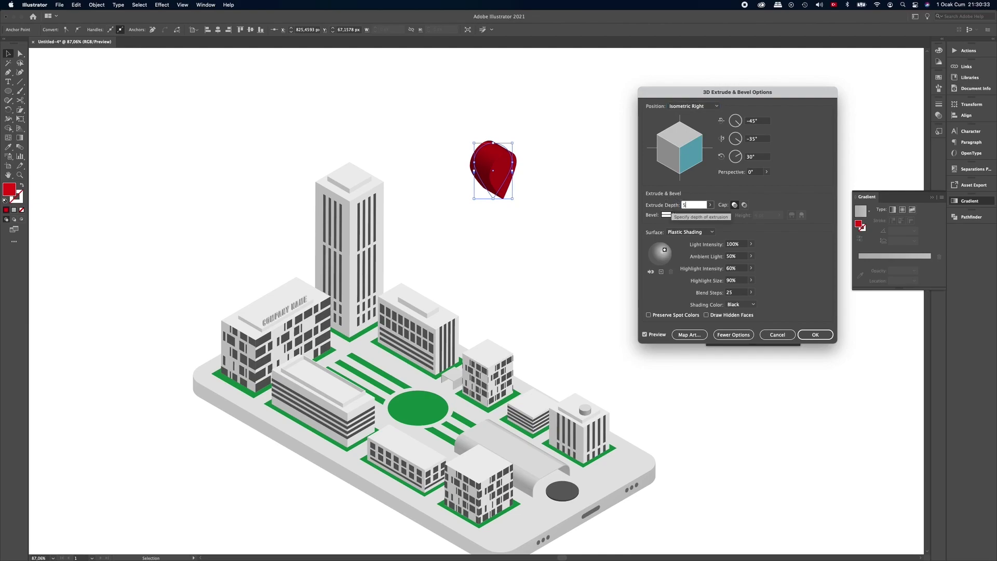
{"action": "key", "text": "Tab"}
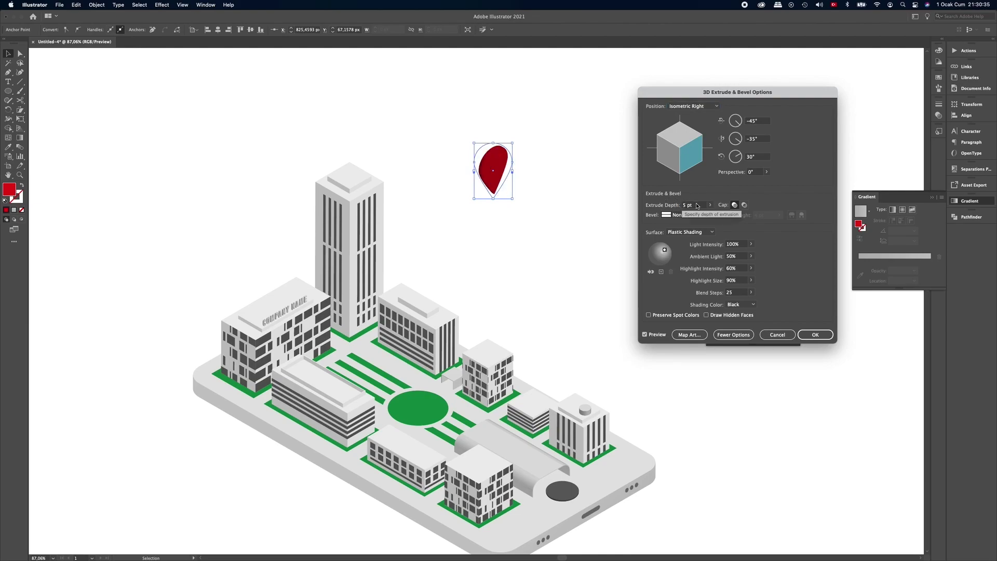
{"action": "type", "text": "10"}
{"action": "key", "text": "Tab"}
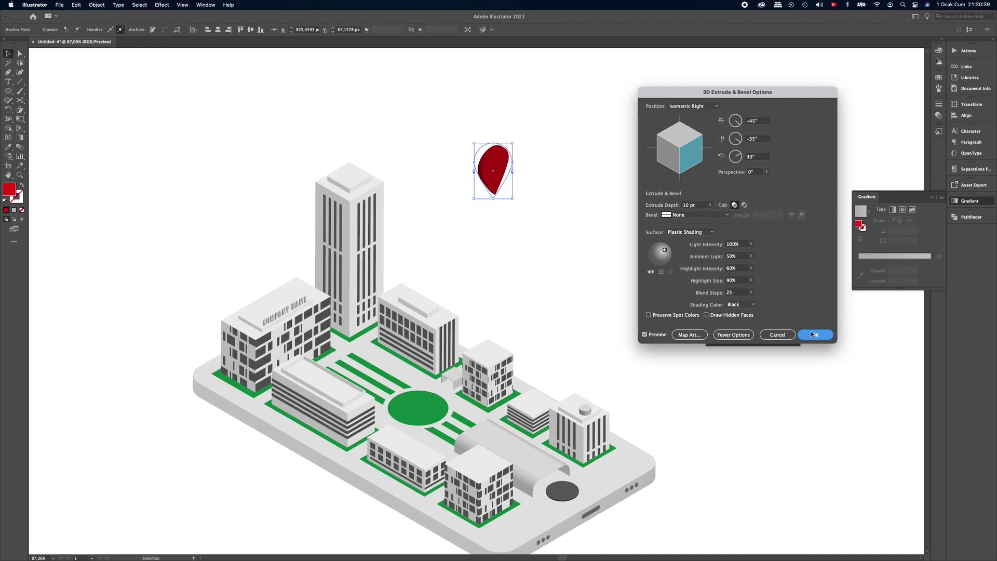
{"action": "key", "text": "Return"}
{"action": "mouse_move", "coordinate": [513, 141]}
{"action": "left_mouse_down"}
{"action": "mouse_move", "coordinate": [502, 151]}
{"action": "mouse_move", "coordinate": [347, 155]}
{"action": "left_mouse_up"}
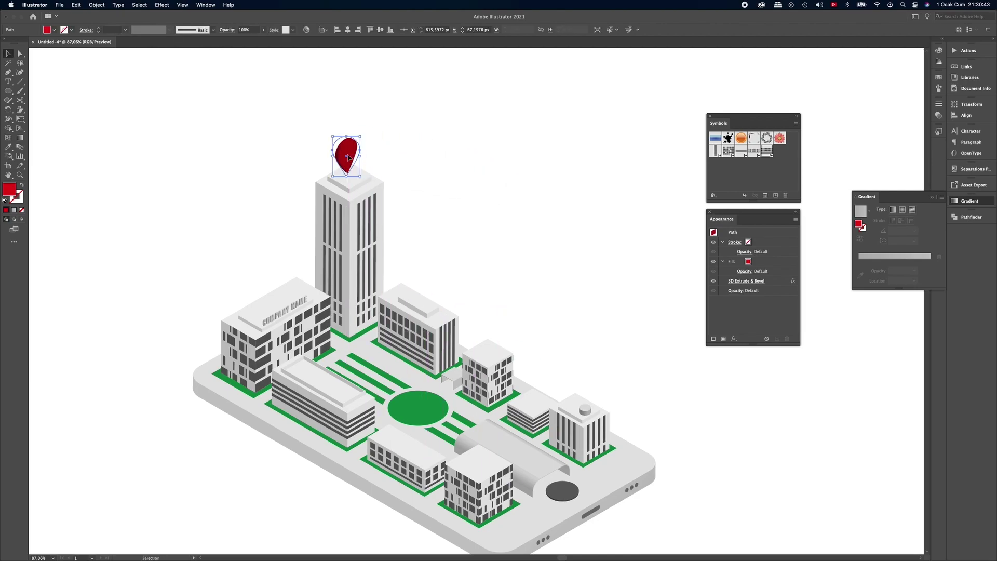
{"action": "left_click", "coordinate": [447, 161]}
{"action": "key", "text": "ctrl+0"}
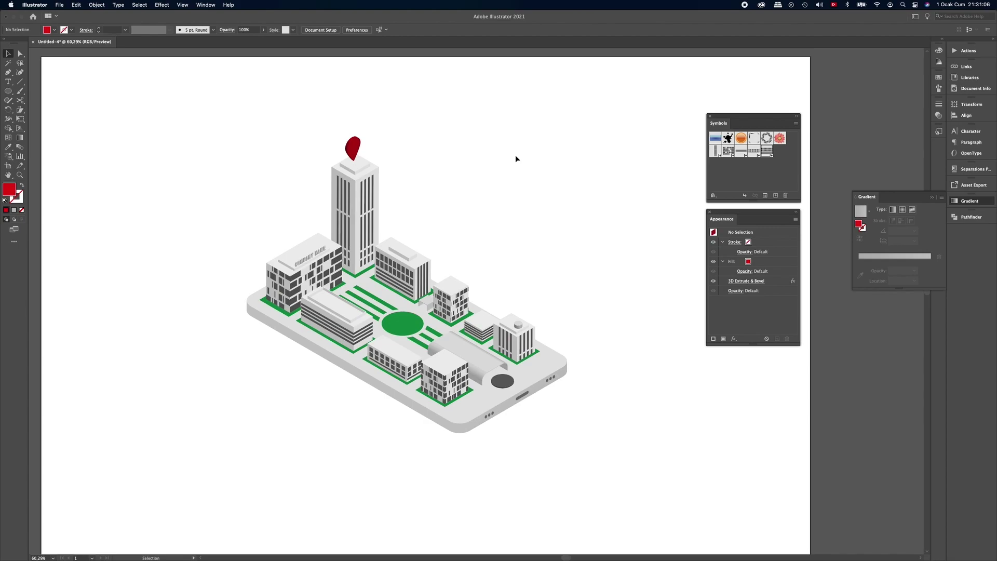
Type the ISOMETRIC LOCATION title to the right of the city and enlarge it.
{"action": "key", "text": "t"}
{"action": "left_click", "coordinate": [486, 182]}
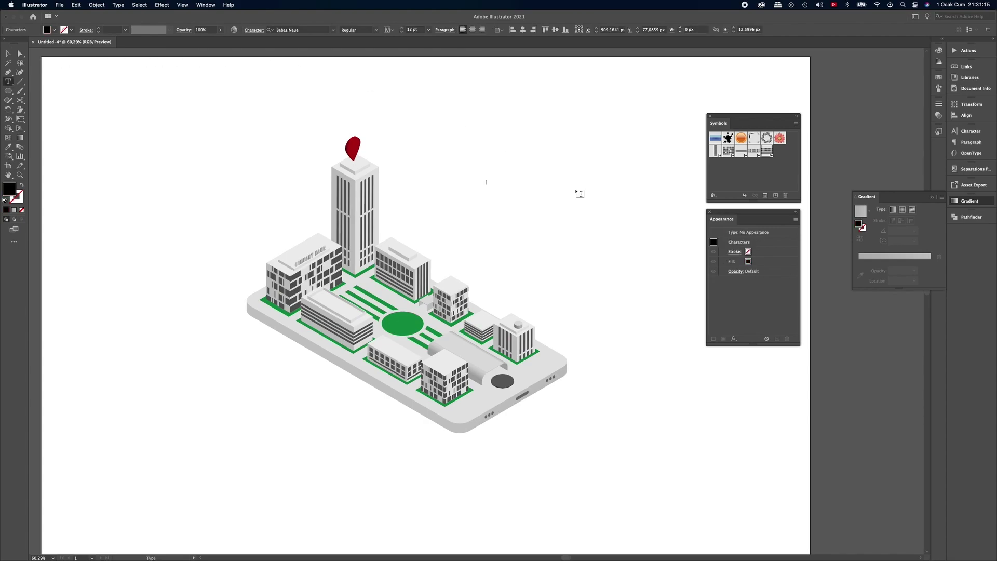
{"action": "type", "text": "I"}
{"action": "type", "text": "L"}
{"action": "left_click", "coordinate": [8, 53]}
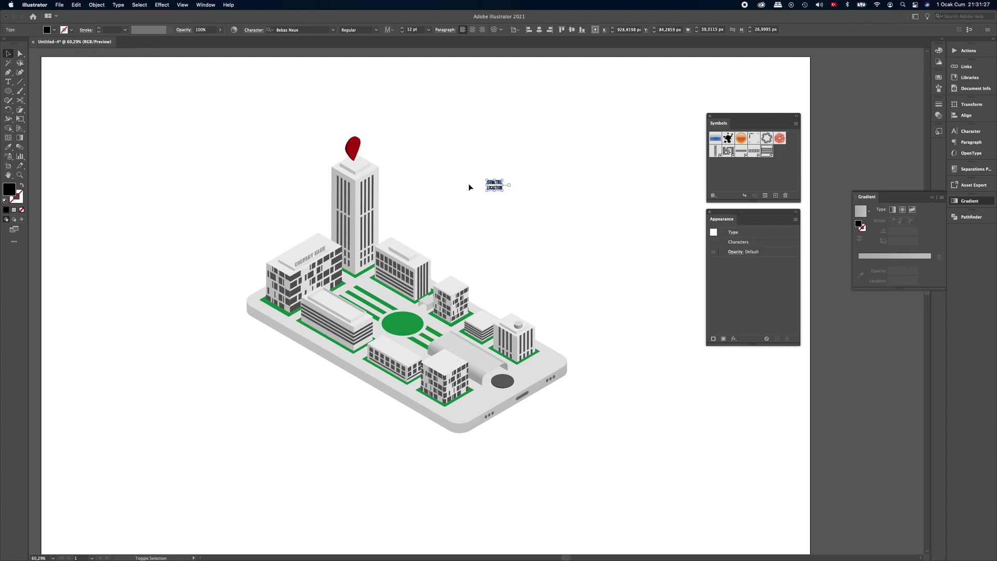
{"action": "left_click_drag", "start_coordinate": [503, 191], "coordinate": [569, 229]}
Fix the LOCASTION typo to LOCATION and set that word to a Light weight.
{"action": "double_click", "coordinate": [538, 217]}
{"action": "left_click", "coordinate": [538, 218]}
{"action": "left_click_drag", "start_coordinate": [529, 217], "coordinate": [521, 217]}
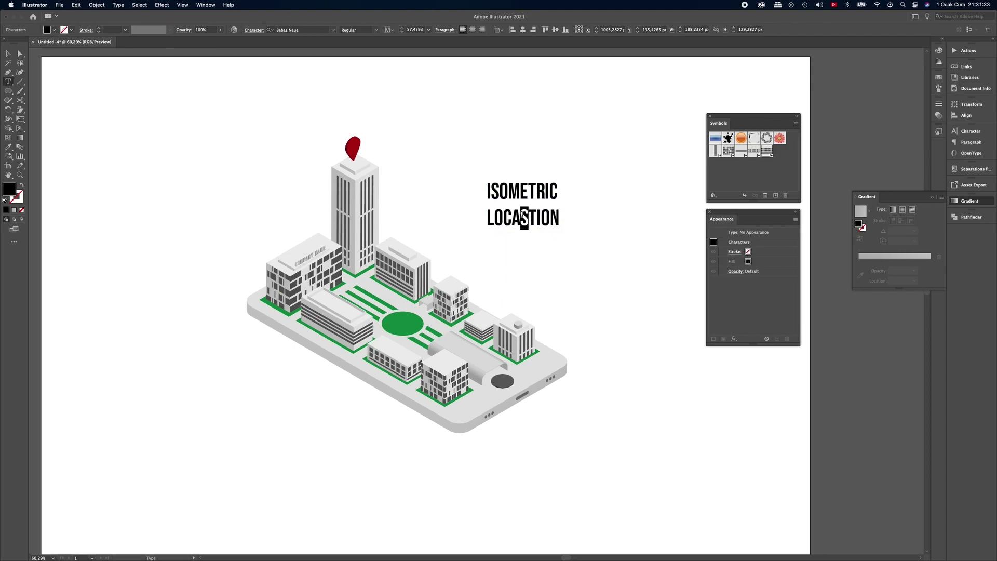
{"action": "key", "text": "BackSpace"}
{"action": "double_click", "coordinate": [524, 217]}
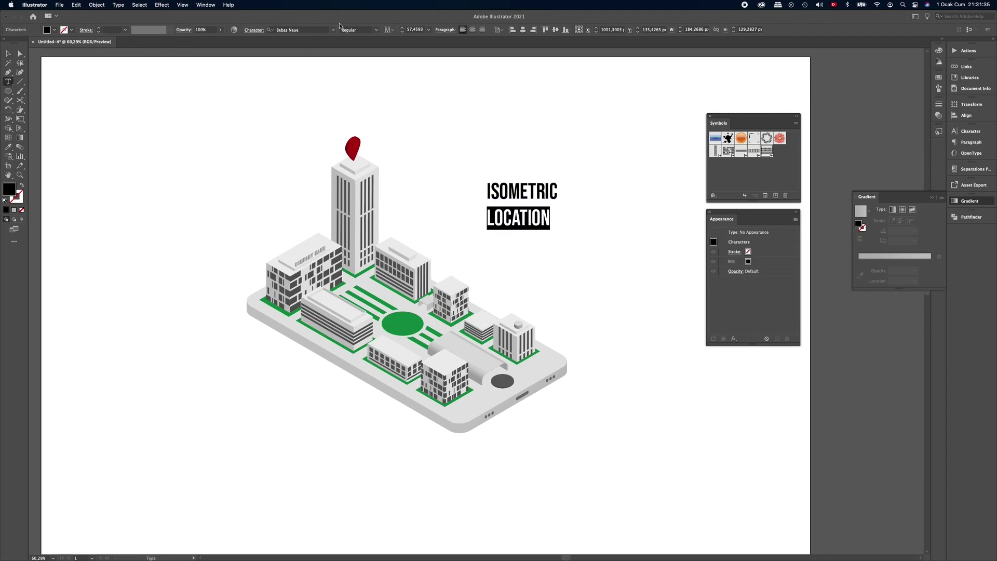
{"action": "left_click", "coordinate": [374, 30]}
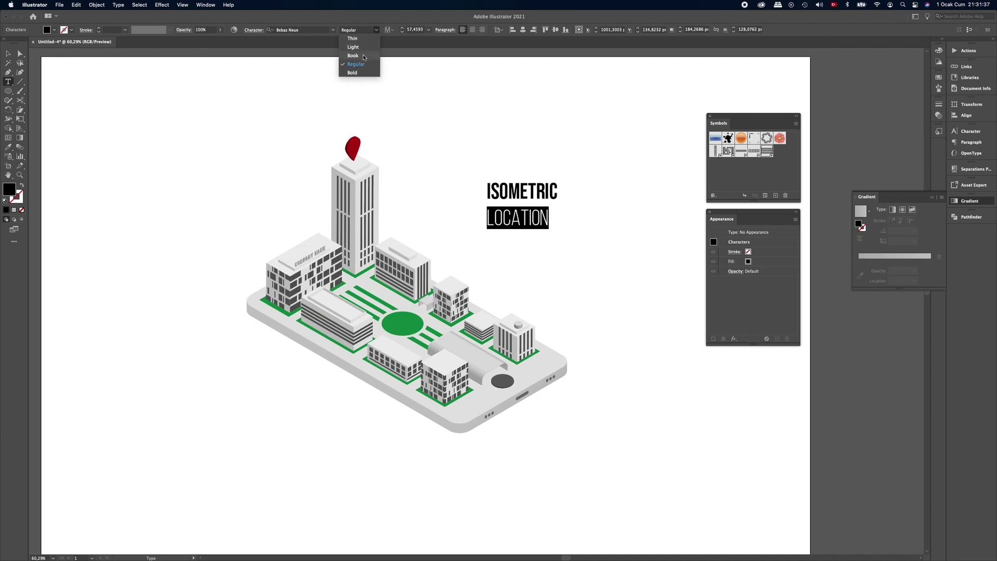
{"action": "left_click", "coordinate": [363, 56]}
Widen the title's tracking, tighten its leading, recolour it dark, and enlarge it further.
{"action": "left_click", "coordinate": [10, 53]}
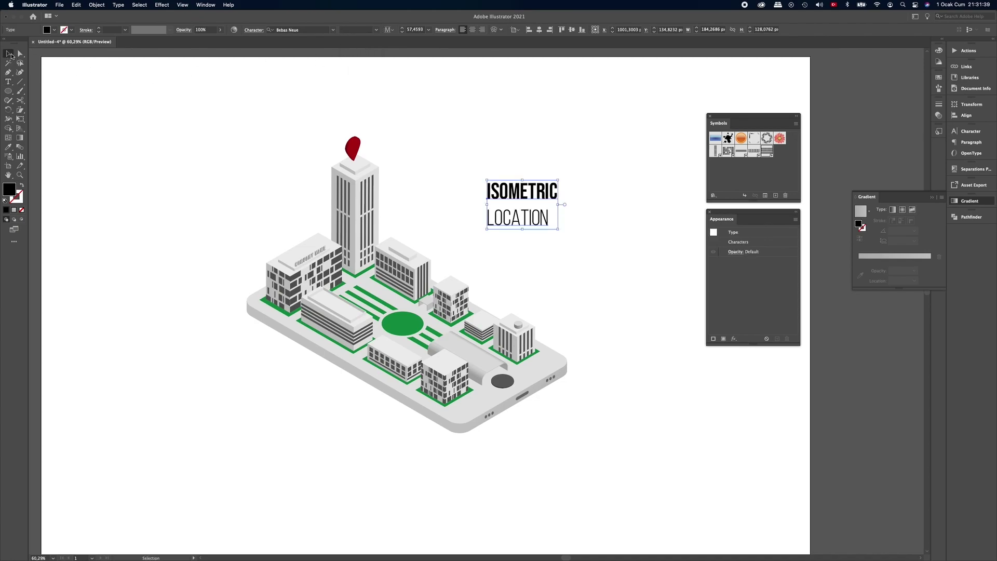
{"action": "key", "text": "alt+Right"}
{"action": "key", "text": "alt+Right"}
{"action": "key", "text": "alt+Right"}
{"action": "key", "text": "alt+Right"}
{"action": "key", "text": "alt+Right"}
{"action": "key", "text": "alt+Right"}
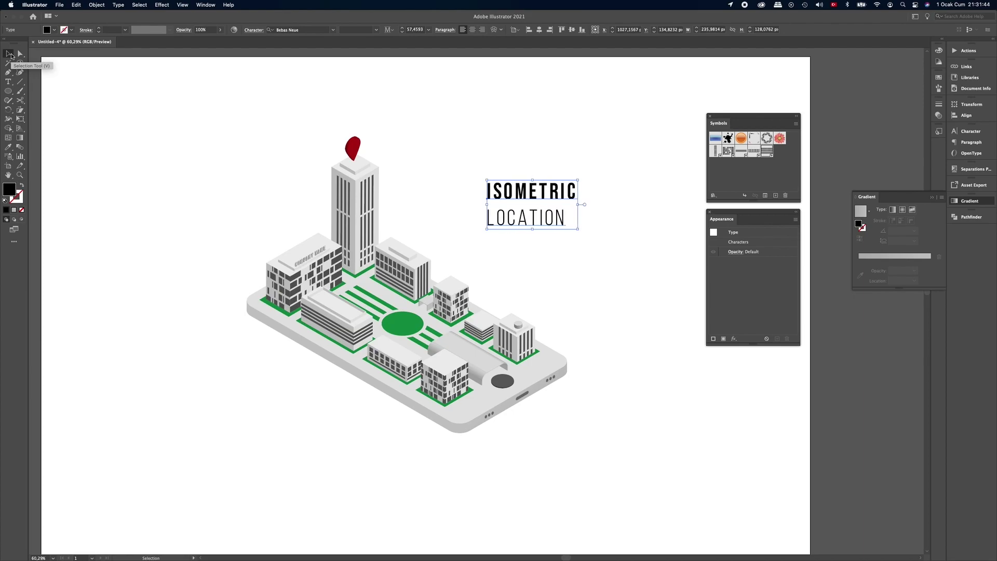
{"action": "key", "text": "alt+Up"}
{"action": "key", "text": "alt+Up"}
{"action": "key", "text": "alt+Up"}
{"action": "key", "text": "alt+Up"}
{"action": "key", "text": "alt+Up"}
{"action": "key", "text": "alt+Up"}
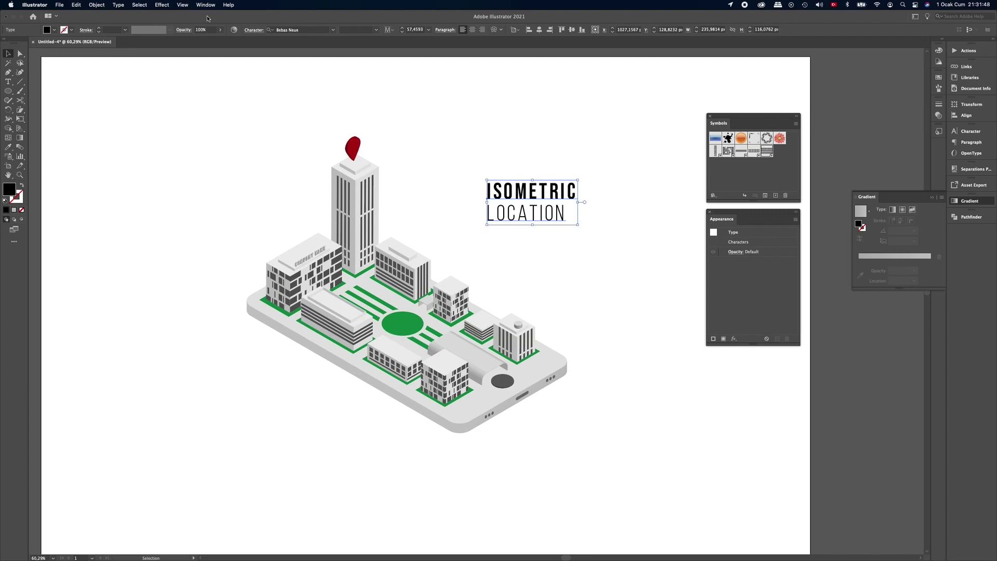
{"action": "left_click", "coordinate": [54, 29]}
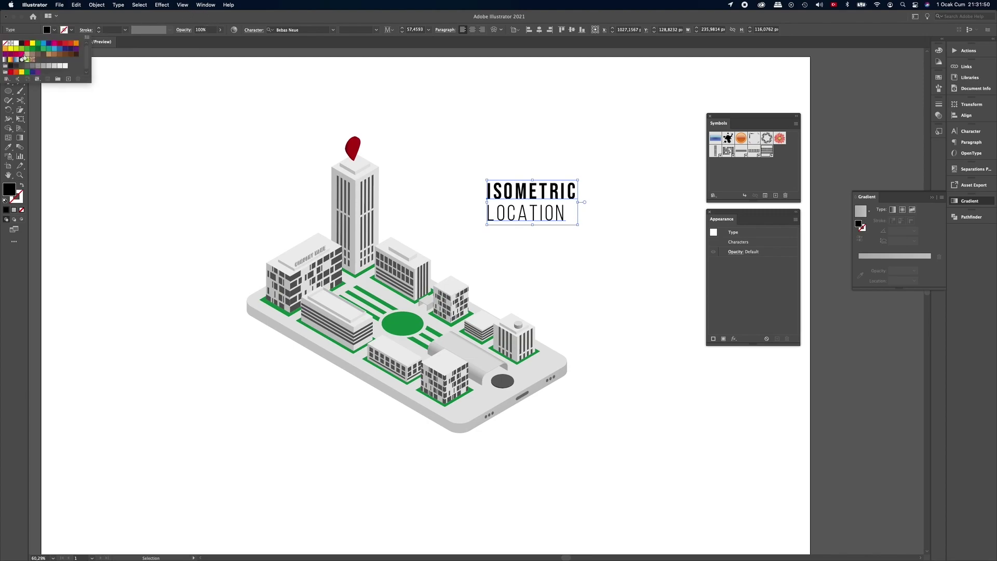
{"action": "left_click", "coordinate": [426, 127]}
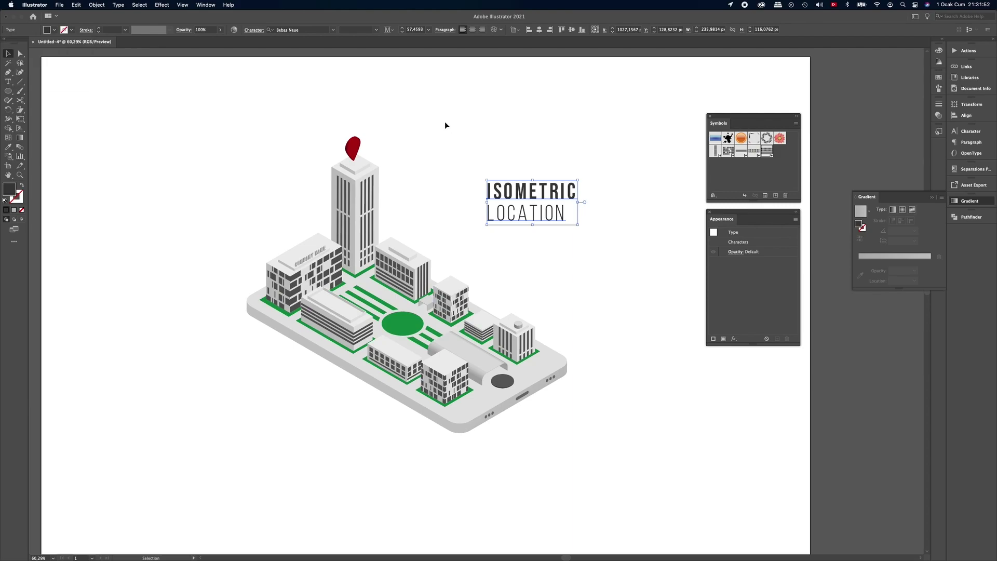
{"action": "left_click_drag", "start_coordinate": [501, 134], "coordinate": [436, 134]}
{"action": "left_click", "coordinate": [483, 194]}
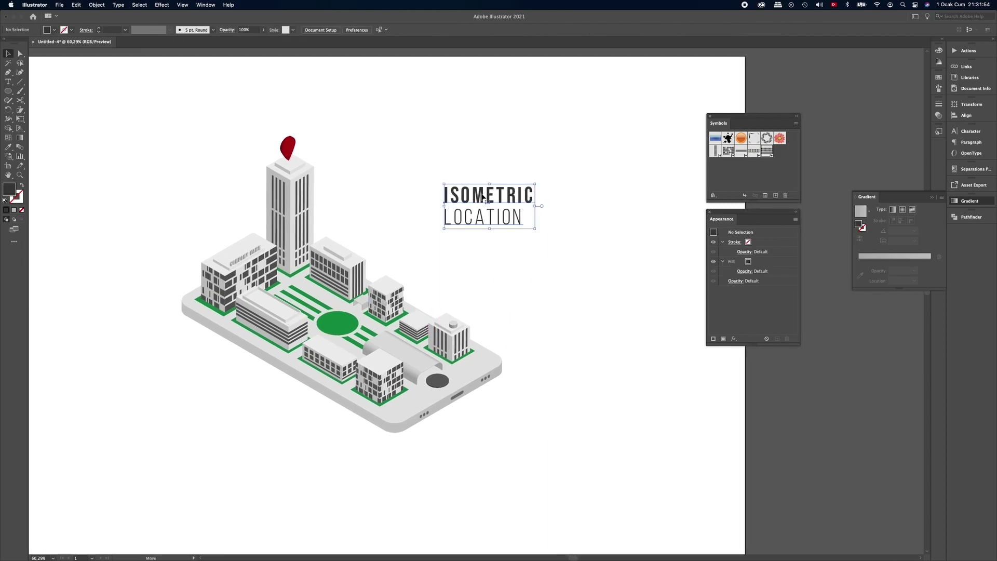
{"action": "left_click_drag", "start_coordinate": [534, 230], "coordinate": [585, 254]}
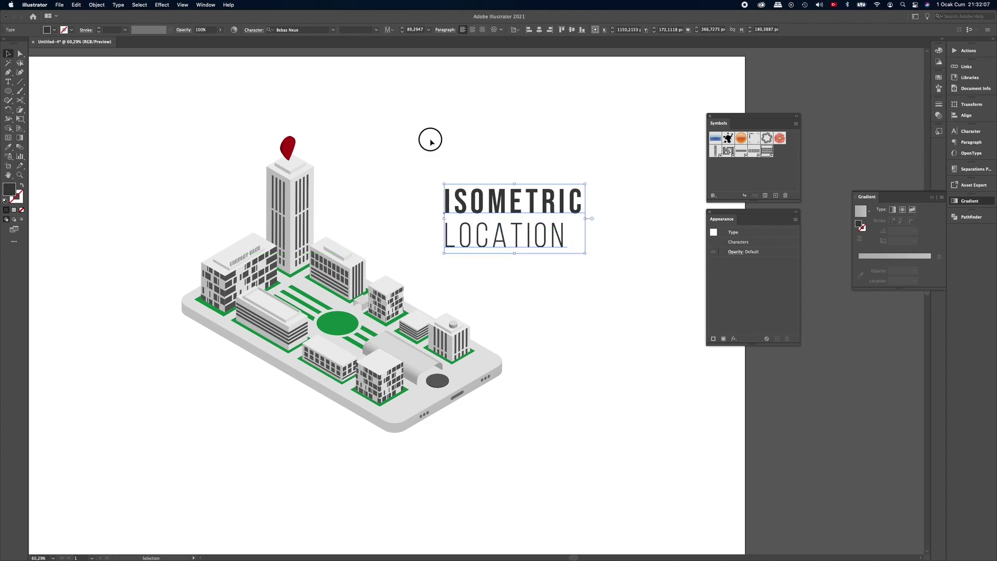
Draw an unfilled bracket path from right of LOCATION, up, and left toward the red pin.
{"action": "left_click", "coordinate": [430, 139]}
{"action": "left_click", "coordinate": [9, 72]}
{"action": "left_click", "coordinate": [222, 236]}
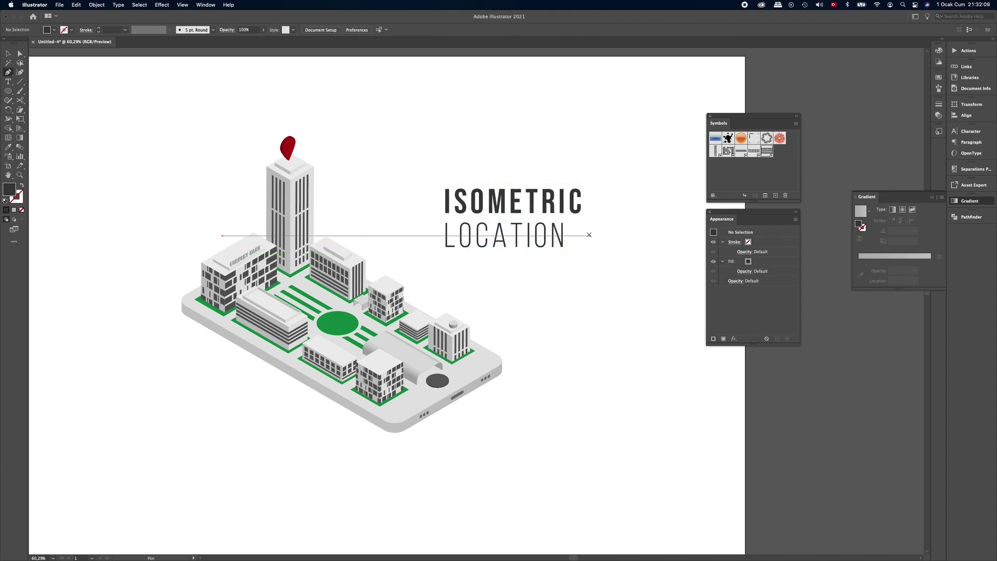
{"action": "key", "text": "Escape"}
{"action": "left_click_drag", "start_coordinate": [580, 235], "coordinate": [610, 236]}
{"action": "left_click", "coordinate": [611, 235]}
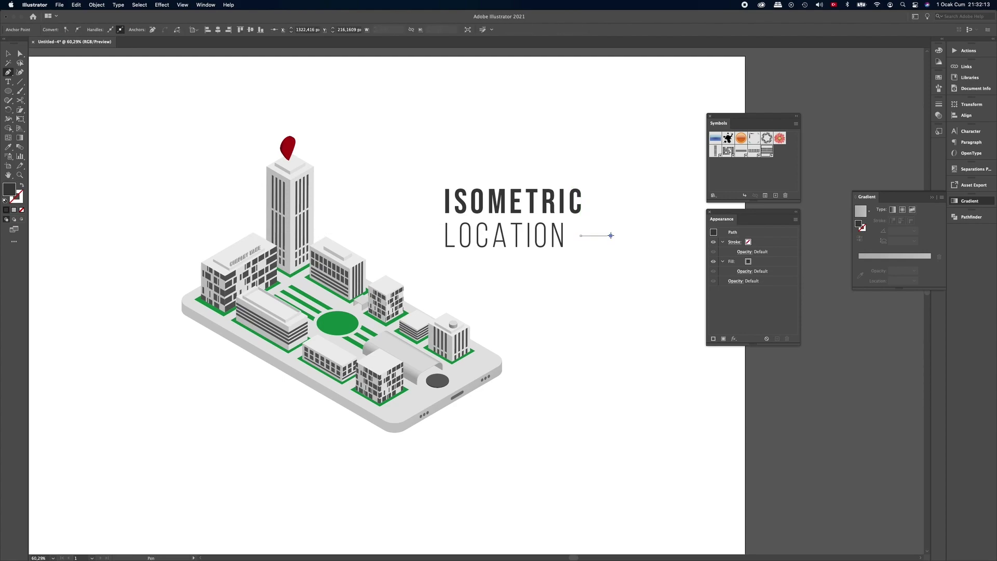
{"action": "left_click", "coordinate": [609, 147]}
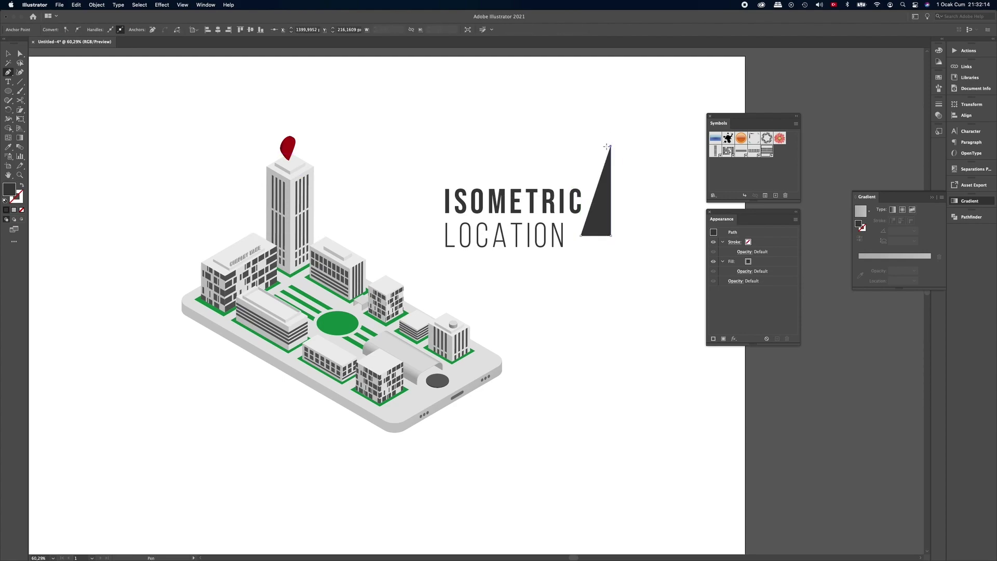
{"action": "left_click", "coordinate": [317, 147]}
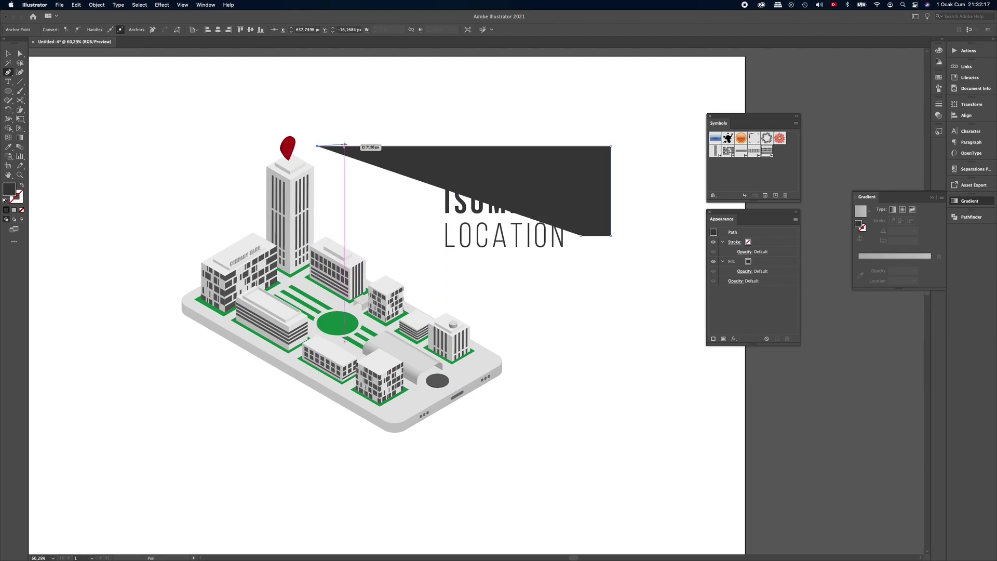
{"action": "left_click", "coordinate": [22, 187]}
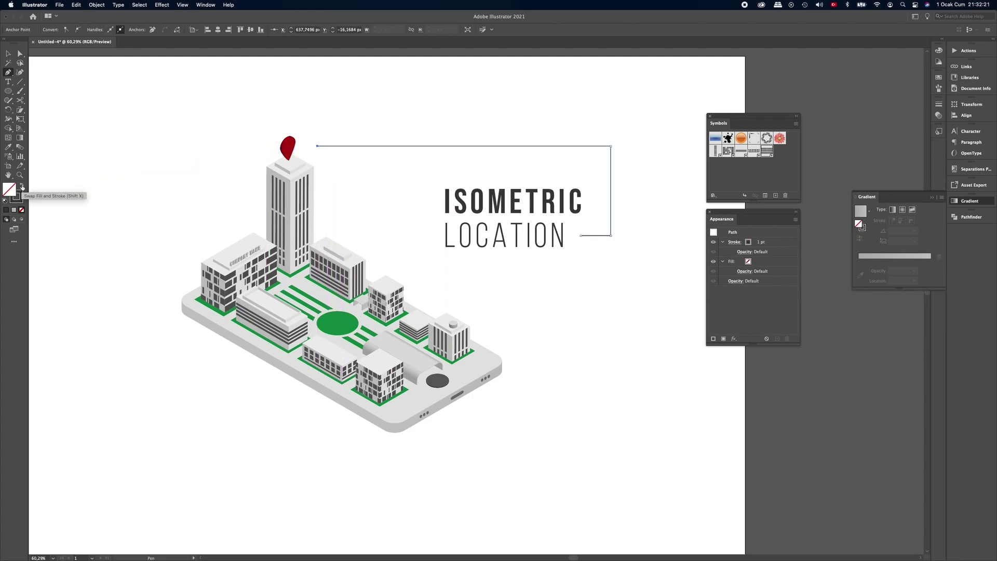
Add a small solid dark circle dot at the line's pin end.
{"action": "left_click", "coordinate": [8, 90]}
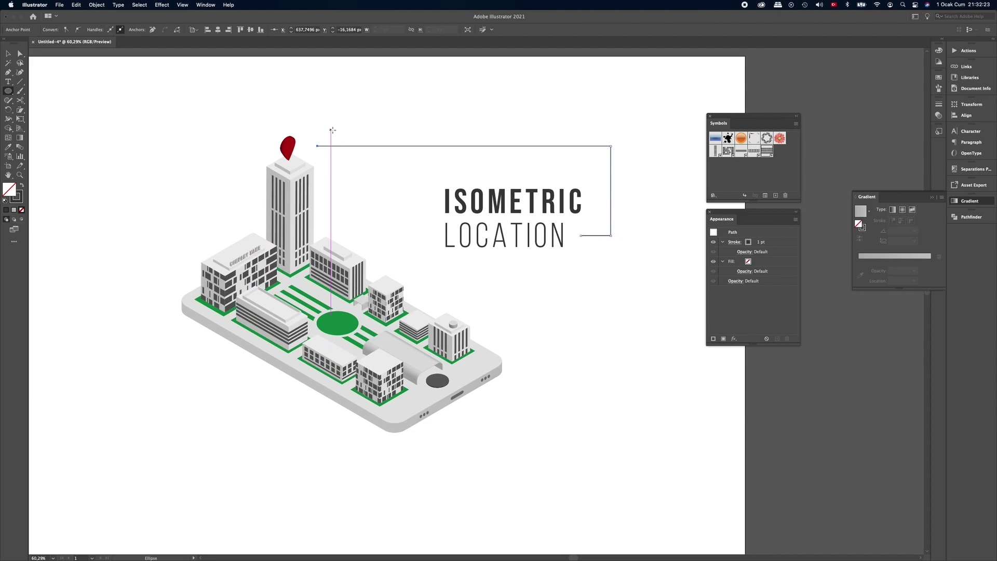
{"action": "scroll", "coordinate": [298, 144], "scroll_direction": "up", "scroll_amount": 3}
{"action": "scroll", "coordinate": [298, 144], "scroll_direction": "up", "scroll_amount": 1}
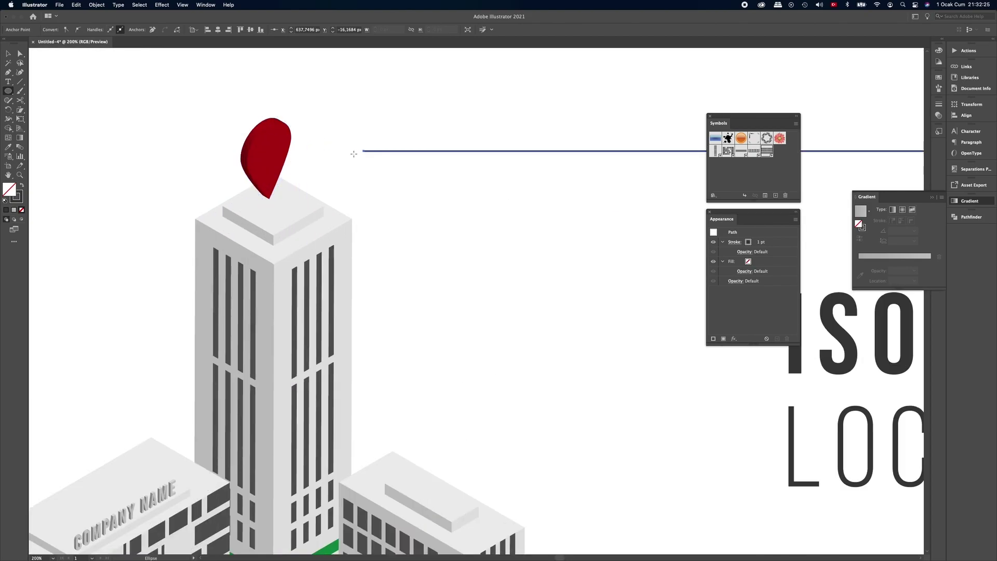
{"action": "left_click_drag", "start_coordinate": [358, 148], "coordinate": [366, 156]}
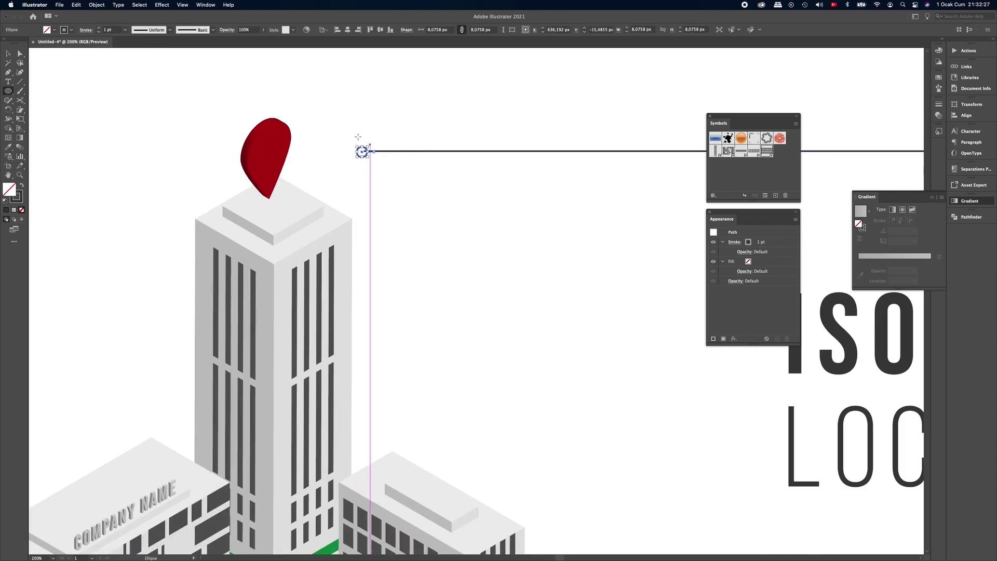
{"action": "left_click", "coordinate": [22, 186]}
{"action": "left_click", "coordinate": [8, 53]}
{"action": "scroll", "coordinate": [362, 151], "scroll_direction": "up", "scroll_amount": 2}
{"action": "left_click_drag", "start_coordinate": [363, 155], "coordinate": [363, 155]}
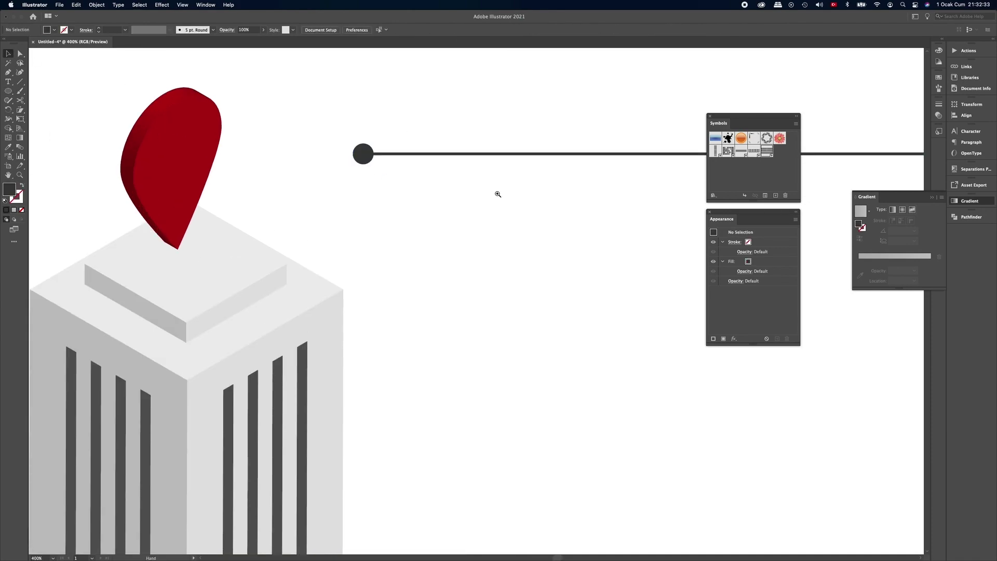
Place a pasted copy of the dot on the line end beside LOCATION.
{"action": "scroll", "coordinate": [407, 195], "scroll_direction": "down", "scroll_amount": 1}
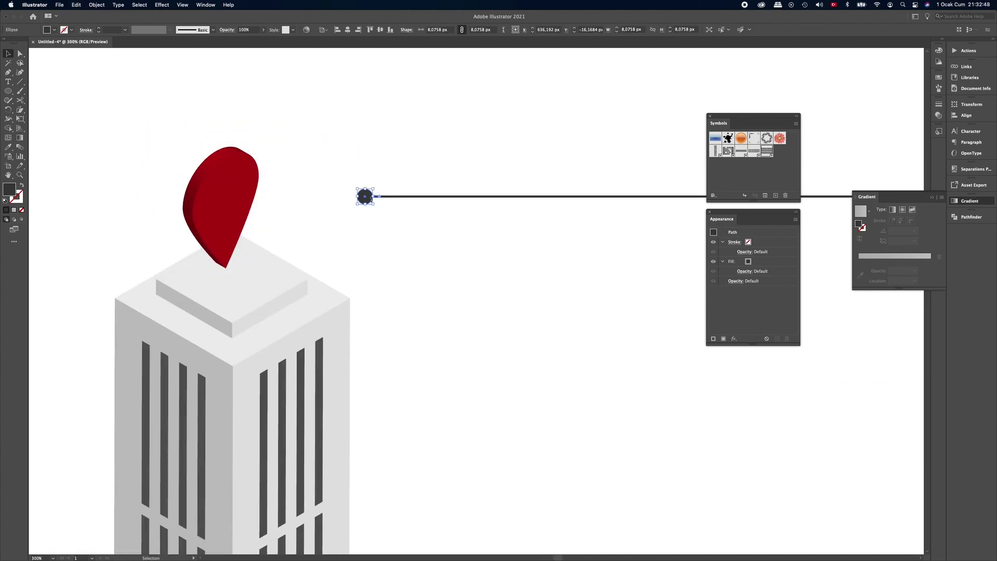
{"action": "left_click_drag", "start_coordinate": [367, 199], "coordinate": [476, 261]}
{"action": "scroll", "coordinate": [471, 258], "scroll_direction": "right", "scroll_amount": 2}
{"action": "key", "text": "Delete"}
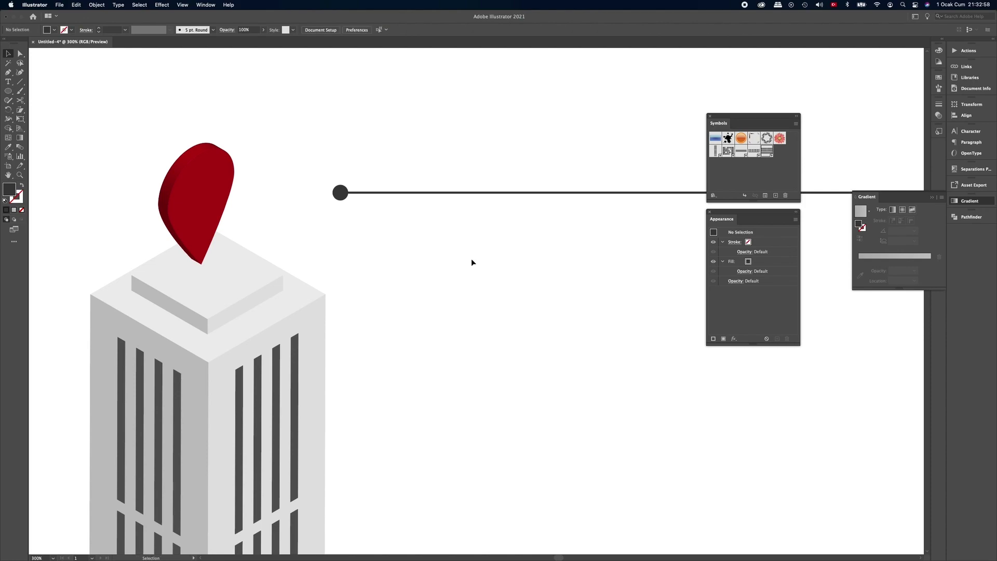
{"action": "scroll", "coordinate": [563, 258], "scroll_direction": "down", "scroll_amount": 5}
{"action": "left_click_drag", "start_coordinate": [590, 259], "coordinate": [482, 244]}
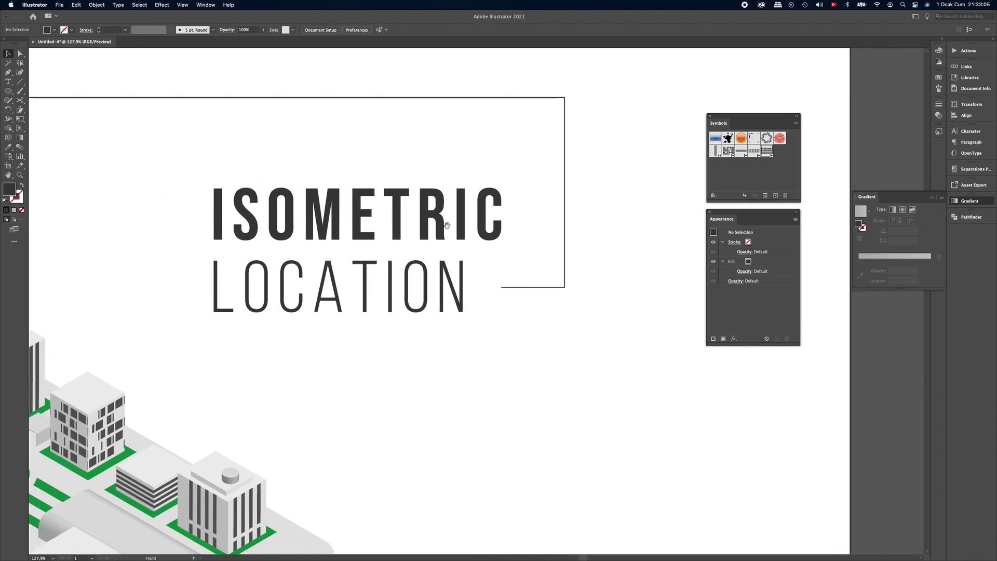
{"action": "scroll", "coordinate": [501, 282], "scroll_direction": "up", "scroll_amount": 2}
{"action": "scroll", "coordinate": [534, 283], "scroll_direction": "up", "scroll_amount": 3}
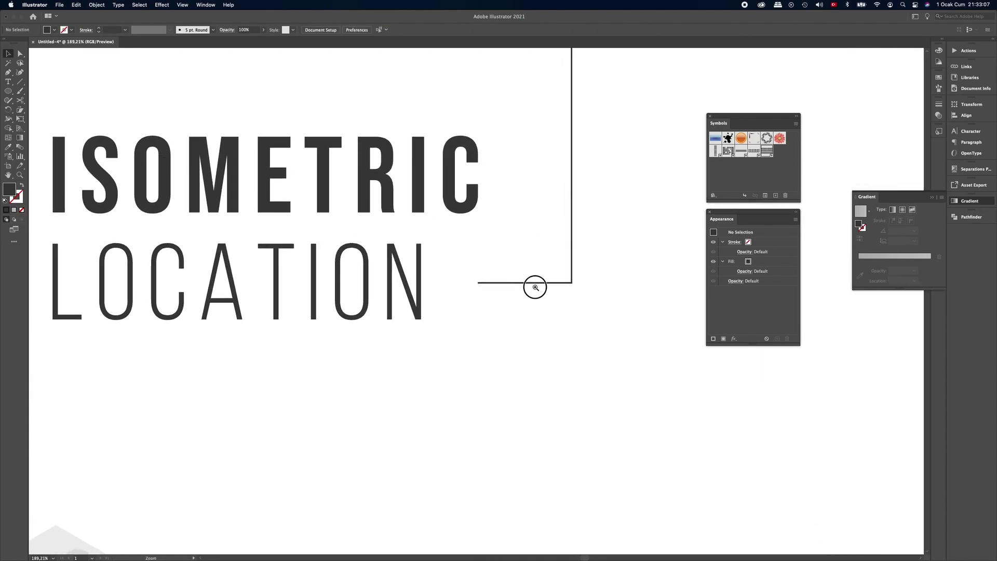
{"action": "key", "text": "ctrl+v"}
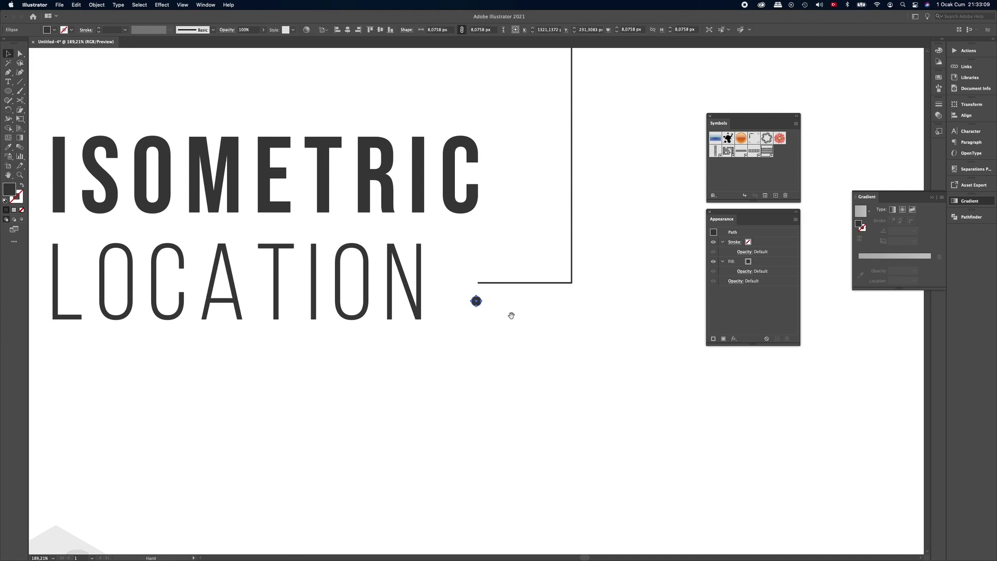
{"action": "scroll", "coordinate": [494, 315], "scroll_direction": "up", "scroll_amount": 8}
{"action": "scroll", "coordinate": [567, 312], "scroll_direction": "up", "scroll_amount": 2}
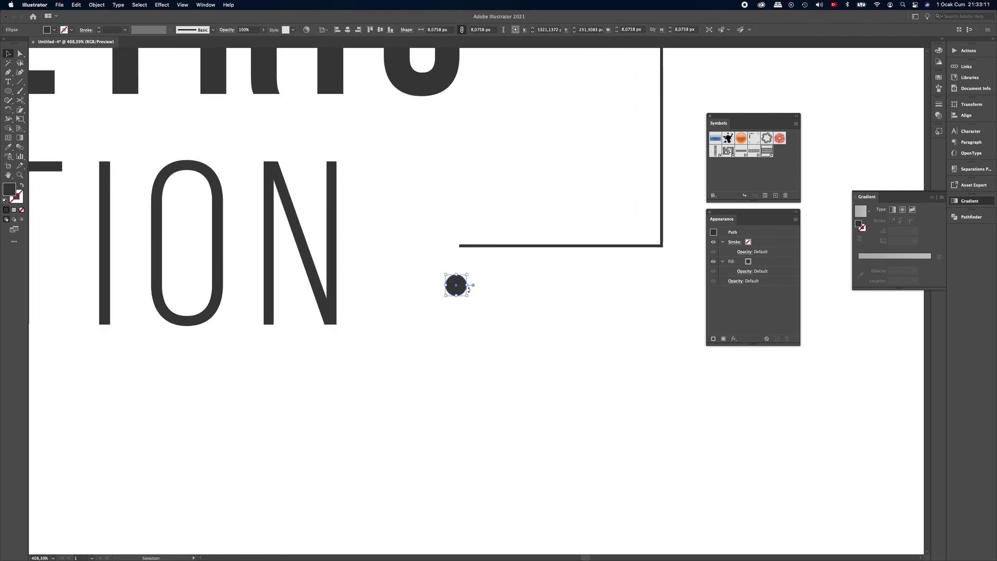
{"action": "left_click_drag", "start_coordinate": [457, 288], "coordinate": [458, 246]}
{"action": "left_click", "coordinate": [489, 271]}
View the whole illustration and close the Symbols and Appearance panels.
{"action": "scroll", "coordinate": [527, 270], "scroll_direction": "down", "scroll_amount": 4}
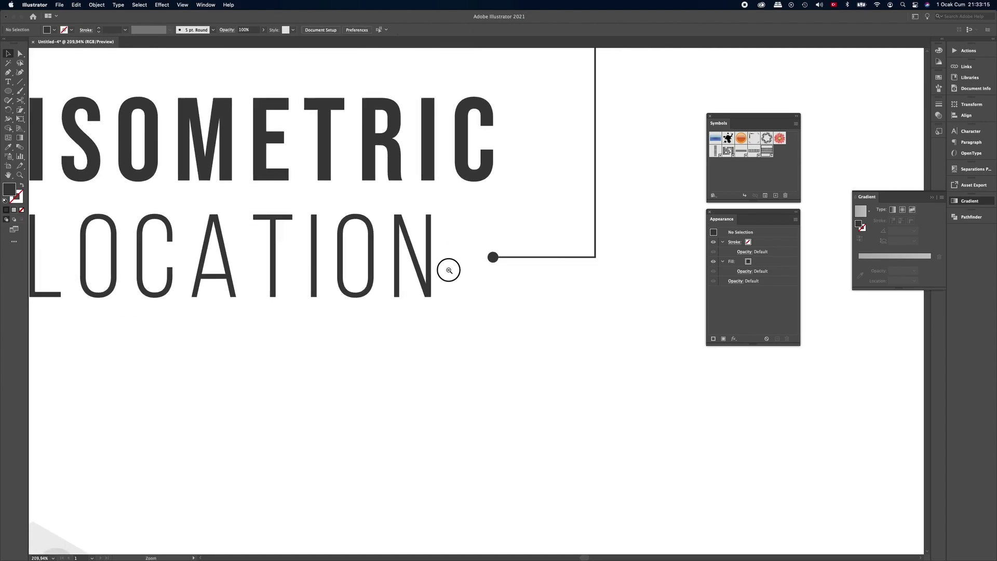
{"action": "scroll", "coordinate": [453, 270], "scroll_direction": "down", "scroll_amount": 4}
{"action": "left_click_drag", "start_coordinate": [382, 278], "coordinate": [623, 275]}
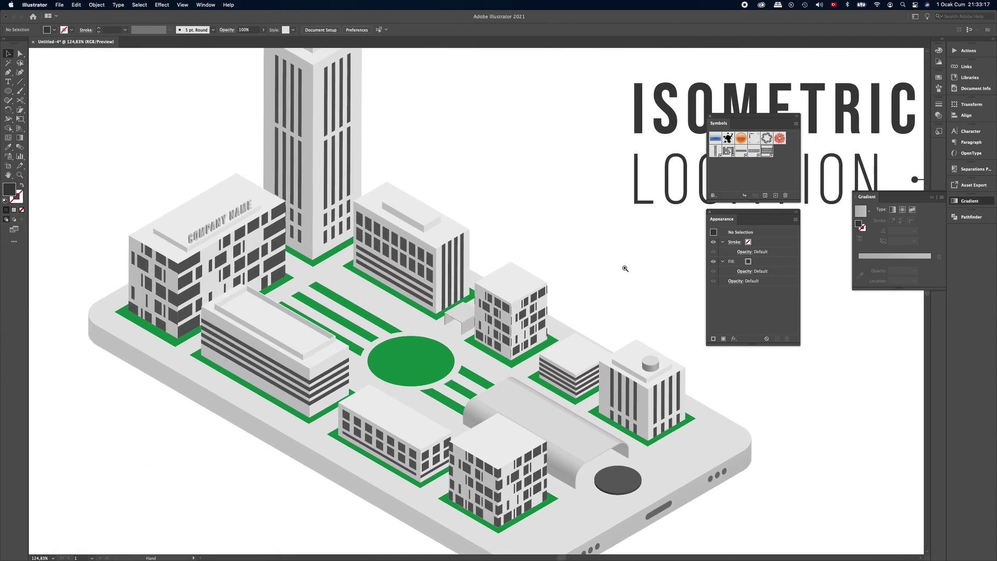
{"action": "scroll", "coordinate": [587, 260], "scroll_direction": "down", "scroll_amount": 3}
{"action": "left_click_drag", "start_coordinate": [550, 247], "coordinate": [519, 249]}
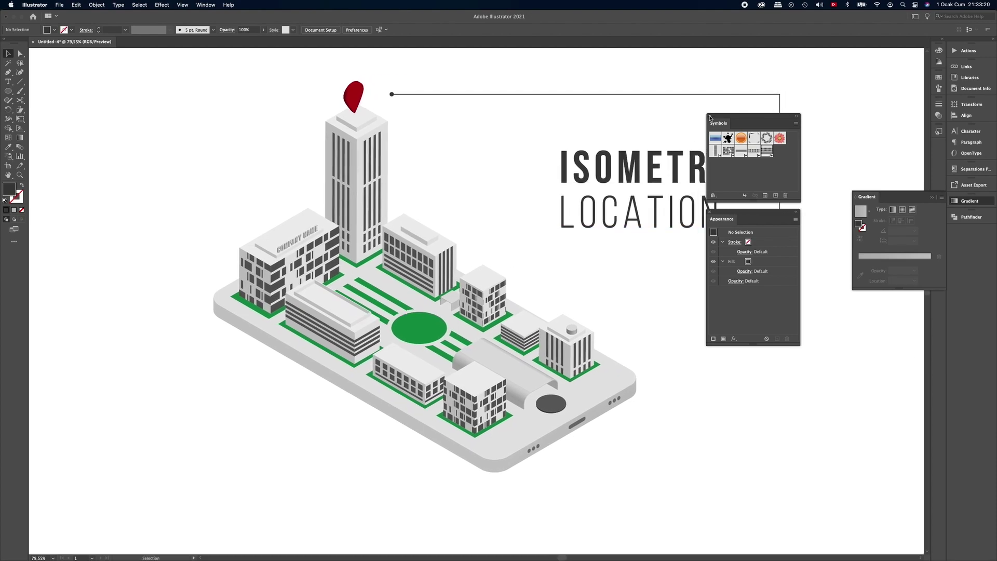
{"action": "left_click", "coordinate": [710, 115]}
{"action": "left_click", "coordinate": [709, 211]}
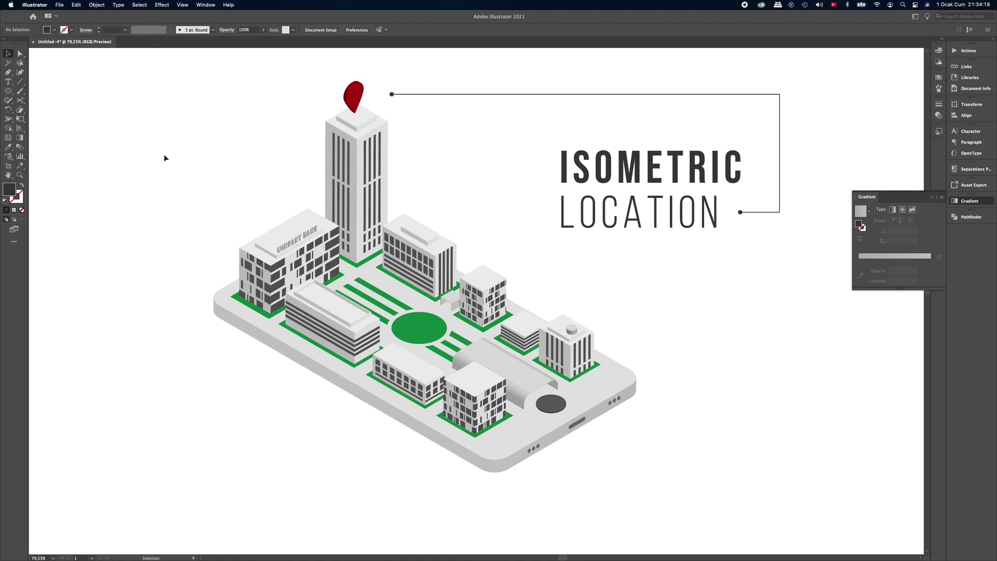
Select all the artwork and title and apply Object > Expand Appearance.
{"action": "left_click_drag", "start_coordinate": [176, 98], "coordinate": [680, 505]}
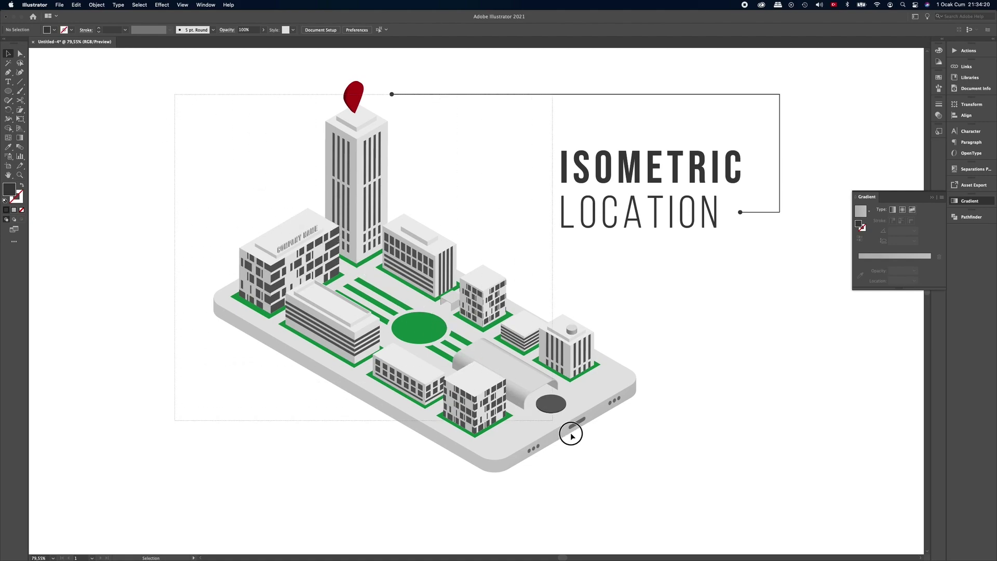
{"action": "left_click", "coordinate": [96, 5]}
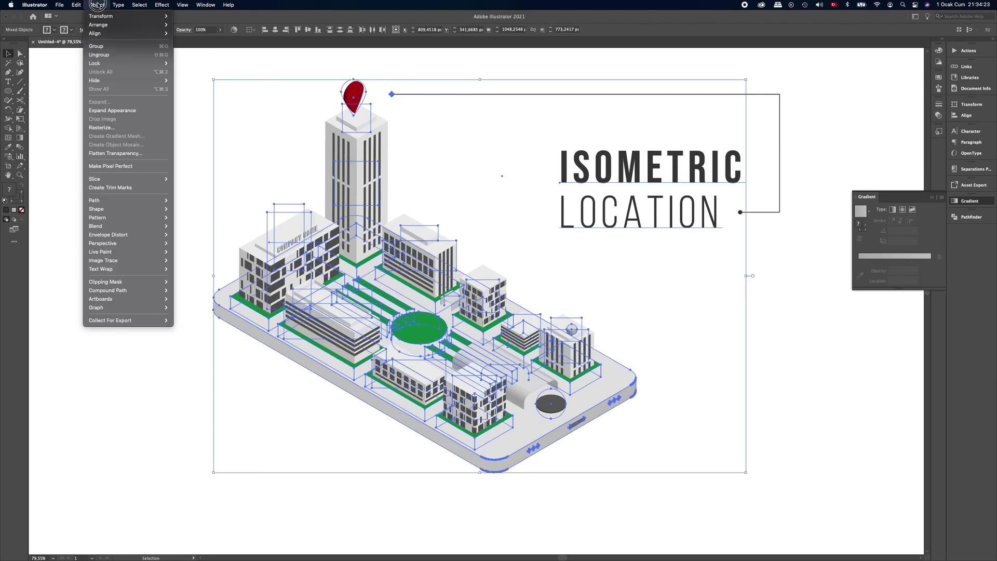
{"action": "left_click", "coordinate": [117, 111]}
{"action": "left_click", "coordinate": [486, 229]}
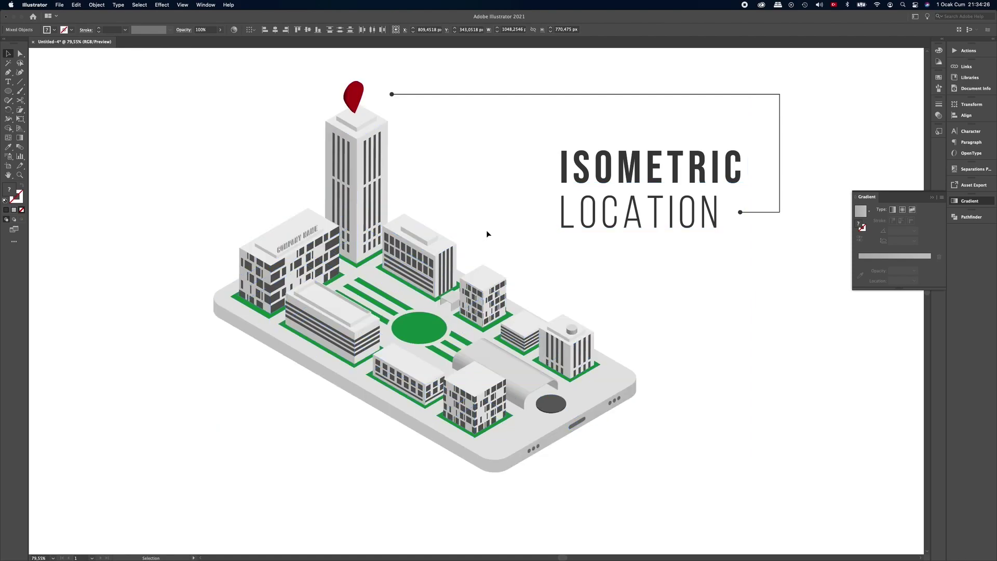
Isolate the building right of the tower and select its top face.
{"action": "left_click", "coordinate": [457, 244]}
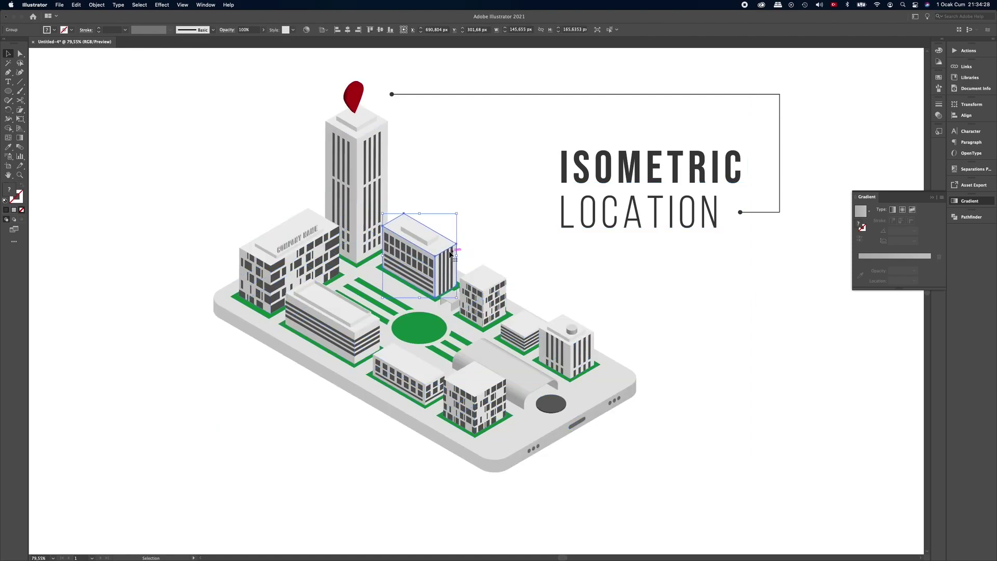
{"action": "left_click", "coordinate": [481, 234]}
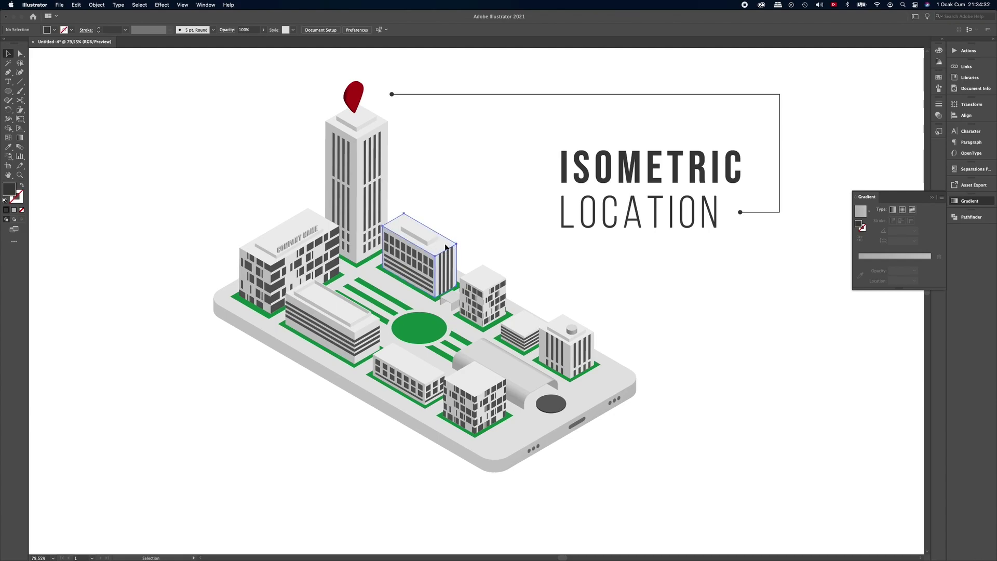
{"action": "double_click", "coordinate": [446, 247]}
{"action": "left_click", "coordinate": [445, 247]}
{"action": "right_click", "coordinate": [441, 246]}
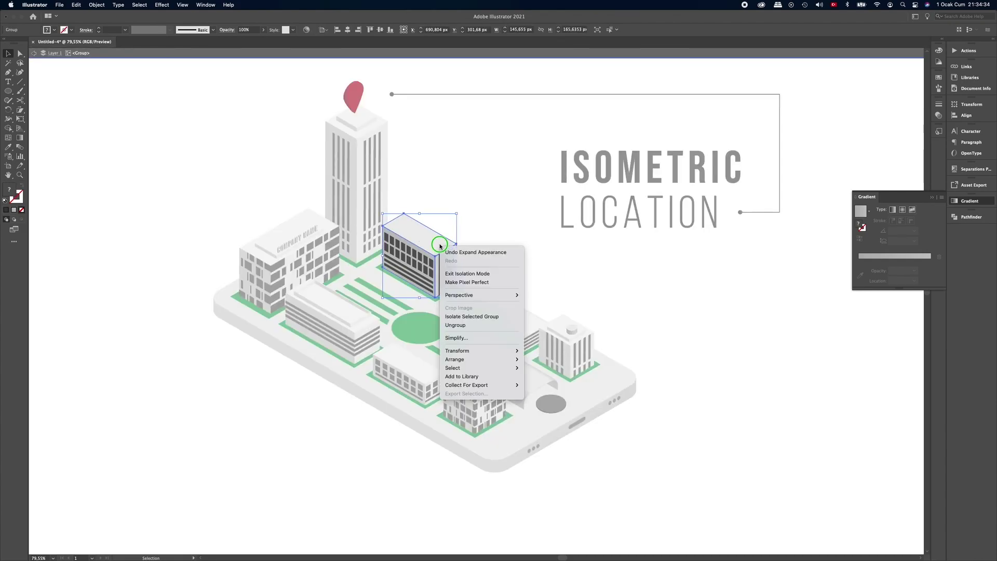
{"action": "left_click", "coordinate": [507, 211]}
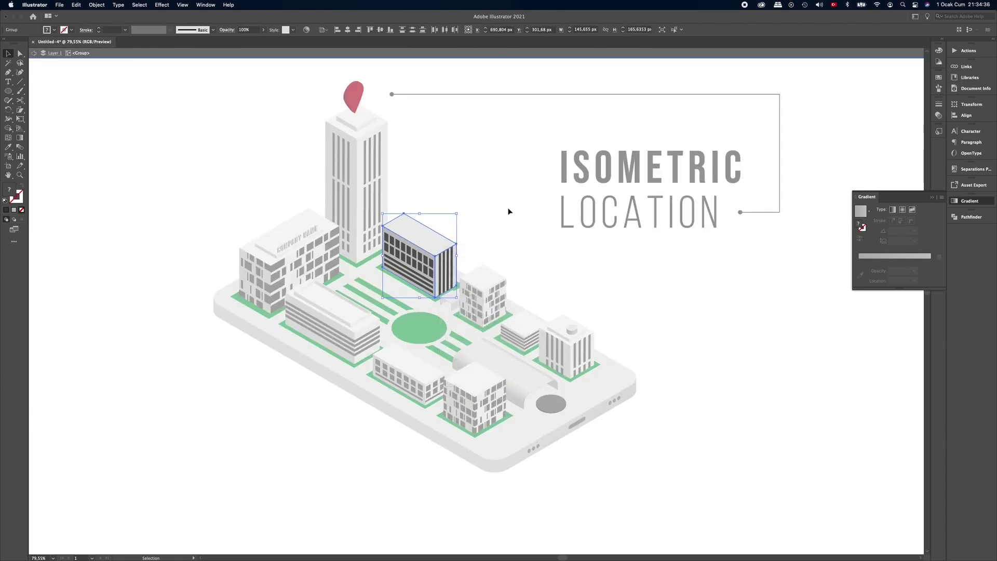
{"action": "left_click", "coordinate": [441, 244]}
Try a red roof fill via Color Picker, undo it, and exit isolation.
{"action": "double_click", "coordinate": [9, 189]}
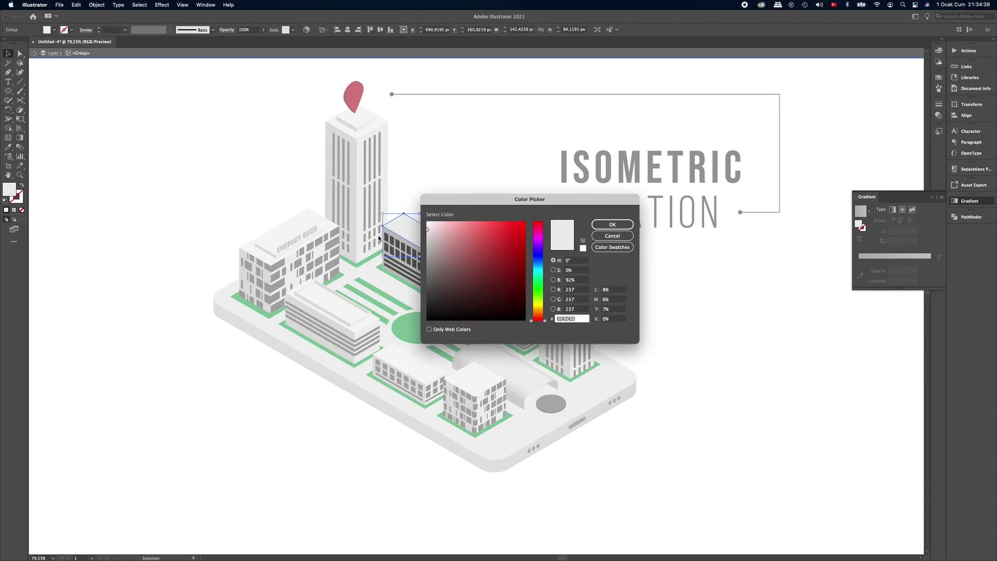
{"action": "left_click", "coordinate": [515, 237]}
{"action": "left_click", "coordinate": [612, 224]}
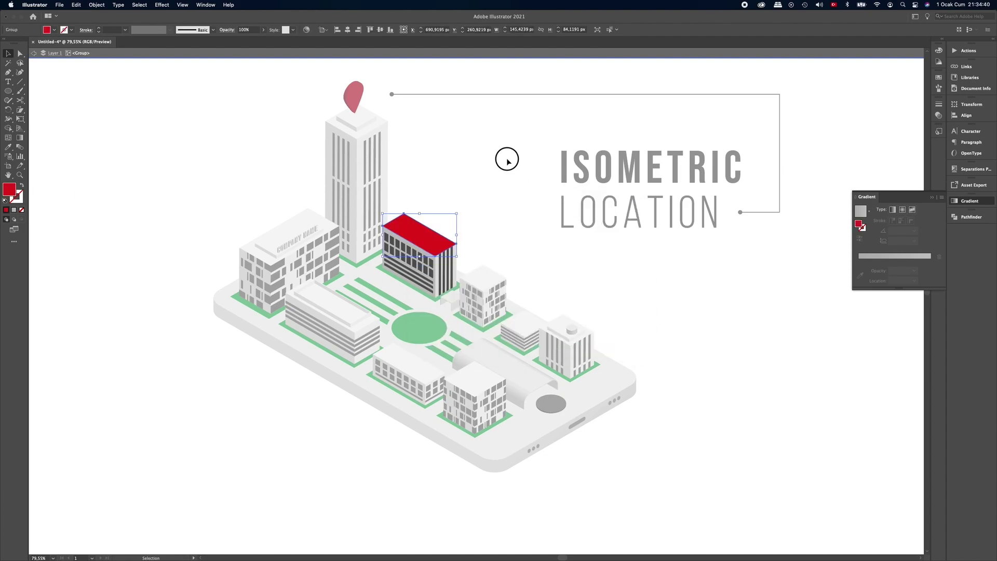
{"action": "double_click", "coordinate": [490, 218]}
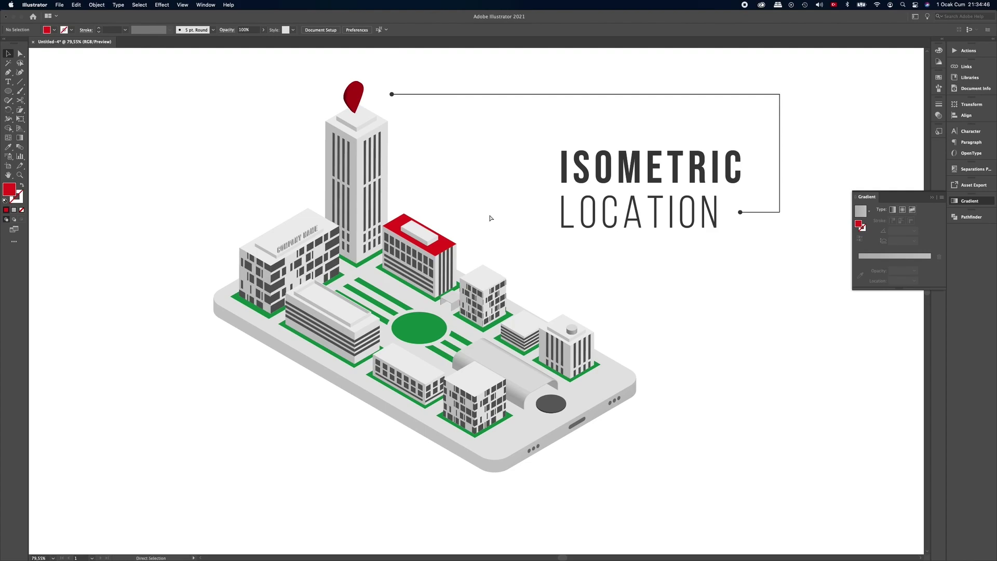
{"action": "key", "text": "ctrl+z"}
{"action": "left_click", "coordinate": [496, 223]}
{"action": "double_click", "coordinate": [500, 226]}
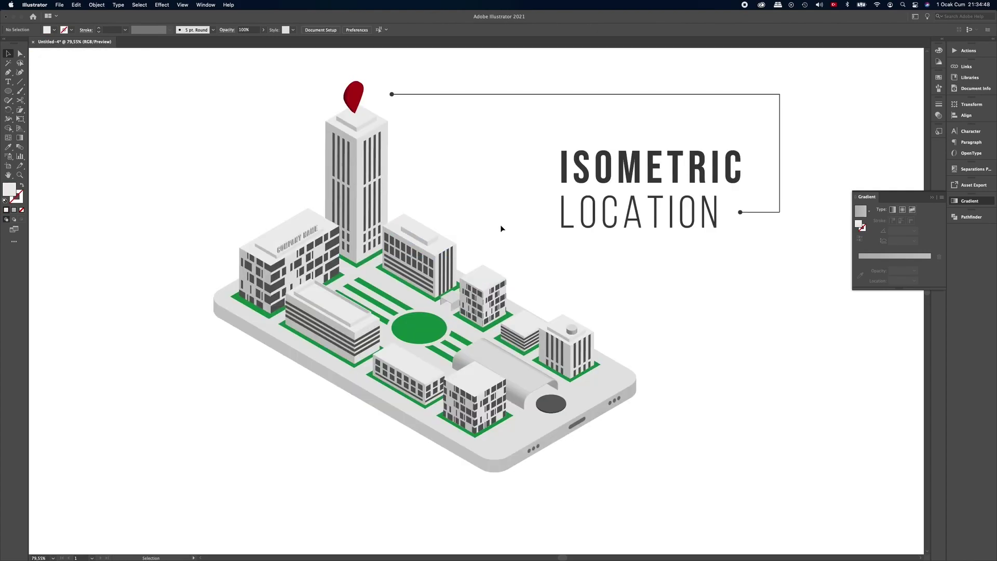